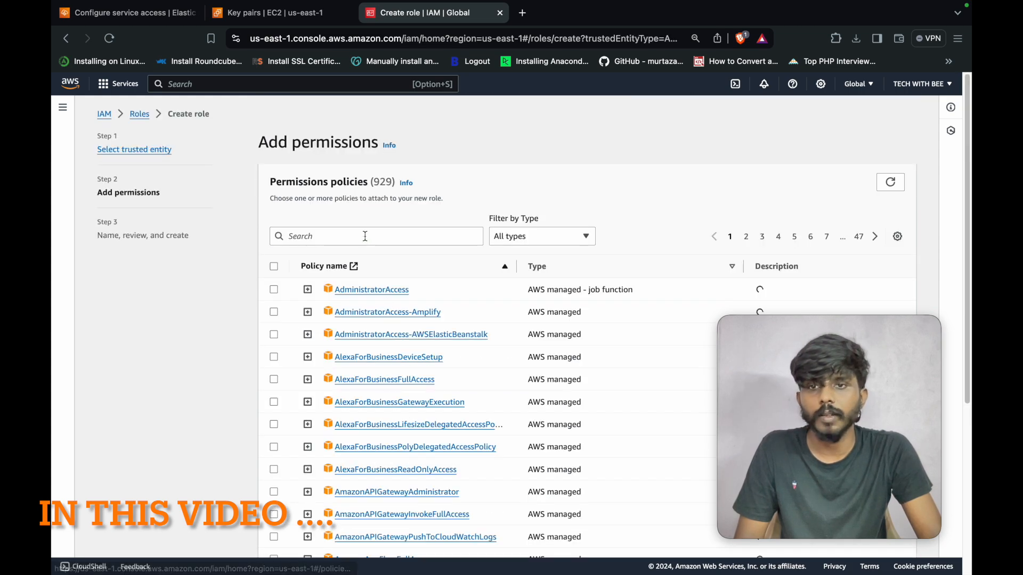
- Deploy Archive.zip as version v1, then begin the APP_ENV property with value 'deve'
click(366, 236)
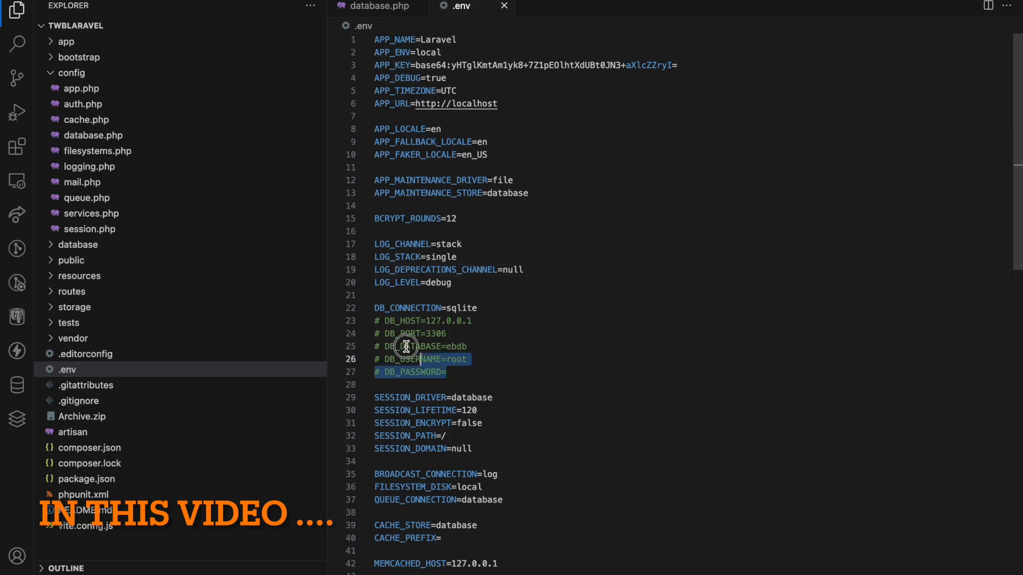
click(582, 321)
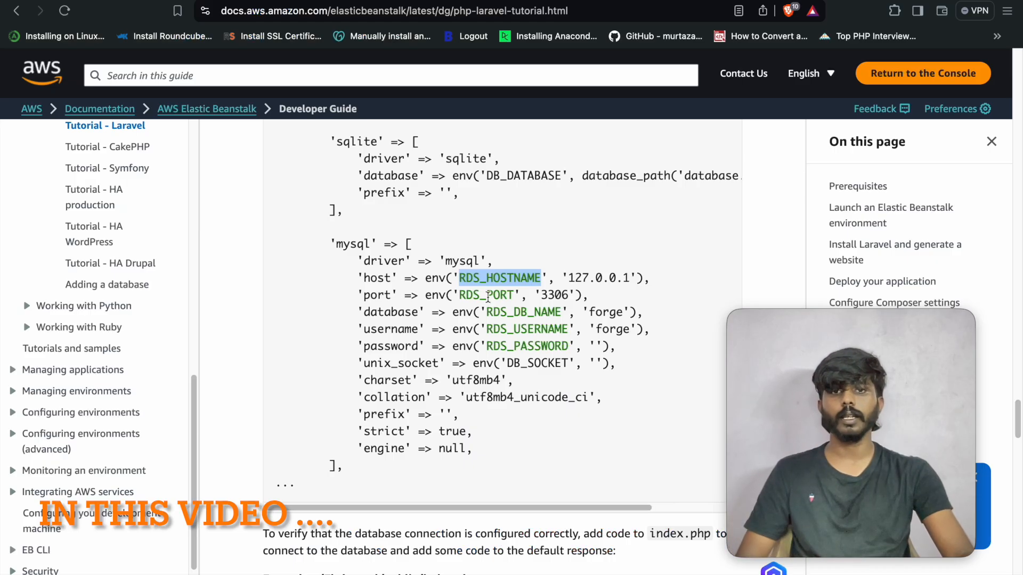
double_click(488, 297)
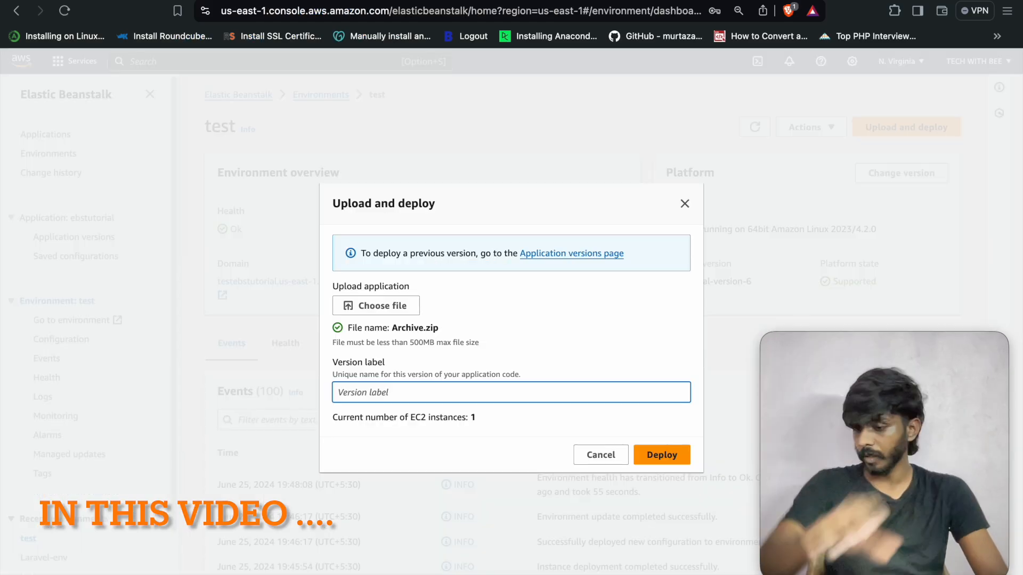
text(v1)
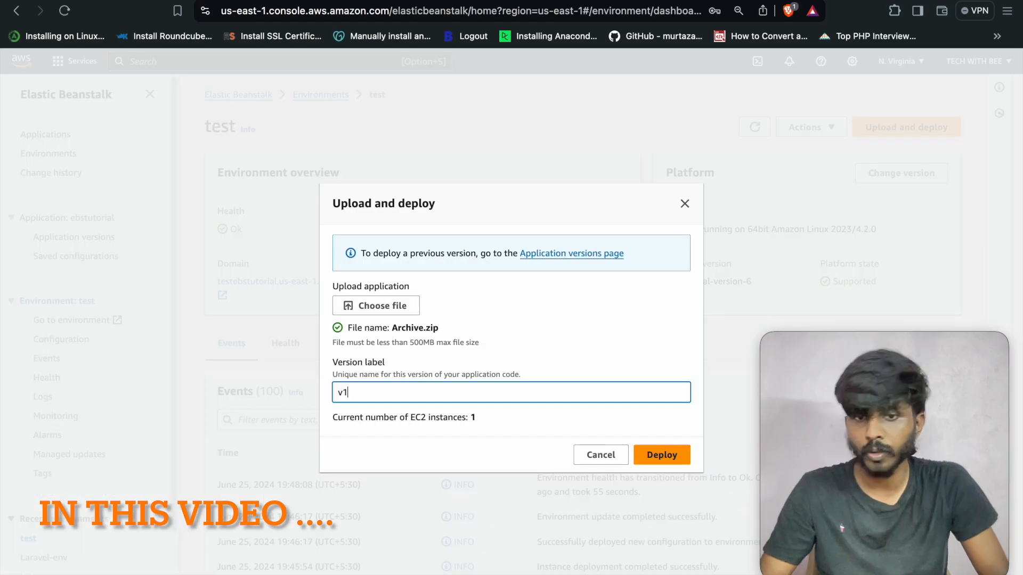
click(656, 455)
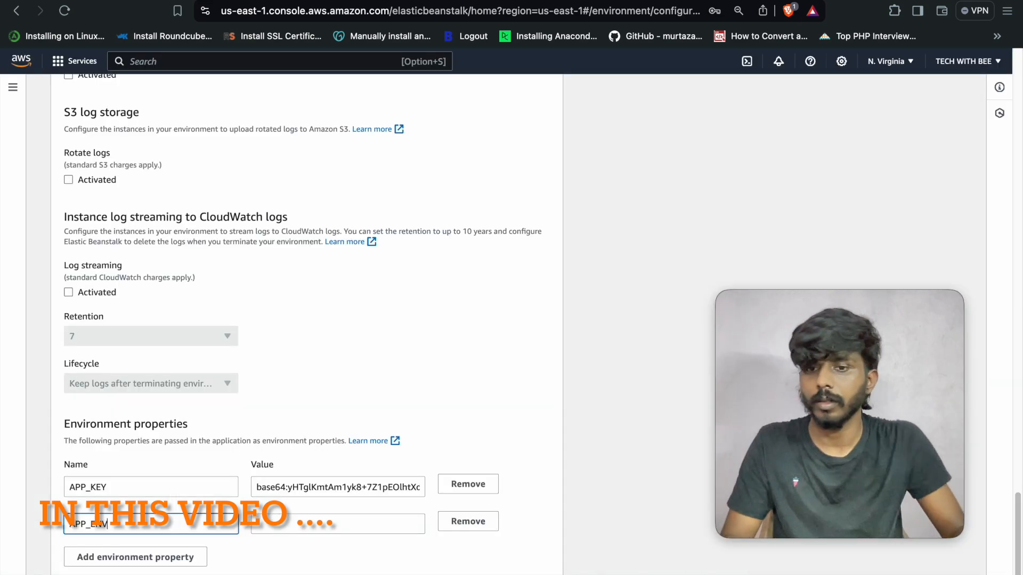
key(Tab)
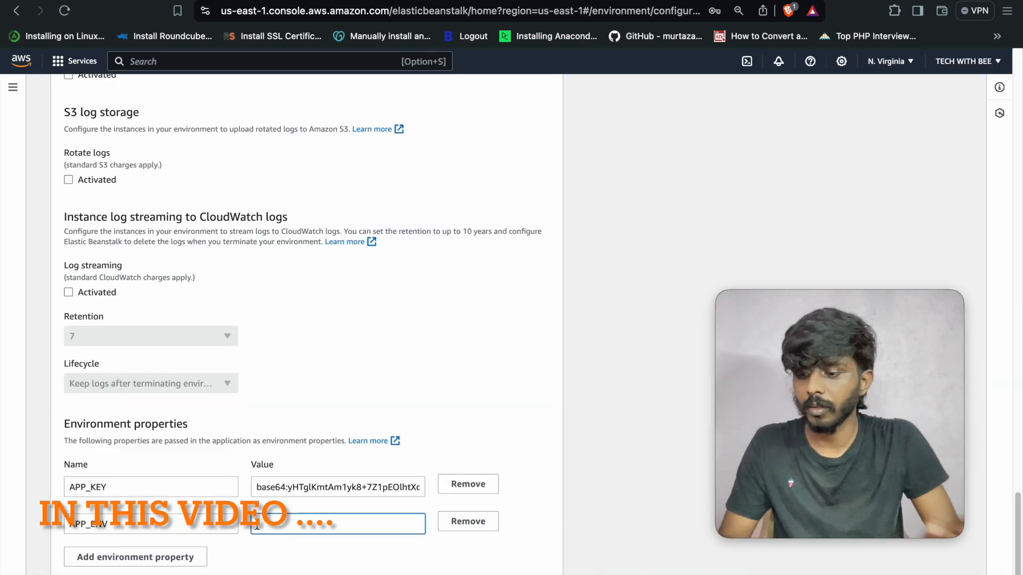
text(deve)
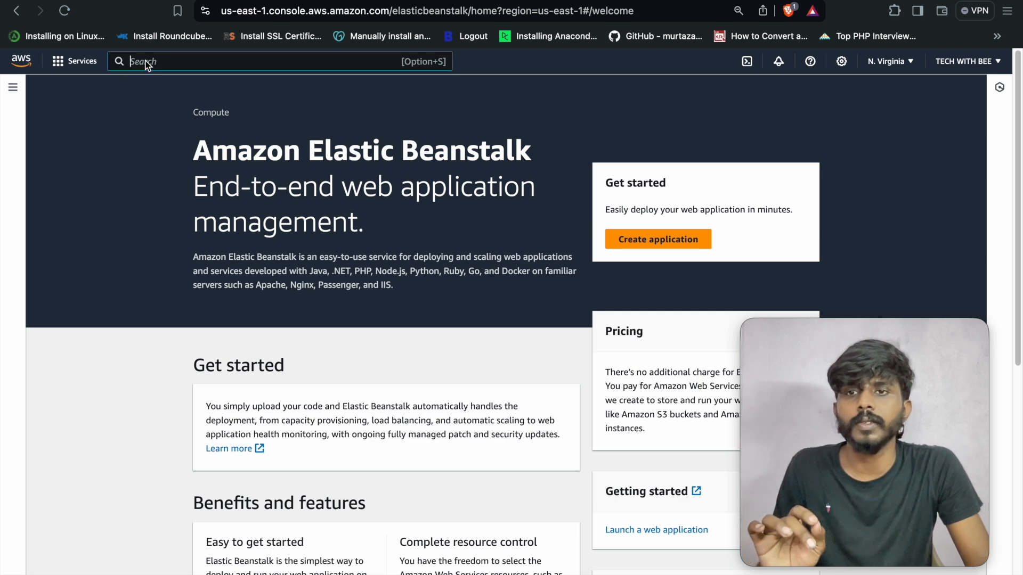
text(el)
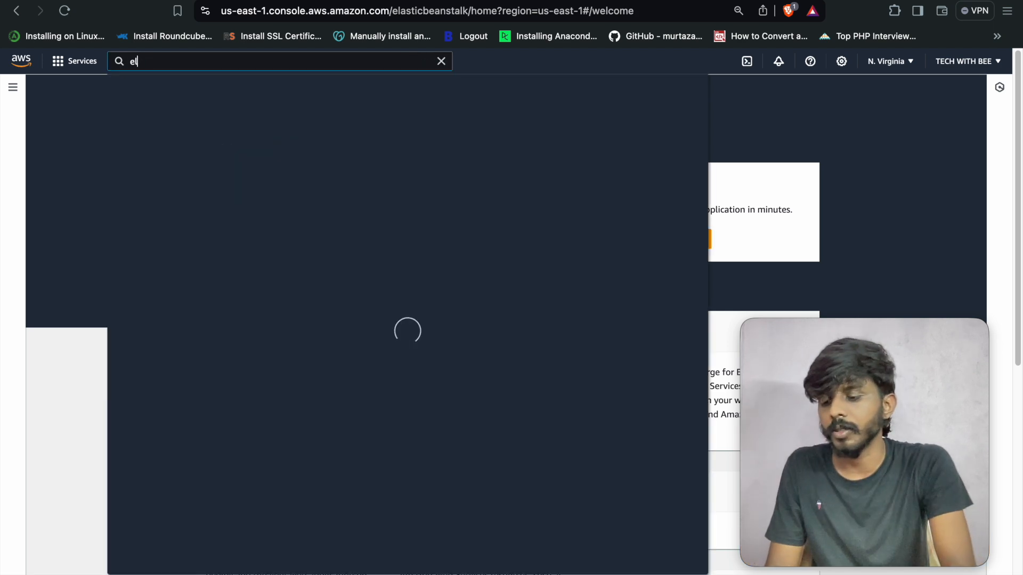
text(astic)
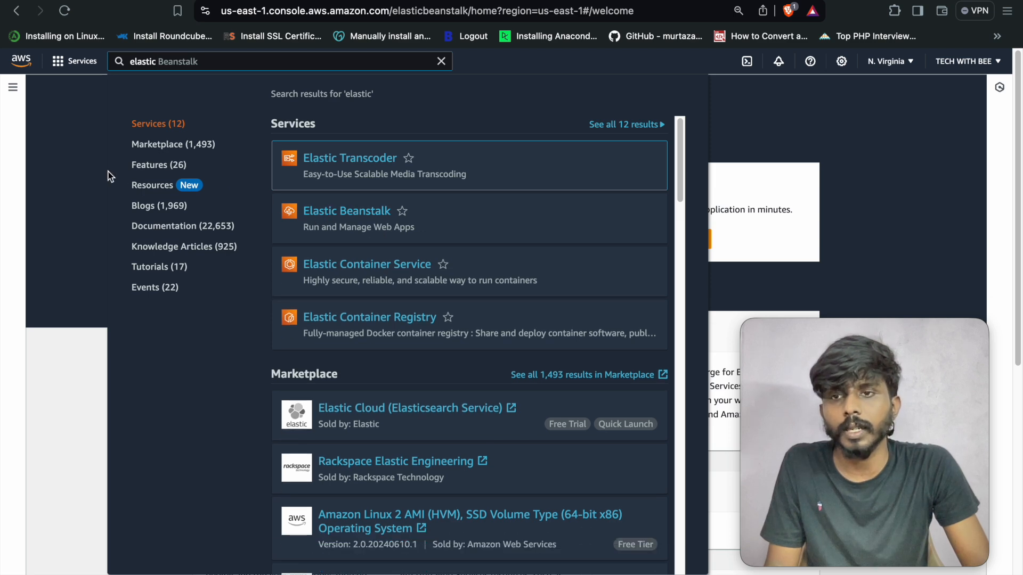
click(77, 171)
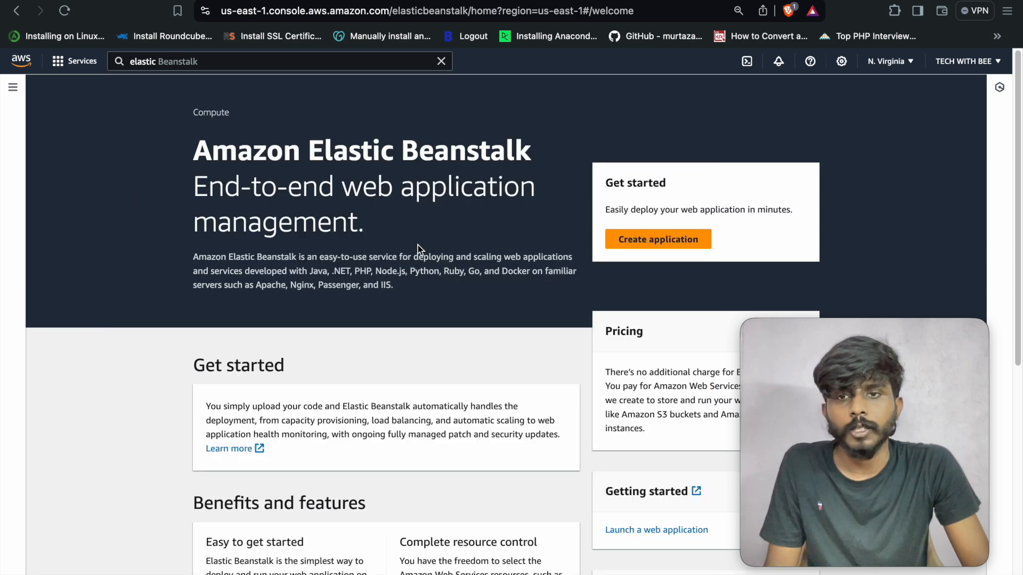
click(661, 241)
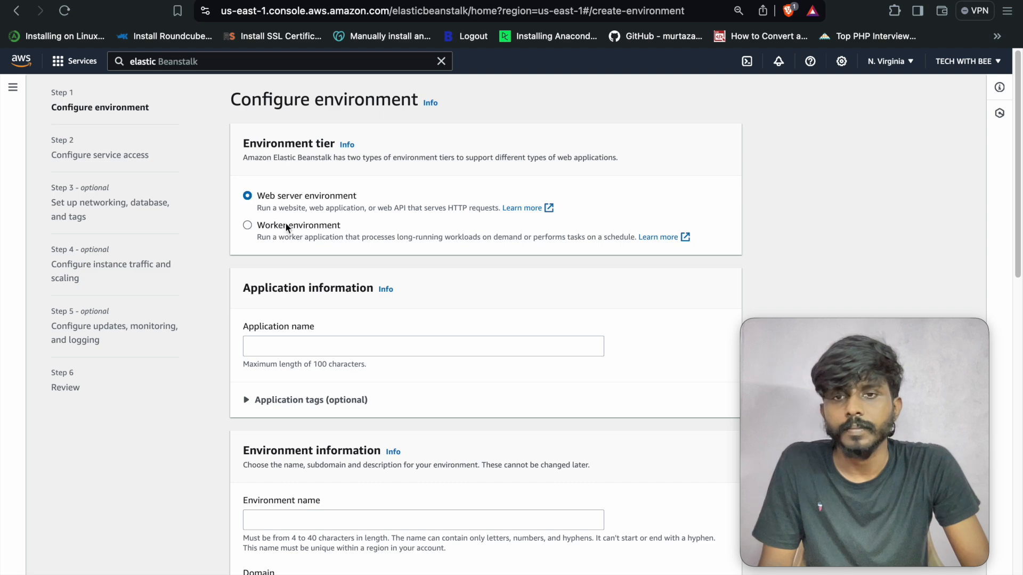
- Enter 'ebstutorial' as the application name
scroll(317, 257, down, 1)
click(307, 346)
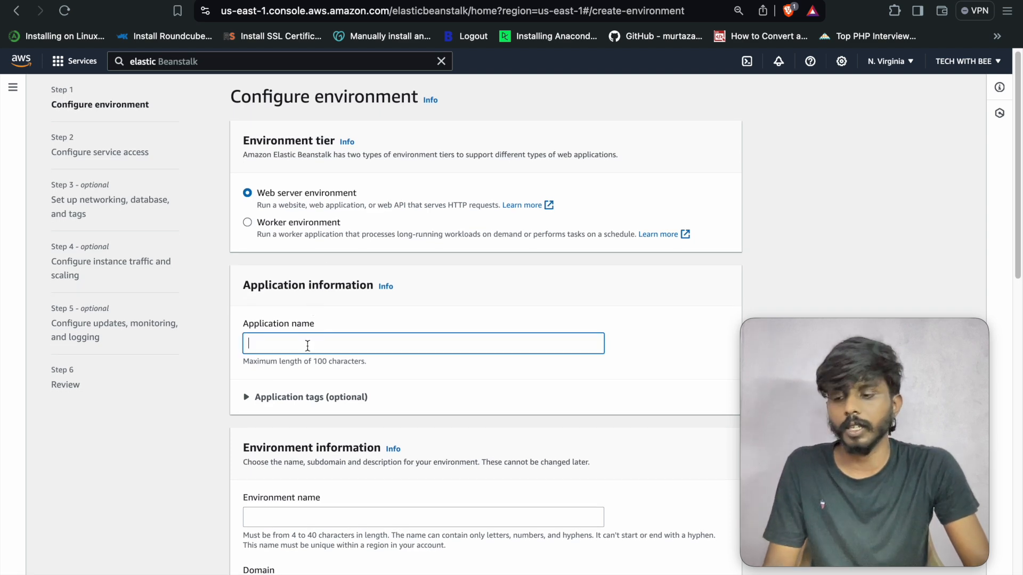
text(ebs)
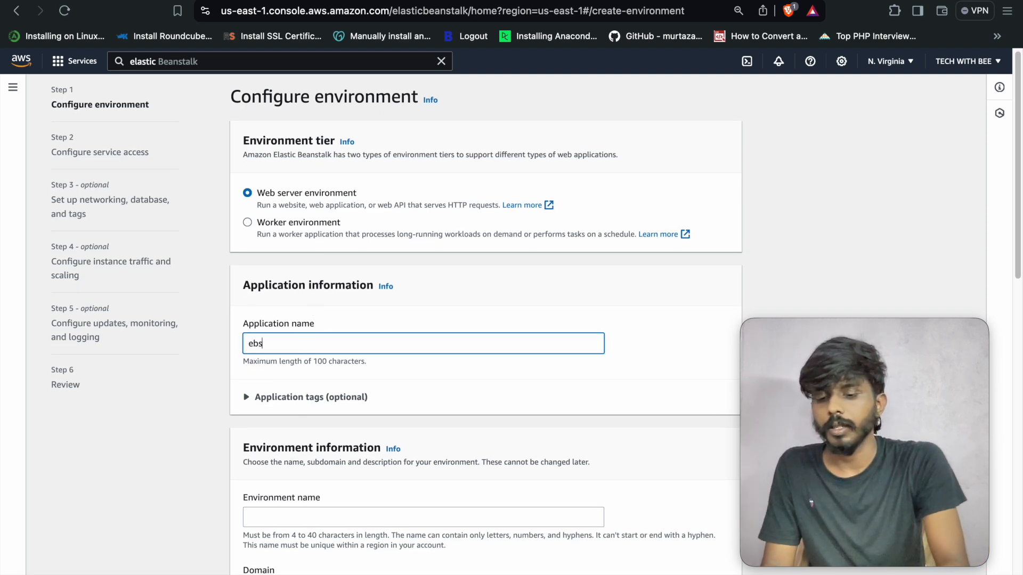
text(tutorial)
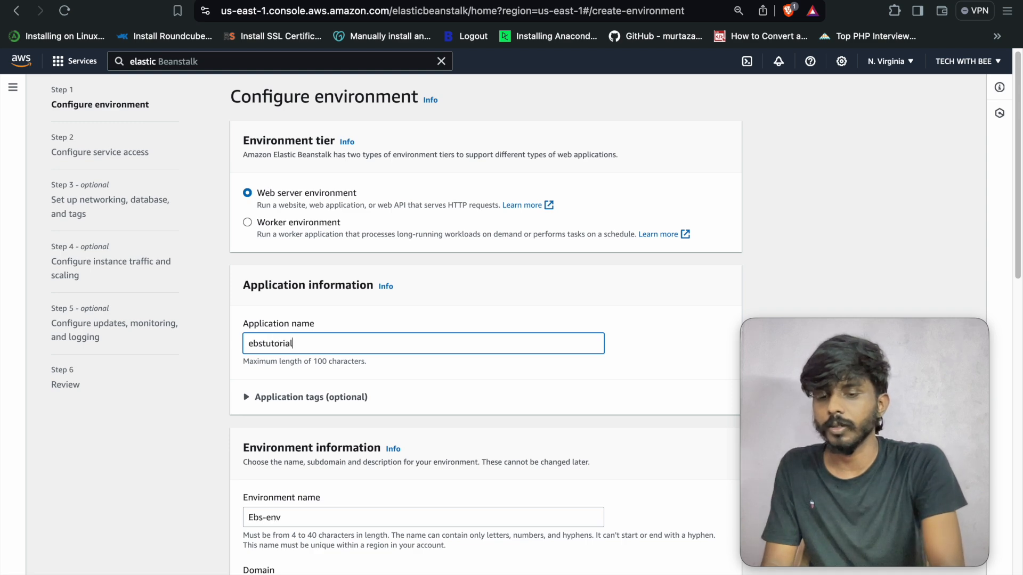
- Replace the auto-filled environment name with 'test'
scroll(371, 371, down, 2)
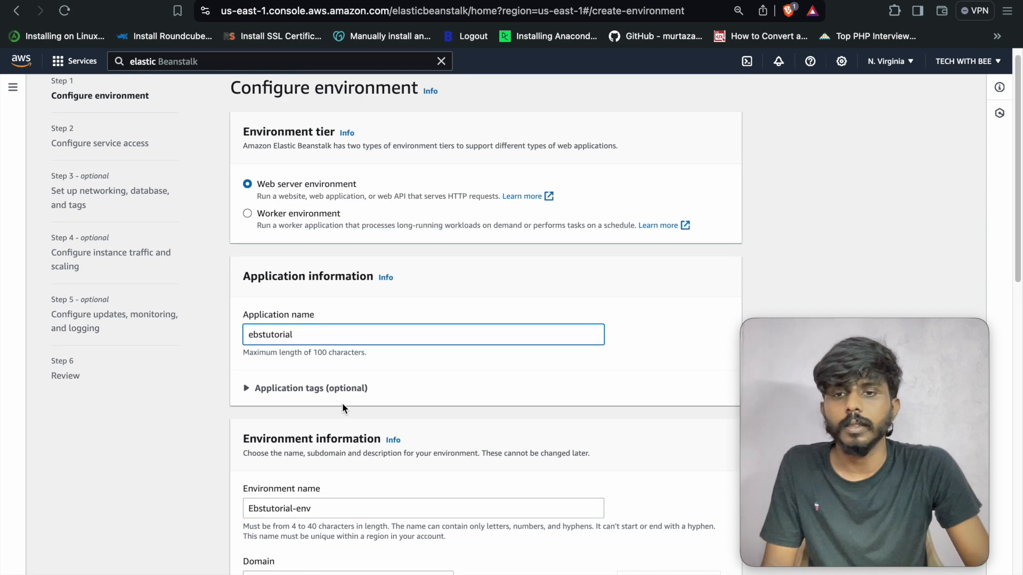
scroll(317, 425, down, 3)
double_click(296, 375)
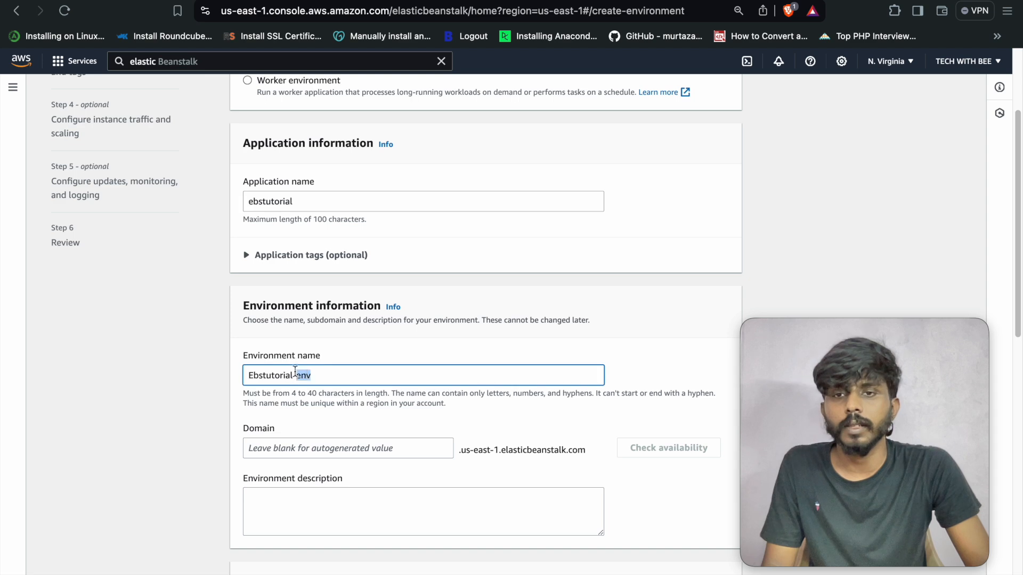
triple_click(295, 375)
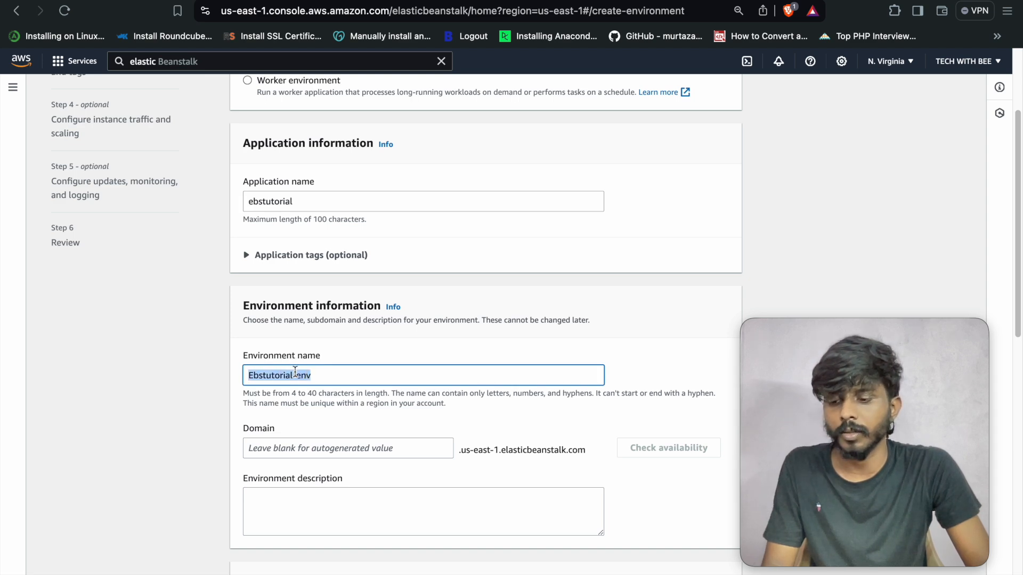
text(test)
scroll(347, 364, up, 1)
scroll(347, 367, up, 1)
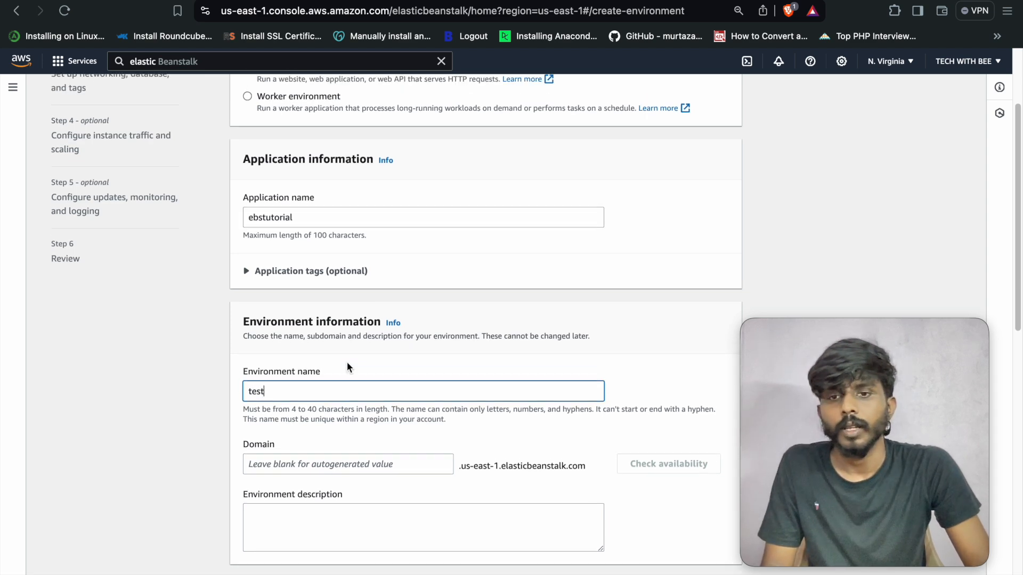
- Enter domain prefix 'testebstutorial' and confirm testebstutorial.us-east-1.elasticbeanstalk.com is available
click(327, 480)
text(tes)
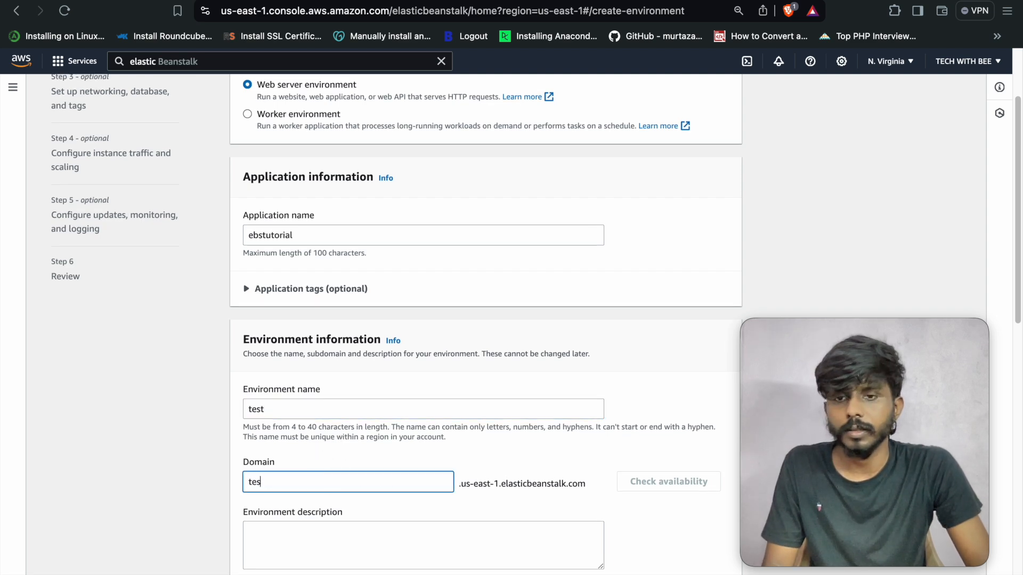
text(te)
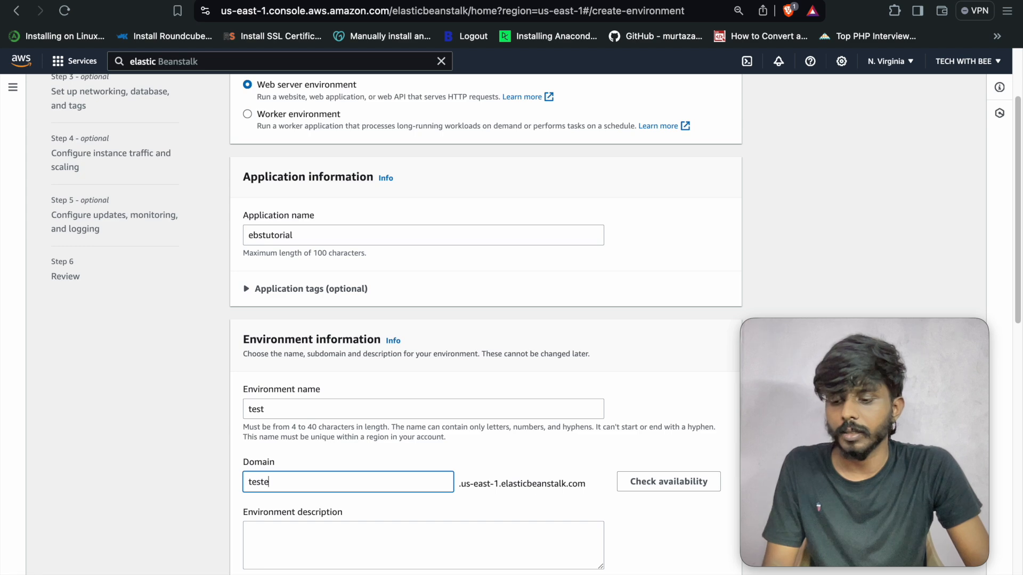
text(bstu)
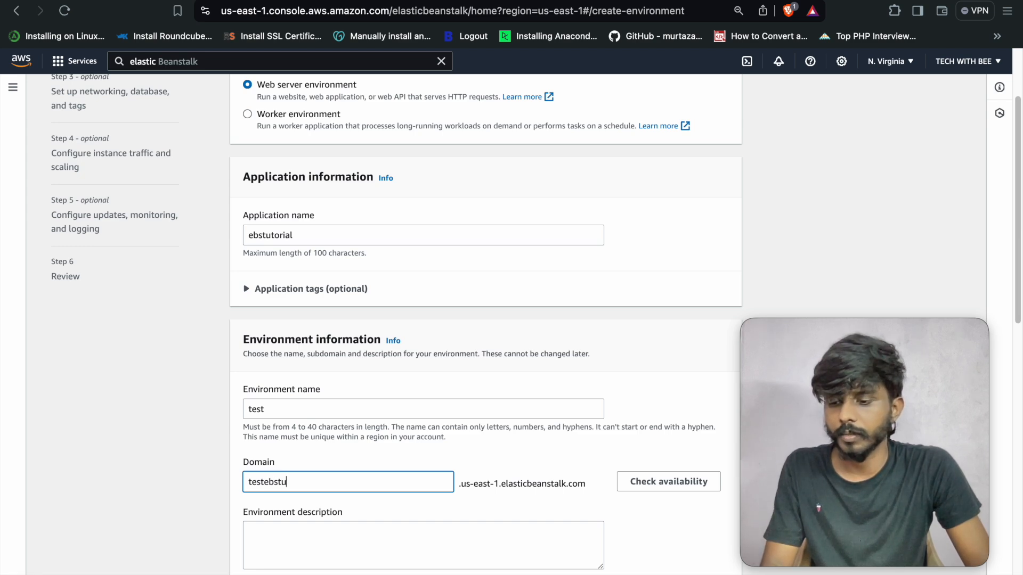
text(toria)
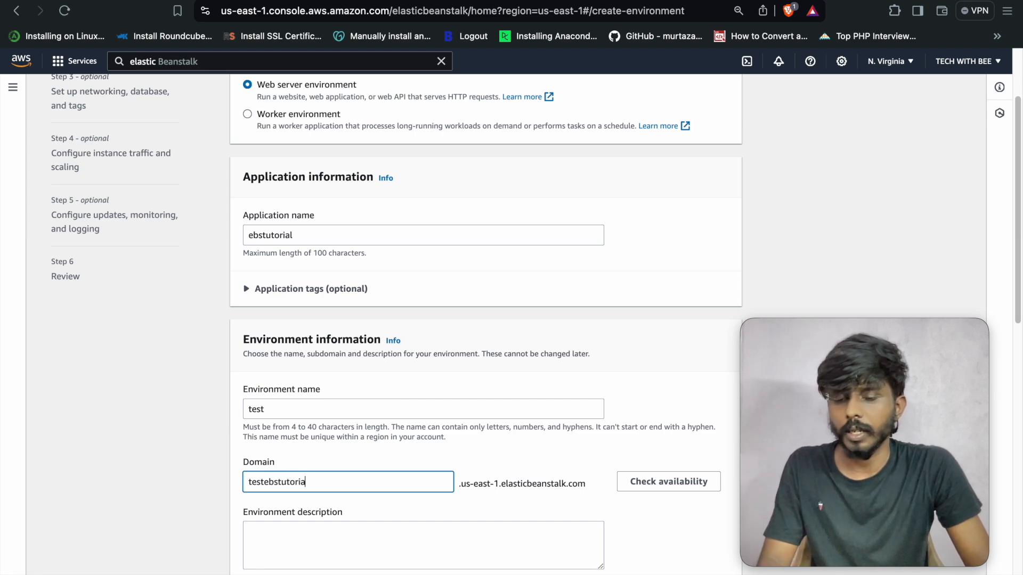
text(l)
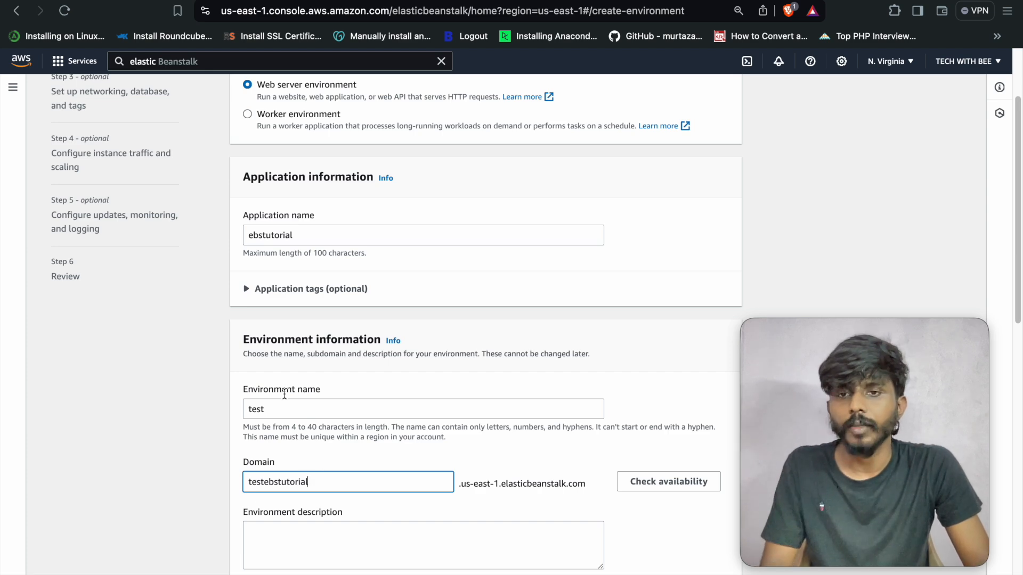
drag(502, 484, 566, 485)
drag(501, 483, 460, 483)
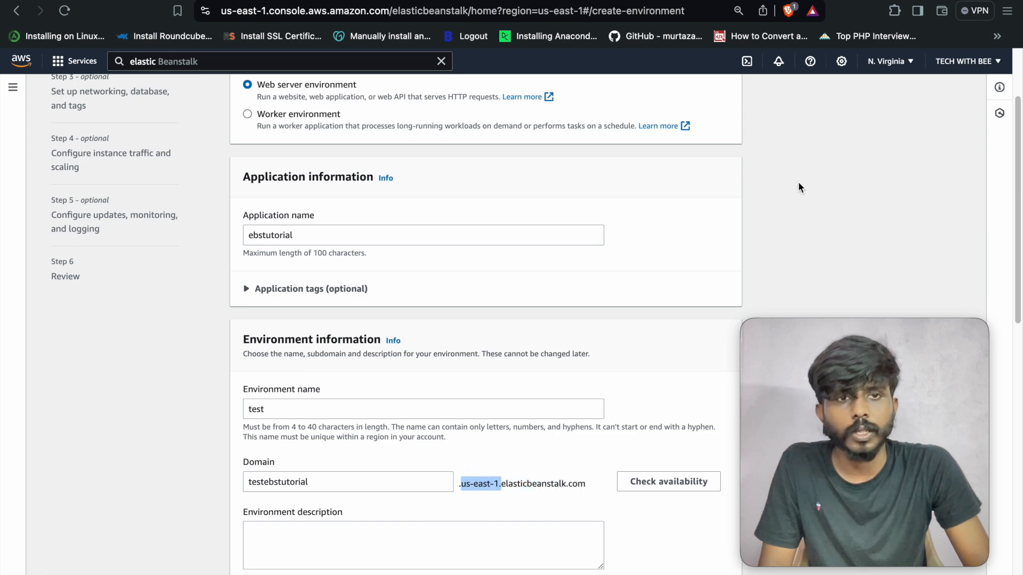
click(884, 62)
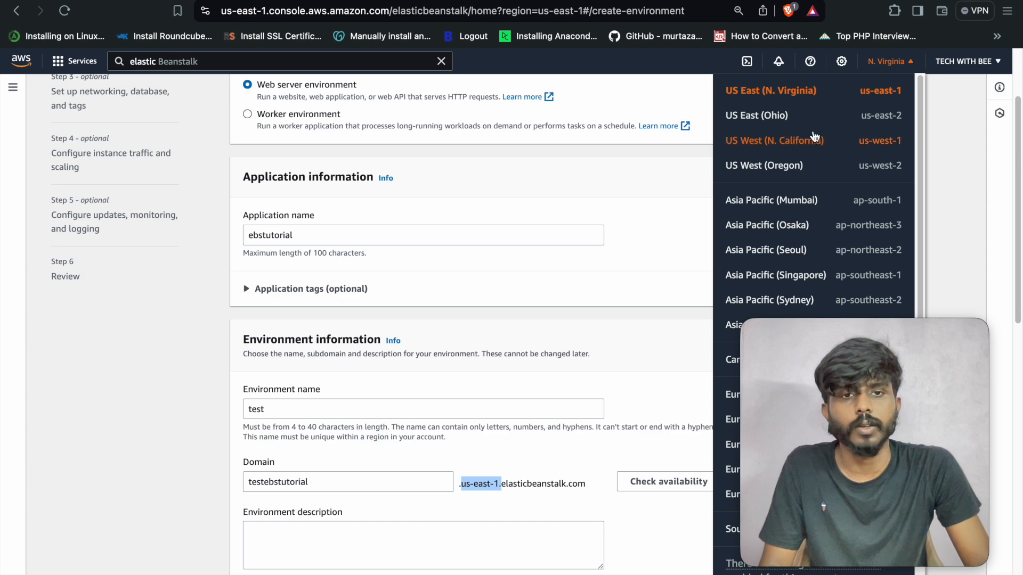
double_click(349, 482)
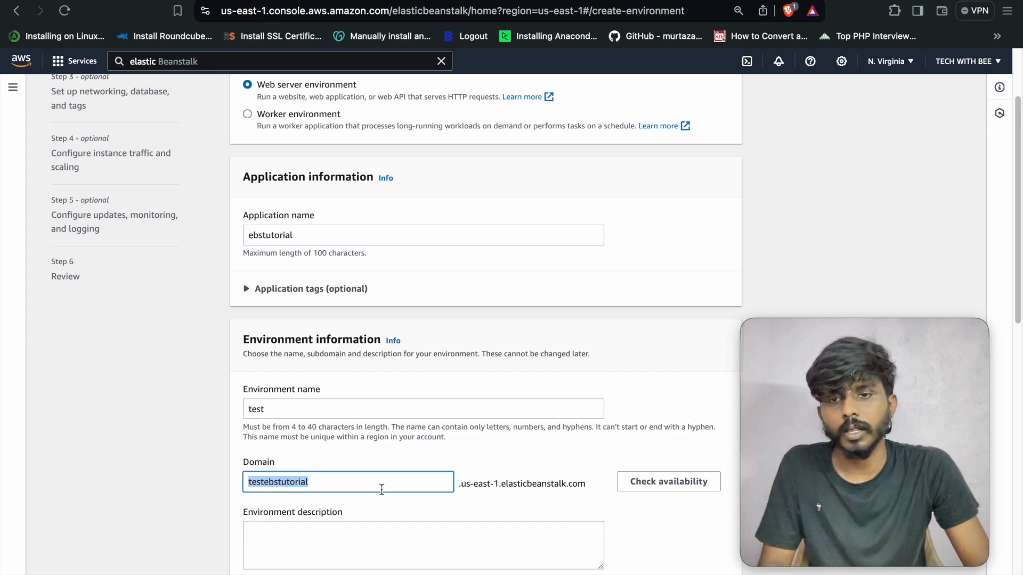
click(642, 473)
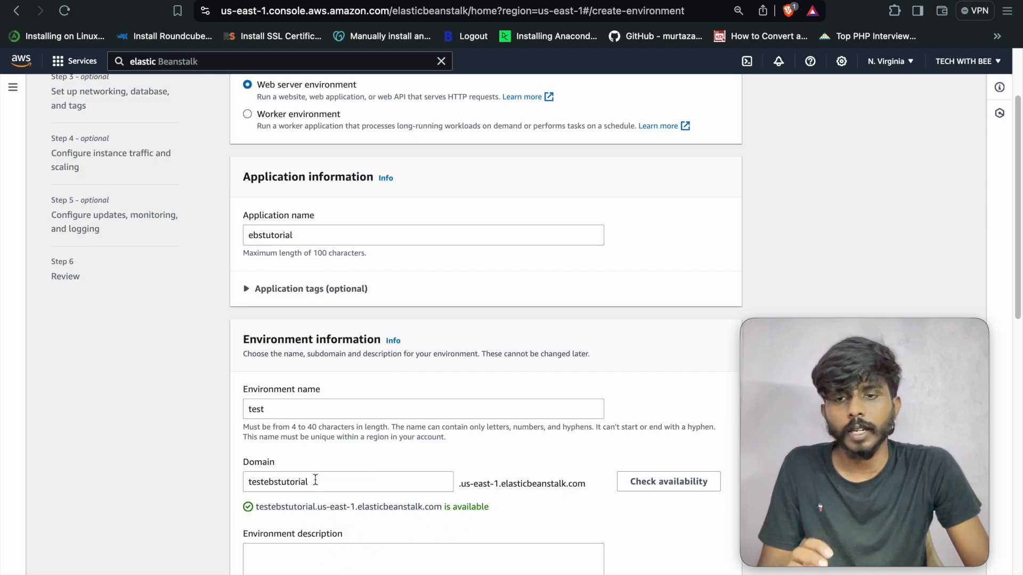
scroll(346, 373, up, 1)
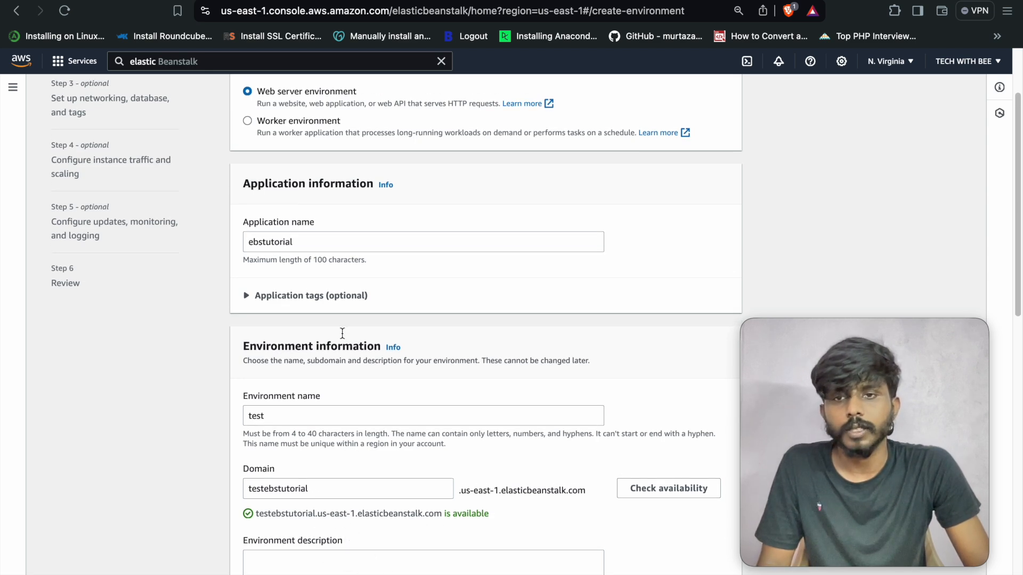
- Review the application name ebstutorial, environment name test and suggested domain
double_click(303, 245)
double_click(291, 409)
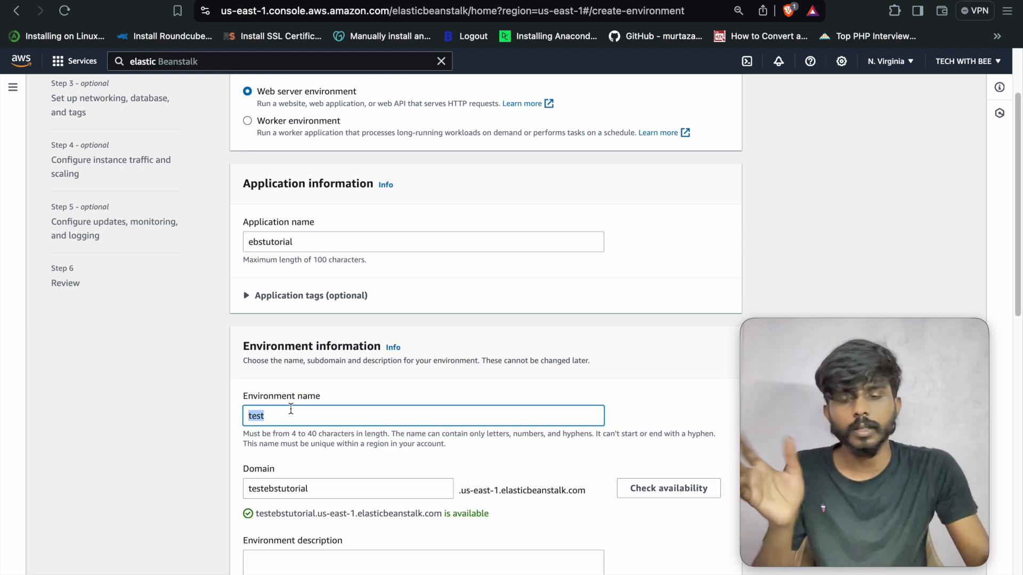
scroll(309, 402, down, 1)
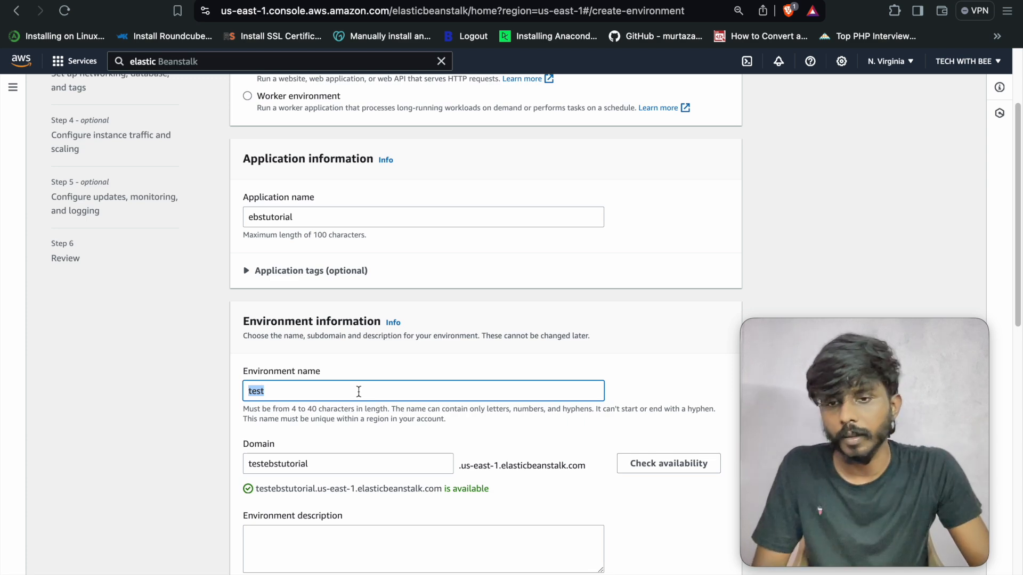
scroll(359, 391, down, 1)
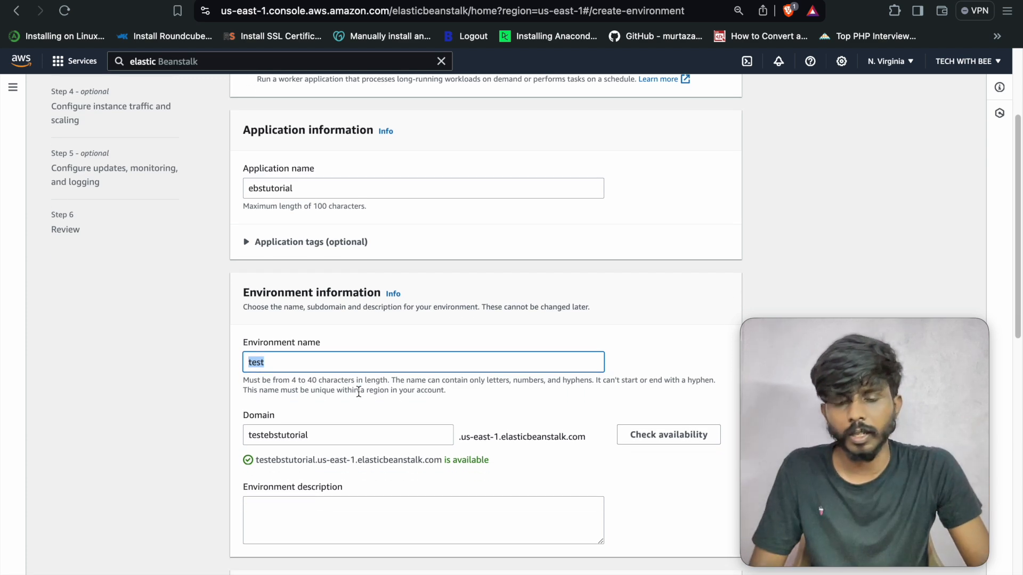
scroll(358, 392, down, 1)
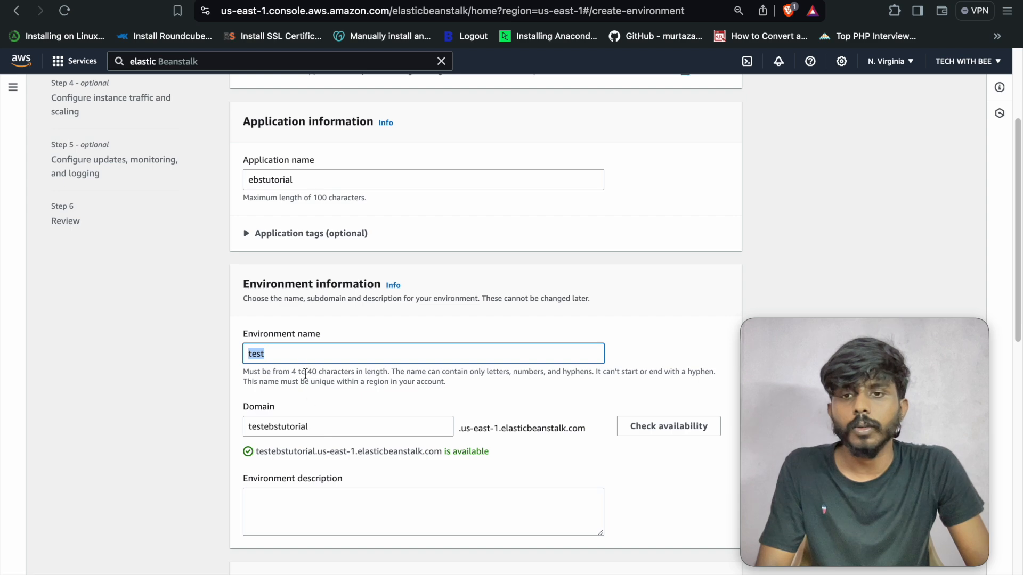
double_click(328, 425)
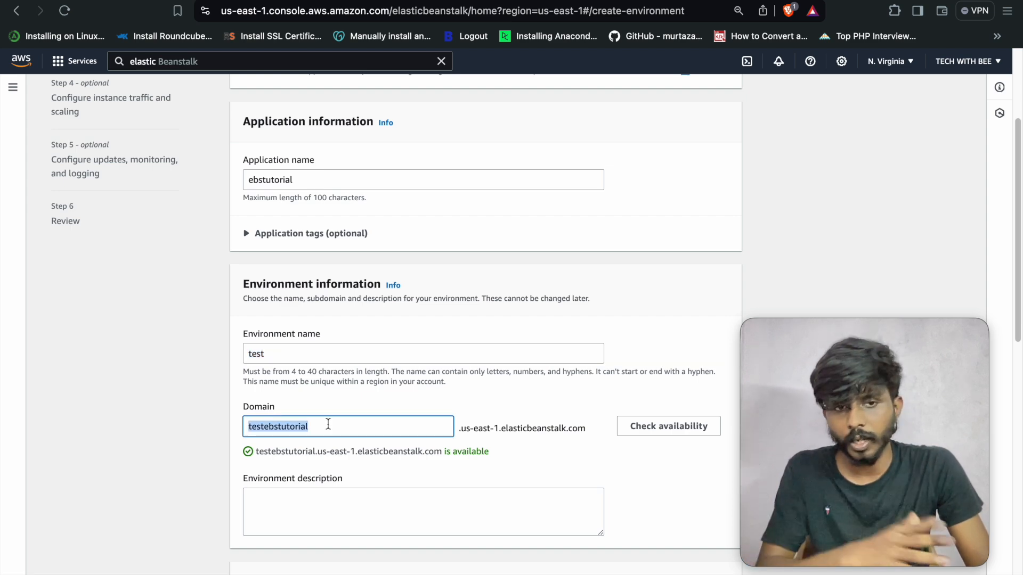
scroll(346, 443, down, 2)
- Enter 'test env' as the environment description
click(335, 459)
scroll(337, 458, down, 2)
scroll(336, 459, up, 2)
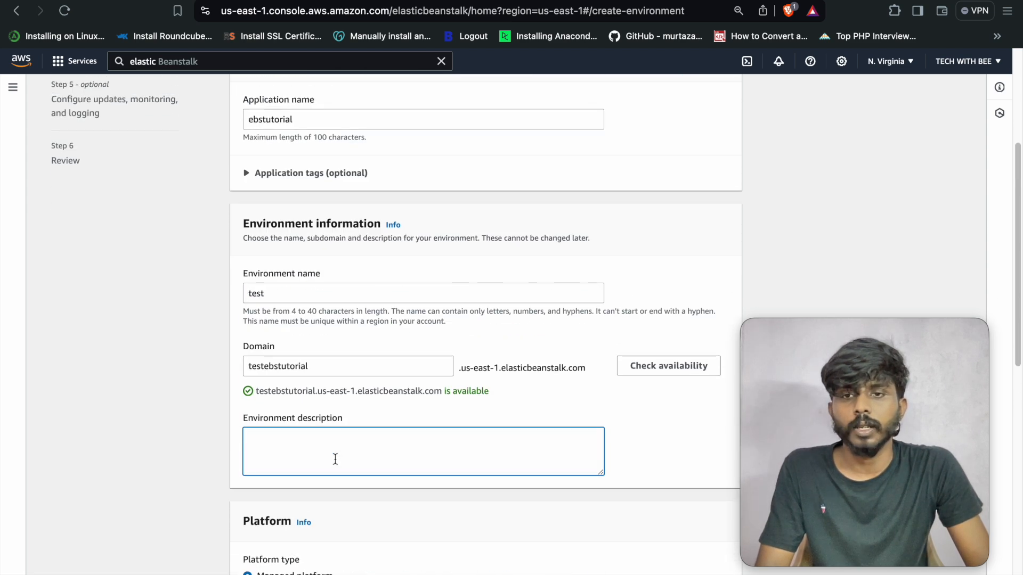
text(test )
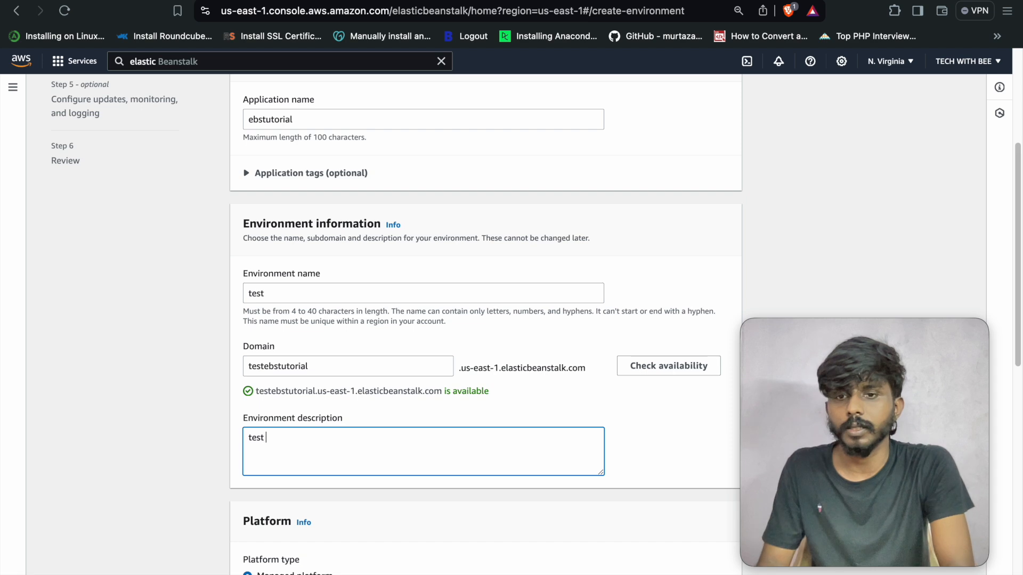
text(env)
scroll(361, 427, down, 3)
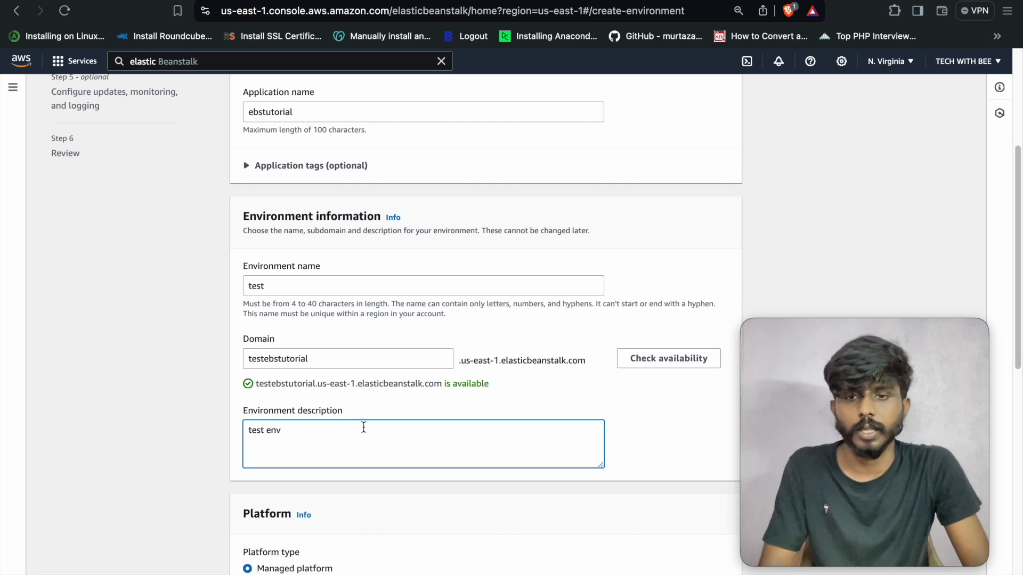
scroll(363, 426, down, 5)
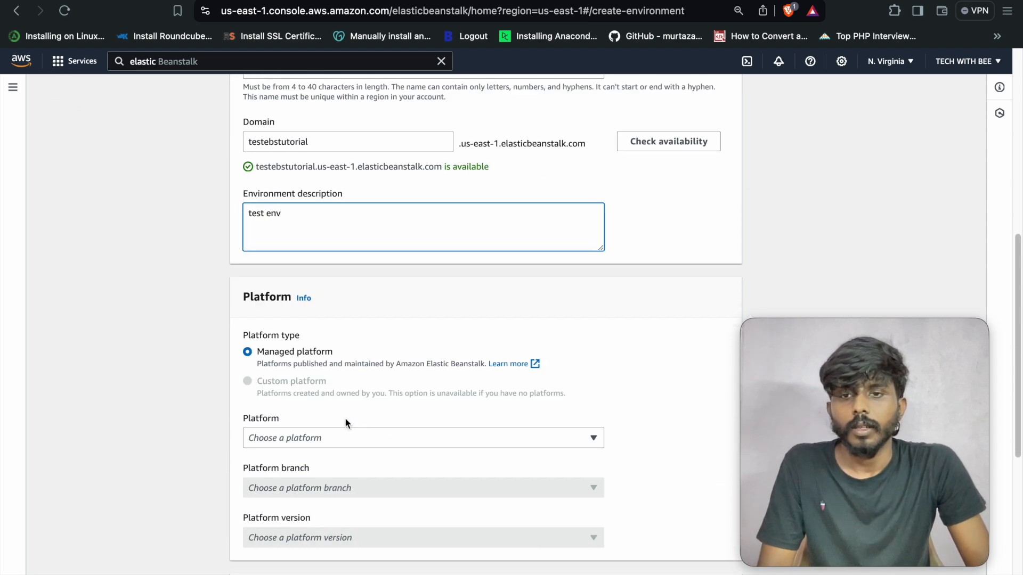
- Go over the Platform and Environment information sections, highlighting environment name test
double_click(254, 223)
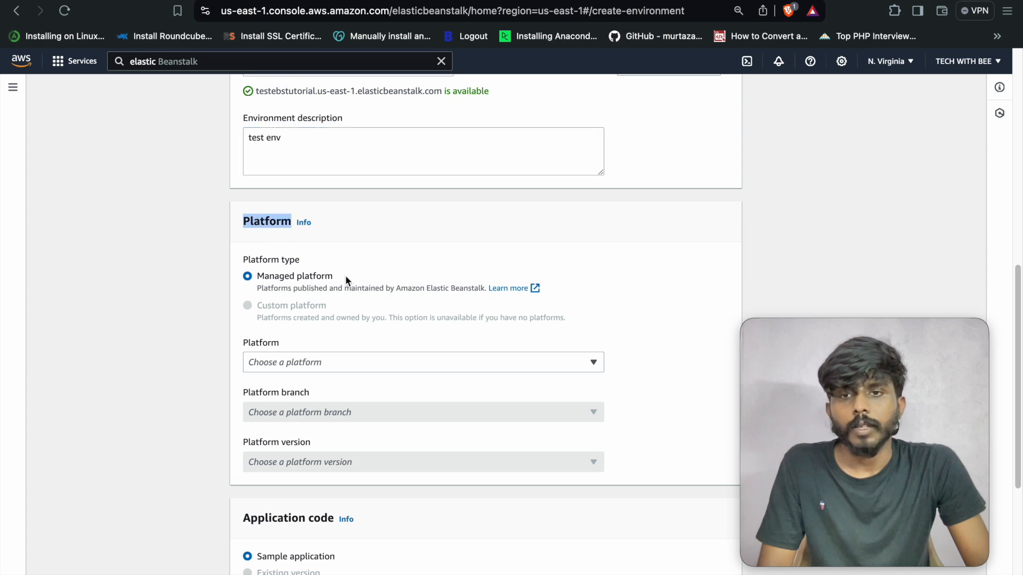
scroll(346, 276, up, 5)
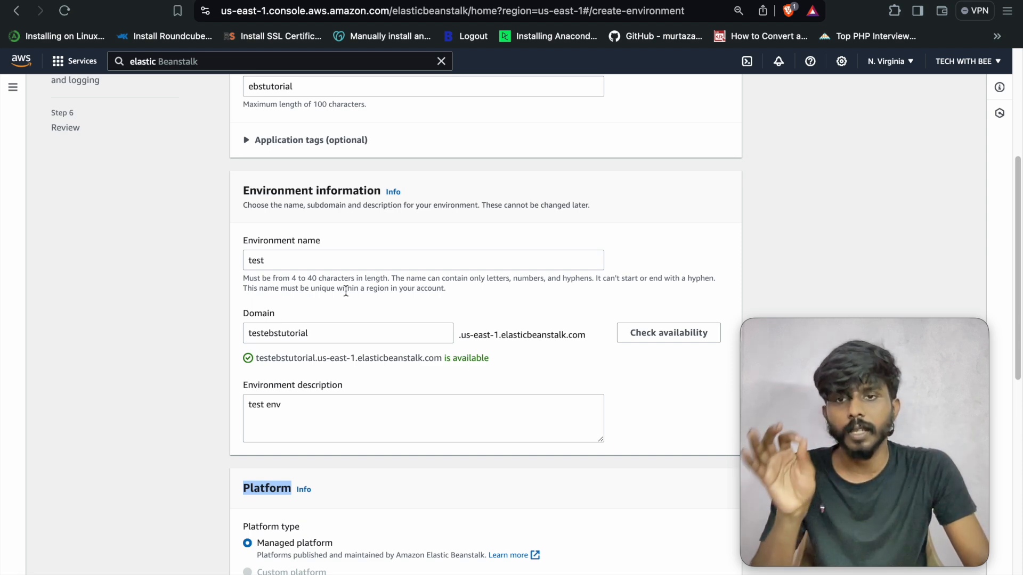
double_click(277, 191)
scroll(349, 359, down, 1)
scroll(344, 384, down, 4)
scroll(330, 370, up, 3)
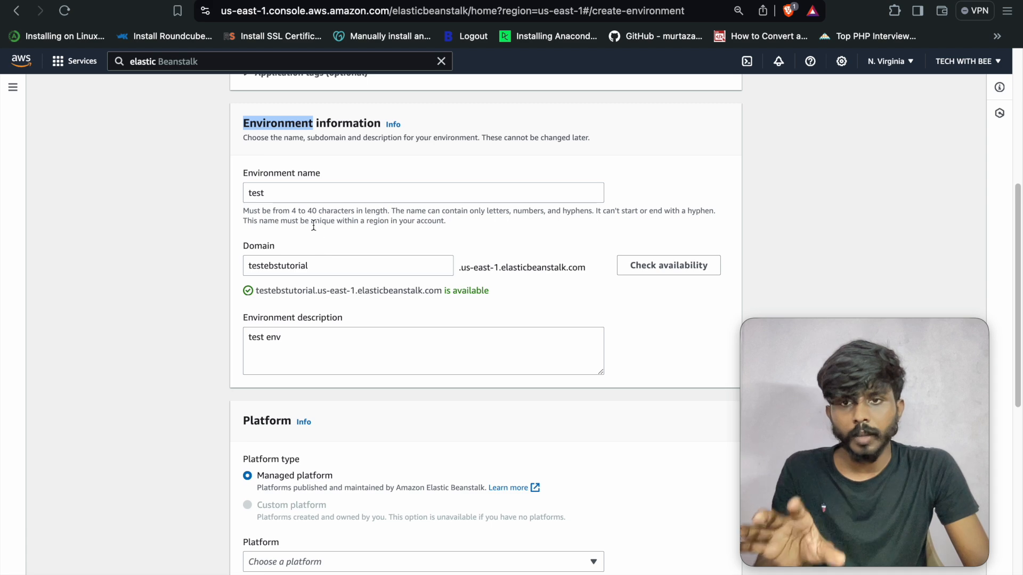
double_click(282, 193)
scroll(321, 425, down, 3)
scroll(323, 423, down, 2)
- Choose PHP from the platform list
click(338, 400)
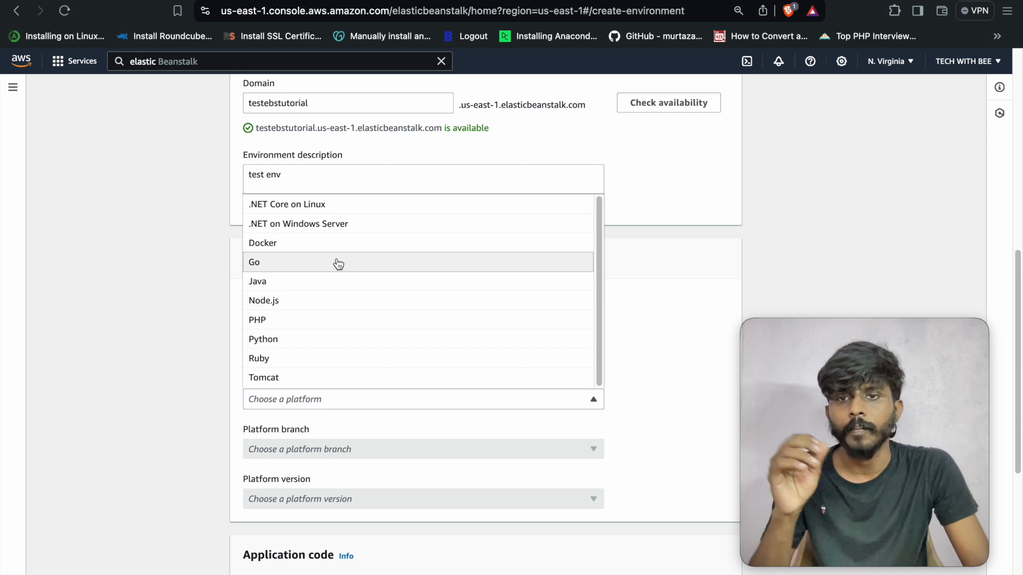
click(353, 322)
scroll(372, 378, up, 1)
scroll(371, 378, down, 3)
- Try the Node.js and Java platforms, including Java branches, then return to PHP
click(344, 363)
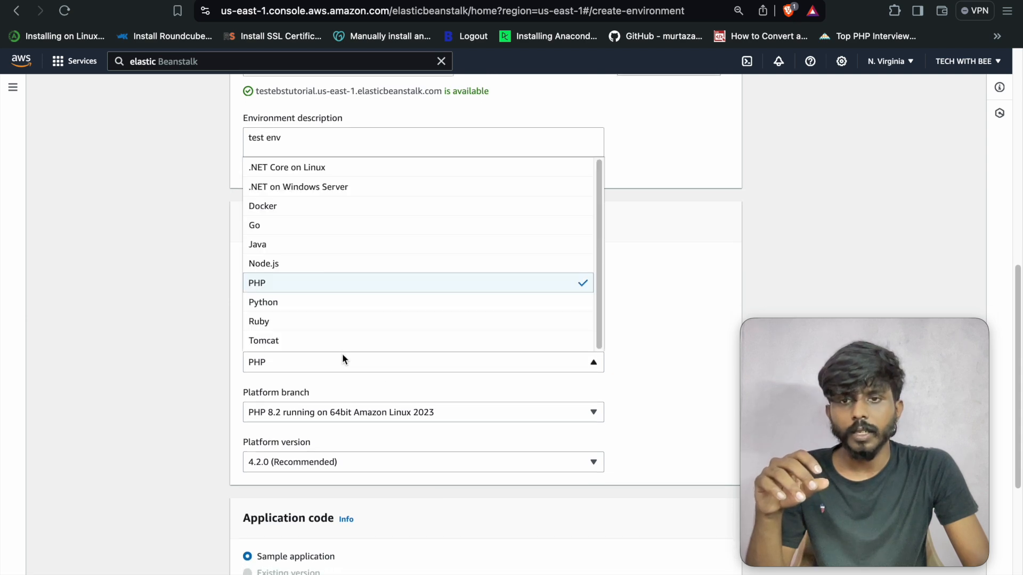
click(317, 263)
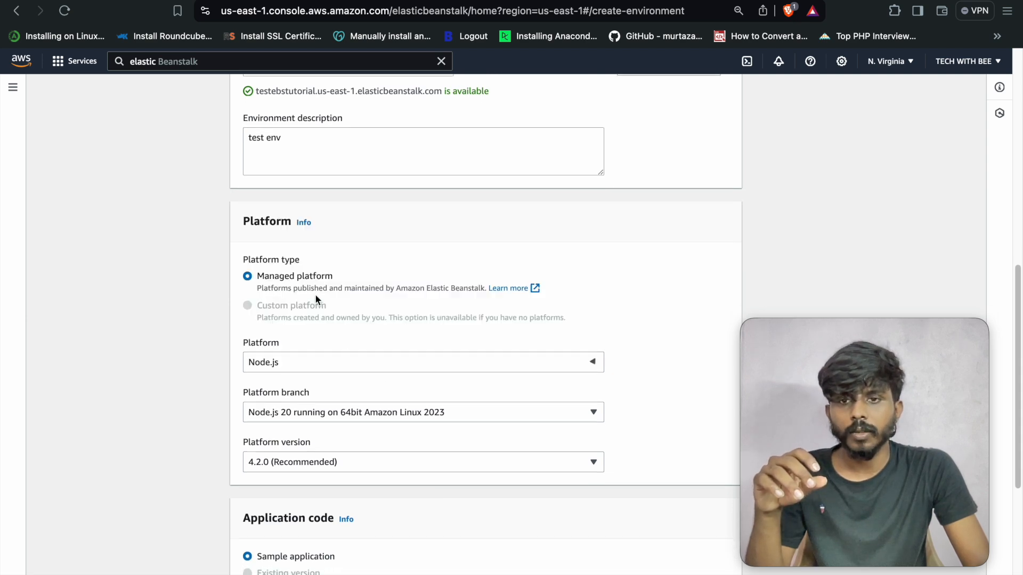
click(330, 362)
click(327, 245)
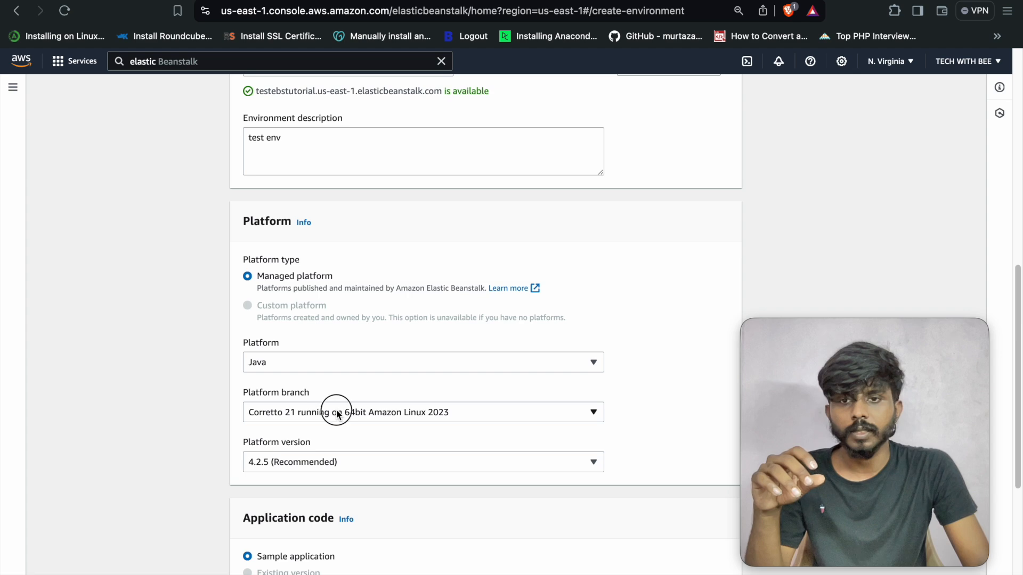
click(338, 414)
click(201, 405)
click(315, 363)
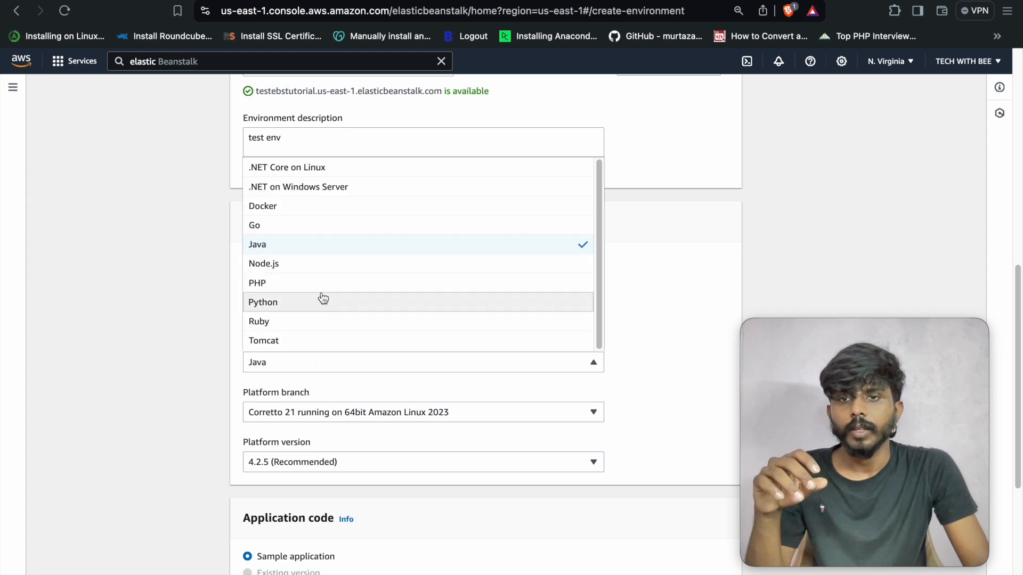
click(327, 284)
scroll(426, 370, down, 1)
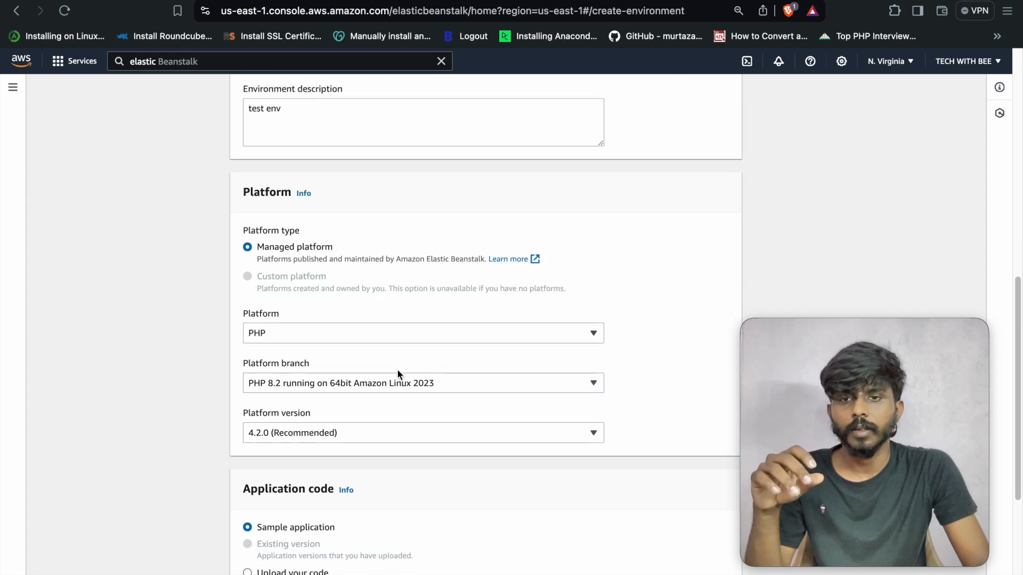
- Keep the PHP 8.2 on 64bit Amazon Linux 2023 branch and version 4.2.0 (Recommended)
click(394, 383)
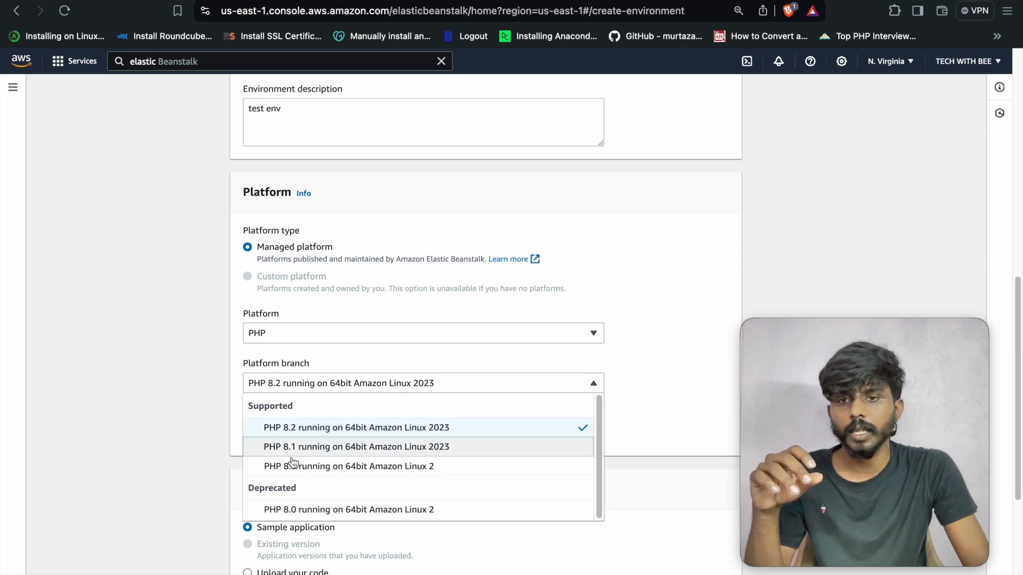
click(186, 410)
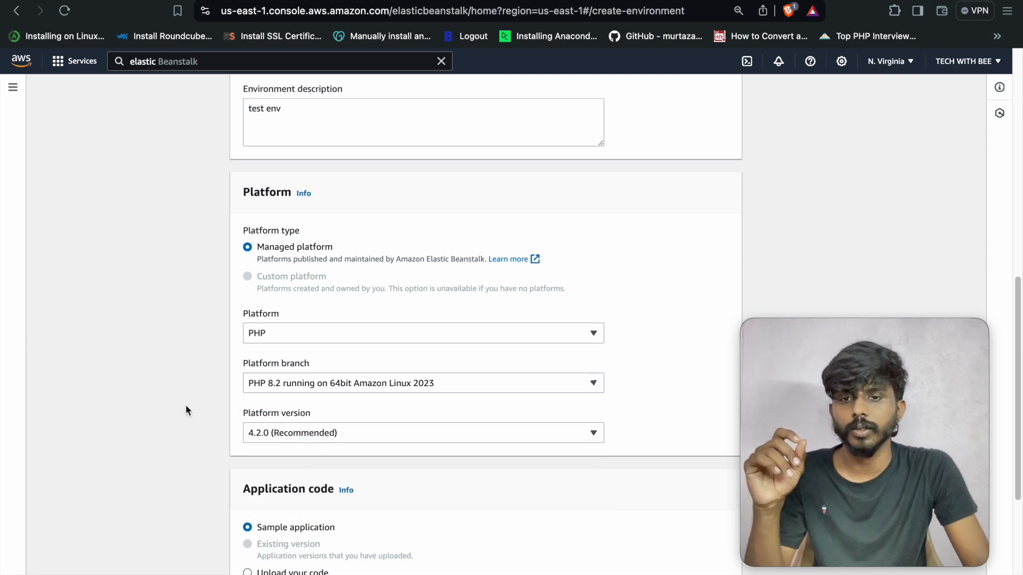
click(406, 438)
click(402, 436)
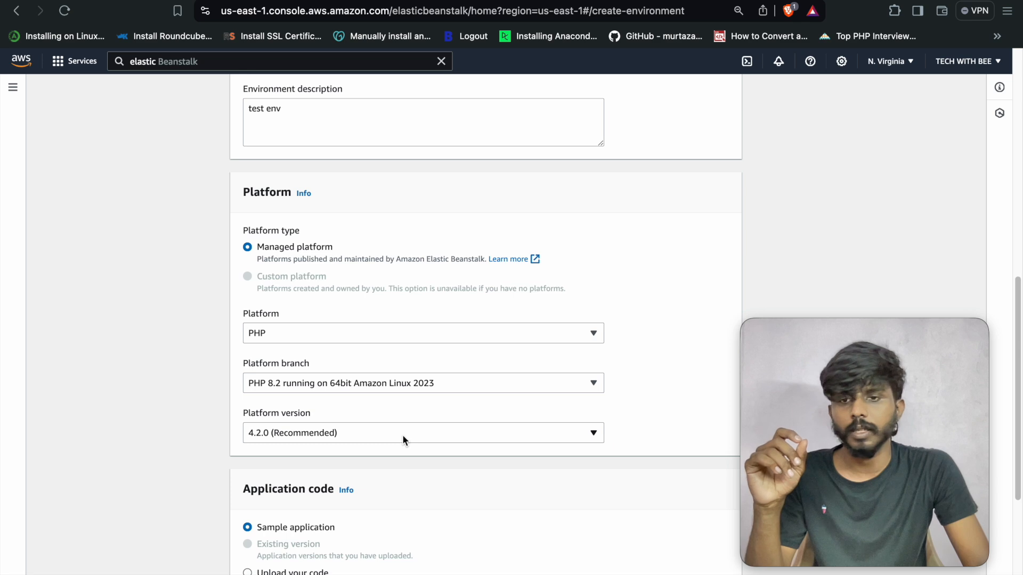
scroll(402, 436, down, 1)
scroll(403, 437, up, 2)
scroll(402, 436, down, 4)
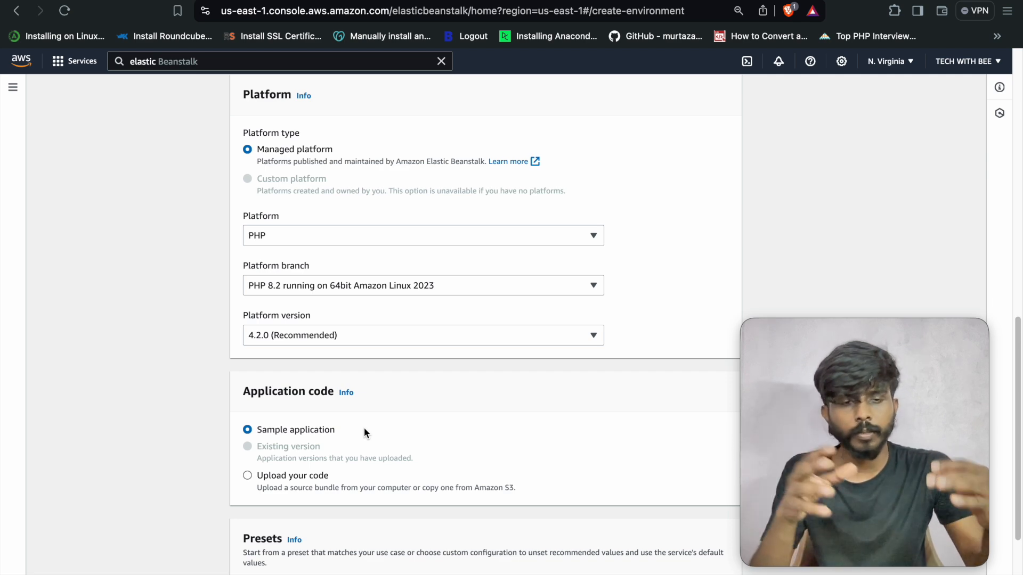
scroll(365, 430, down, 1)
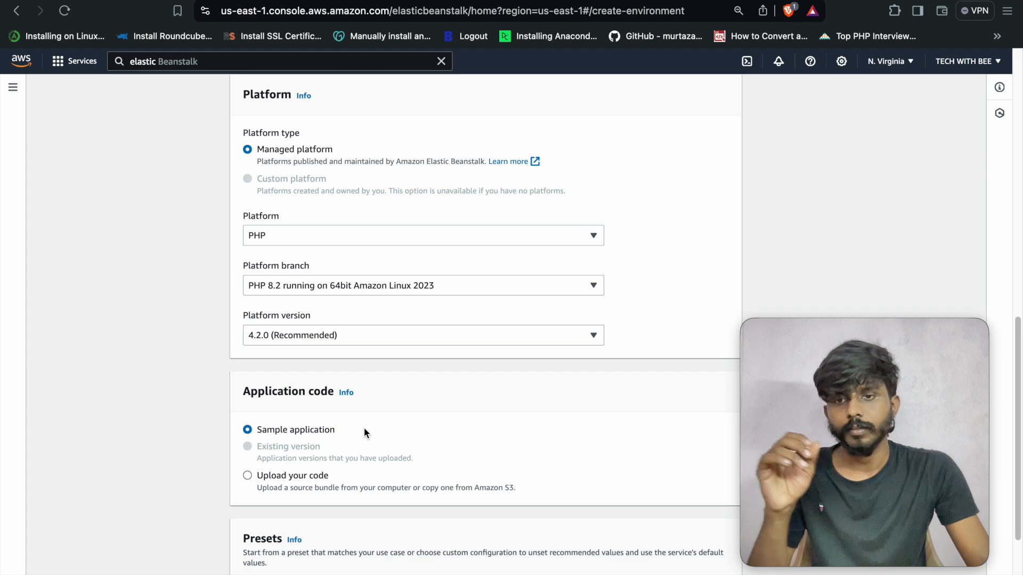
scroll(363, 432, down, 1)
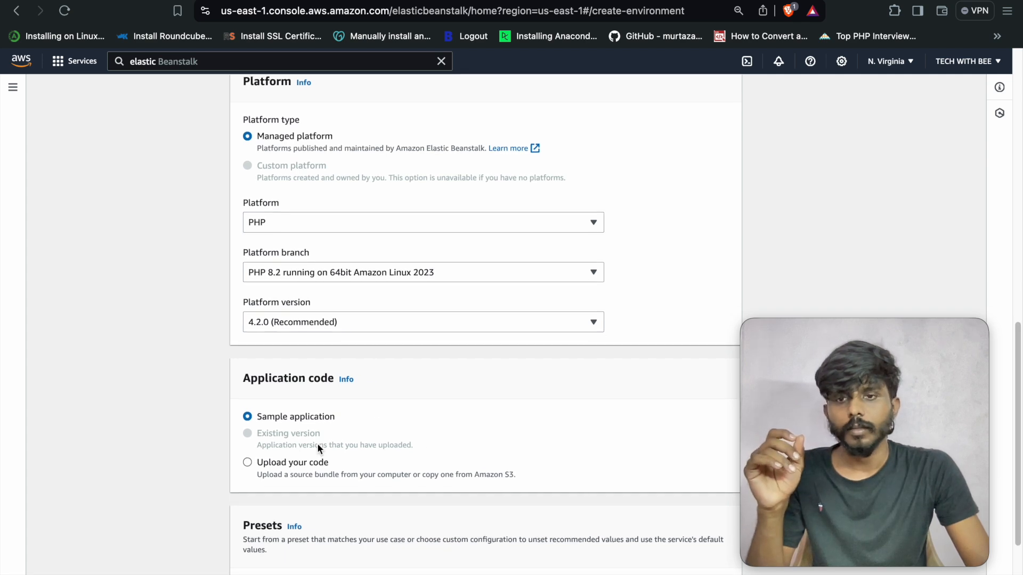
- Choose to upload your own code with version label v1
click(248, 461)
scroll(389, 439, down, 5)
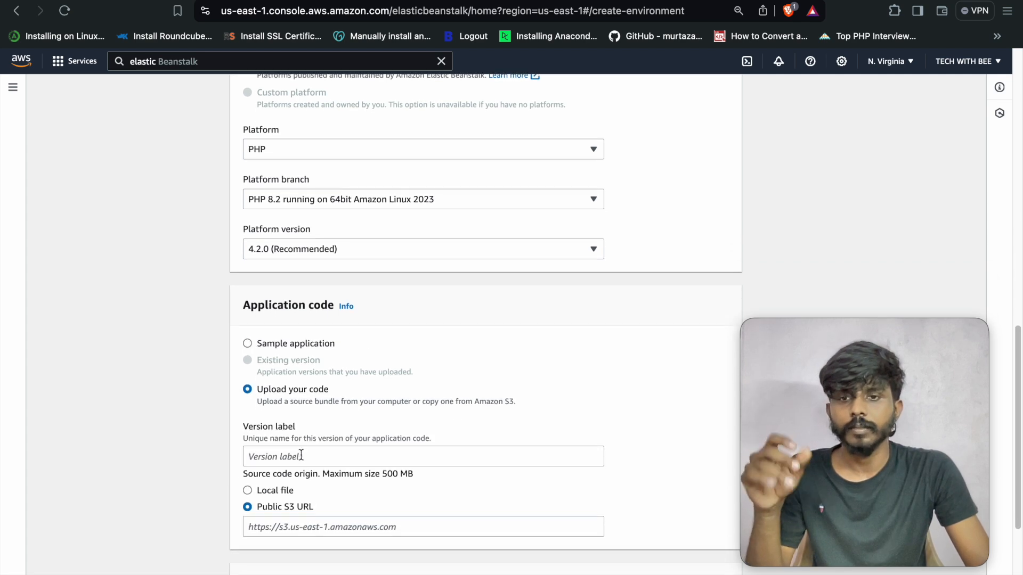
click(301, 457)
text(v1)
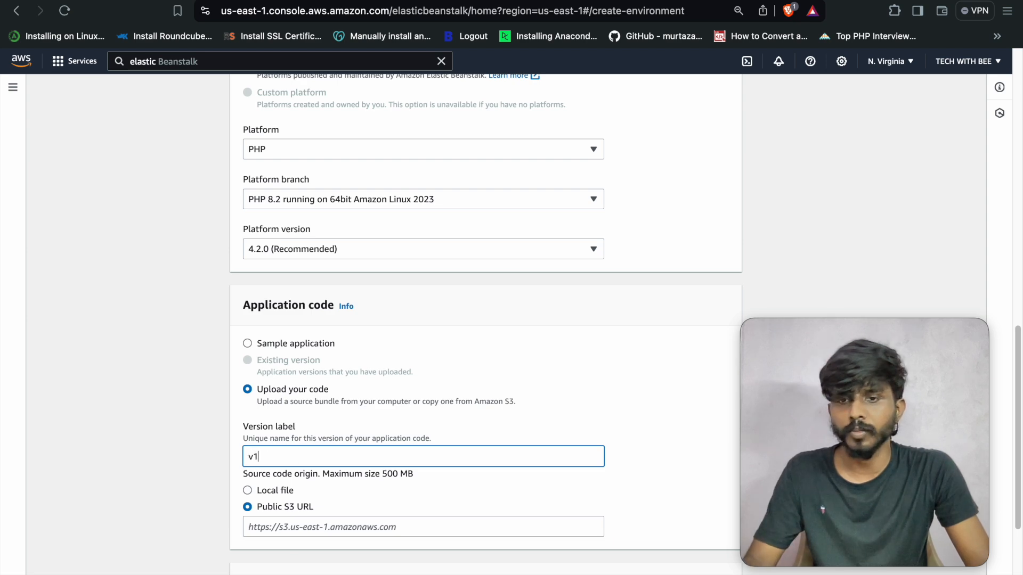
scroll(334, 438, down, 1)
- Explore the local file and public S3 URL source options without picking a bundle
click(248, 467)
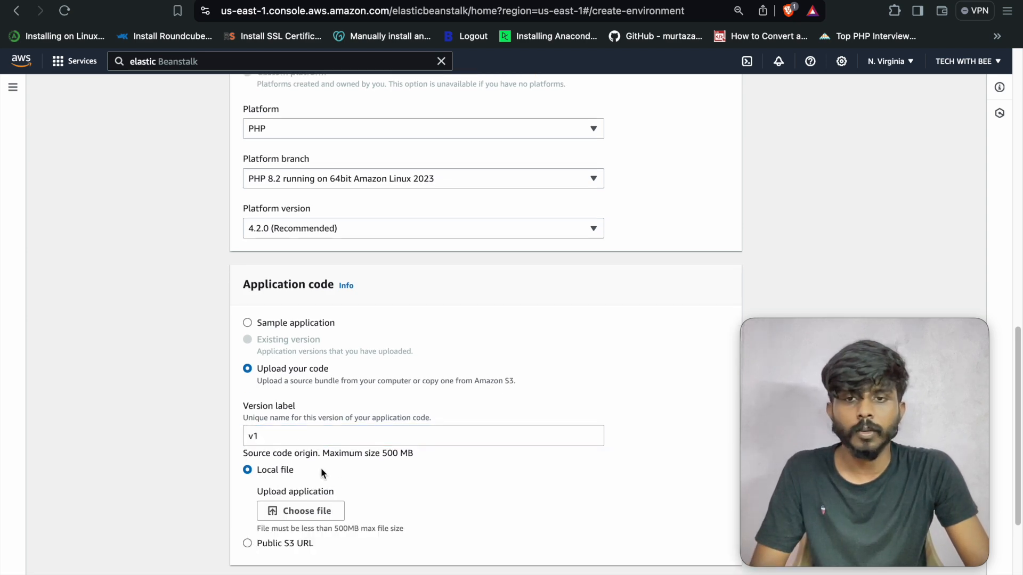
scroll(291, 468, up, 3)
scroll(335, 464, up, 12)
scroll(336, 462, down, 3)
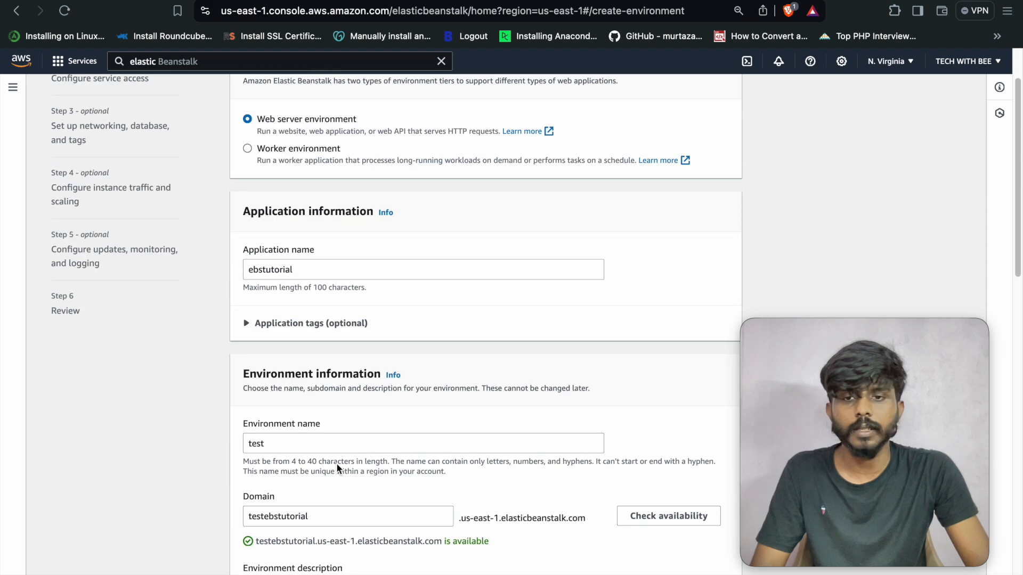
scroll(393, 480, down, 10)
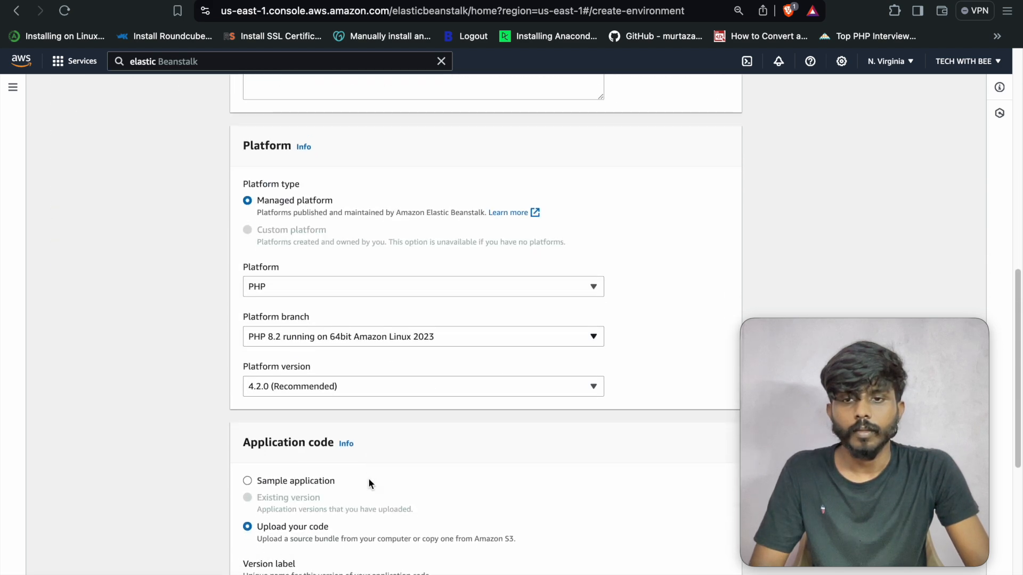
scroll(369, 478, down, 4)
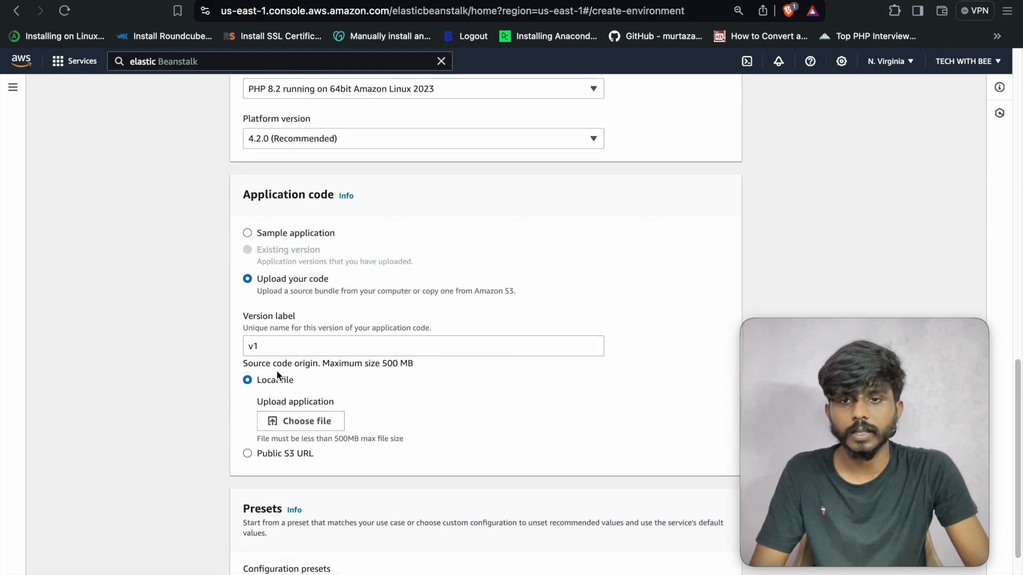
click(312, 421)
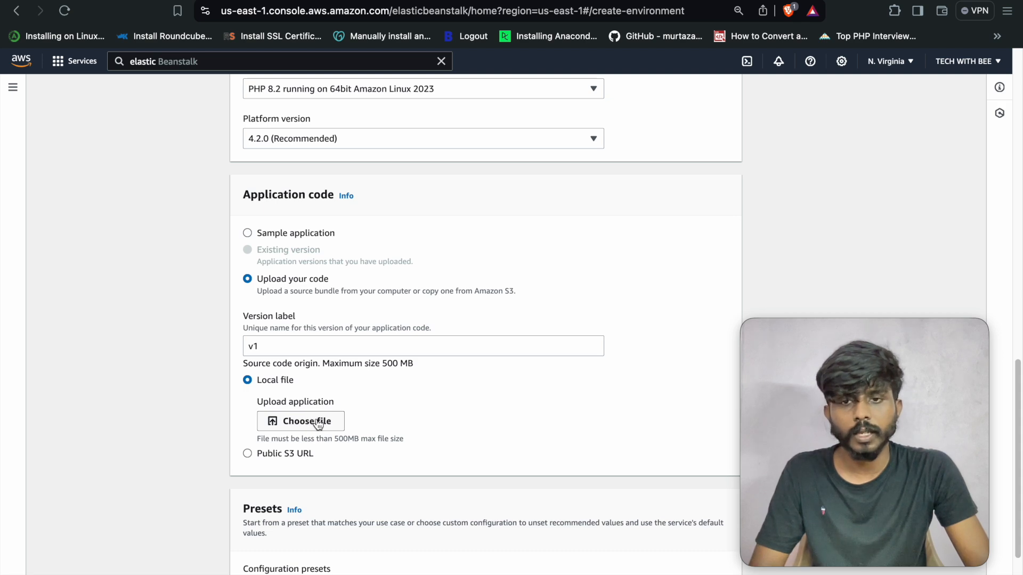
click(687, 426)
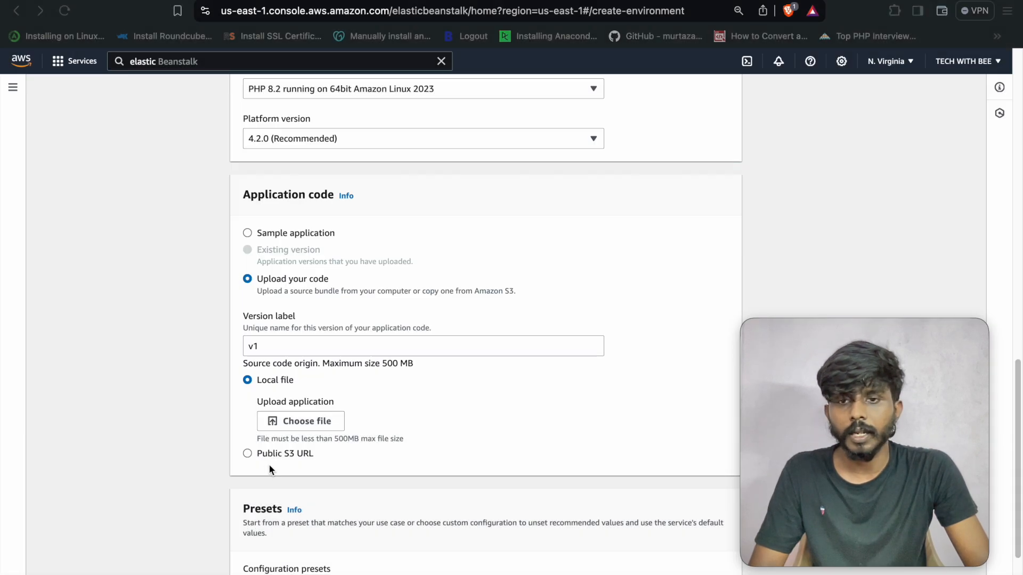
click(247, 455)
click(307, 415)
drag(286, 393, 314, 393)
click(308, 421)
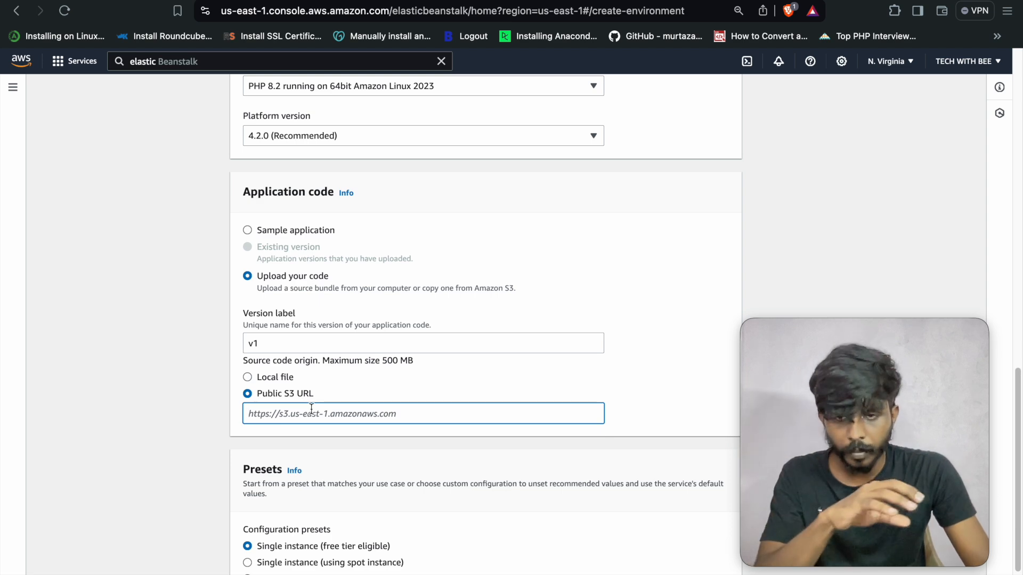
- Clear the v1 version label and select Sample application as the code source
scroll(358, 402, up, 1)
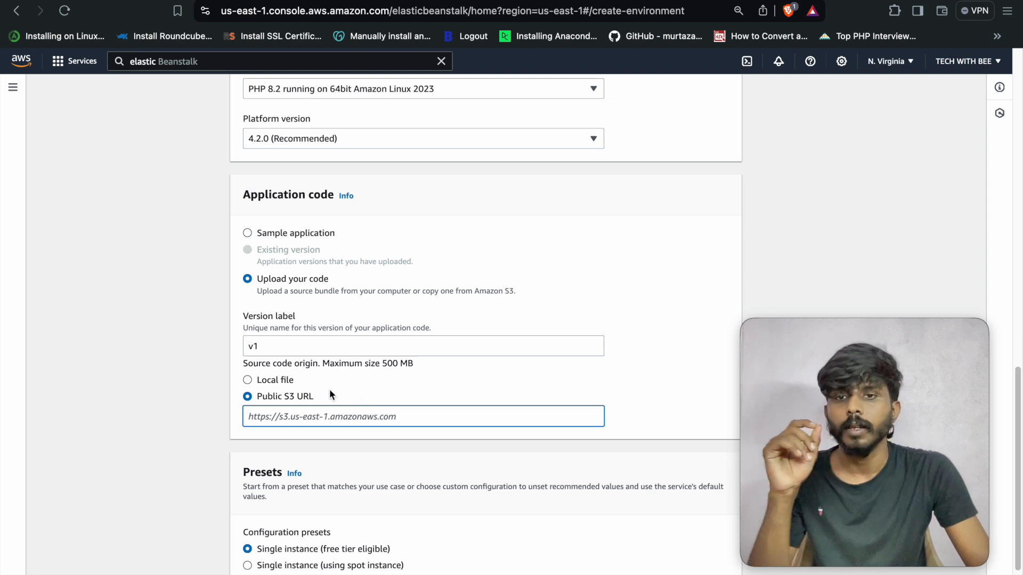
scroll(299, 354, up, 1)
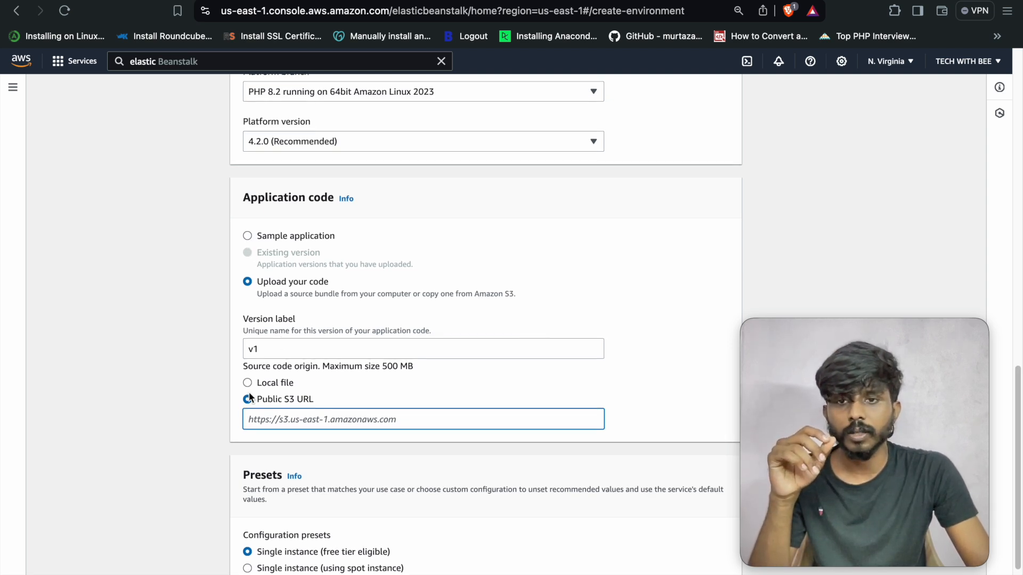
double_click(257, 349)
key(BackSpace)
click(255, 298)
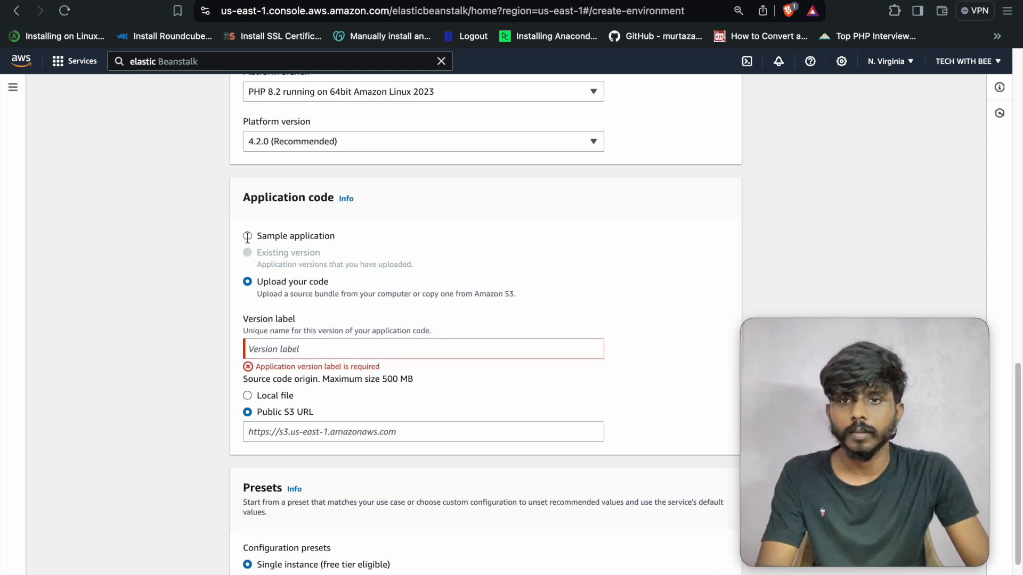
click(248, 237)
click(248, 317)
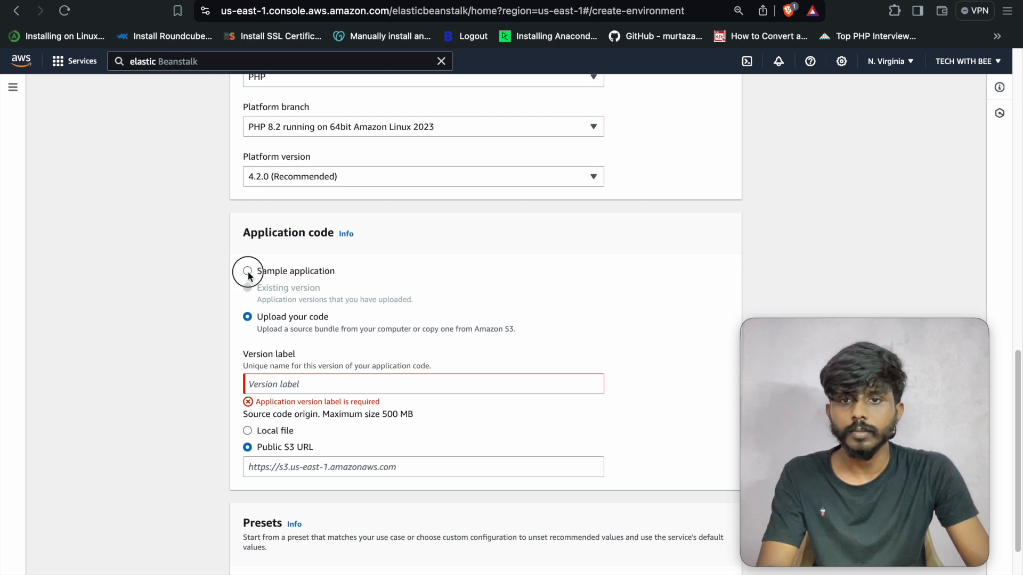
click(247, 270)
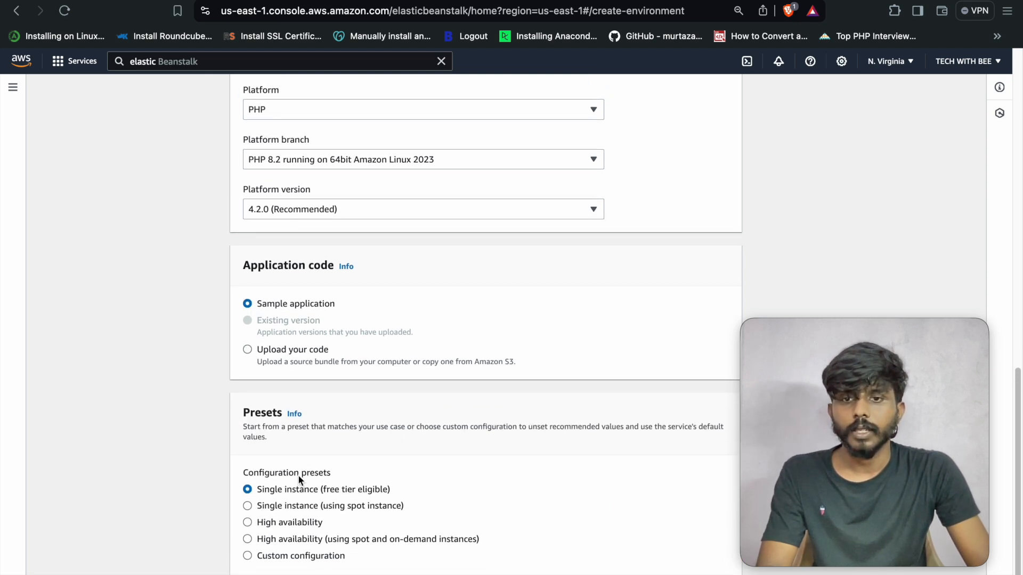
scroll(298, 469, down, 1)
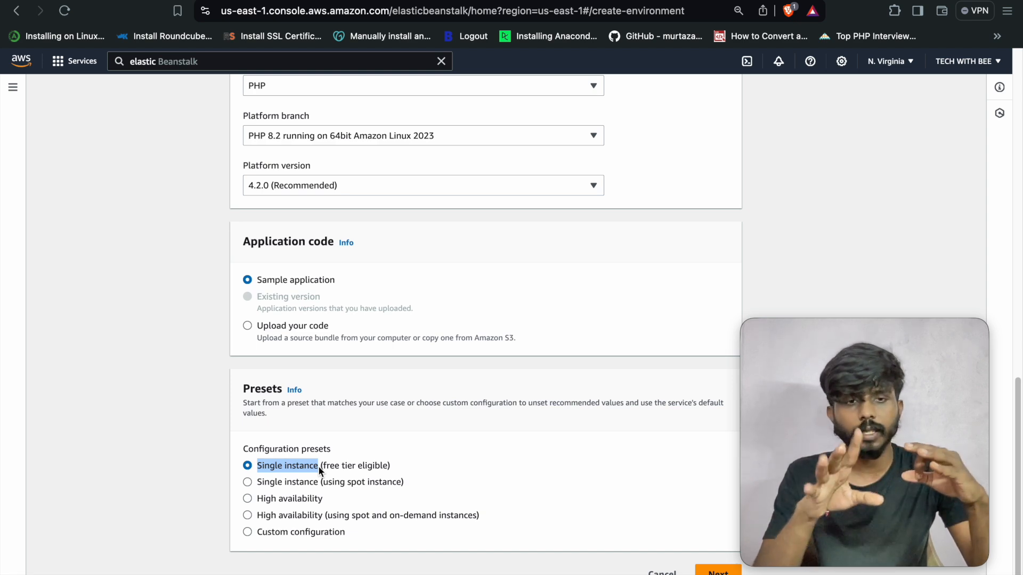
click(296, 468)
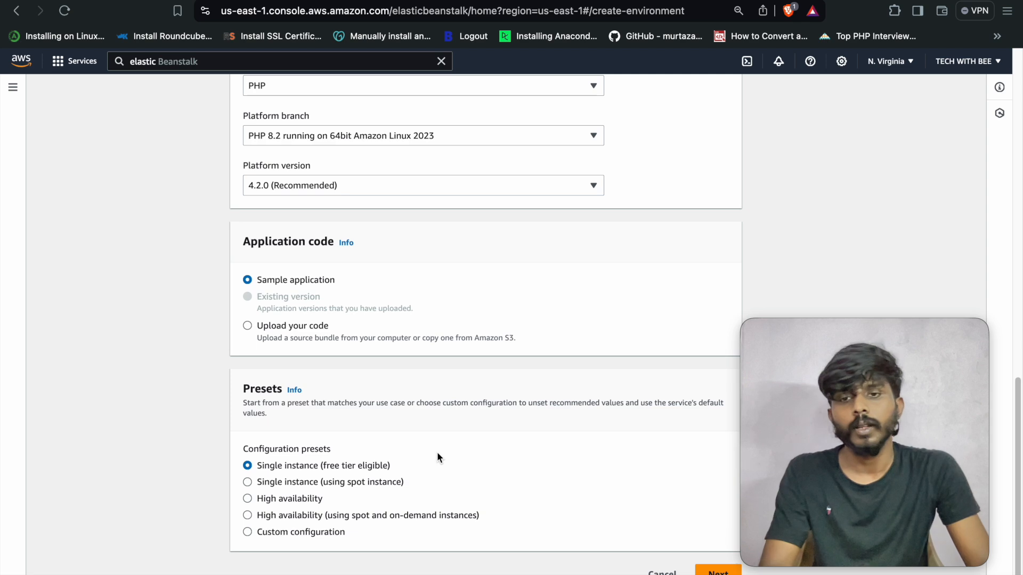
scroll(295, 459, down, 1)
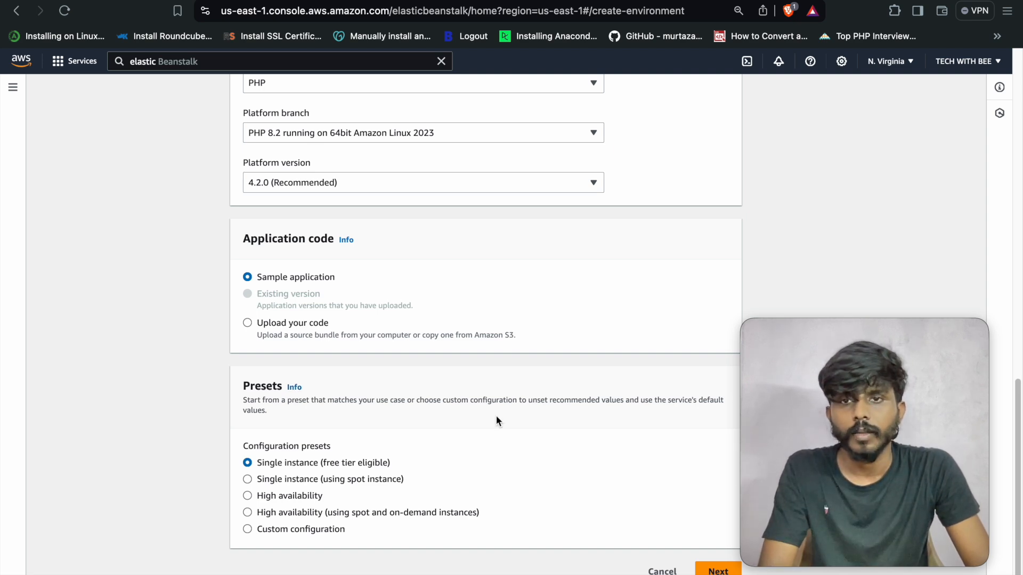
scroll(496, 416, up, 7)
- Review application ebstutorial, environment test, domain testebstutorial and the description
scroll(497, 415, up, 8)
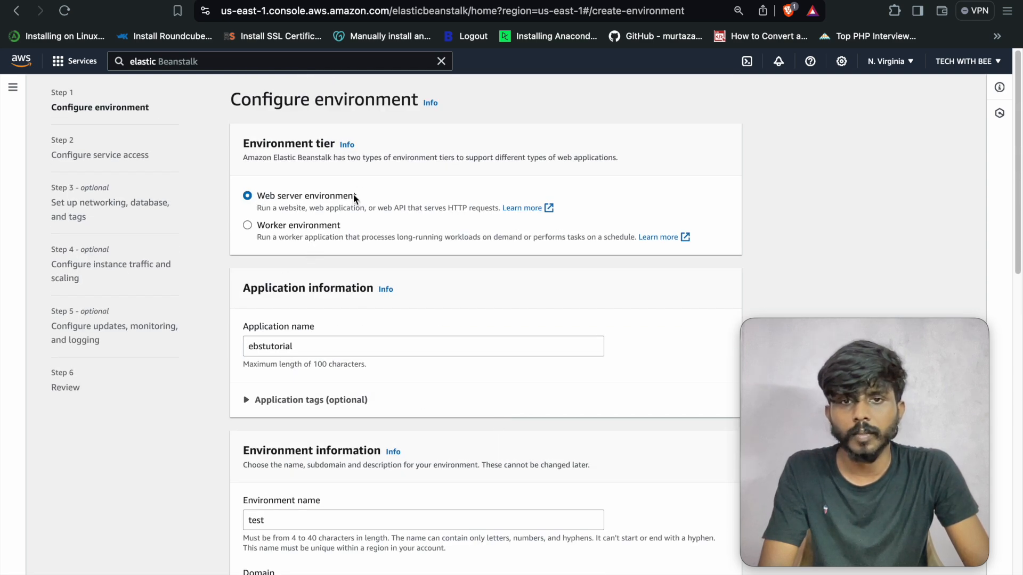
scroll(320, 267, down, 1)
double_click(270, 326)
scroll(322, 340, down, 1)
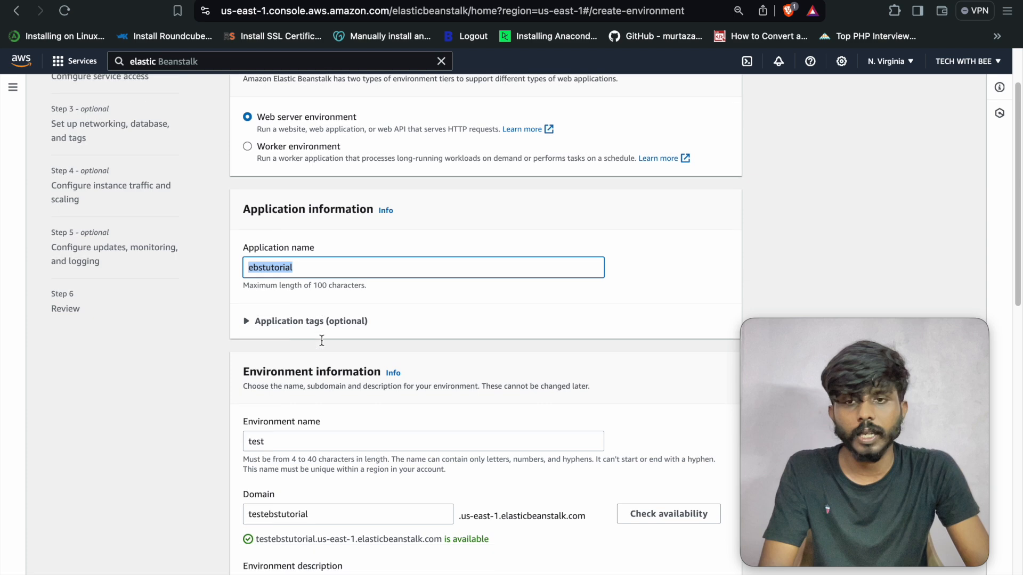
scroll(322, 339, down, 1)
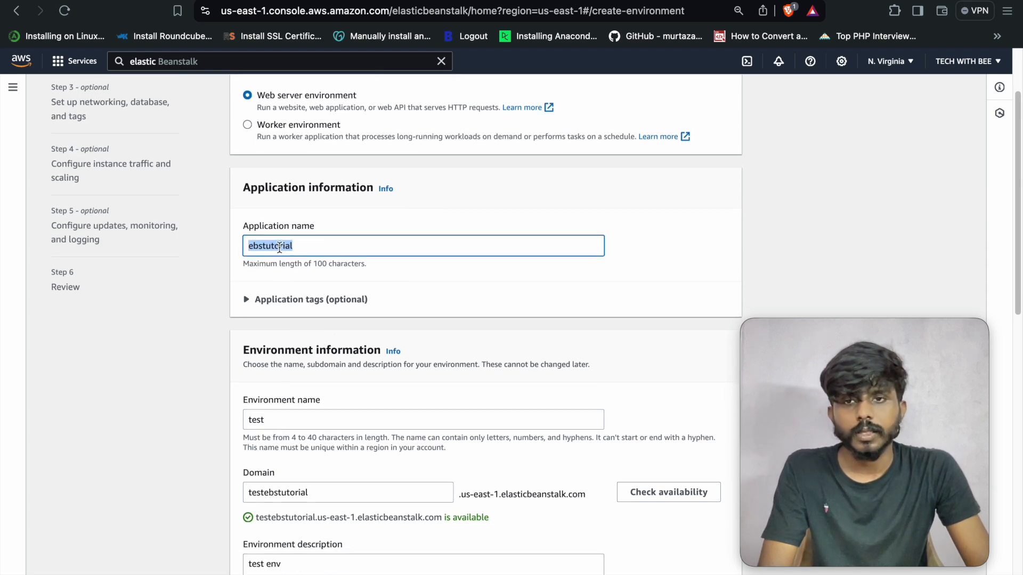
scroll(279, 248, down, 1)
double_click(263, 419)
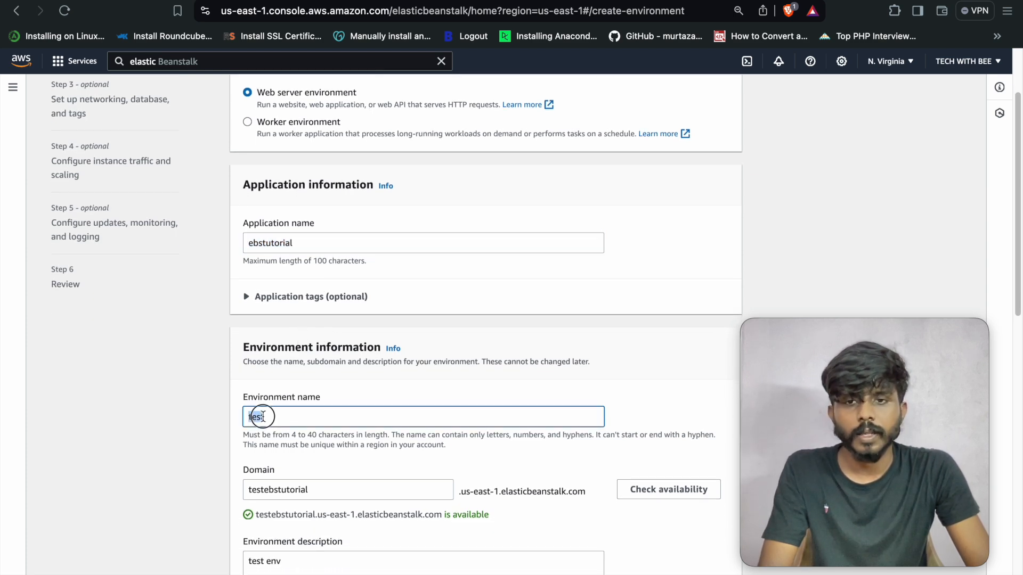
scroll(262, 416, down, 2)
double_click(292, 379)
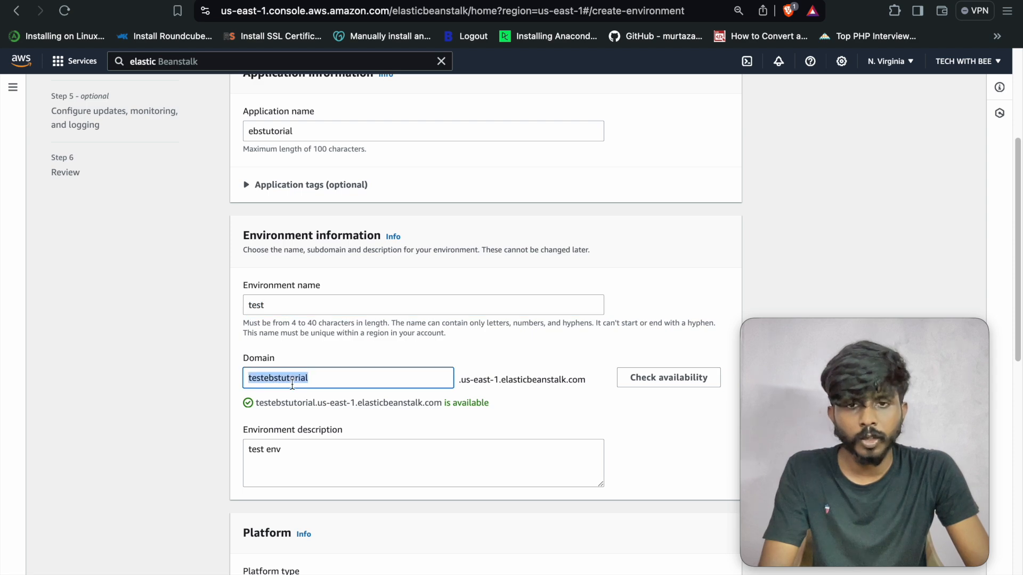
scroll(372, 397, down, 1)
double_click(304, 403)
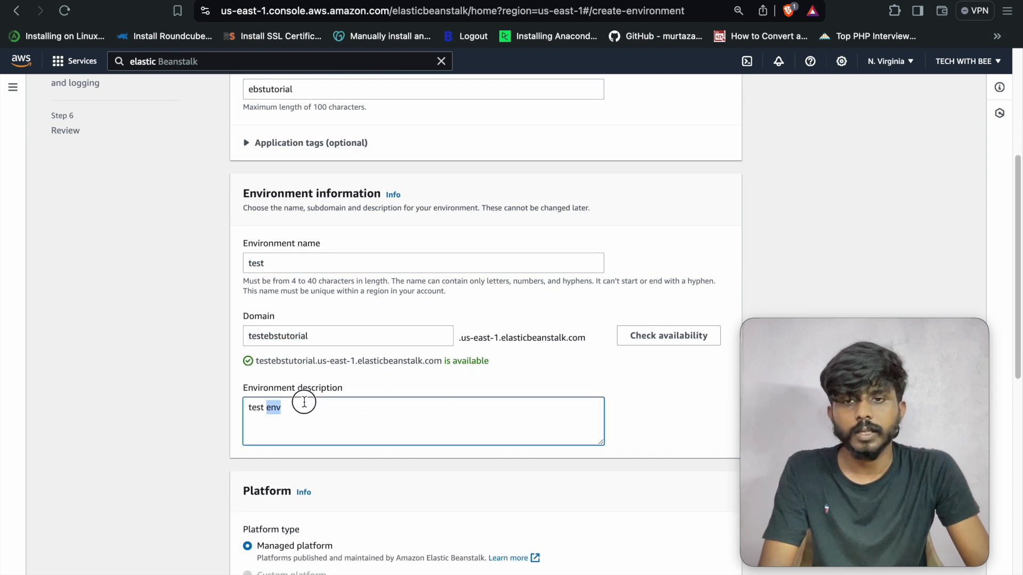
- Go past the remaining settings to the Configure service access step
scroll(330, 427, down, 3)
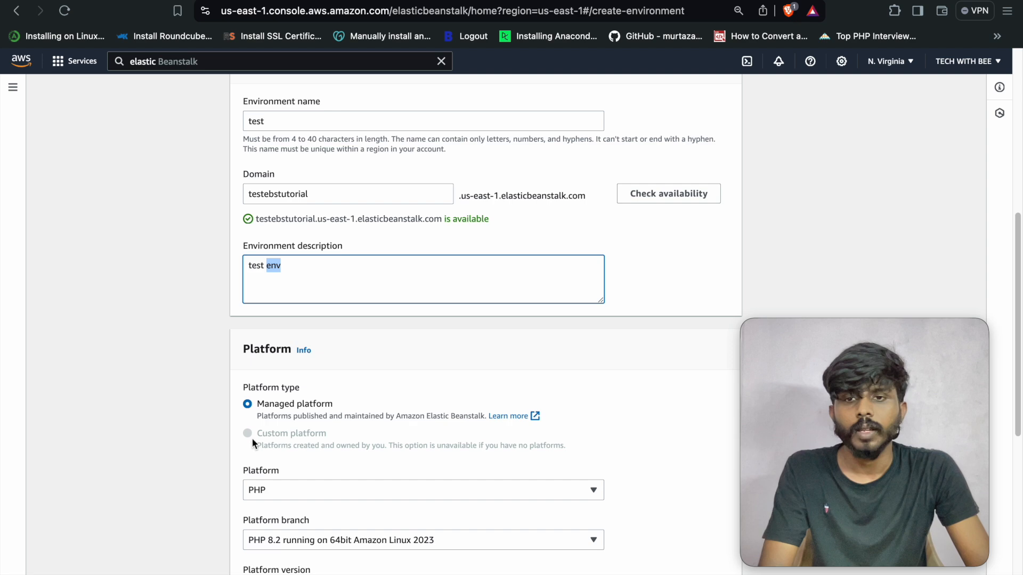
scroll(298, 461, down, 1)
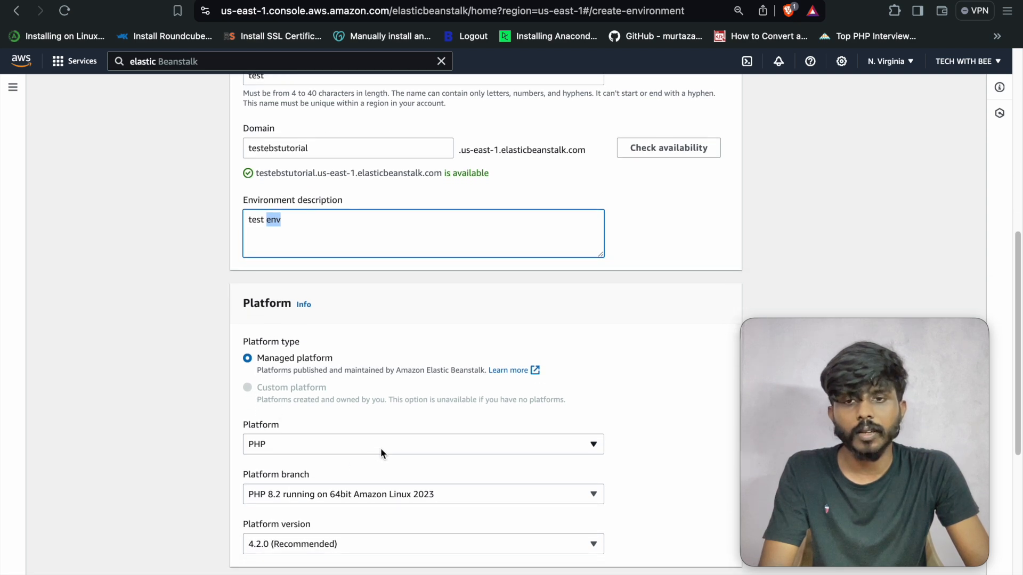
scroll(380, 453, down, 6)
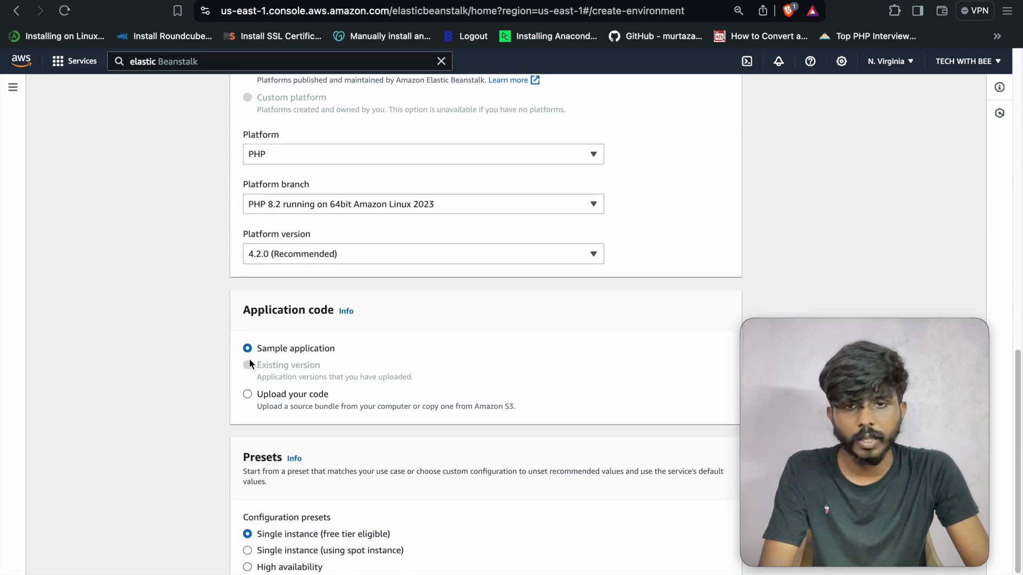
scroll(350, 387, down, 2)
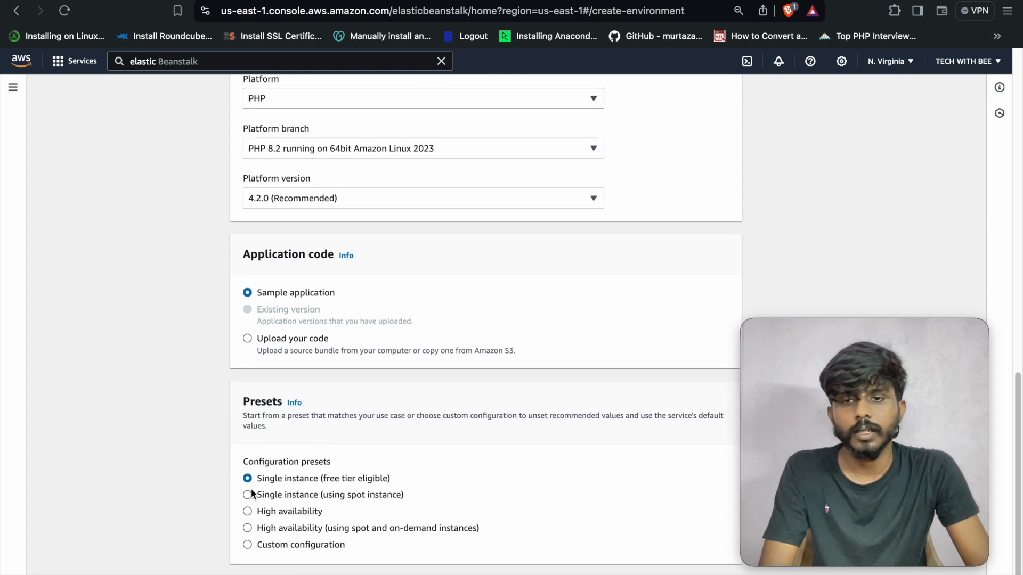
scroll(293, 480, down, 1)
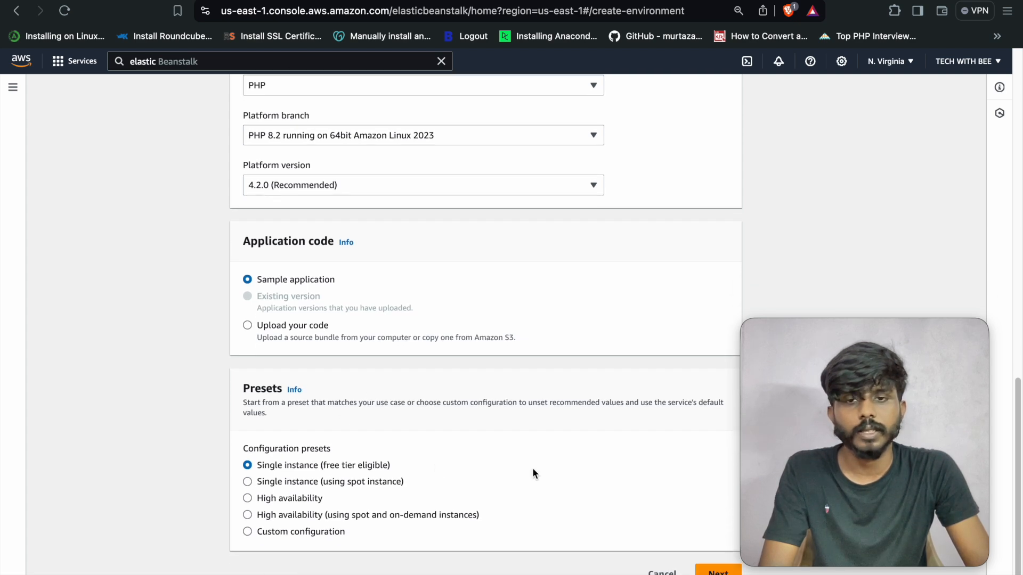
click(718, 567)
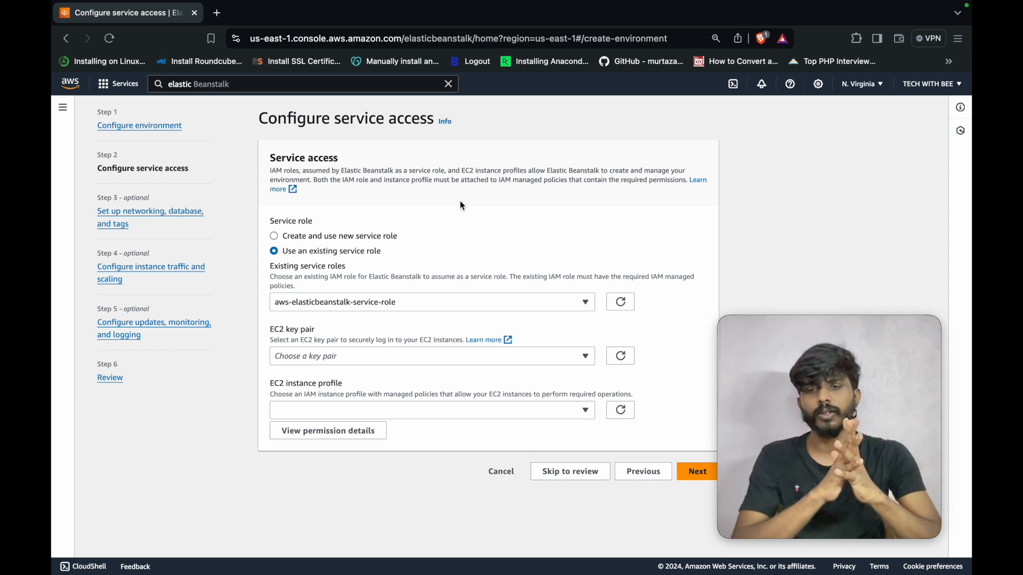
- Keep aws-elasticbeanstalk-service-role as the existing service role and empty the console search bar
click(456, 298)
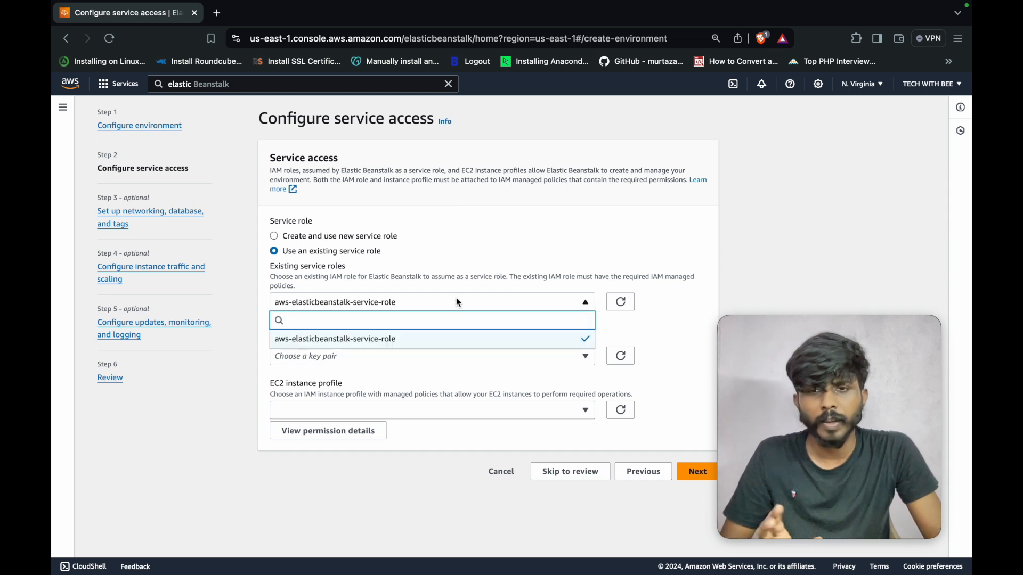
click(456, 299)
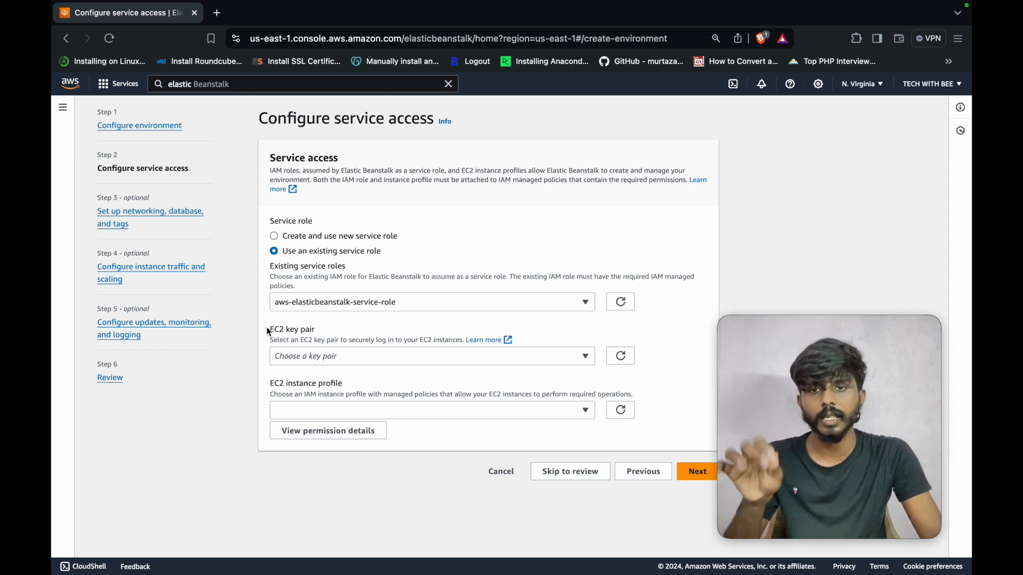
click(227, 87)
key(super+a)
key(BackSpace)
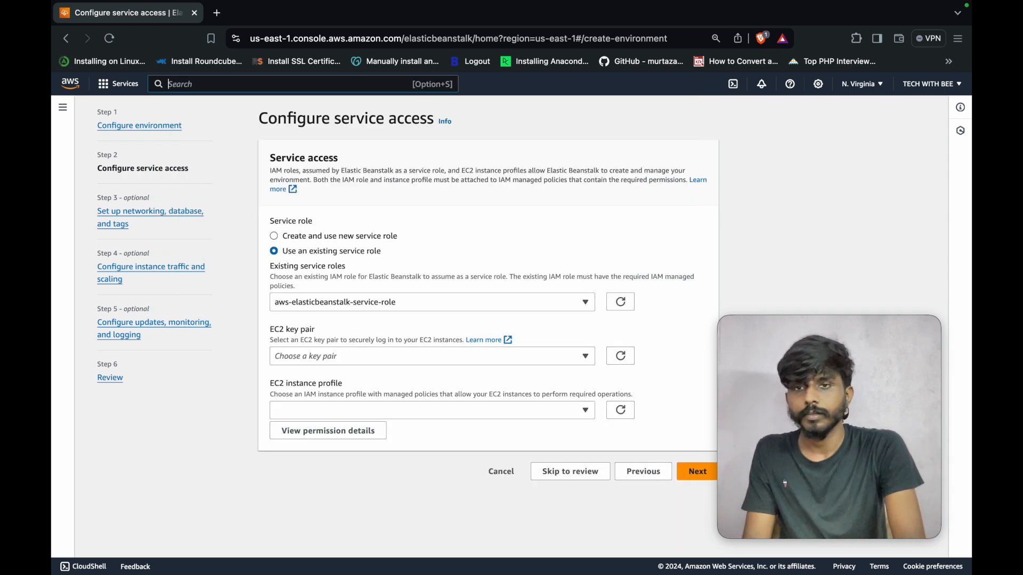
- Search for key pairs and open EC2 Key pairs in a new browser tab
text(ke)
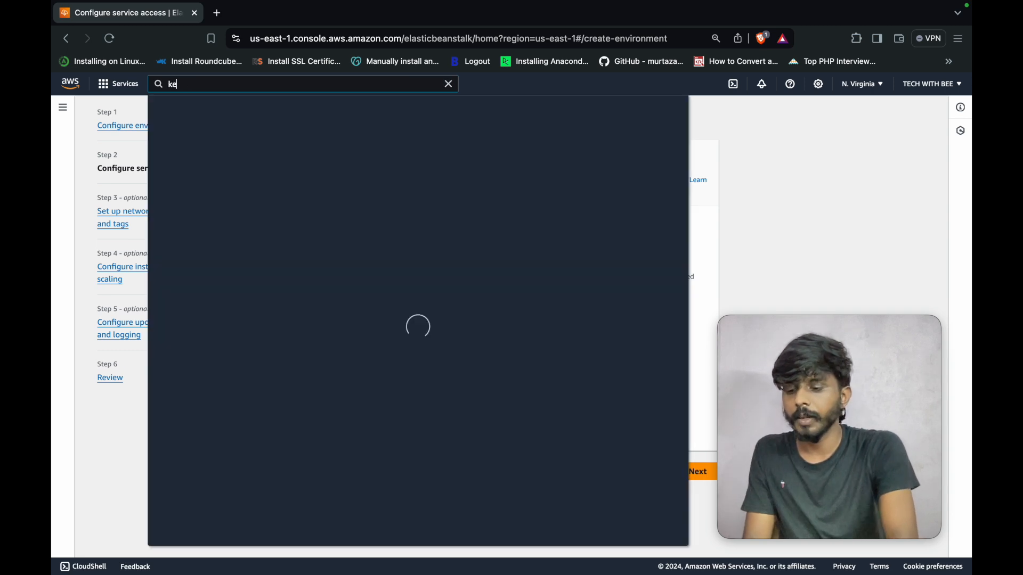
text(y pairs)
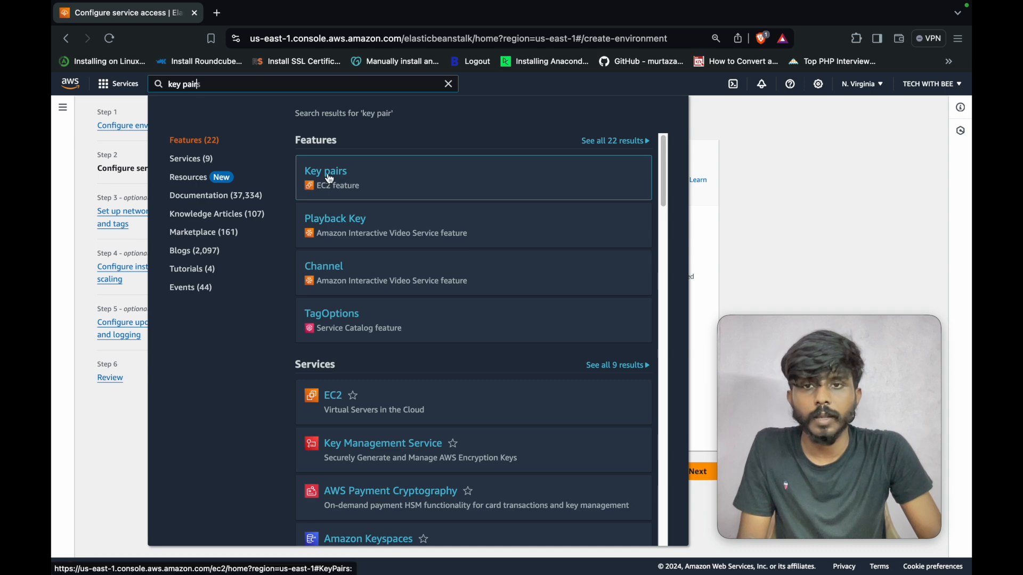
right_click(332, 177)
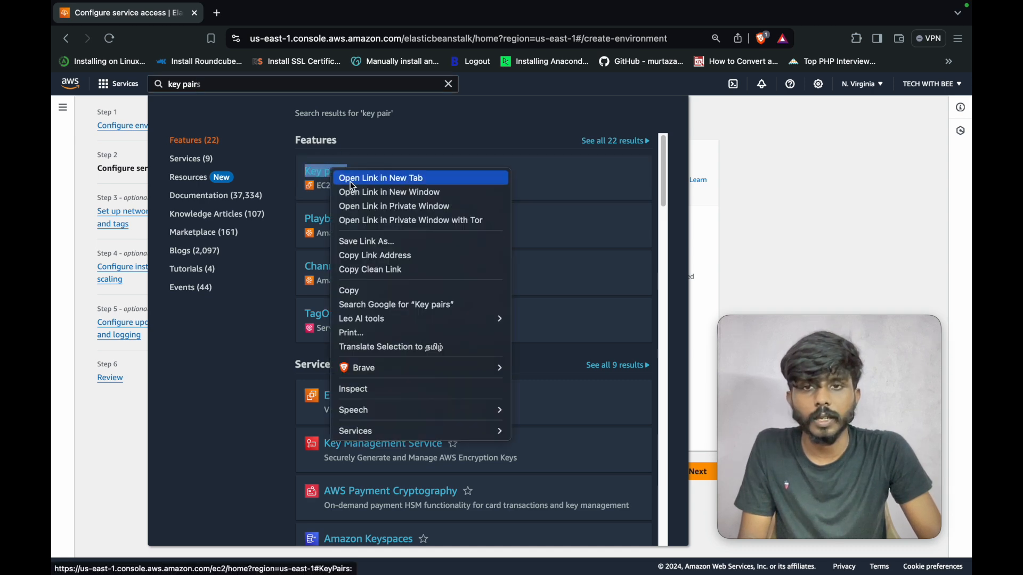
click(350, 181)
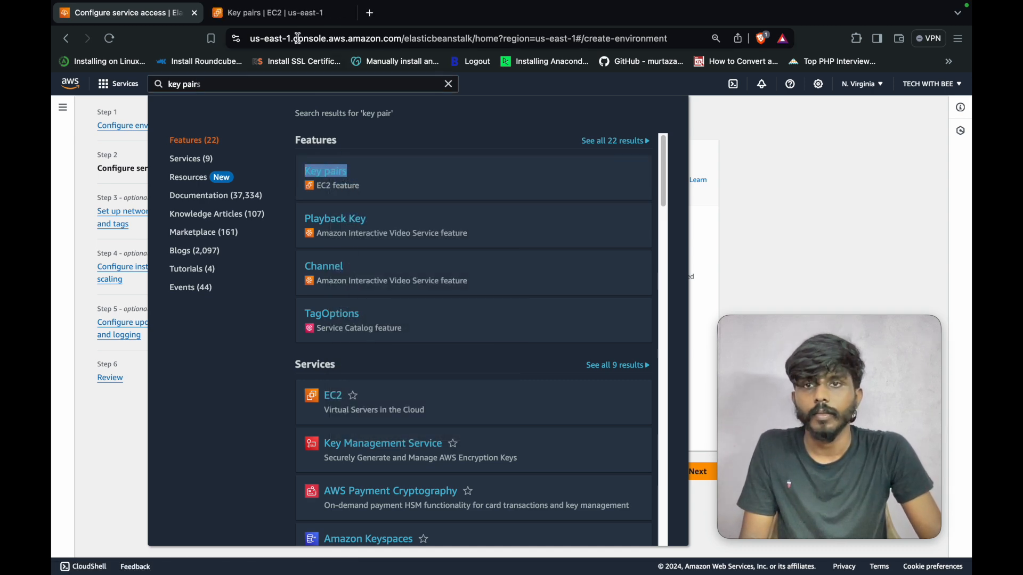
click(288, 16)
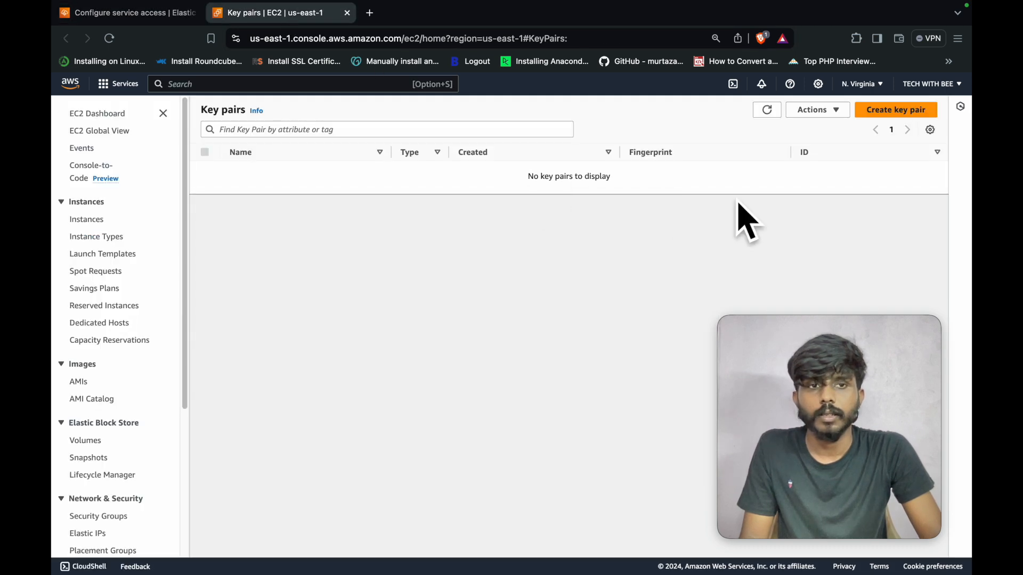
- Start a new key pair named ebstutorialkey, keeping RSA and .pem
click(906, 113)
click(177, 250)
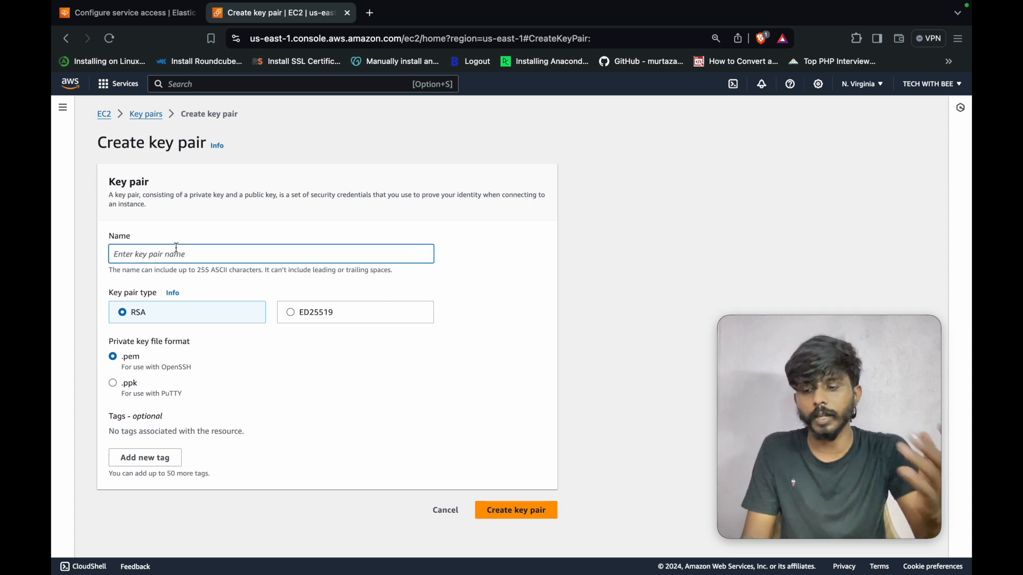
text(e)
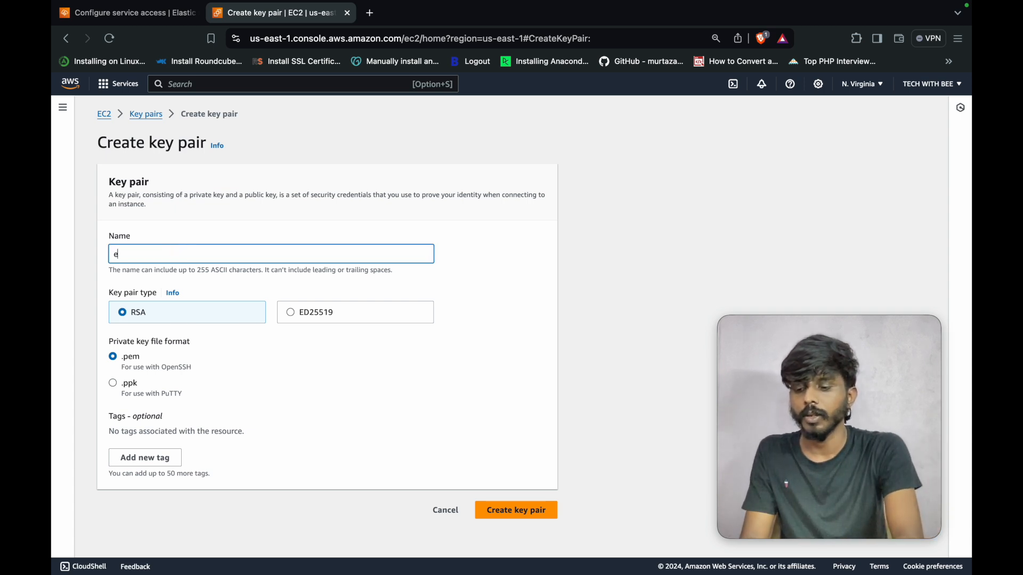
text(bs)
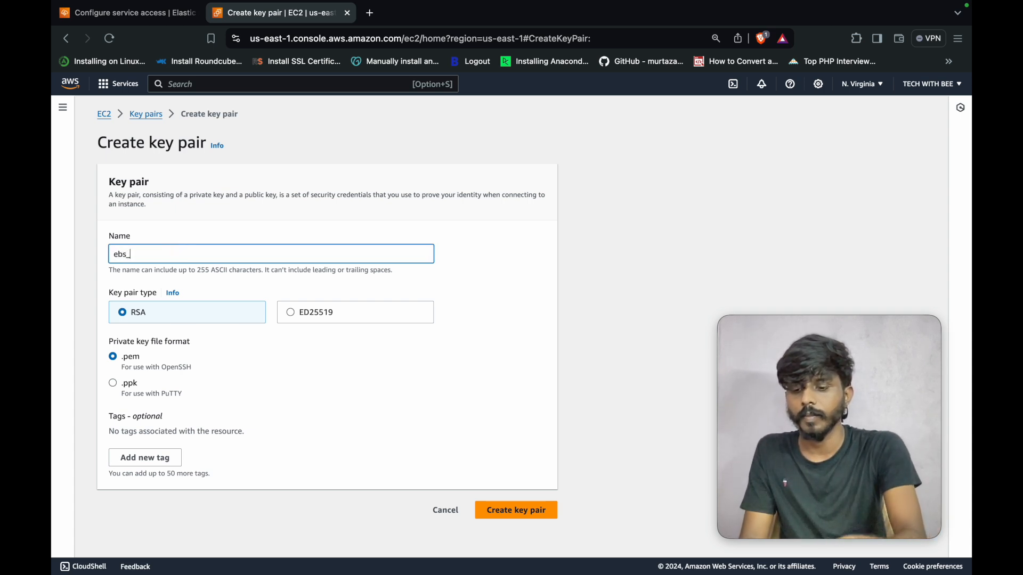
text(_)
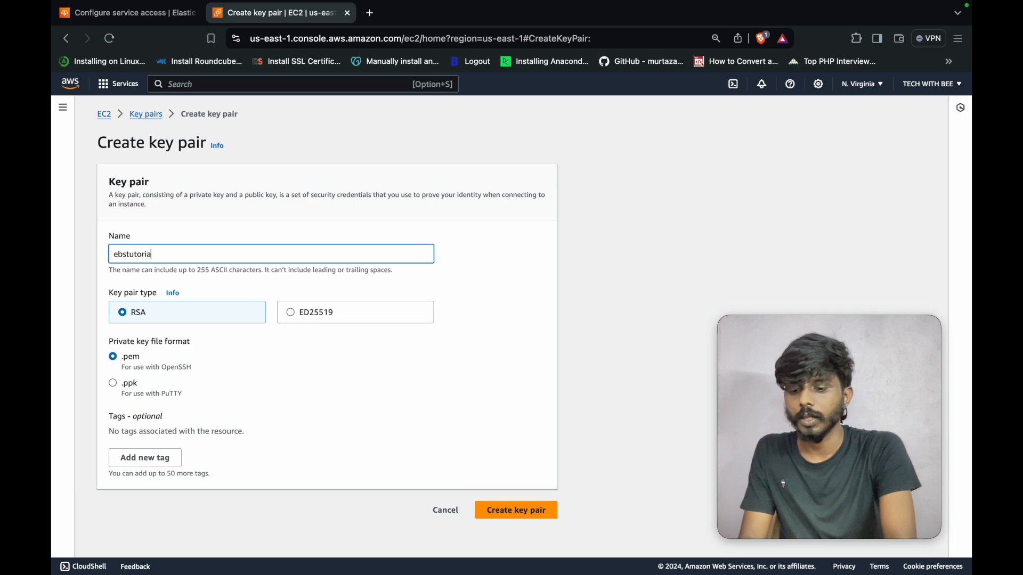
text(utorialkey)
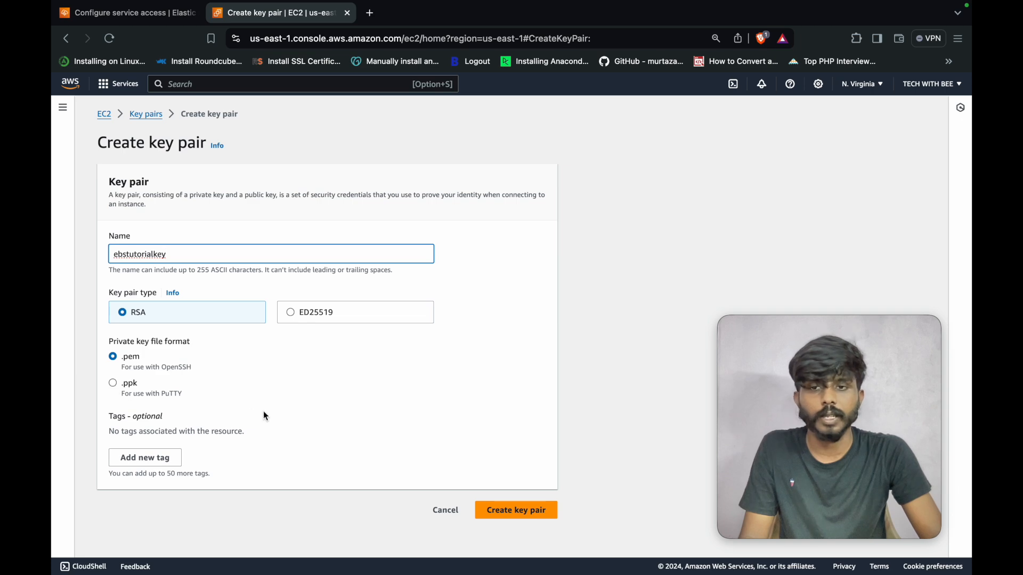
- Create the key pair and save its .pem file in a new WORK_PLATFORM/keys folder
click(523, 514)
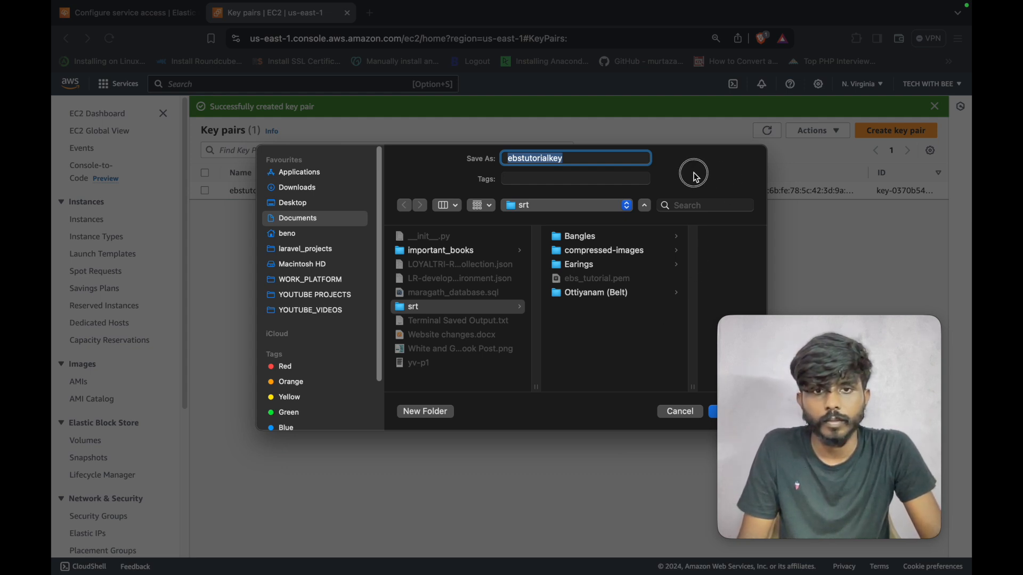
click(304, 286)
click(445, 410)
text(keys)
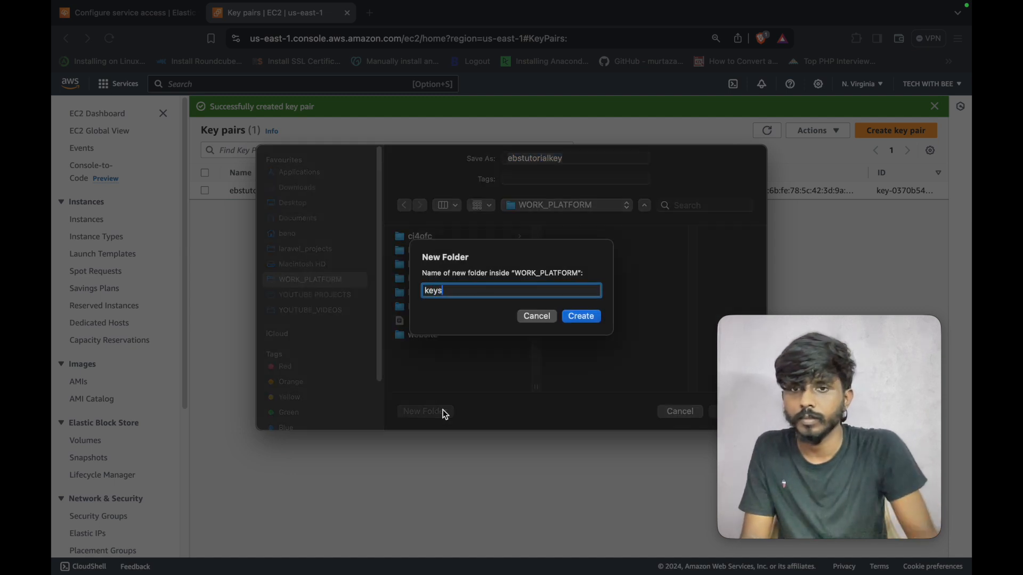
click(581, 317)
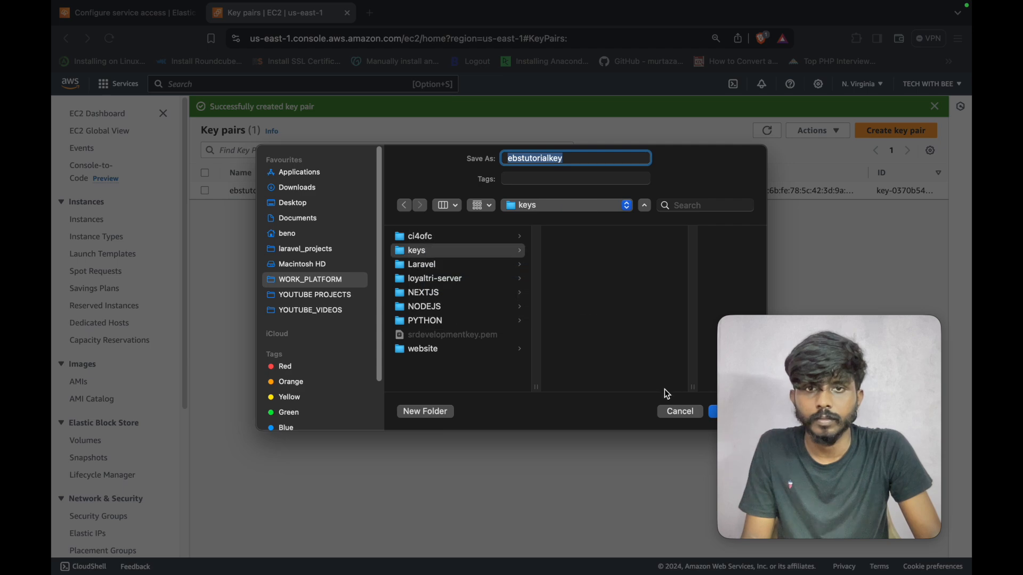
click(713, 414)
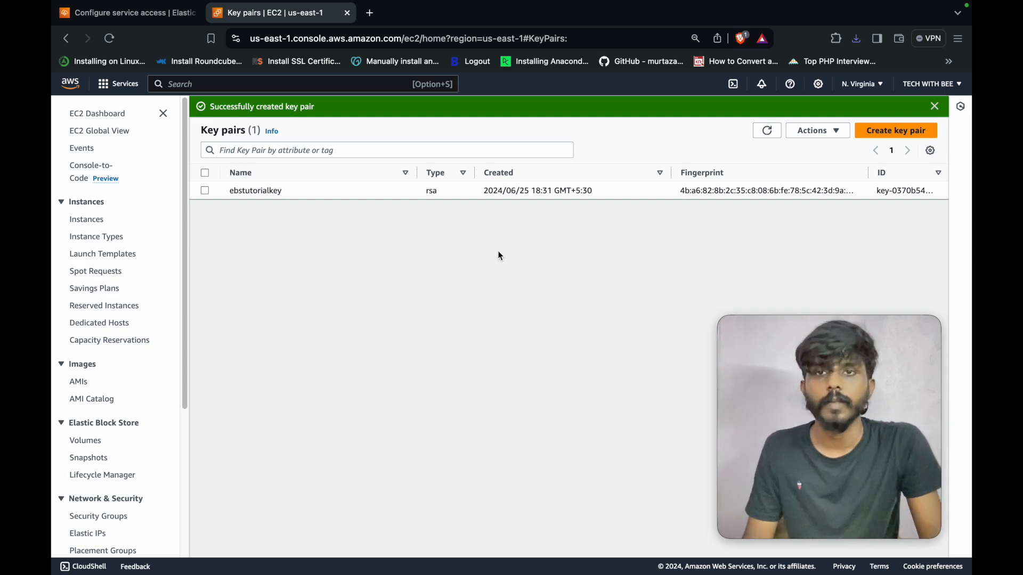
click(137, 14)
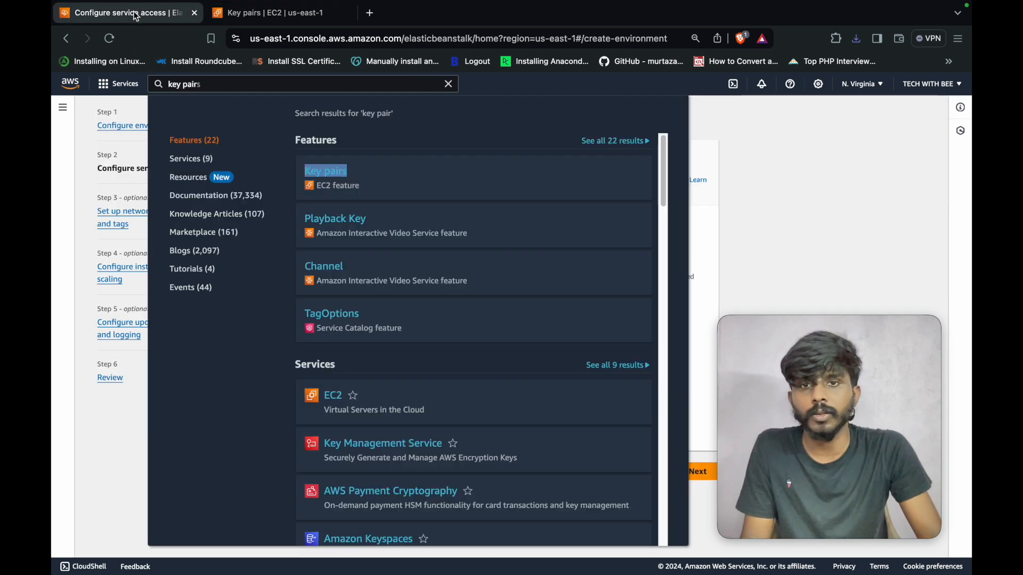
- Clear the leftover console search and keep the existing service role unchanged
double_click(183, 84)
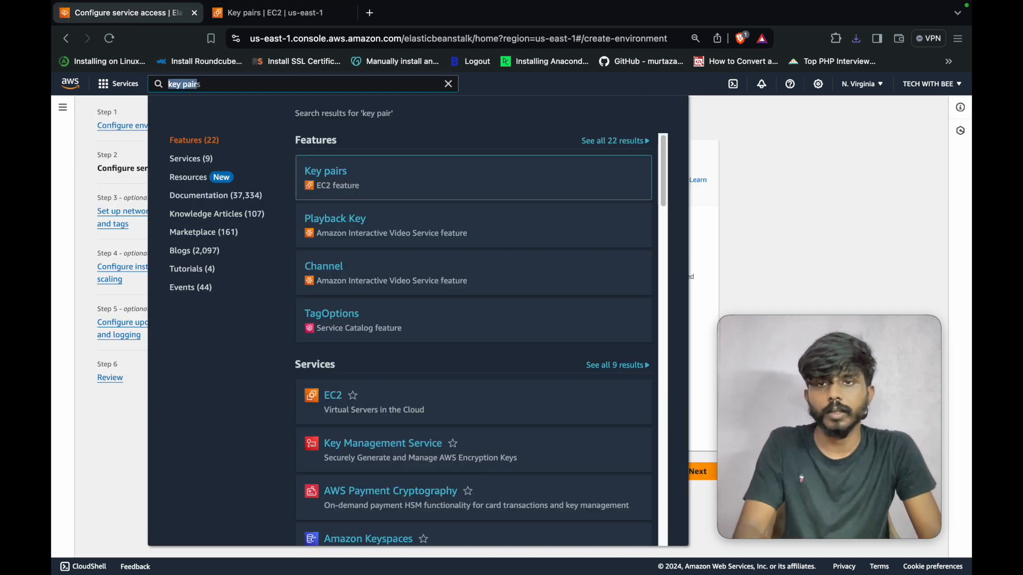
key(Escape)
click(555, 305)
click(557, 341)
- Refresh the EC2 key pair list and choose ebstutorialkey as the key pair
click(562, 365)
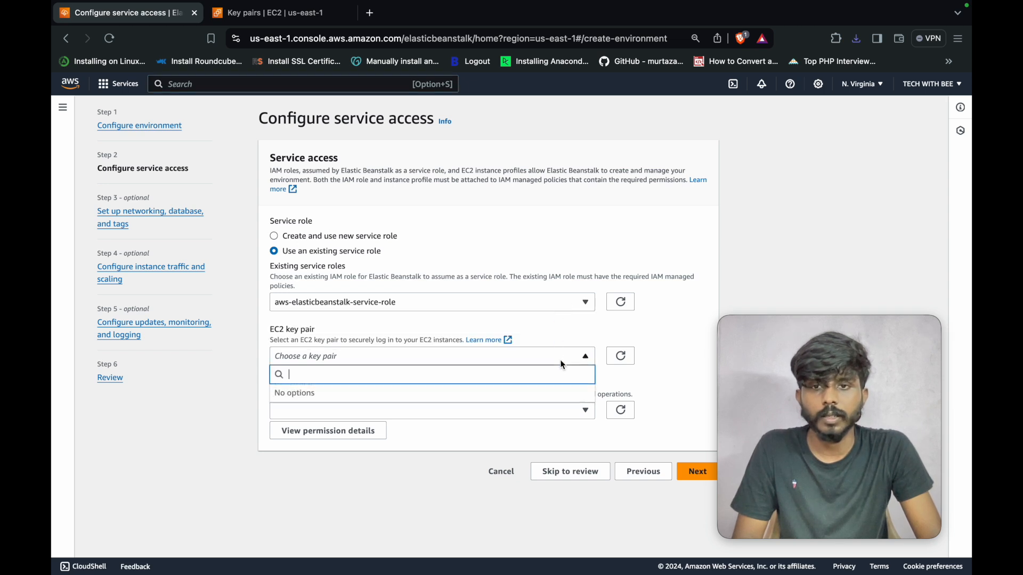
click(563, 363)
click(626, 359)
click(576, 357)
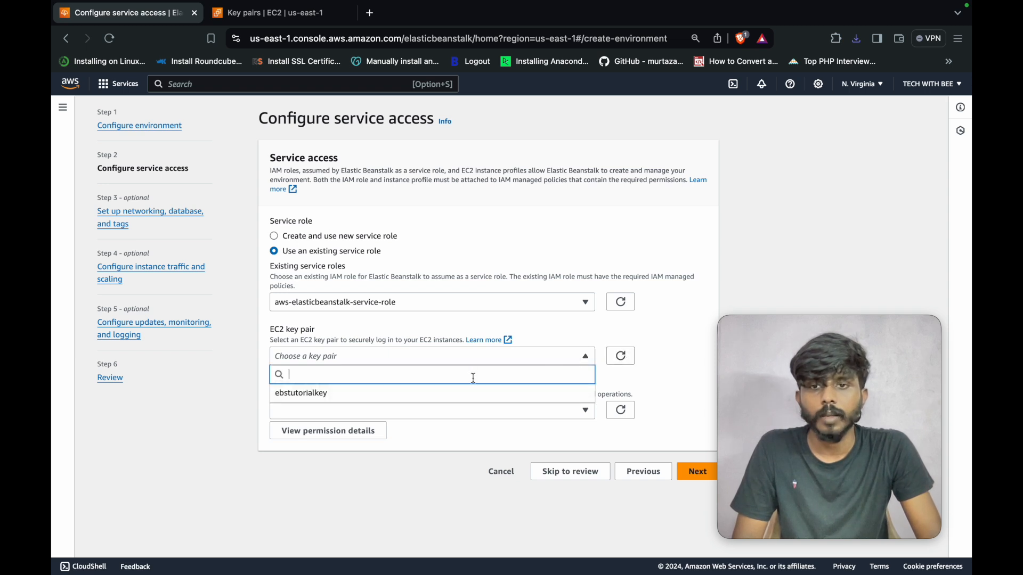
click(467, 395)
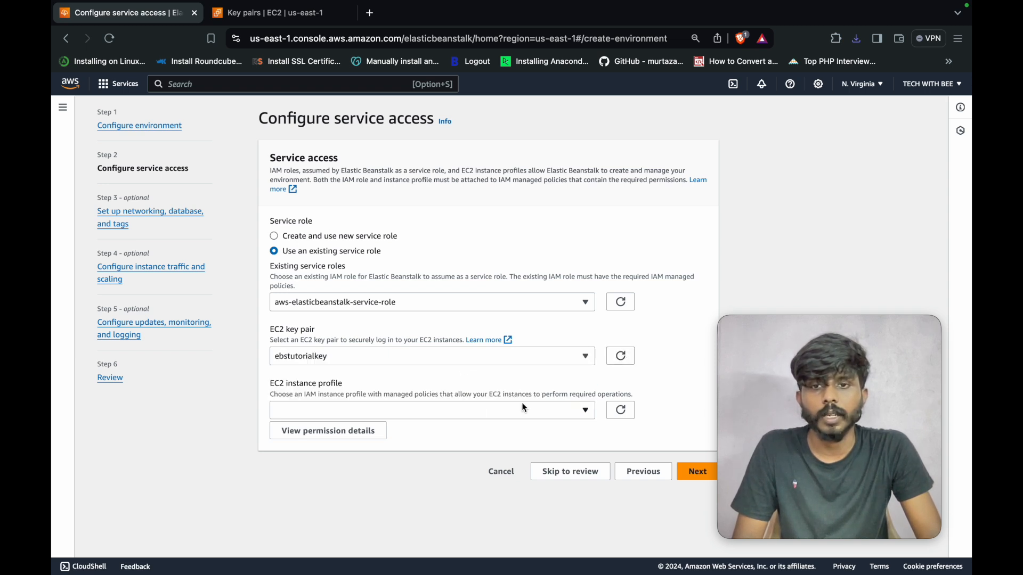
drag(305, 395, 364, 394)
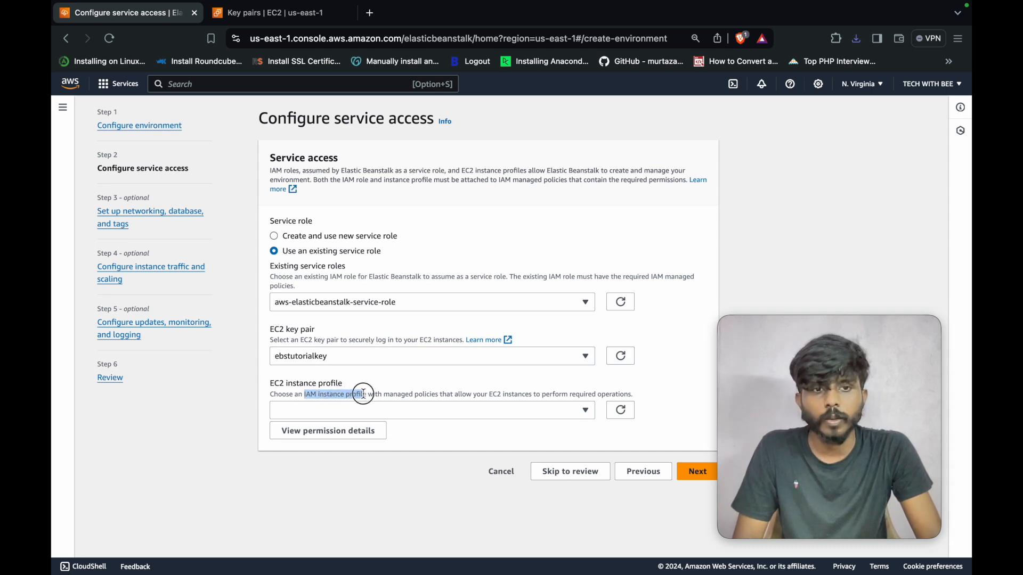
click(329, 433)
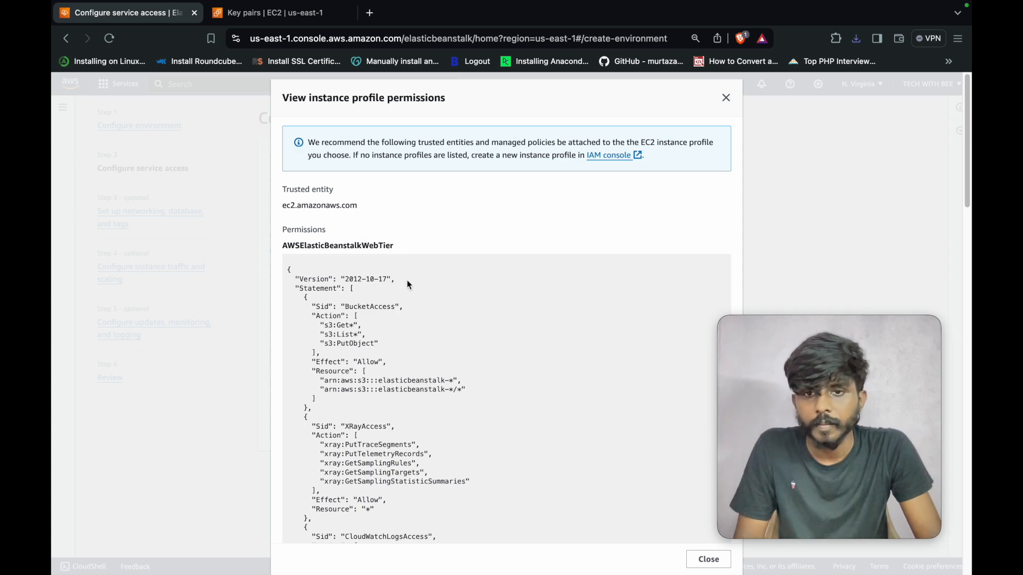
scroll(406, 300, down, 1)
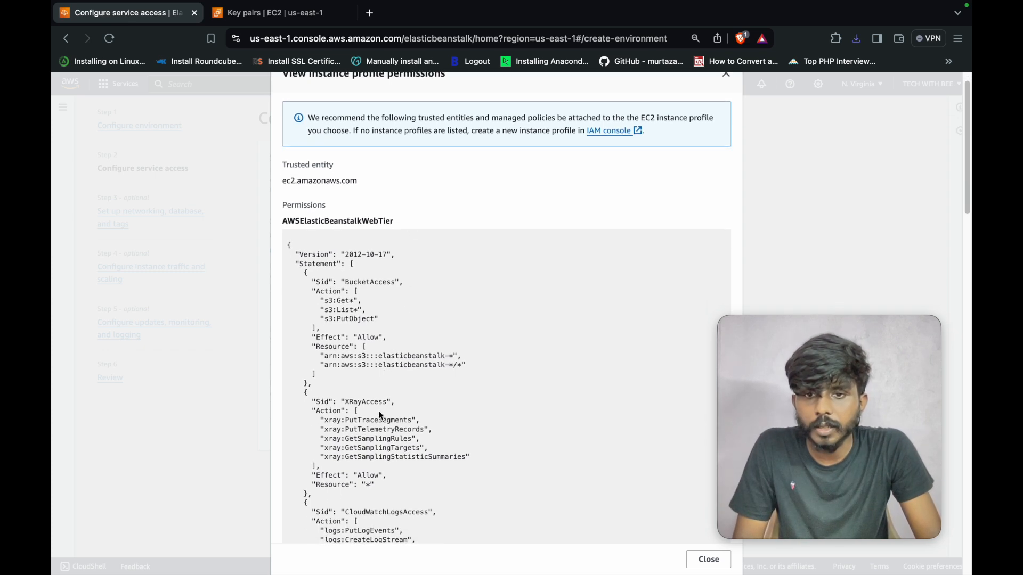
scroll(395, 424, down, 2)
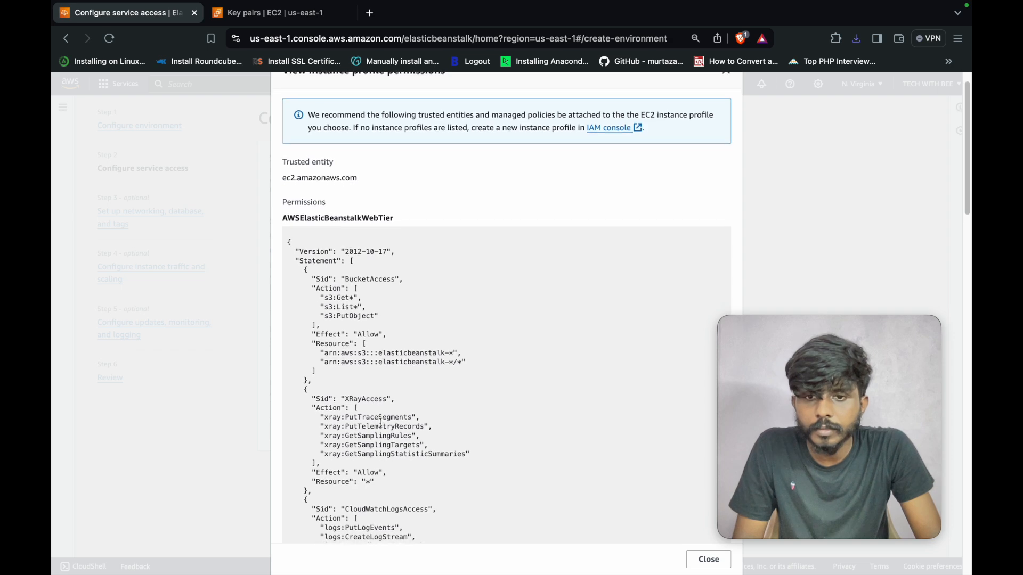
scroll(416, 423, down, 3)
scroll(416, 423, up, 4)
scroll(423, 418, down, 7)
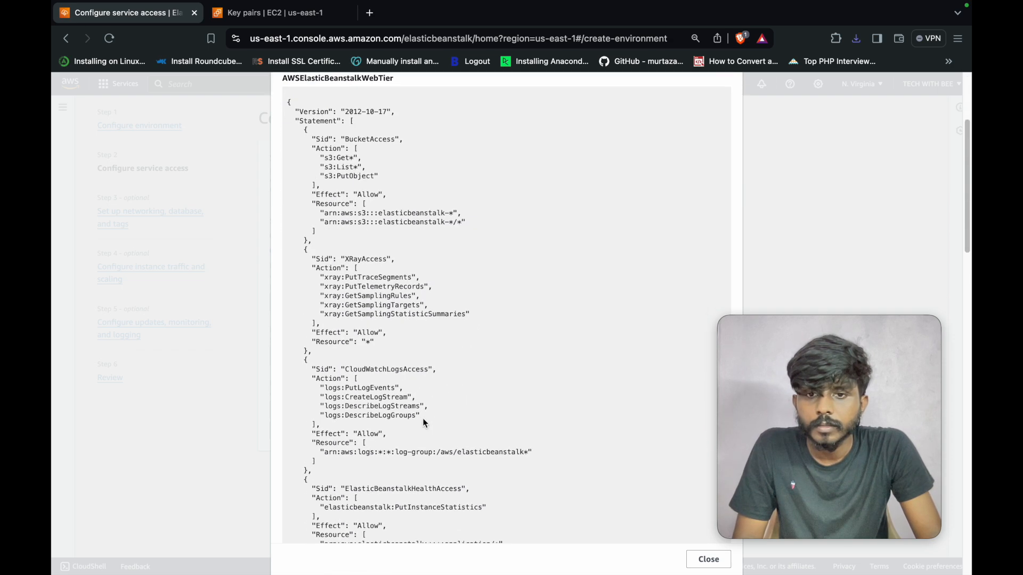
scroll(452, 420, down, 1)
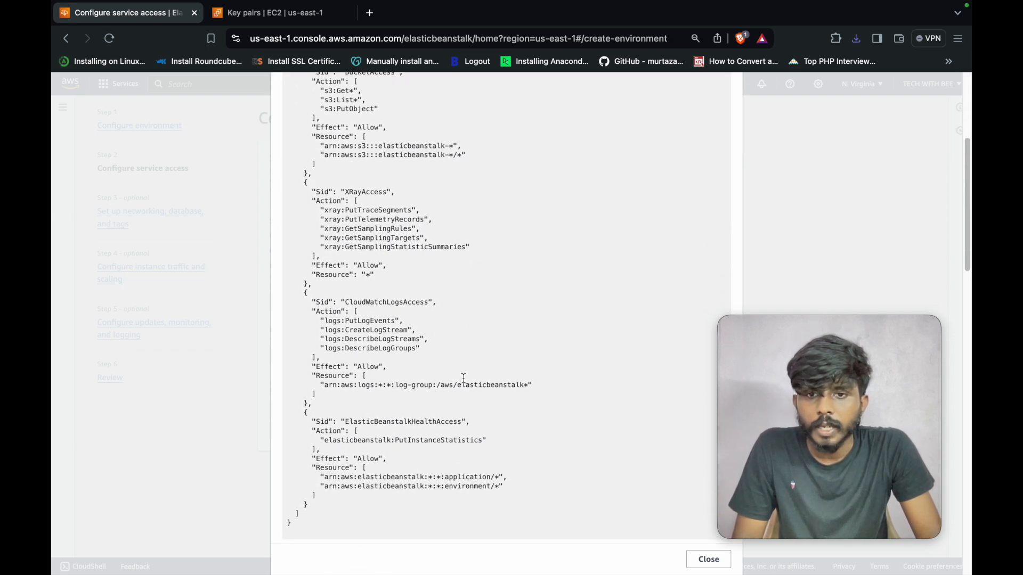
scroll(448, 359, up, 1)
scroll(449, 358, up, 5)
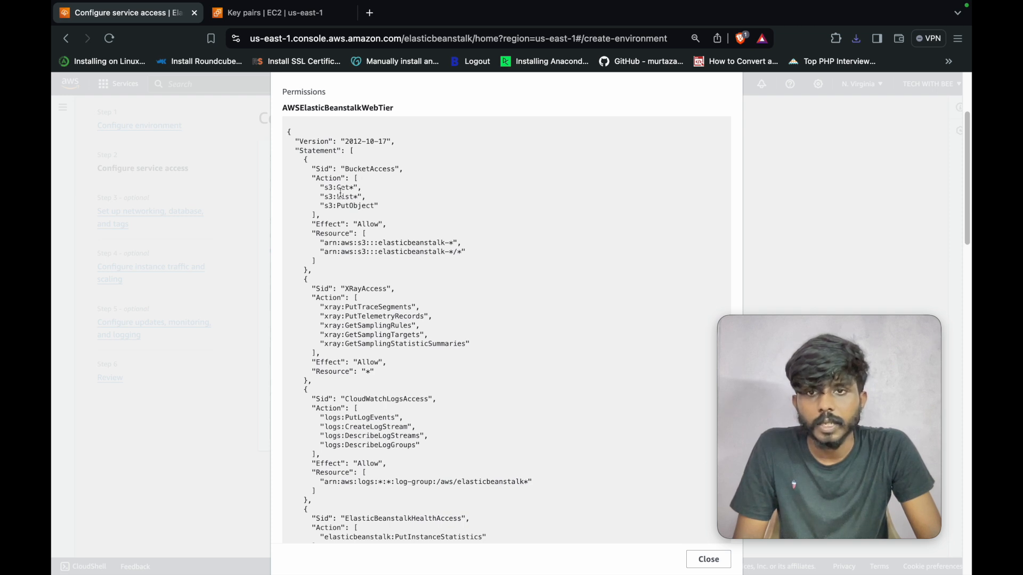
scroll(391, 284, down, 1)
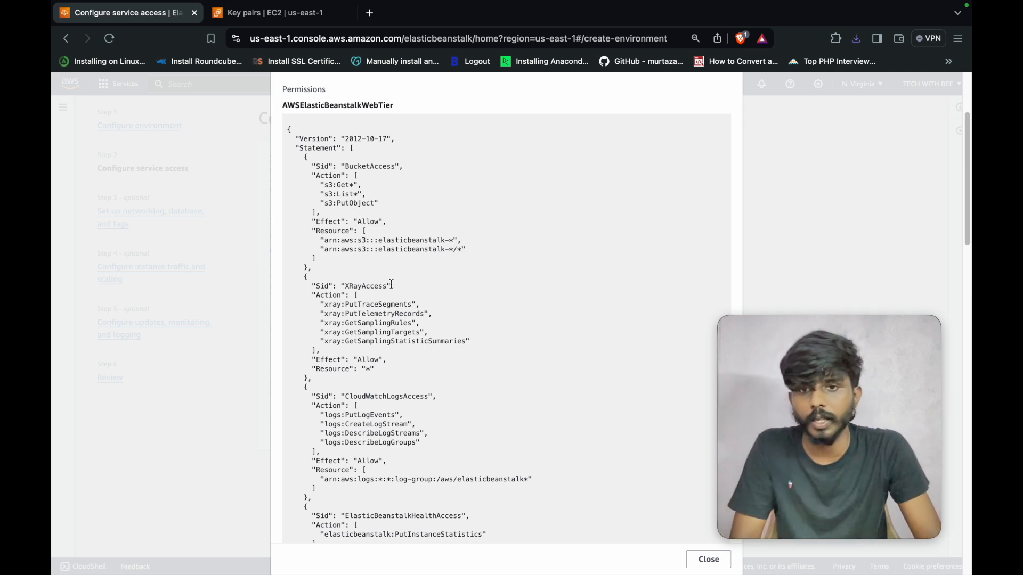
scroll(391, 284, down, 1)
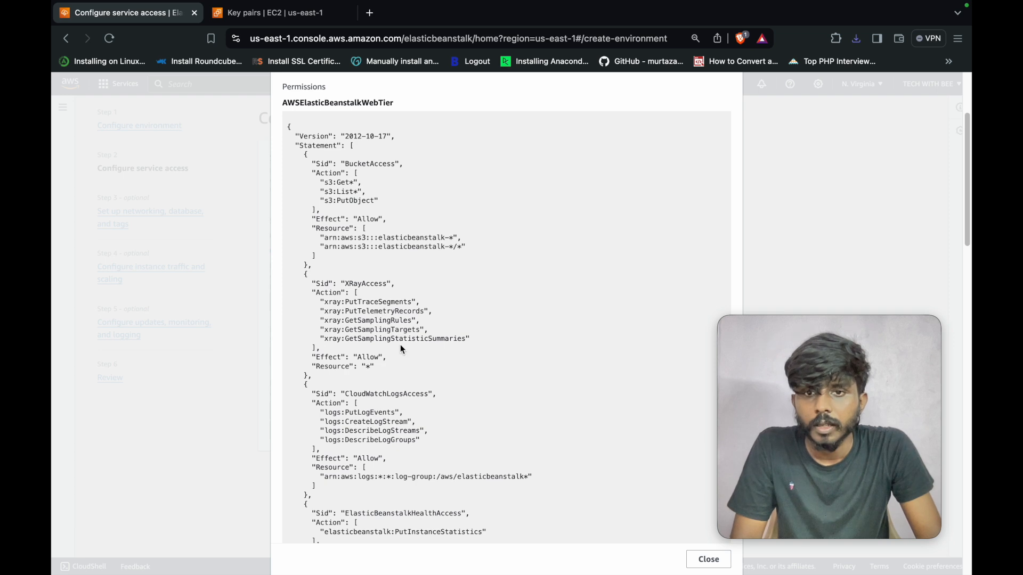
scroll(390, 410, down, 1)
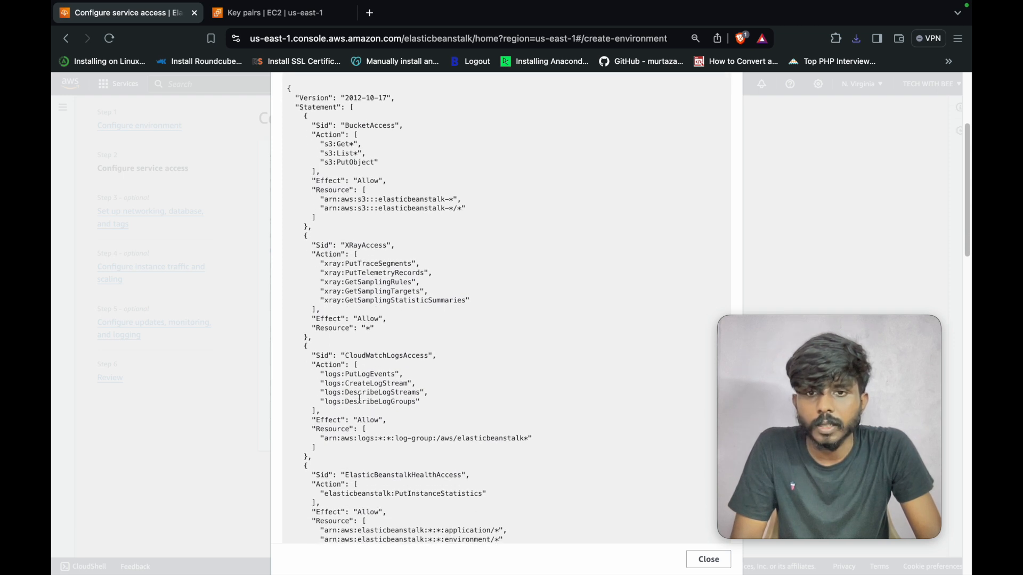
scroll(425, 396, down, 2)
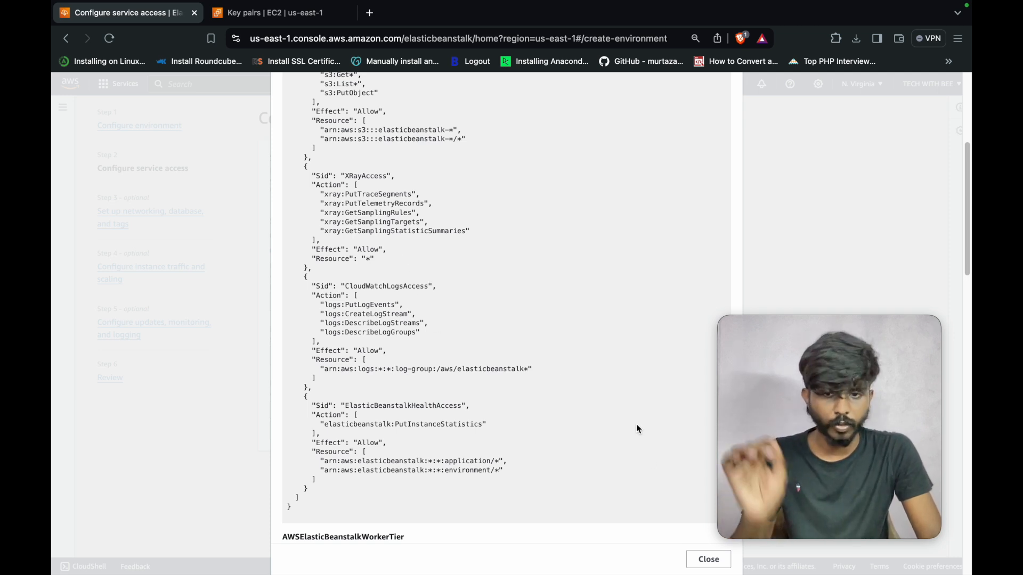
scroll(440, 349, up, 3)
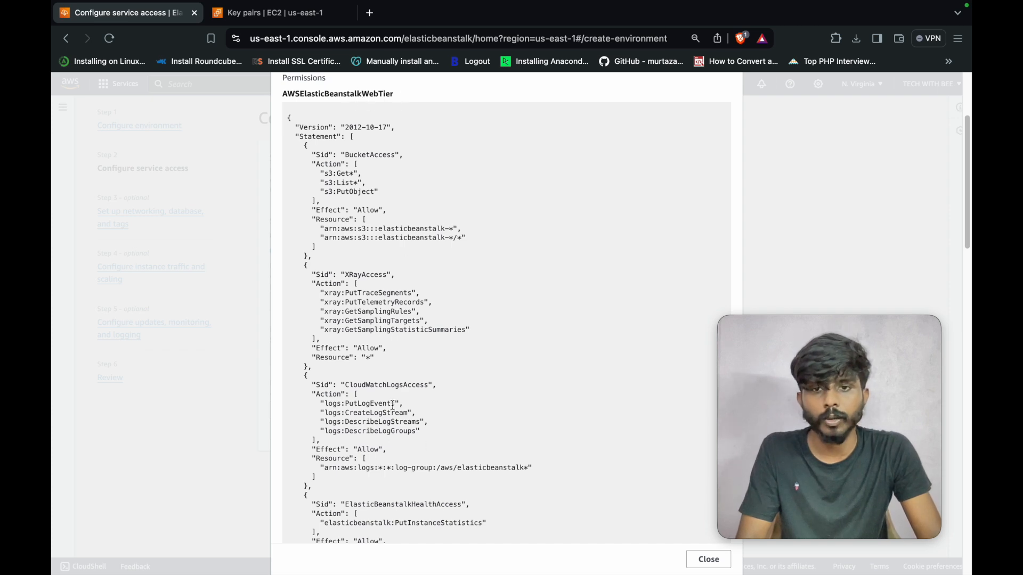
scroll(392, 405, down, 12)
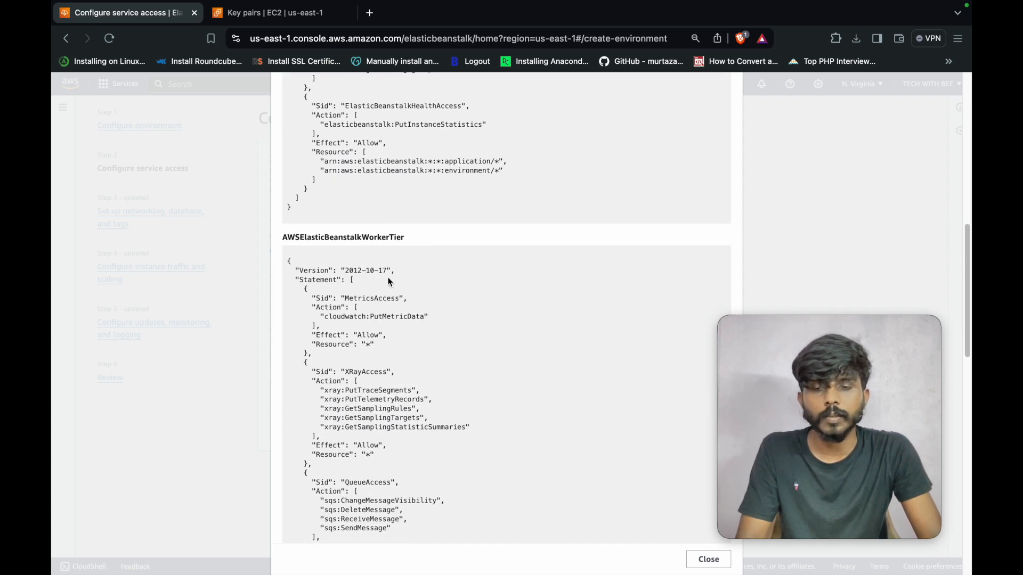
scroll(410, 378, down, 2)
scroll(415, 404, down, 5)
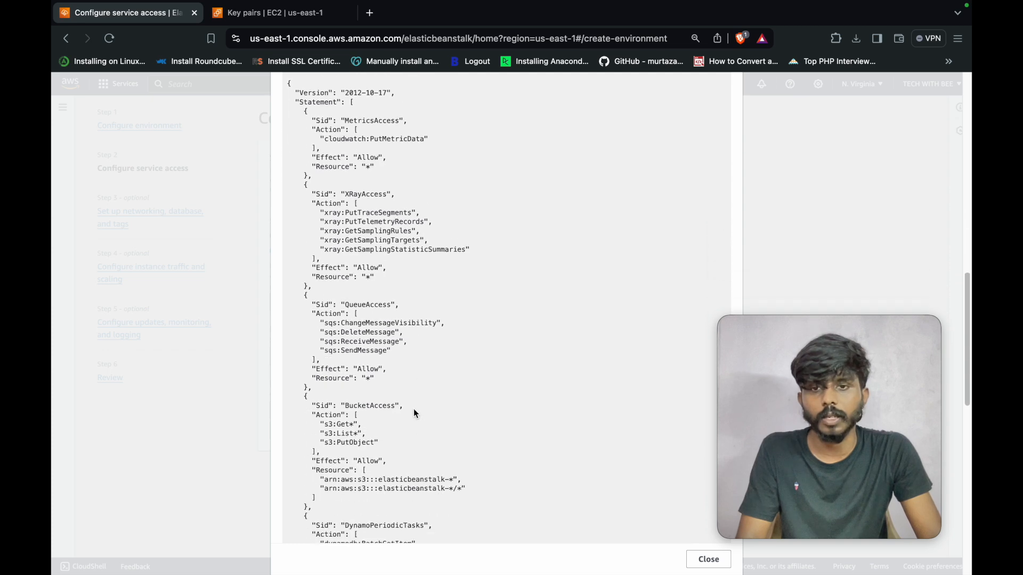
click(695, 561)
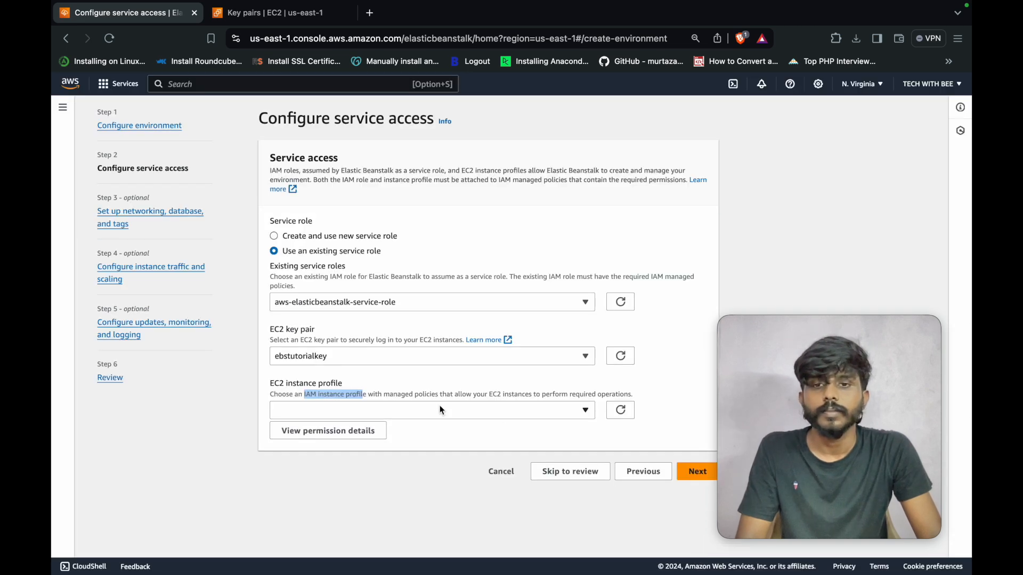
- Search the console for 'iam', open the IAM result in a new tab, then clear the search
triple_click(325, 389)
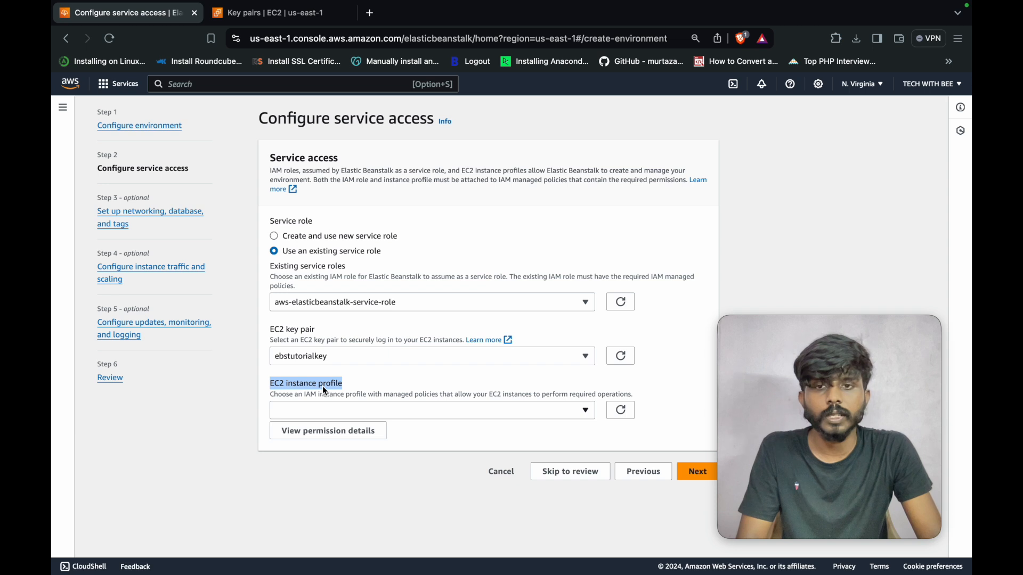
click(276, 89)
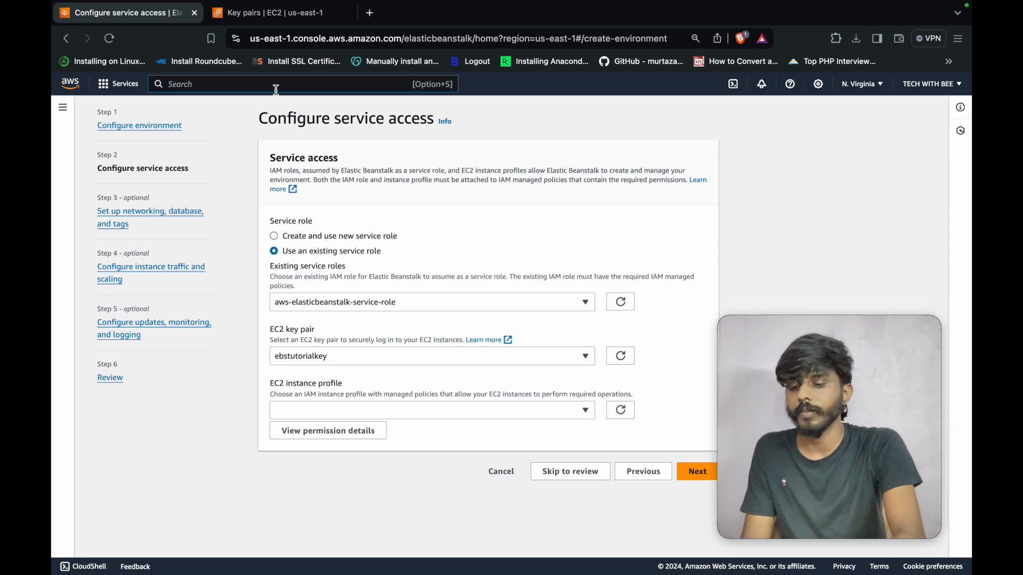
text(iam)
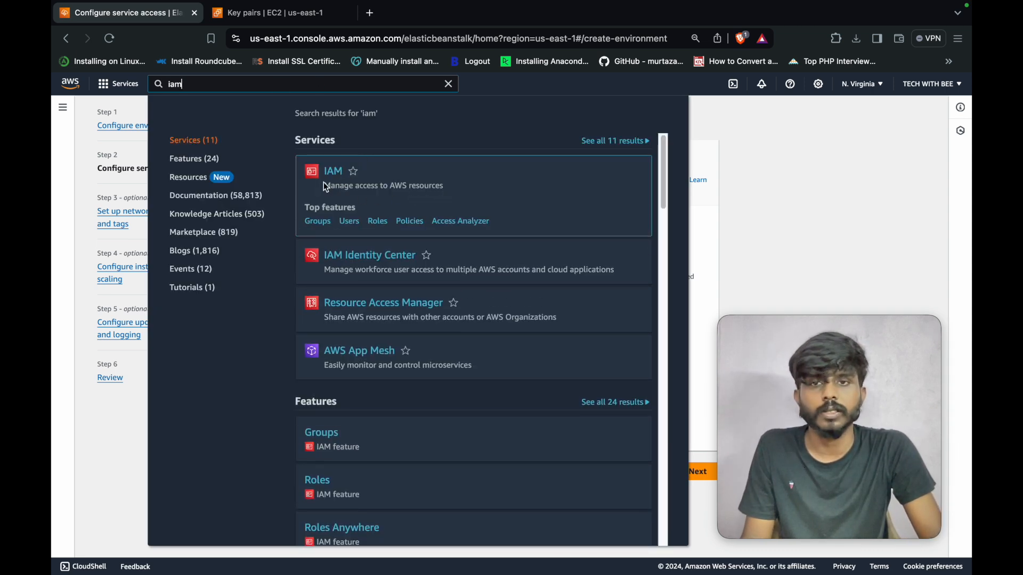
right_click(334, 175)
key(Escape)
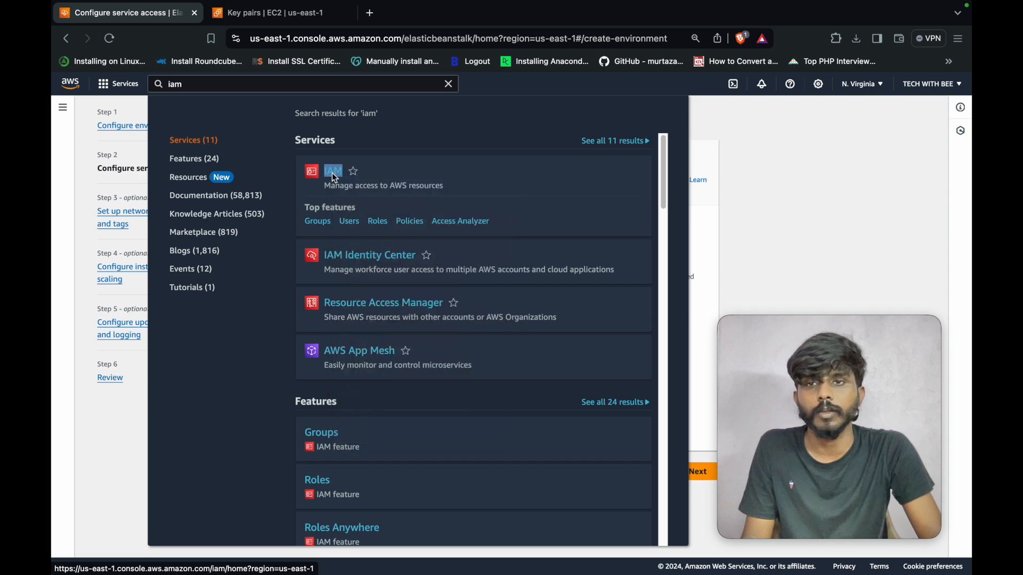
double_click(187, 86)
key(BackSpace)
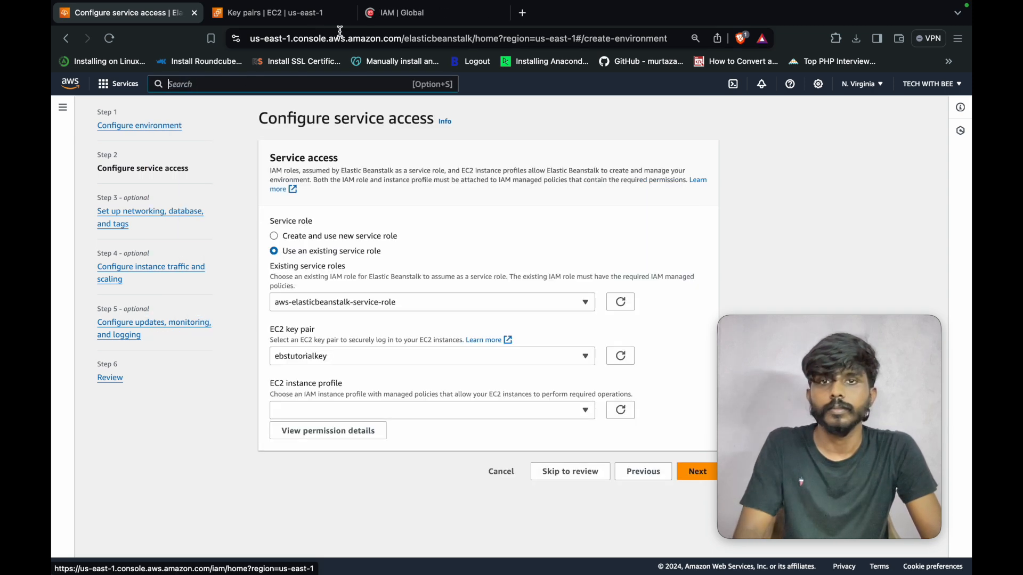
- In the IAM tab, start a new role from Roles with AWS service trust and EC2 use case
click(383, 16)
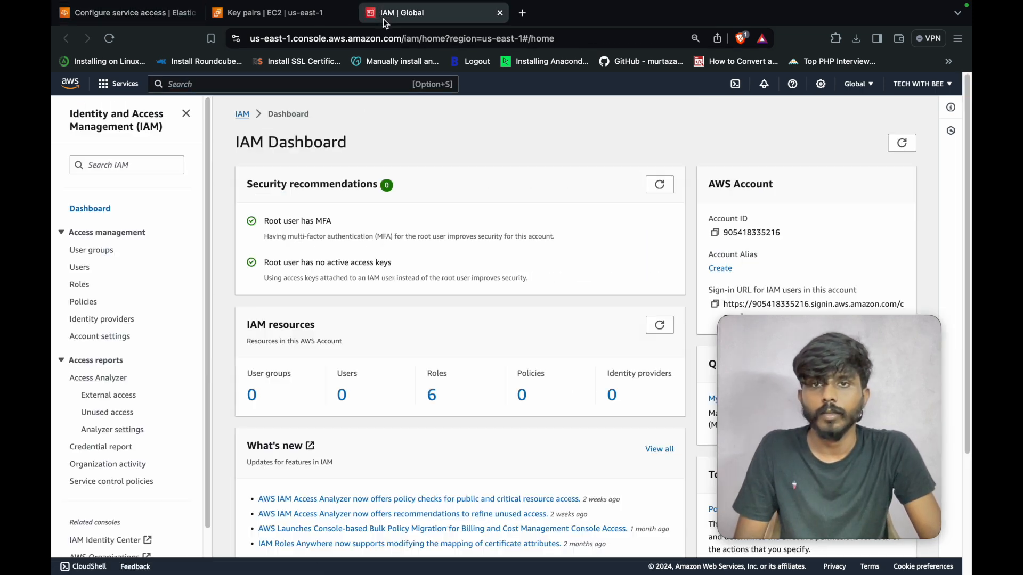
click(81, 286)
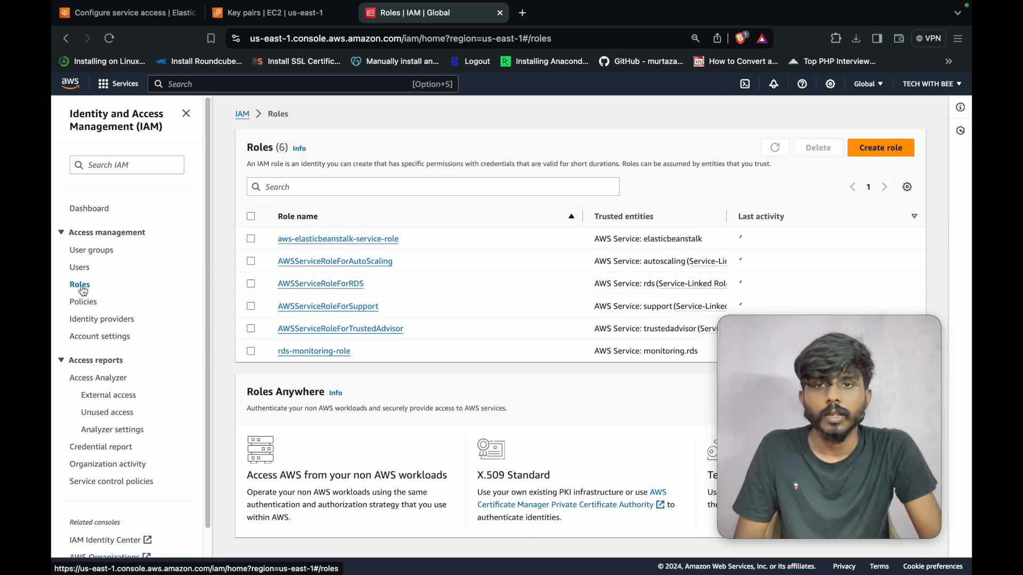
click(885, 148)
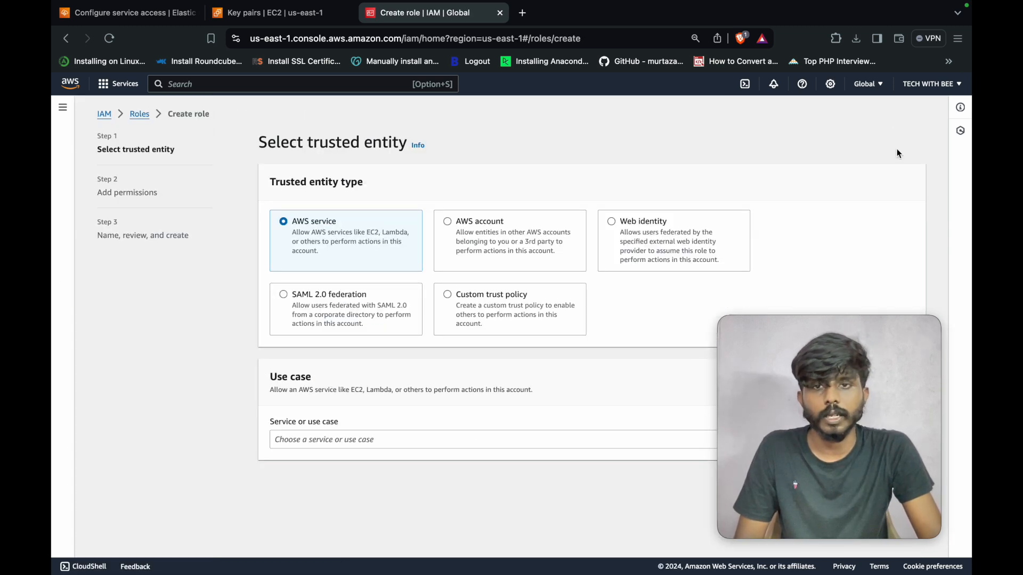
click(351, 436)
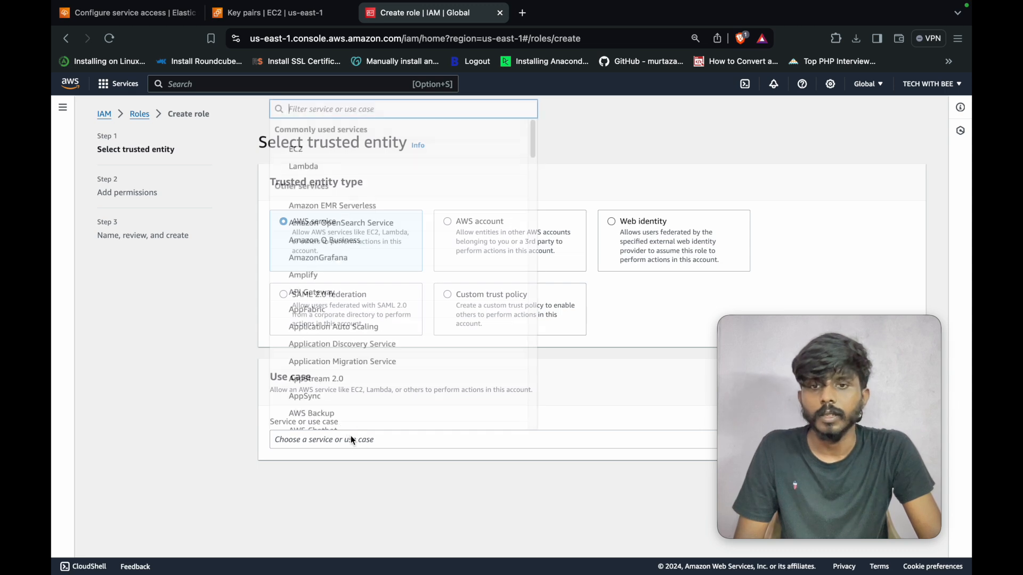
click(320, 150)
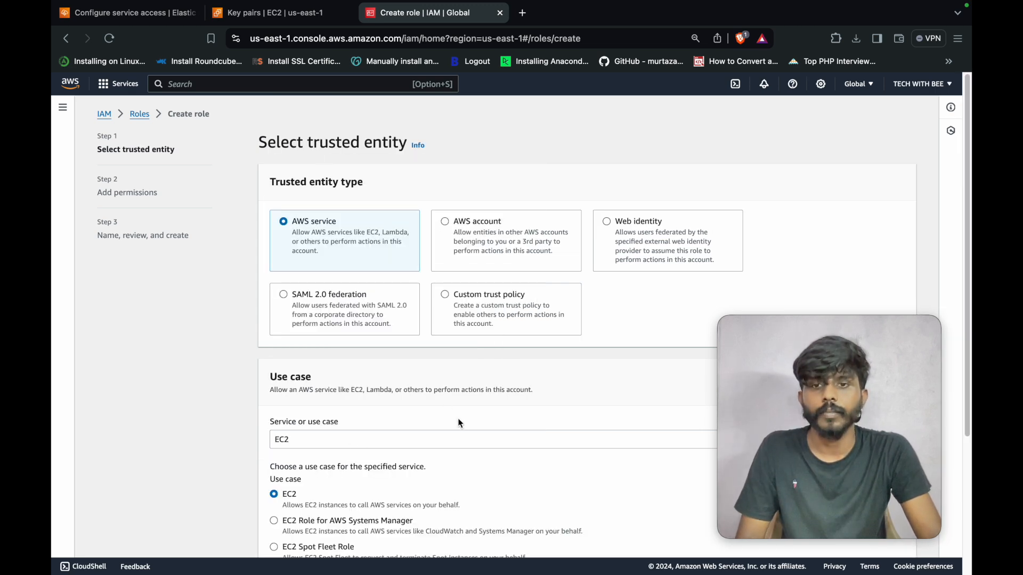
scroll(460, 422, down, 4)
scroll(531, 440, up, 2)
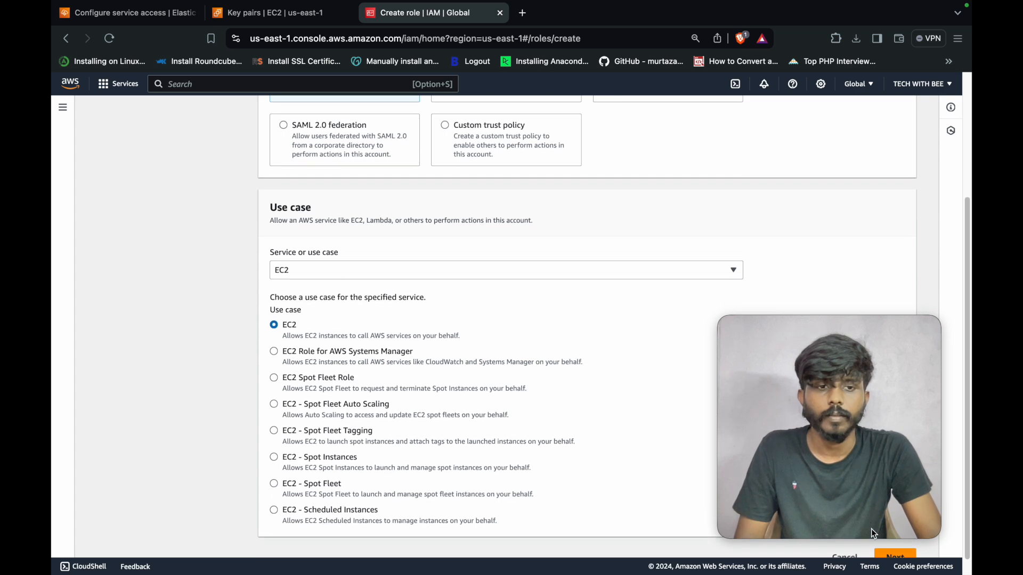
click(895, 557)
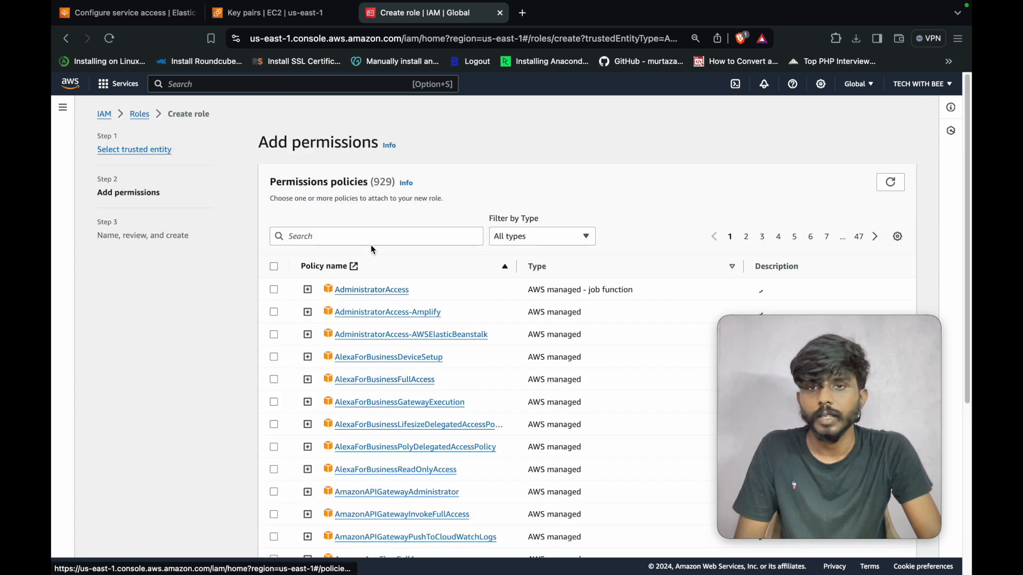
- Attach the AWSElasticBeanstalkWebTier policy, found by searching 'webt', and advance to the review step
click(361, 235)
text(we)
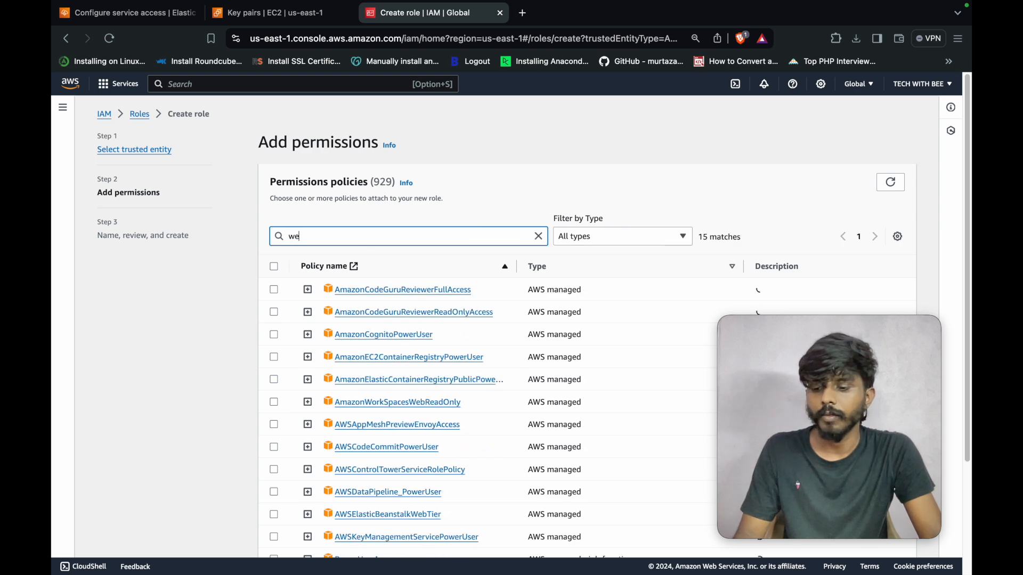
text(bt)
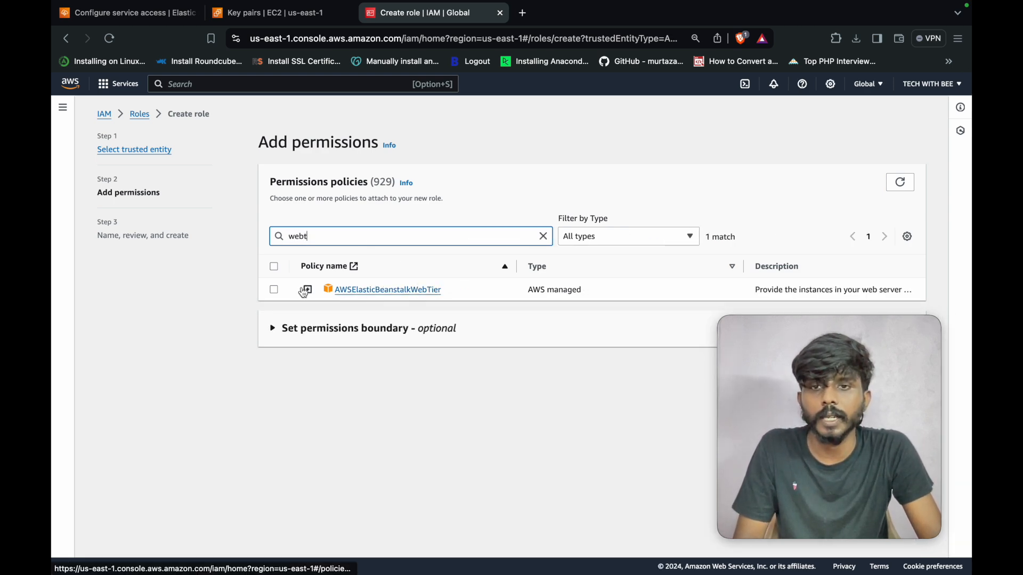
click(274, 290)
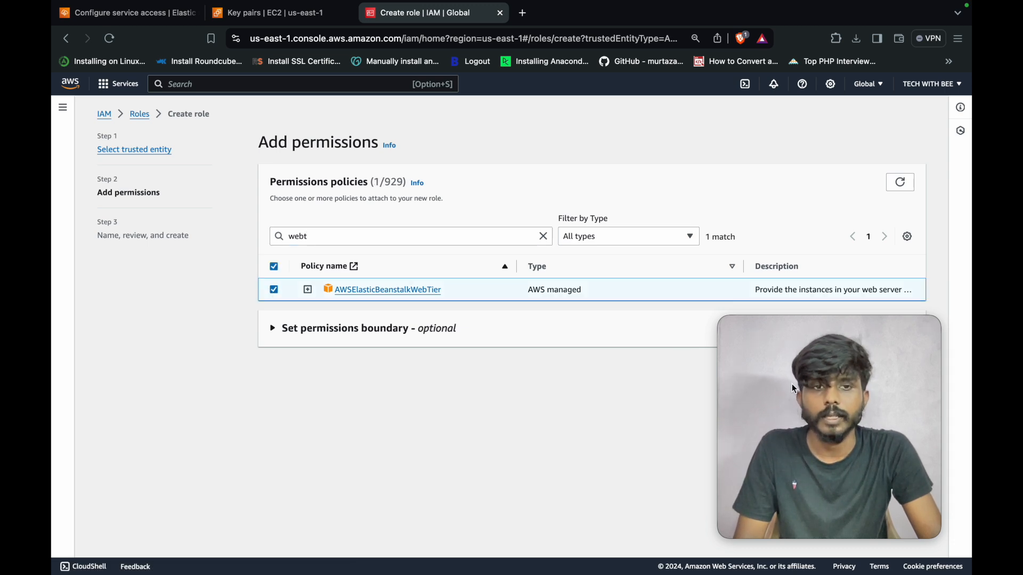
drag(795, 389, 667, 377)
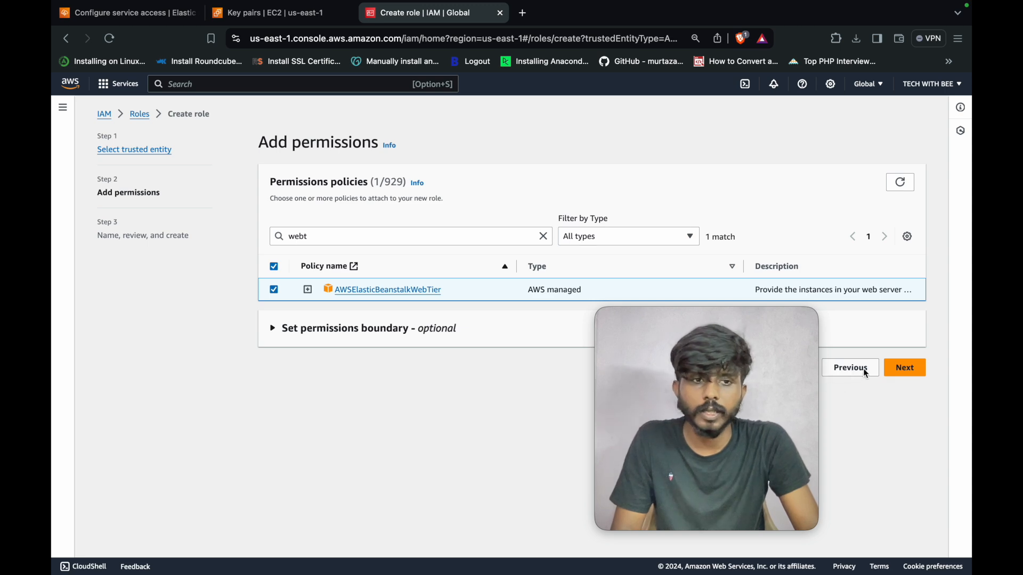
click(890, 368)
drag(775, 404, 872, 404)
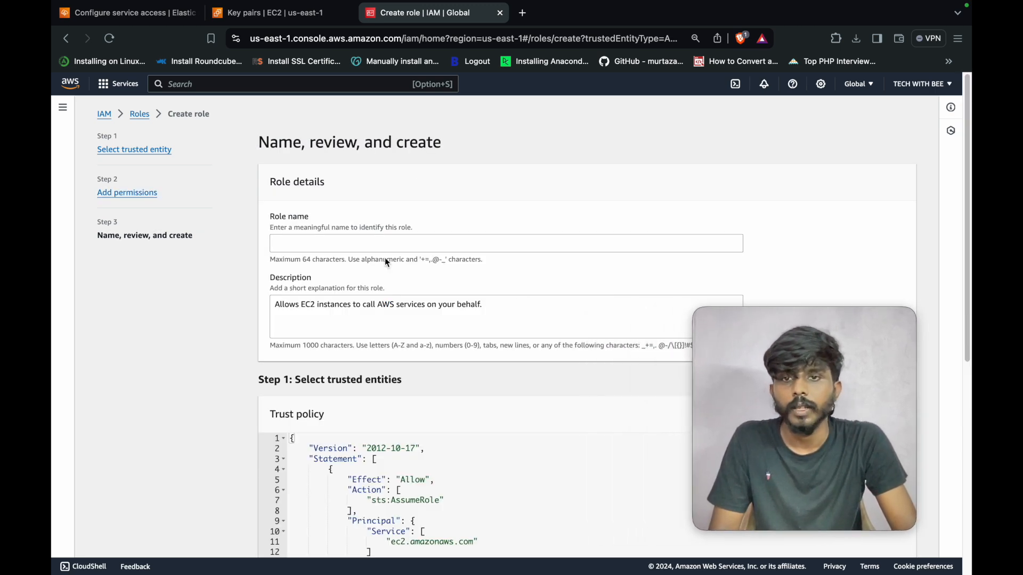
click(368, 244)
- Name the role ebstutorialrole, review its trust policy and permissions, and create it
text(ebs)
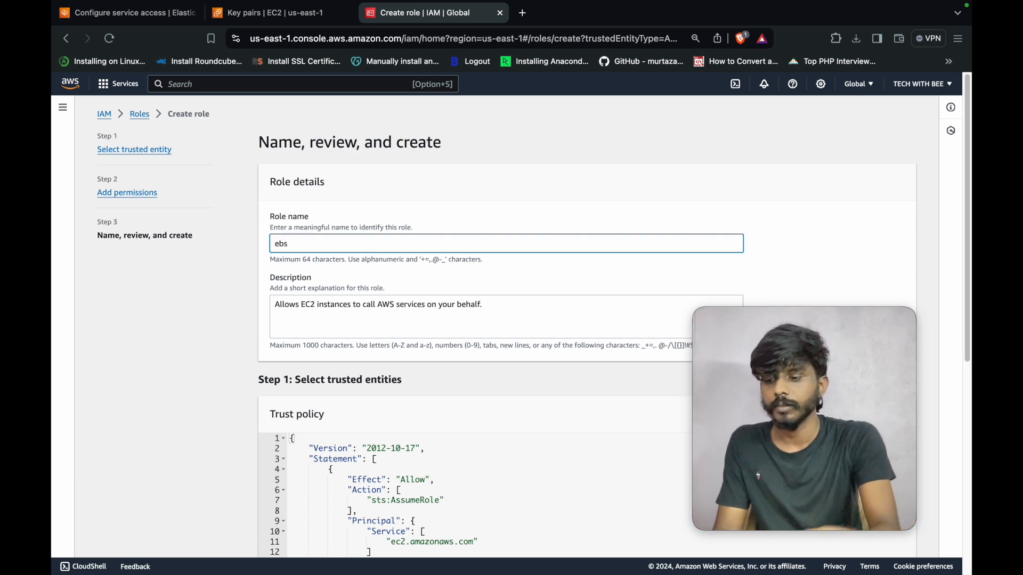
text(tutorialrole)
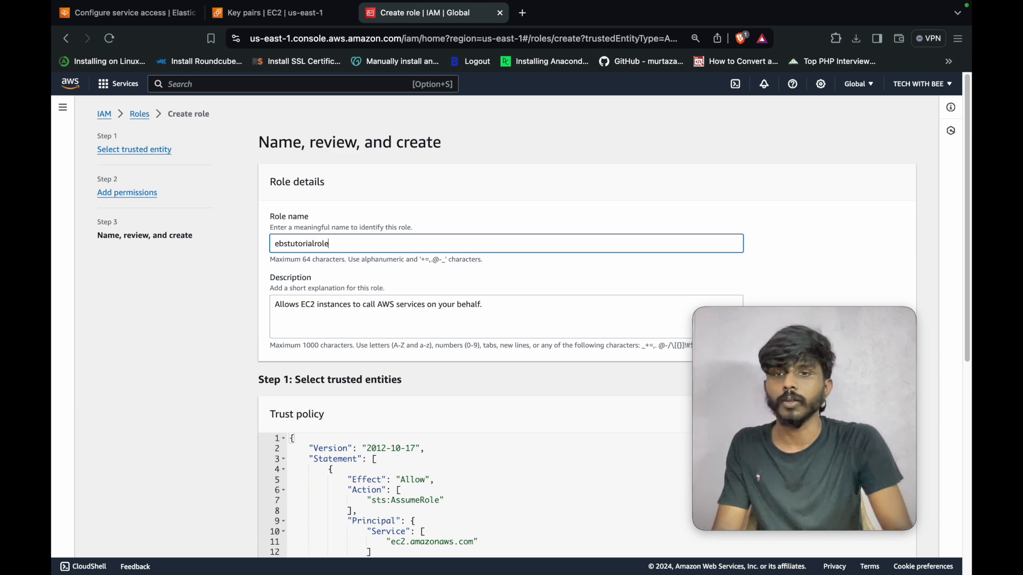
scroll(383, 255, down, 2)
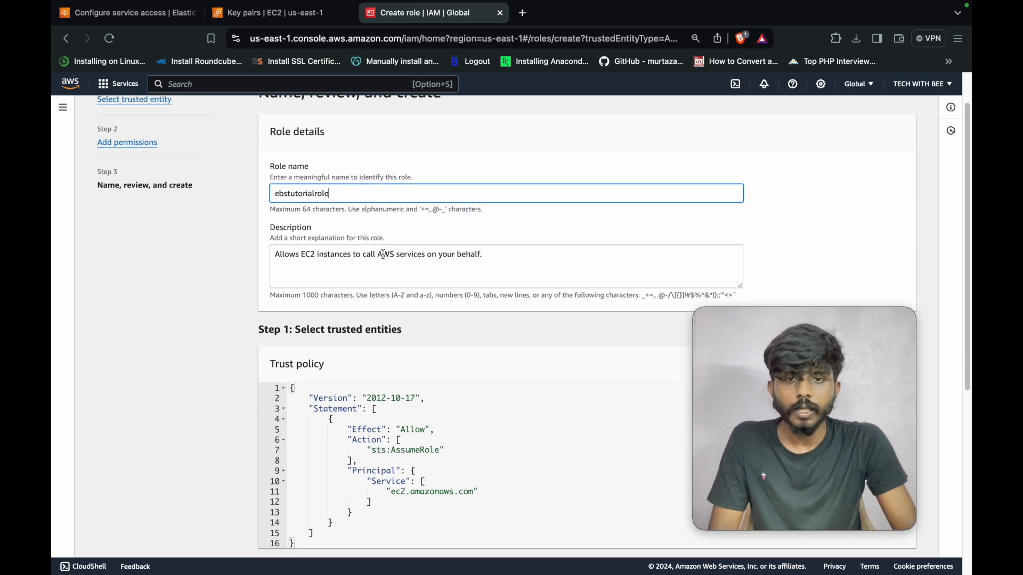
triple_click(383, 255)
scroll(495, 373, down, 8)
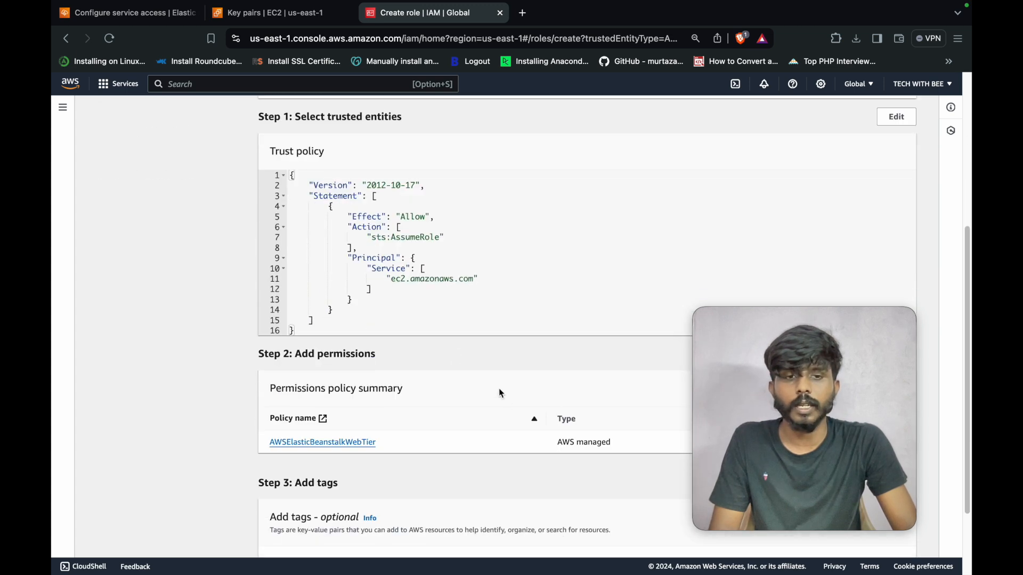
scroll(501, 393, down, 4)
click(895, 548)
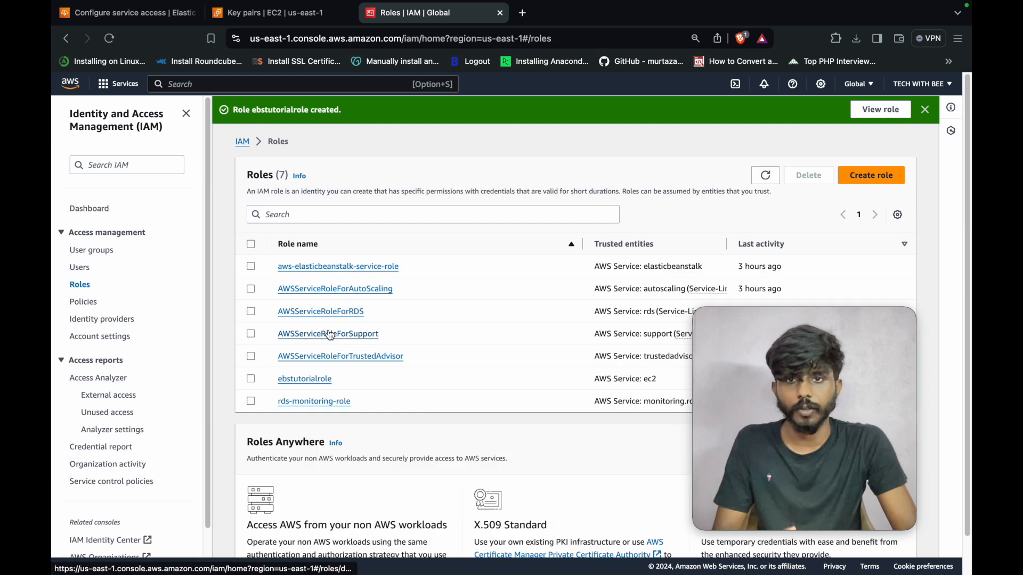
mouse_move(96, 12)
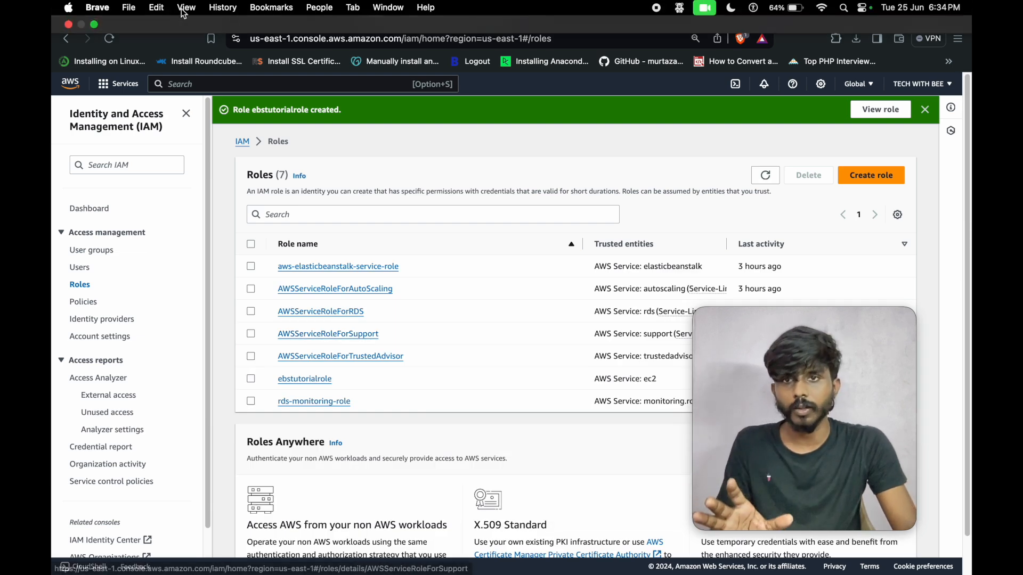
click(101, 12)
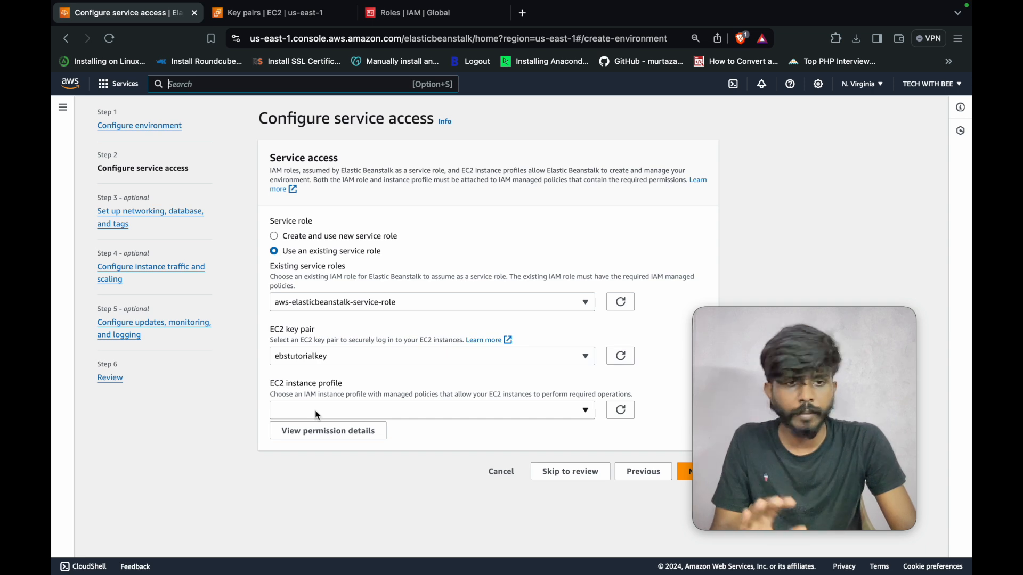
- Refresh the EC2 instance profiles, select ebstutorialrole, and continue past service access
click(622, 411)
click(622, 411)
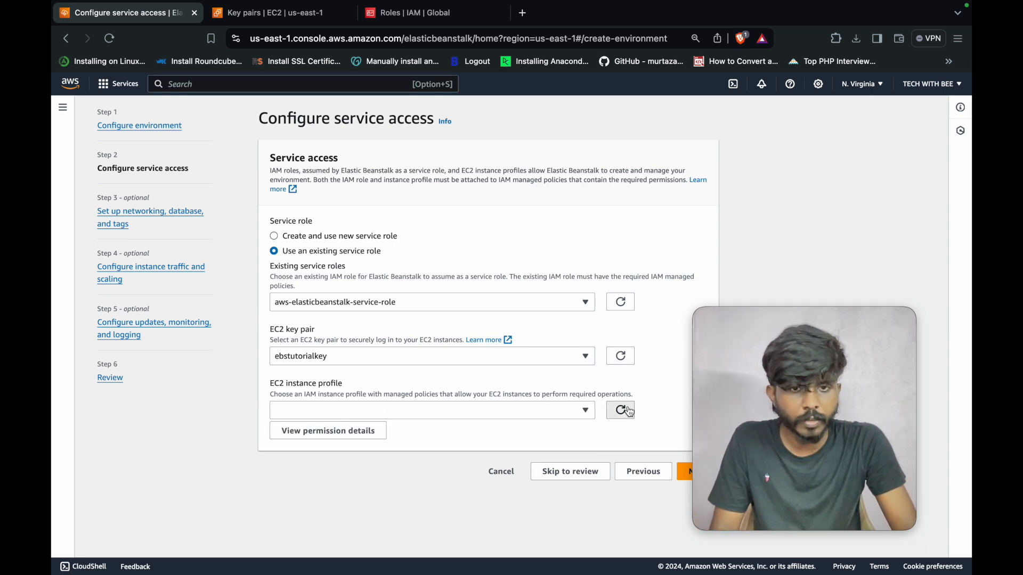
click(543, 410)
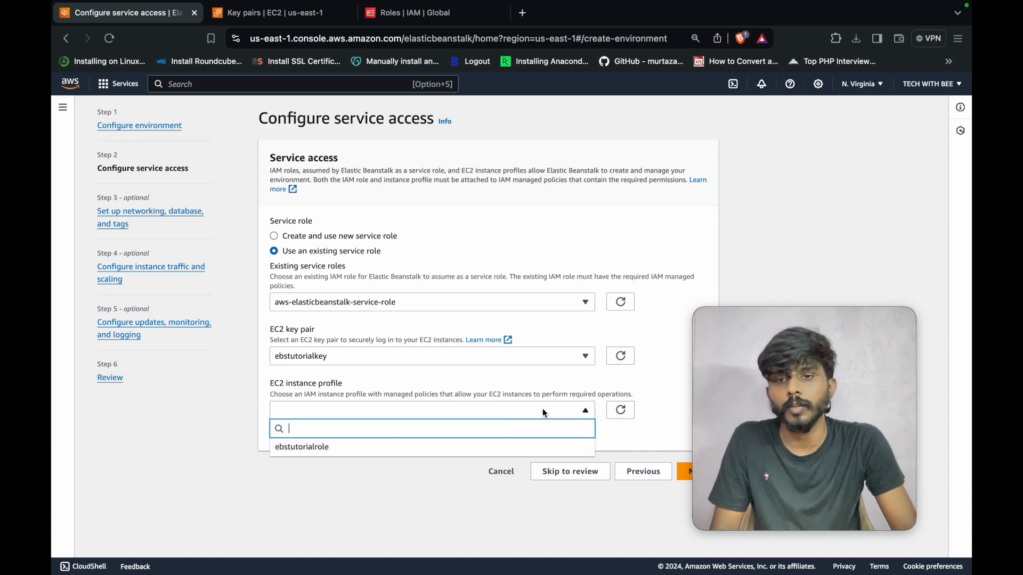
click(379, 448)
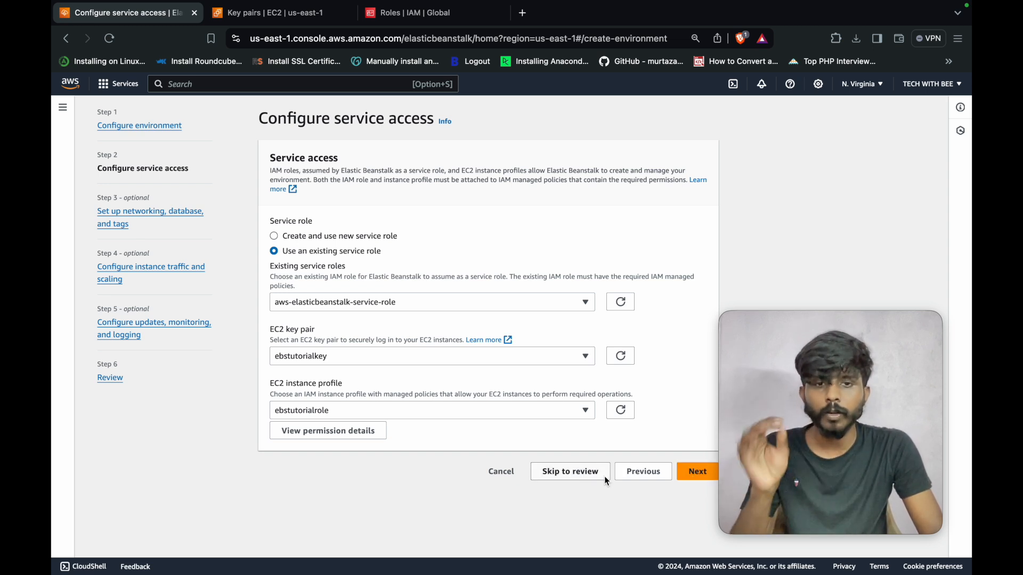
click(693, 472)
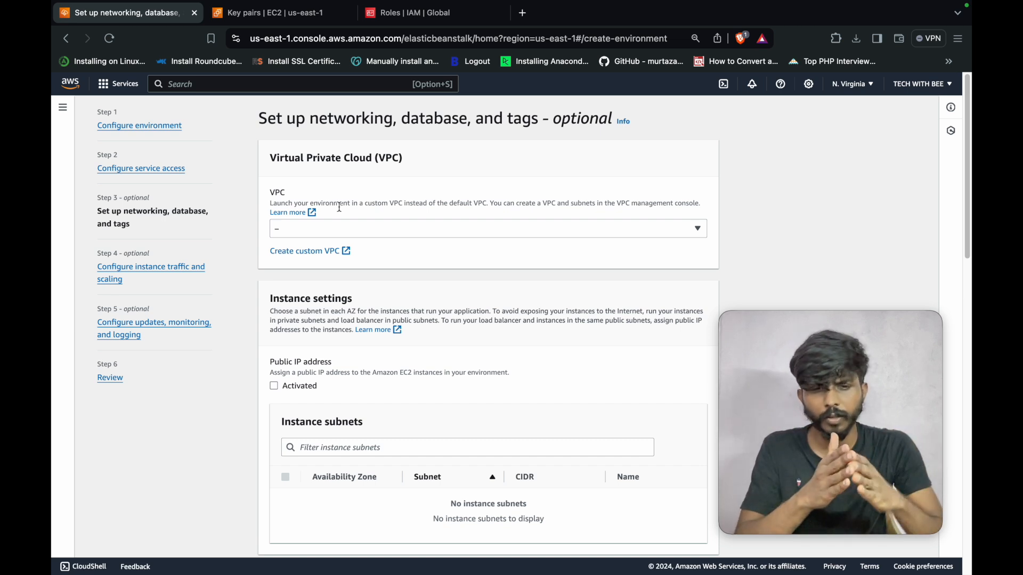
- Scroll through the VPC, instance subnet and database settings, leaving the database disabled
scroll(364, 353, down, 2)
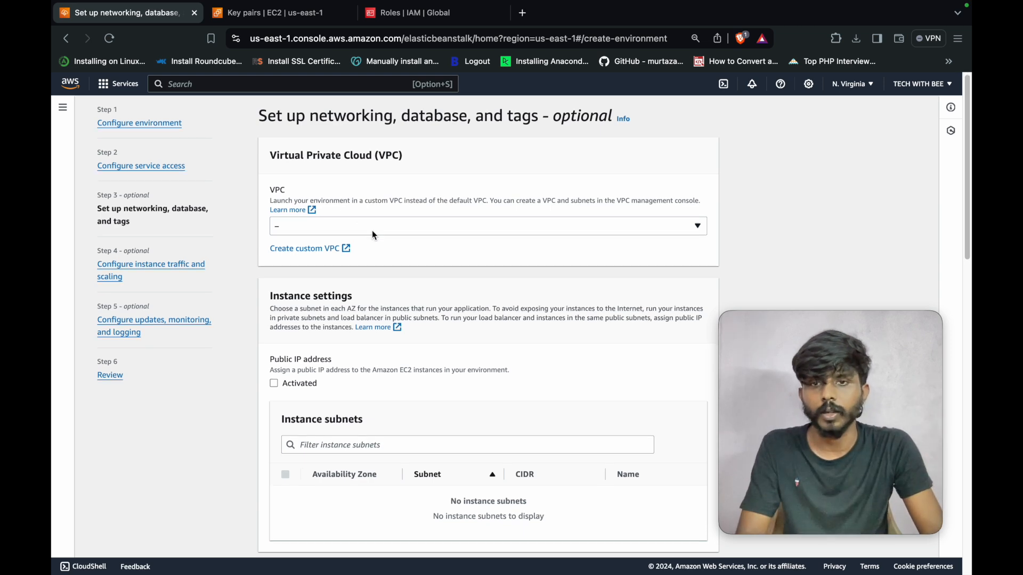
scroll(379, 364, down, 3)
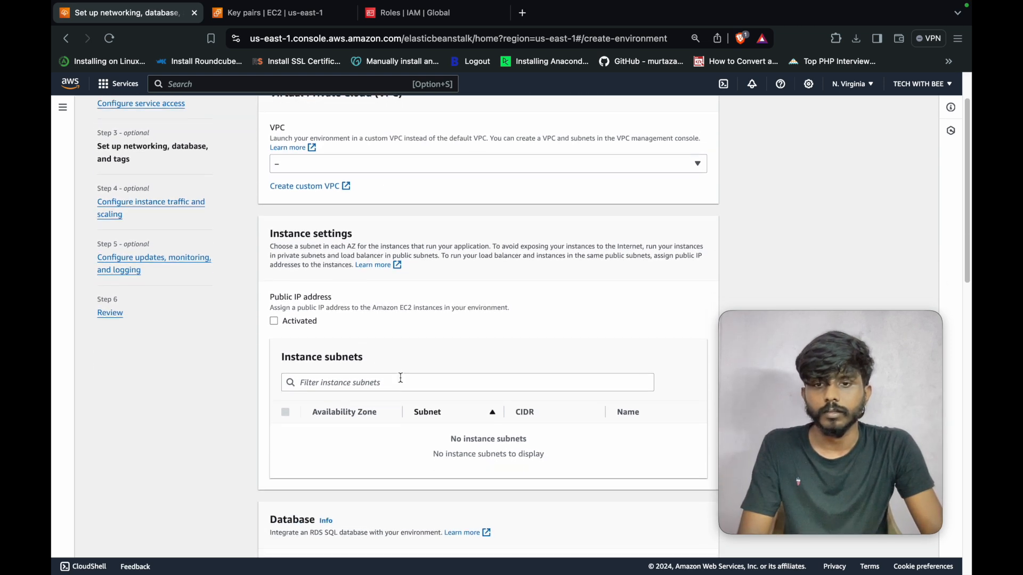
scroll(296, 371, down, 5)
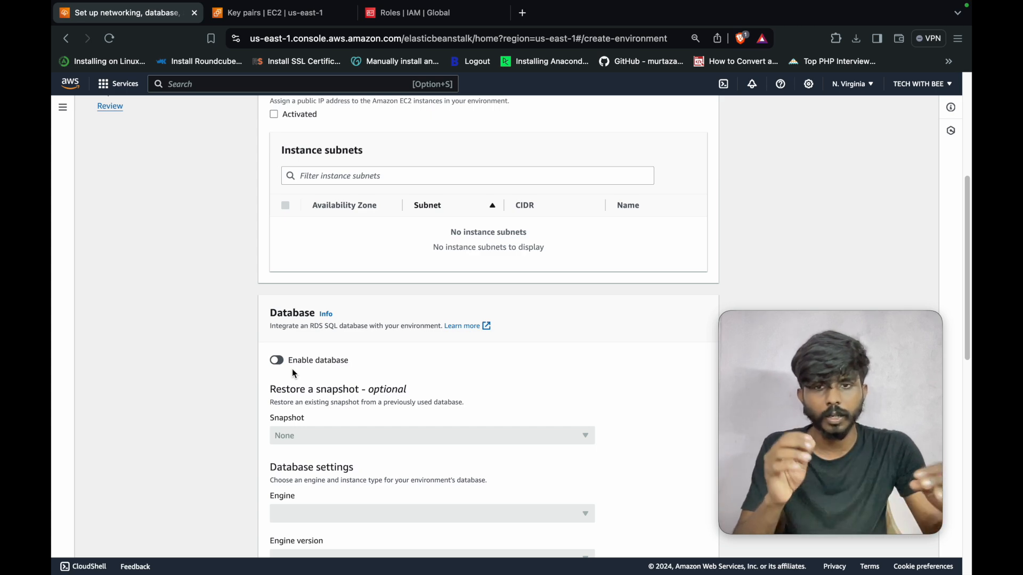
scroll(374, 329, up, 5)
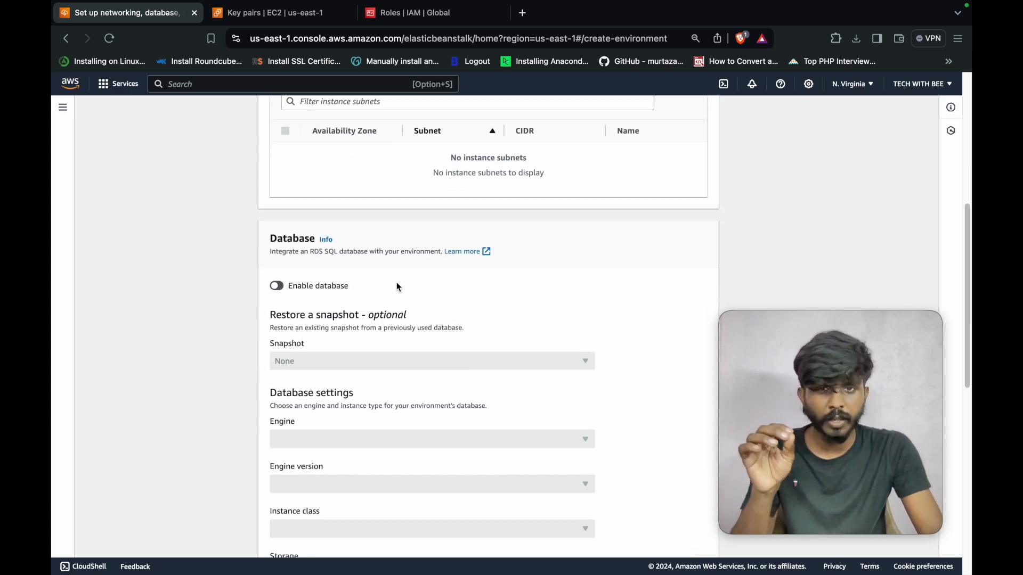
scroll(414, 330, down, 10)
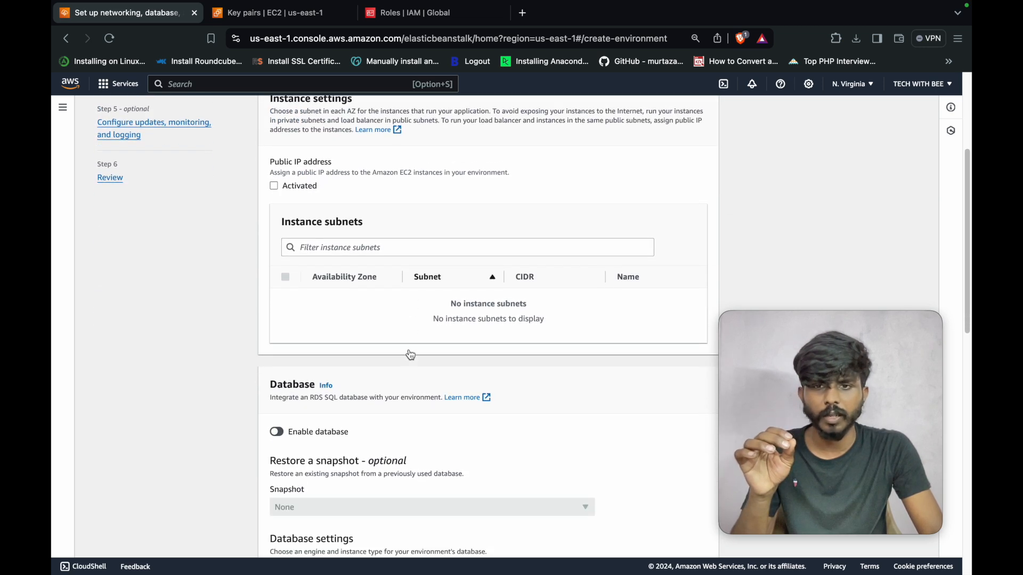
scroll(456, 349, down, 7)
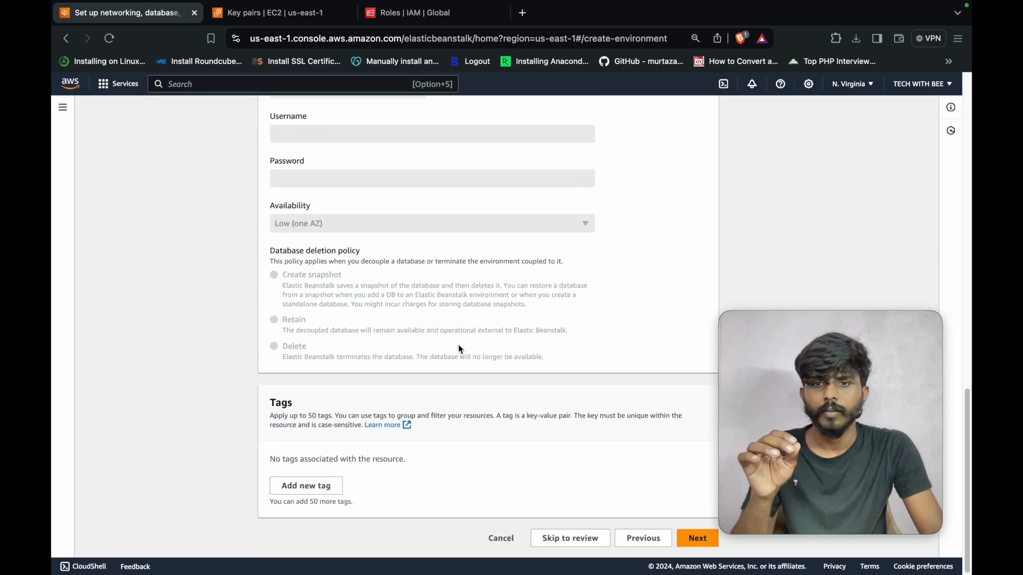
click(685, 539)
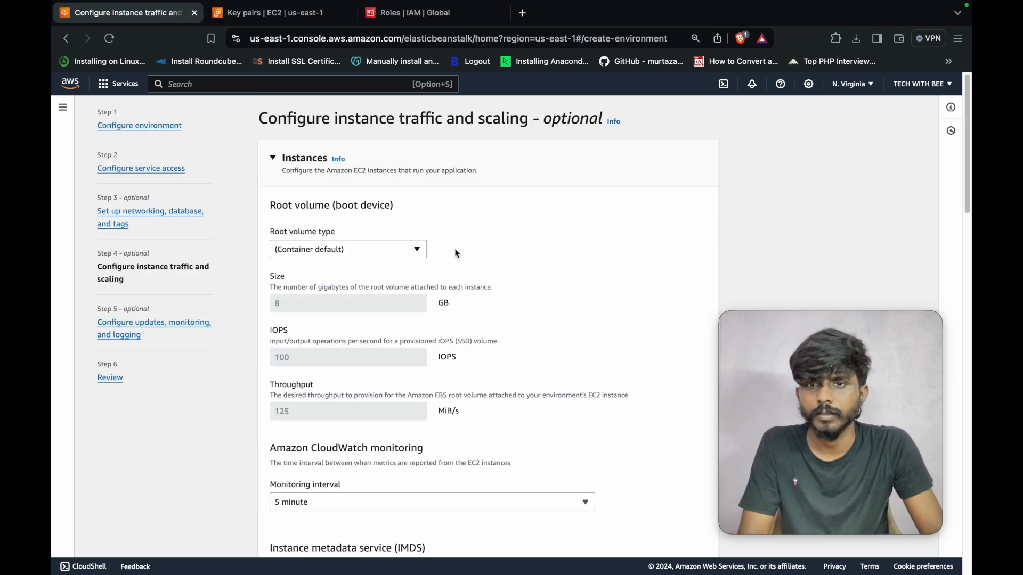
scroll(496, 278, down, 1)
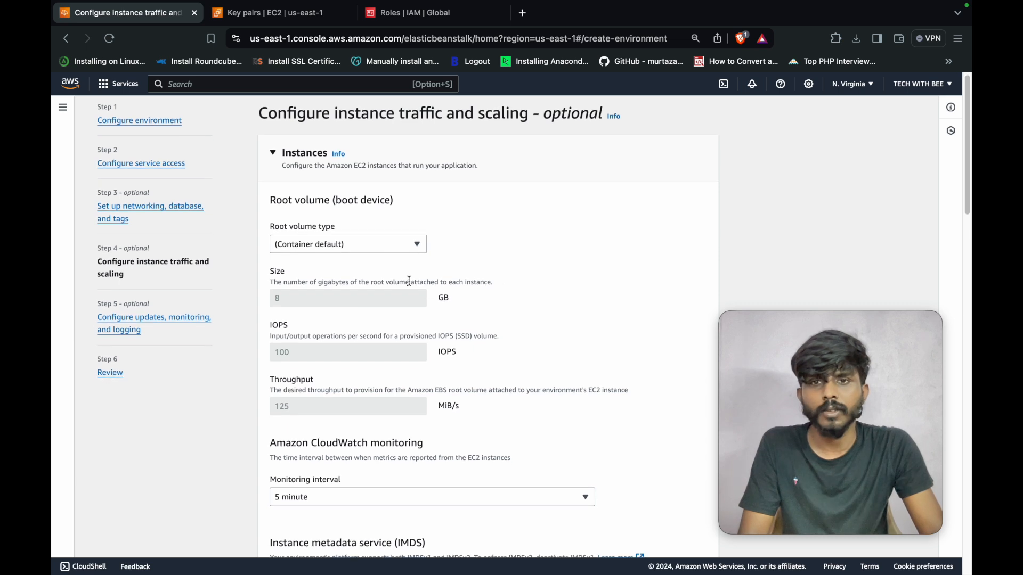
click(338, 246)
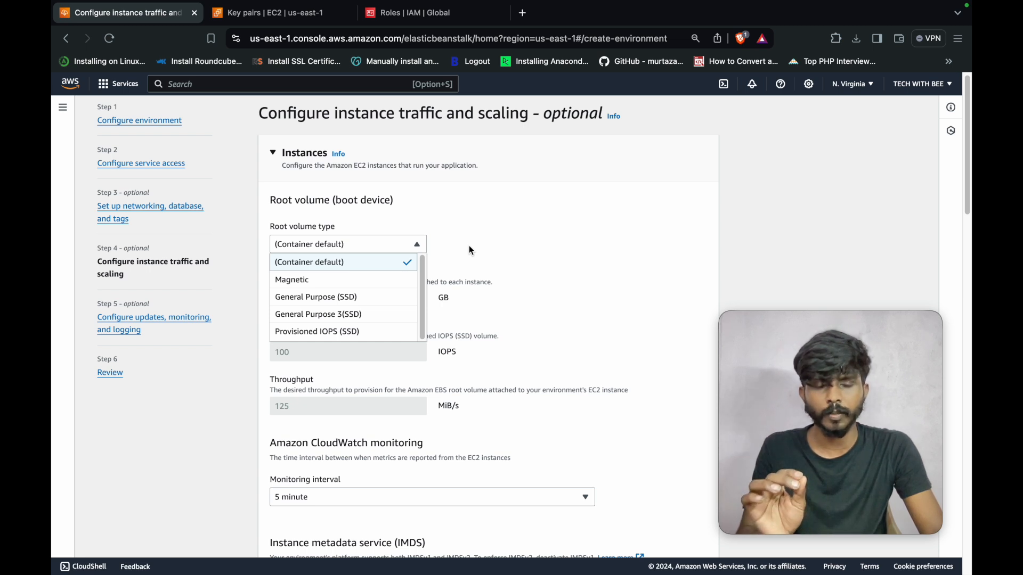
click(435, 242)
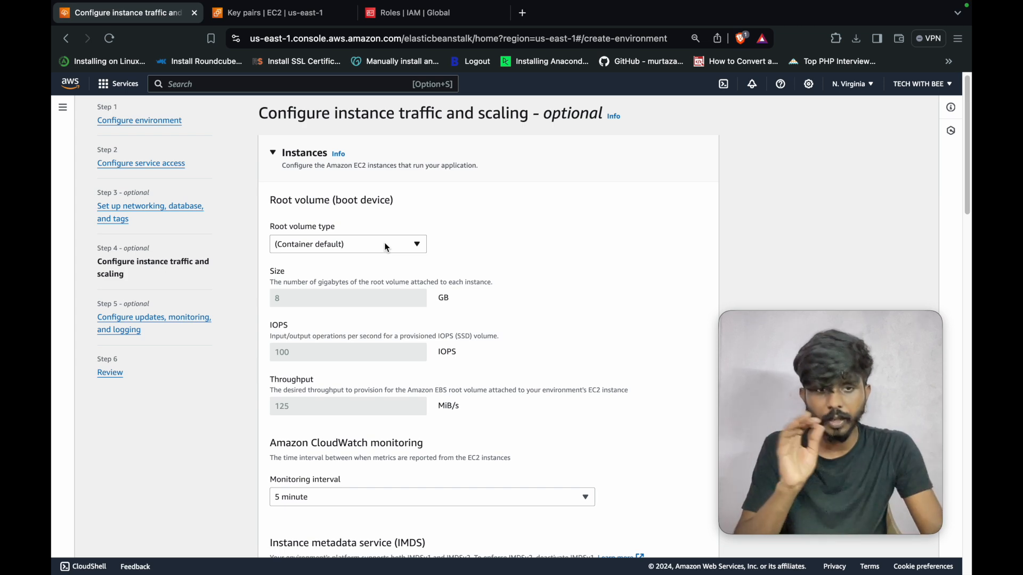
- Keep the environment type as Single instance
scroll(453, 299, down, 3)
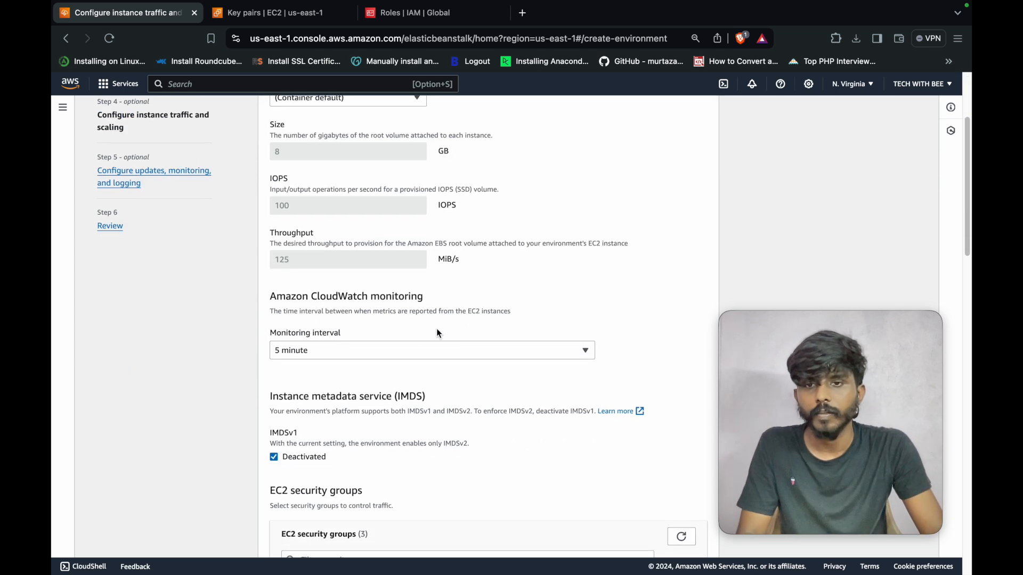
scroll(375, 355, down, 3)
scroll(363, 387, down, 1)
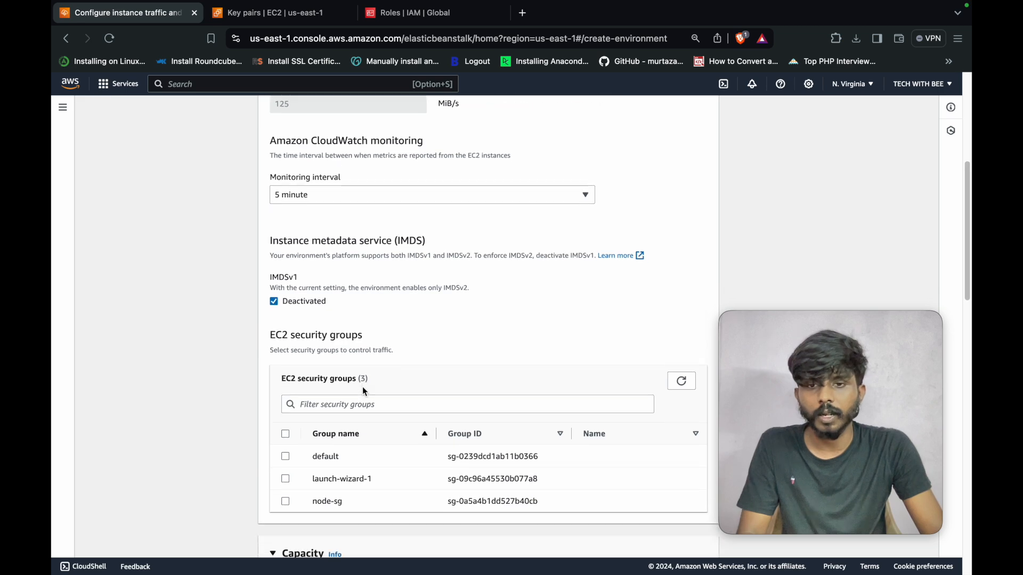
scroll(352, 404, down, 1)
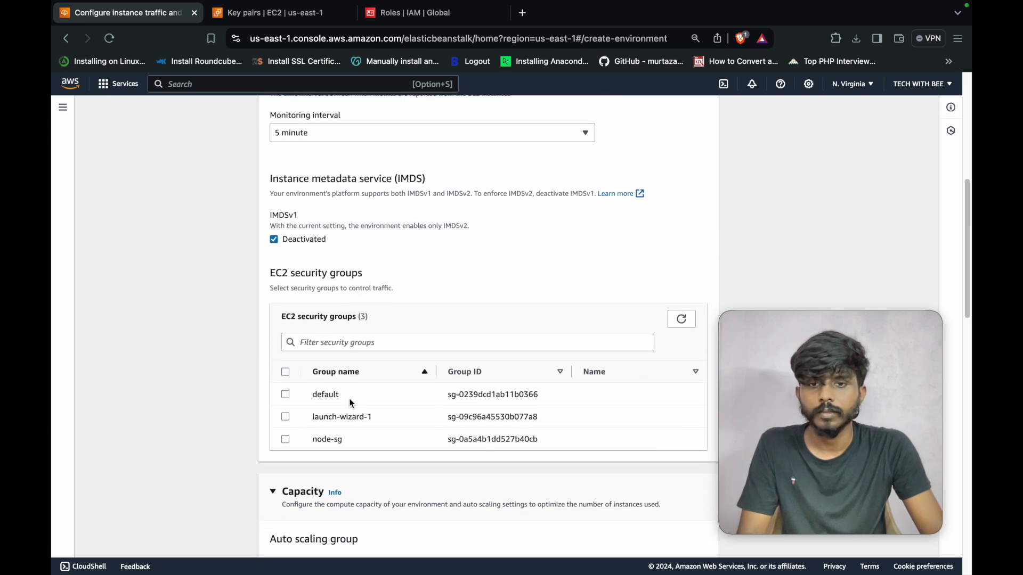
scroll(352, 404, up, 1)
scroll(373, 410, down, 4)
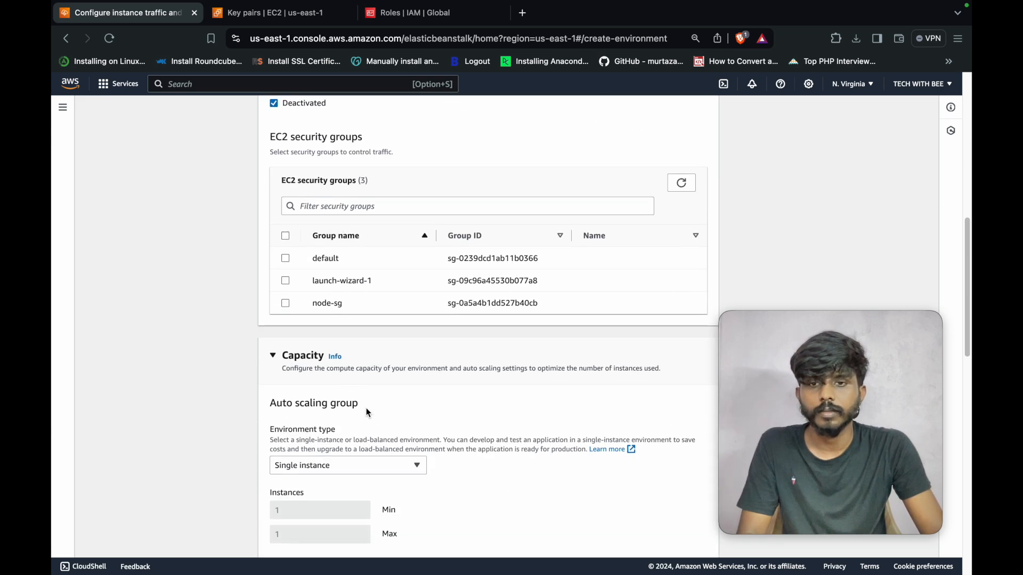
scroll(380, 410, down, 1)
scroll(402, 398, down, 1)
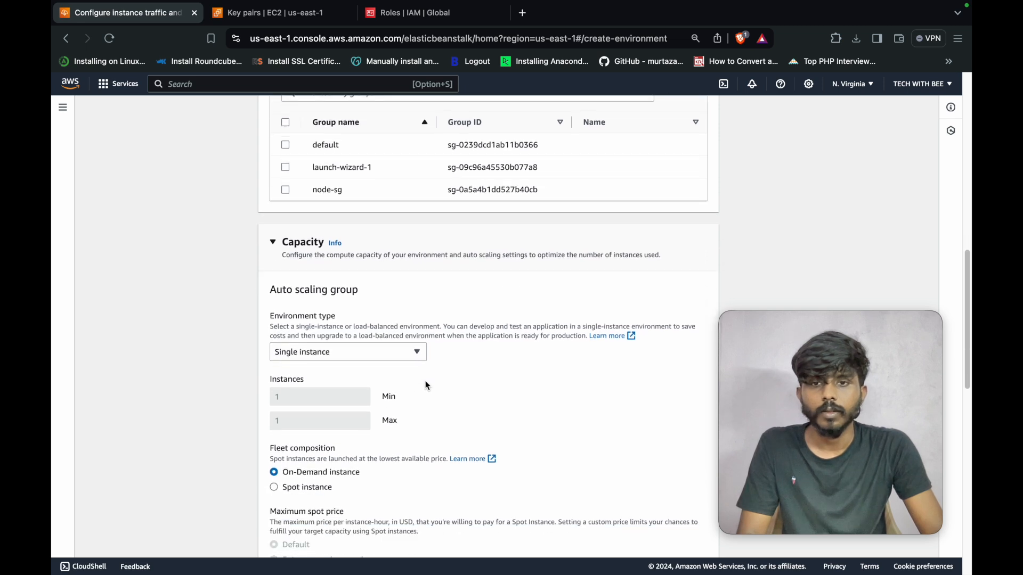
click(417, 352)
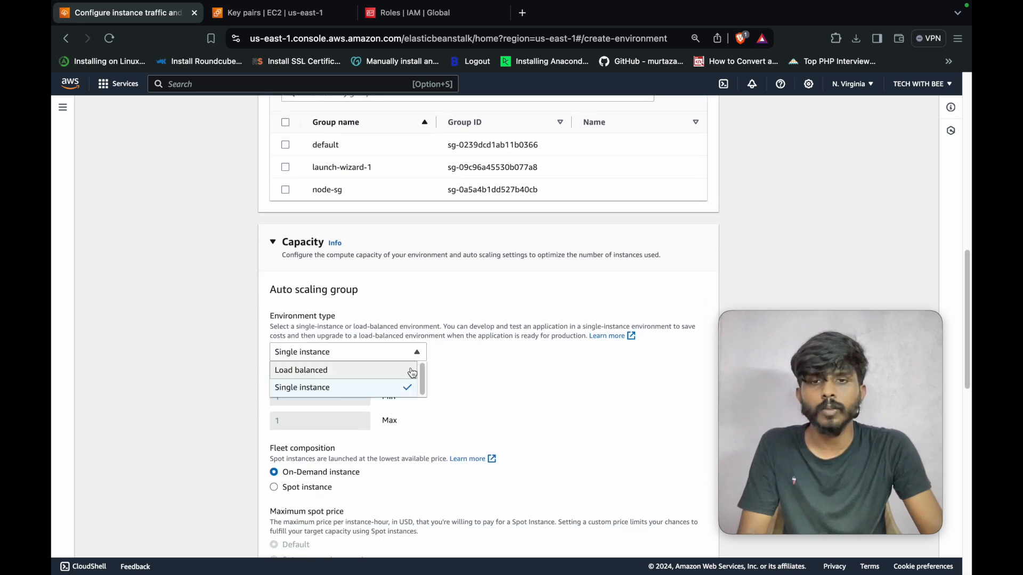
click(414, 353)
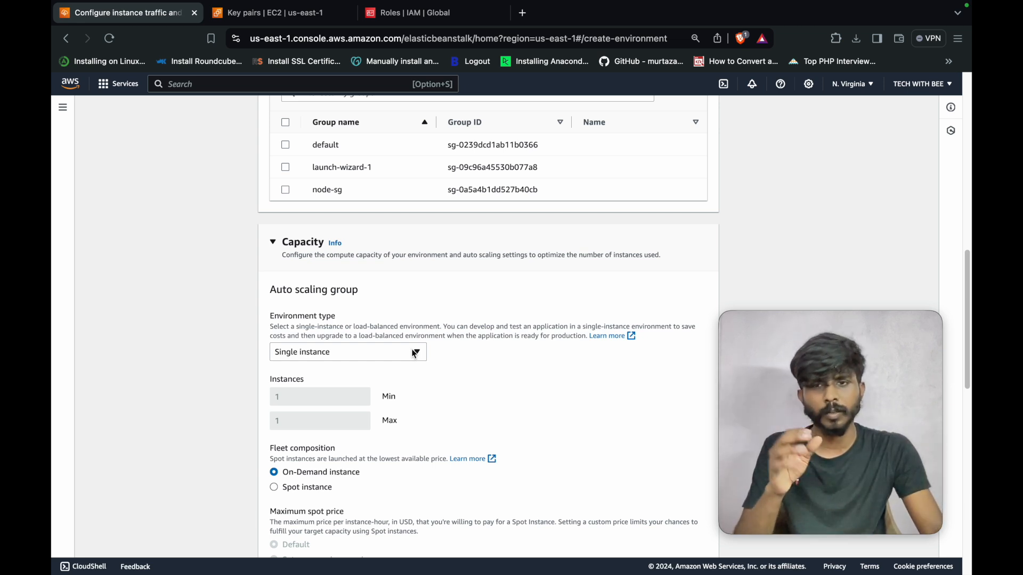
click(417, 354)
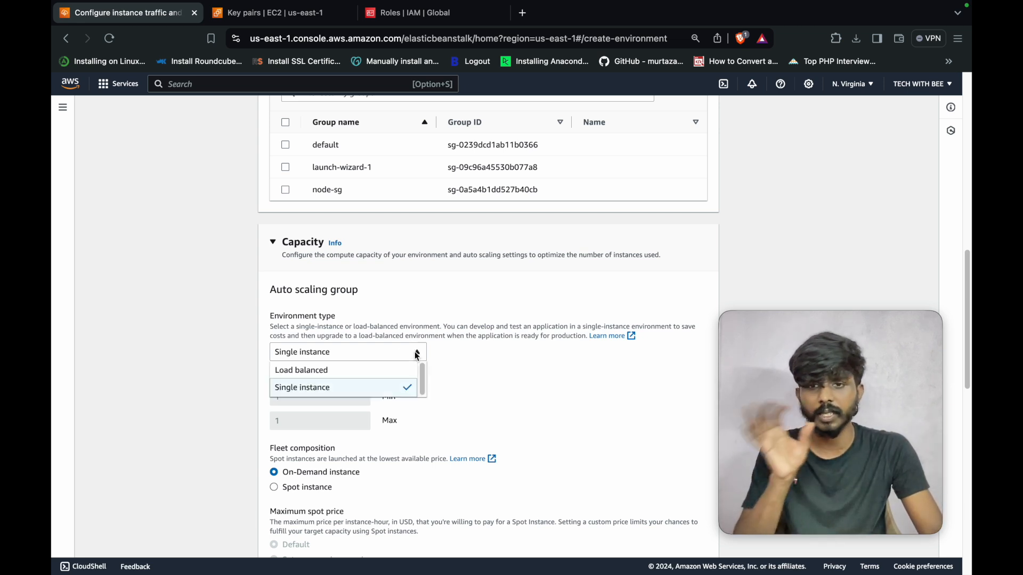
click(415, 353)
- Leave the instance types as t3.micro and t3.small and move to the next step
scroll(459, 389, down, 1)
scroll(431, 395, down, 4)
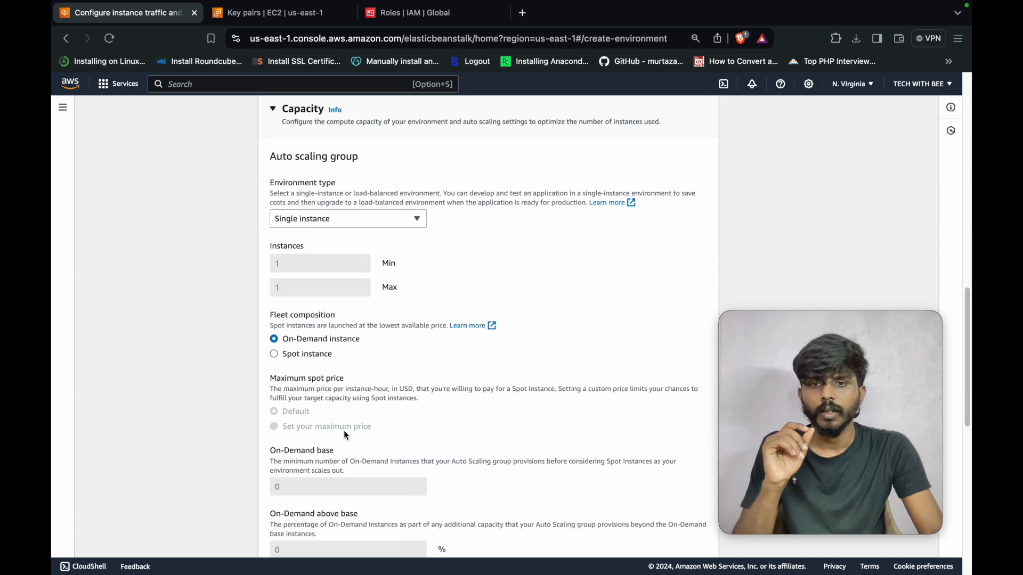
scroll(421, 363, down, 10)
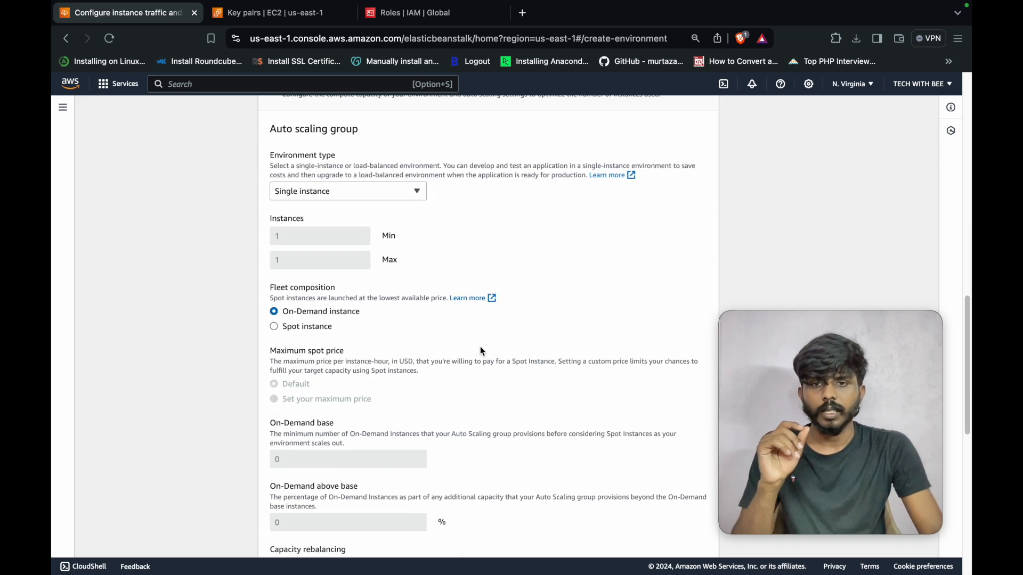
scroll(428, 371, down, 2)
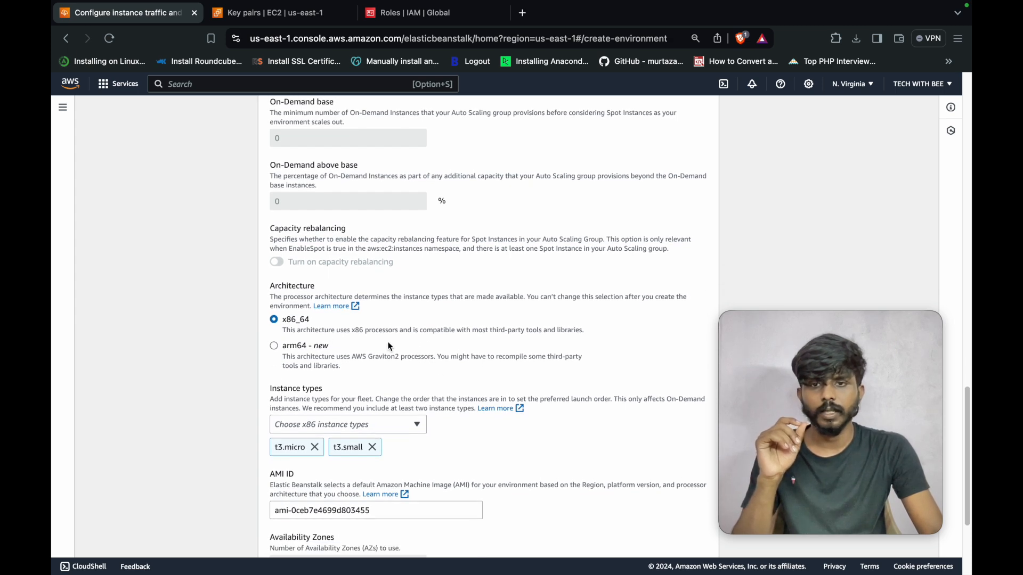
scroll(459, 346, down, 2)
scroll(461, 353, down, 2)
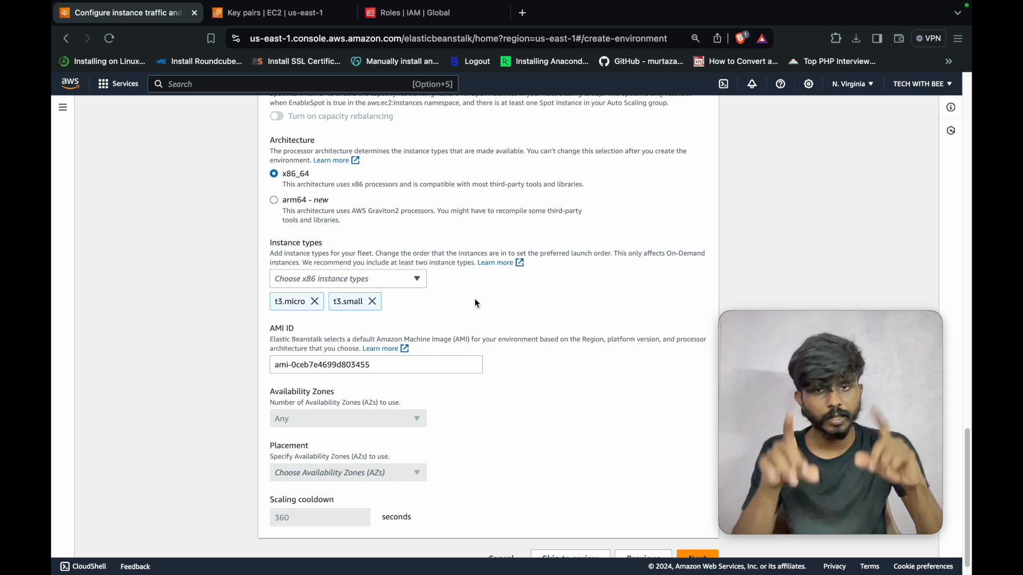
click(416, 279)
click(416, 279)
click(416, 280)
scroll(387, 354, up, 10)
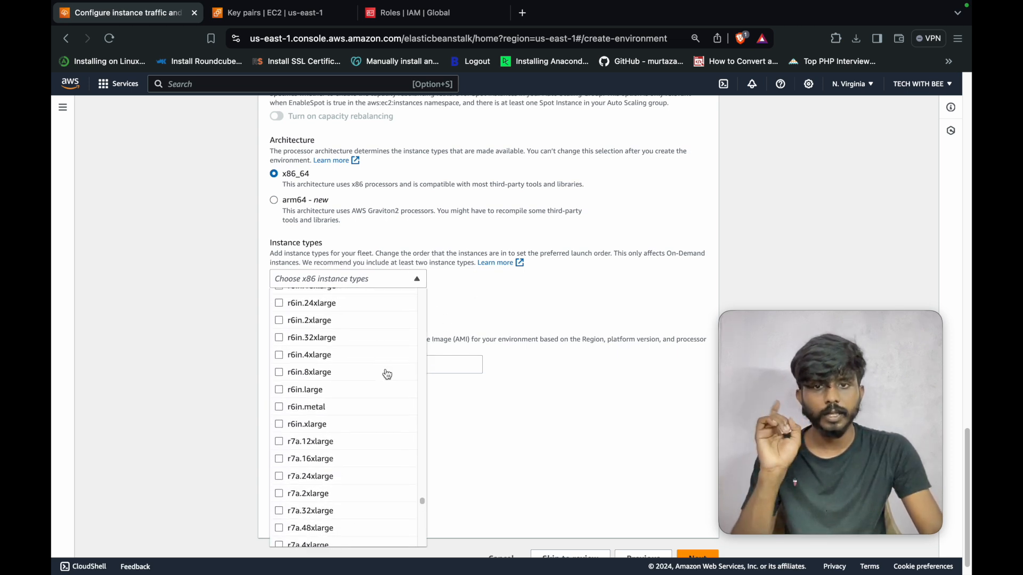
click(532, 379)
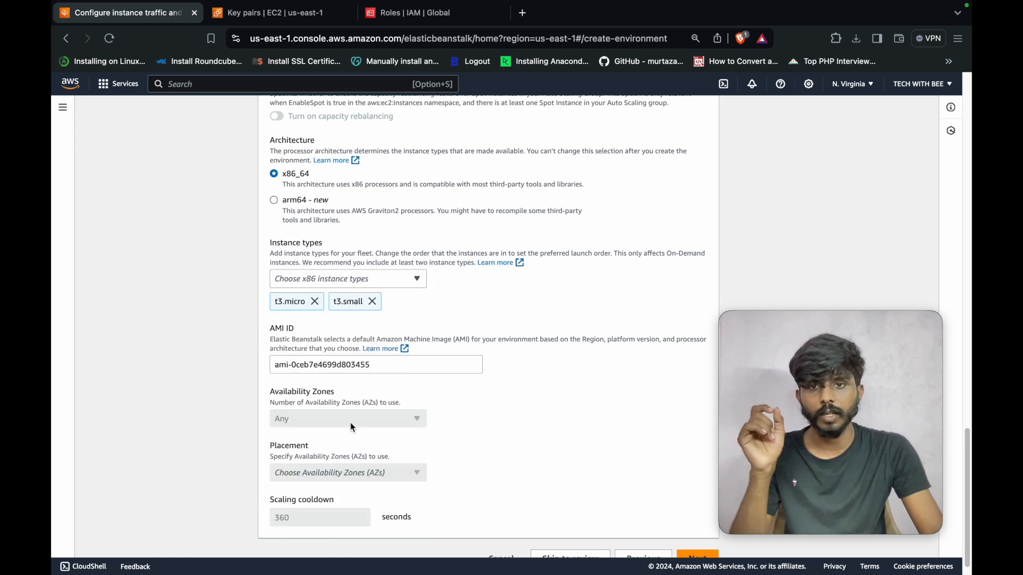
scroll(532, 383, down, 1)
click(687, 532)
scroll(577, 450, down, 20)
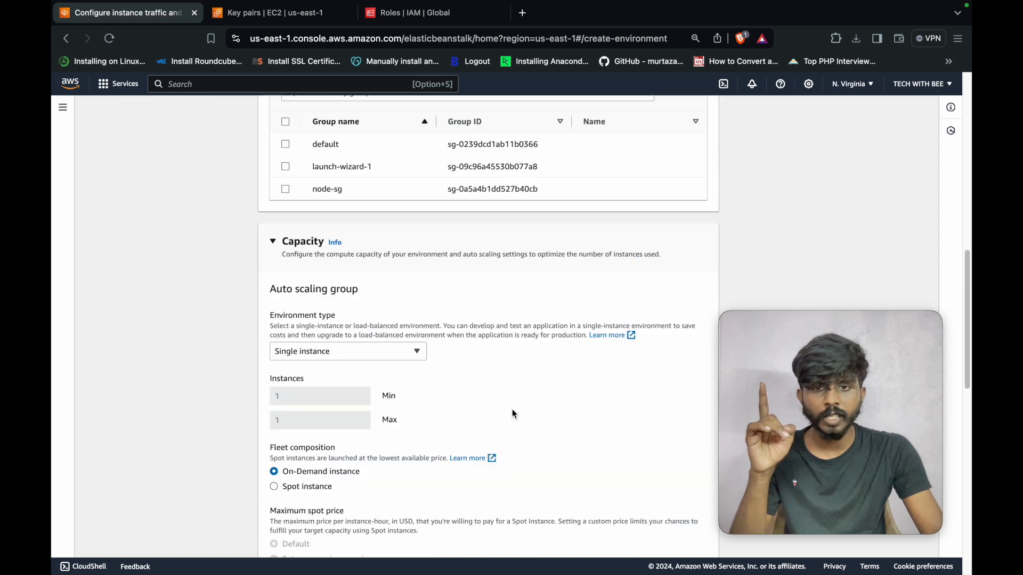
click(688, 536)
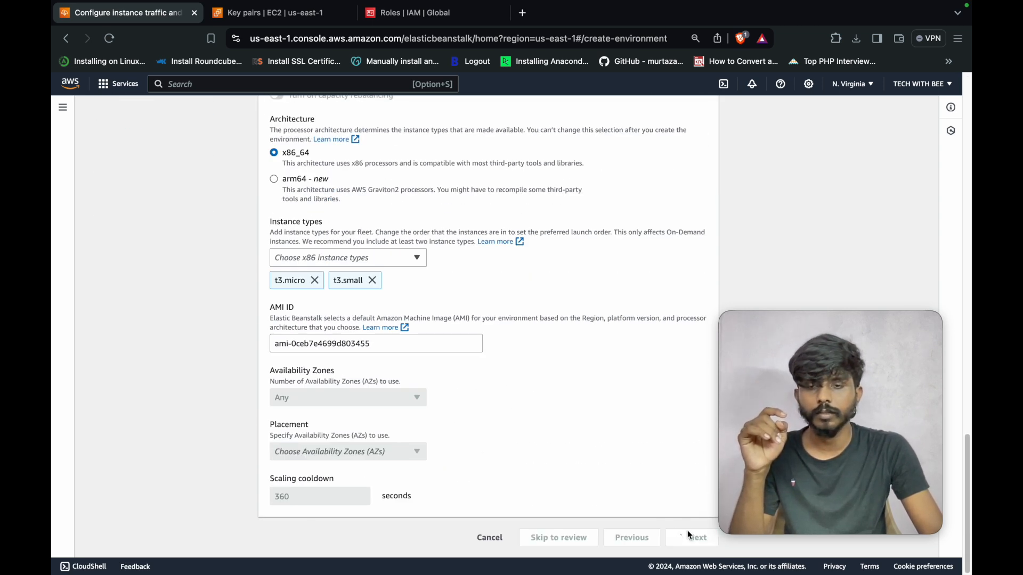
scroll(534, 425, up, 2)
- Review Monitoring, Managed updates (Tuesdays 20:53 UTC) and All at once deployments down to Platform software
scroll(535, 430, up, 1)
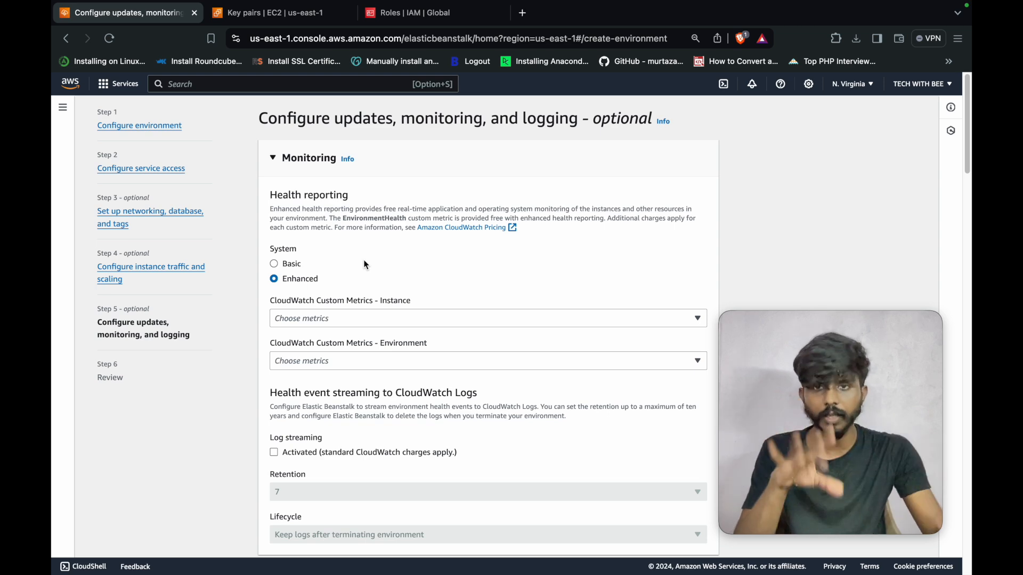
scroll(366, 264, down, 5)
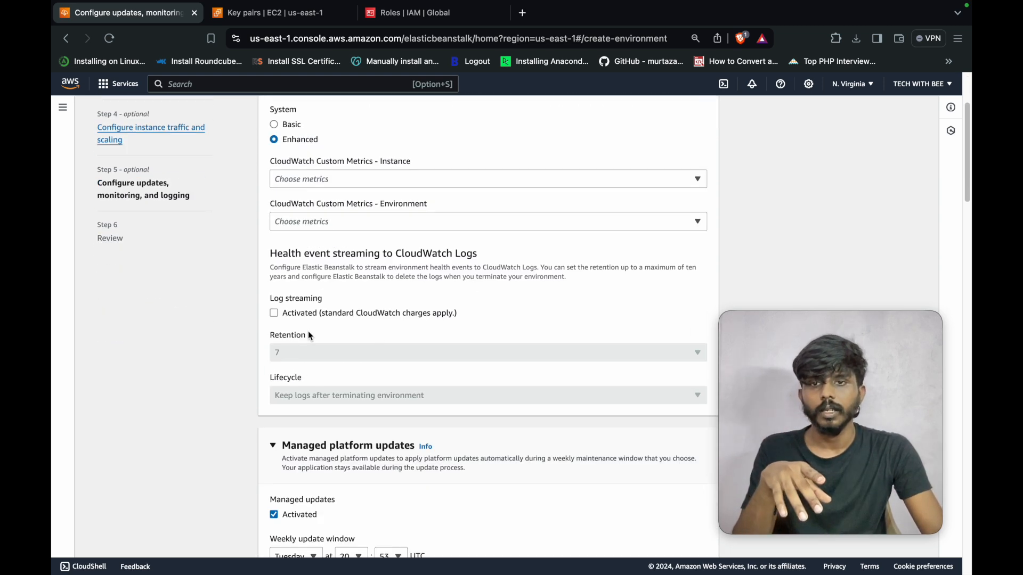
scroll(357, 311, down, 1)
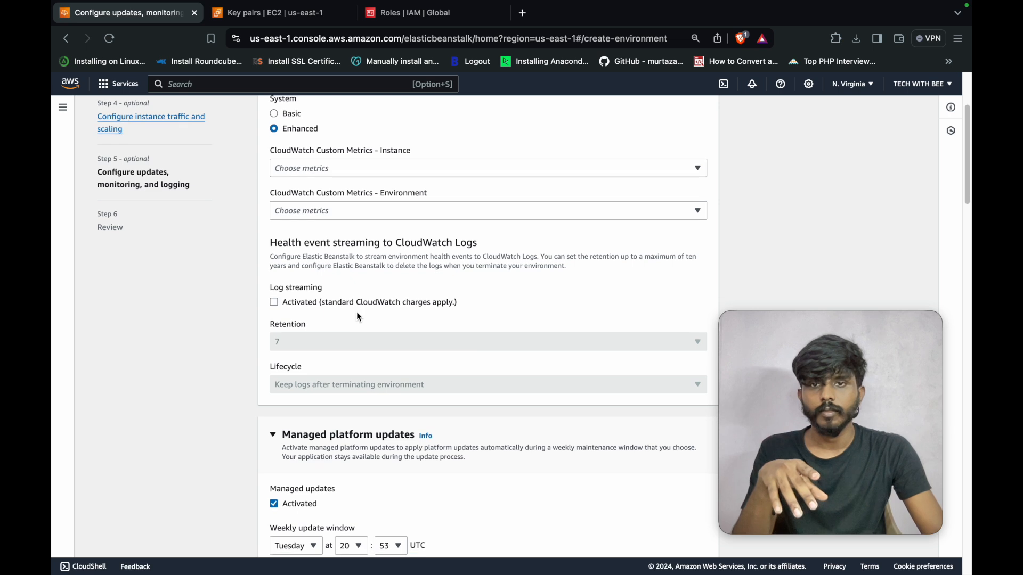
scroll(364, 304, down, 2)
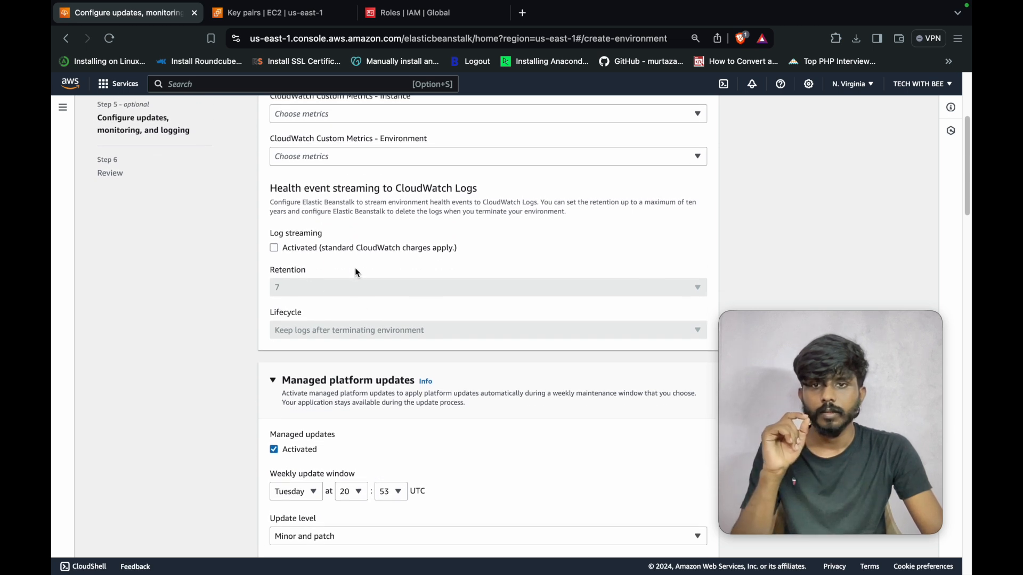
scroll(367, 285, up, 1)
scroll(385, 320, down, 2)
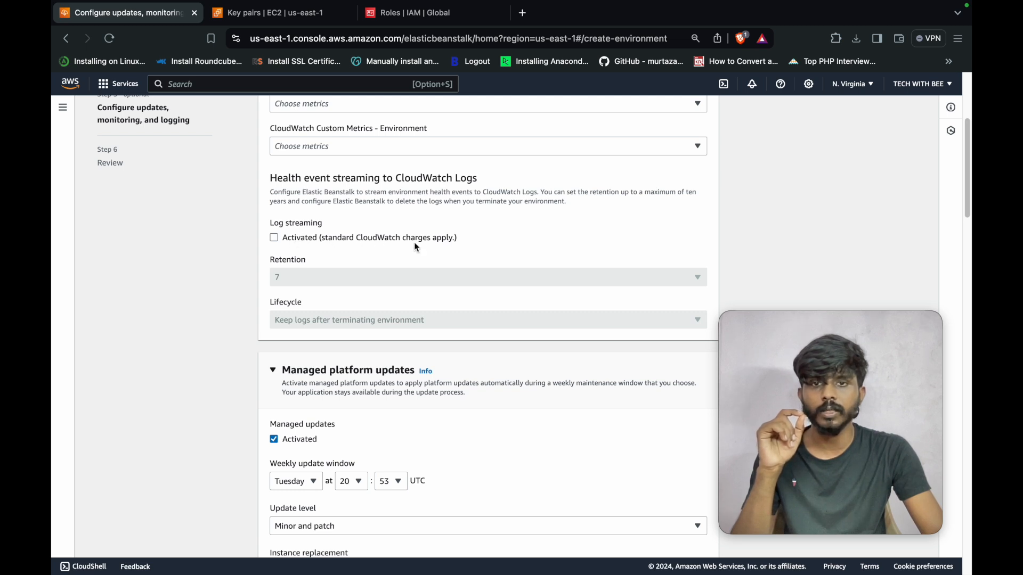
scroll(400, 268, down, 2)
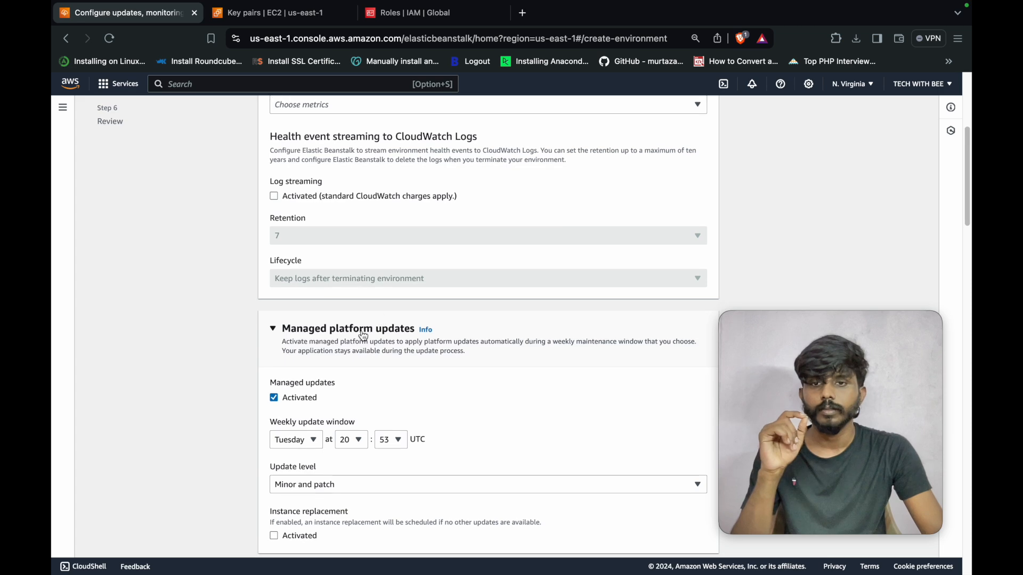
scroll(364, 334, up, 1)
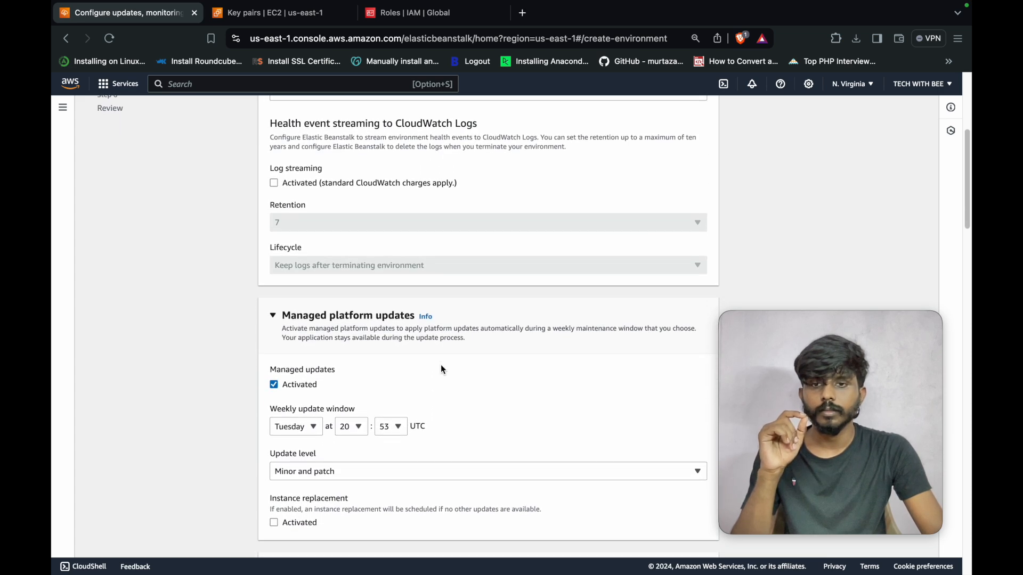
scroll(442, 368, down, 10)
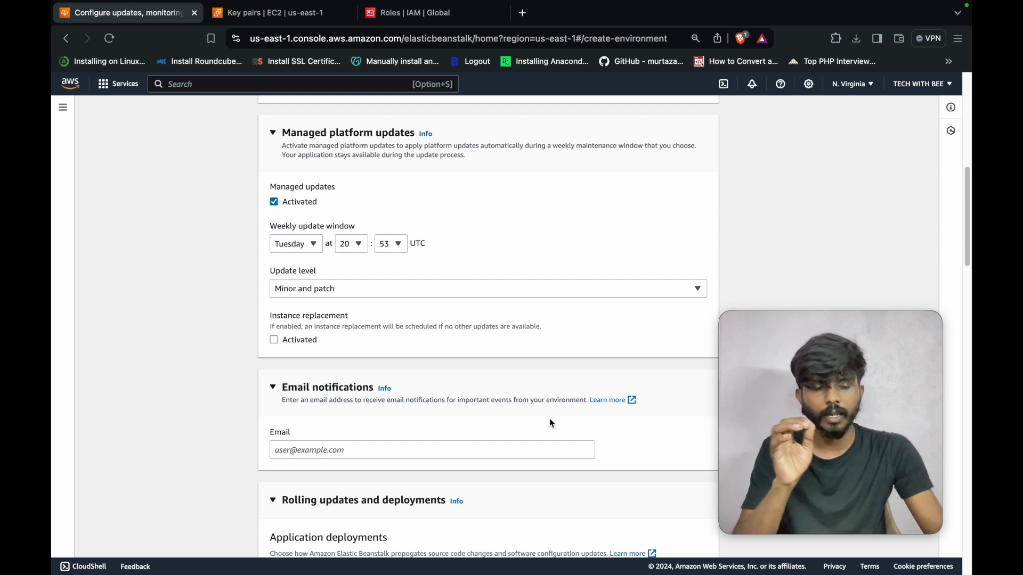
scroll(521, 422, up, 1)
scroll(514, 432, down, 1)
scroll(514, 432, down, 5)
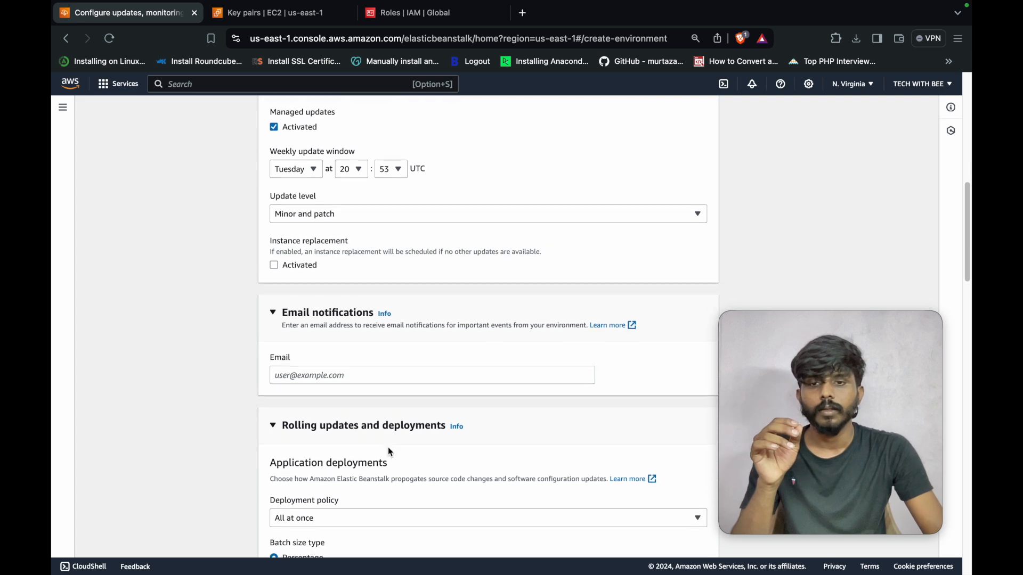
scroll(360, 455, down, 2)
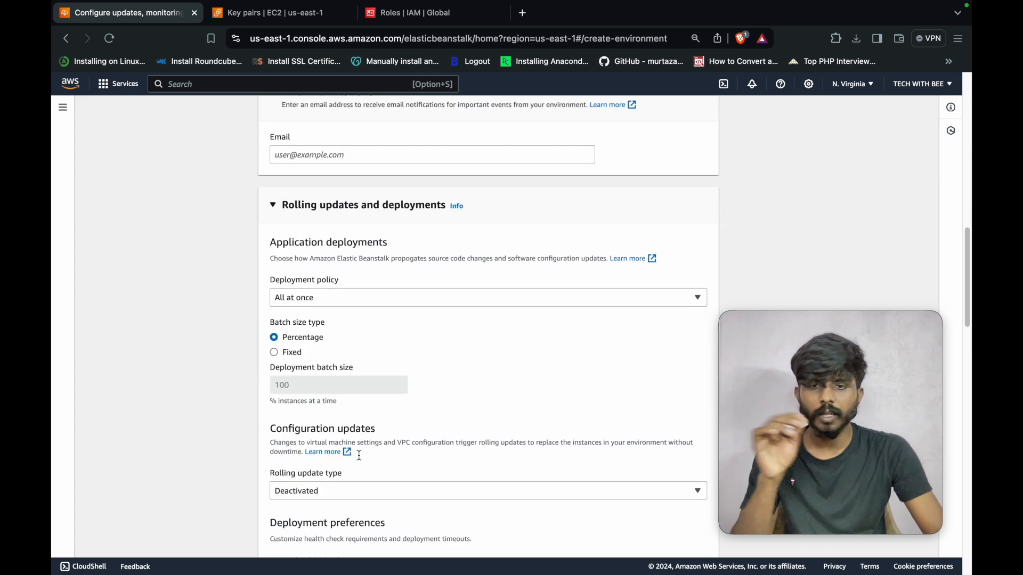
scroll(359, 456, down, 1)
scroll(376, 457, up, 2)
scroll(377, 459, down, 4)
scroll(367, 467, down, 3)
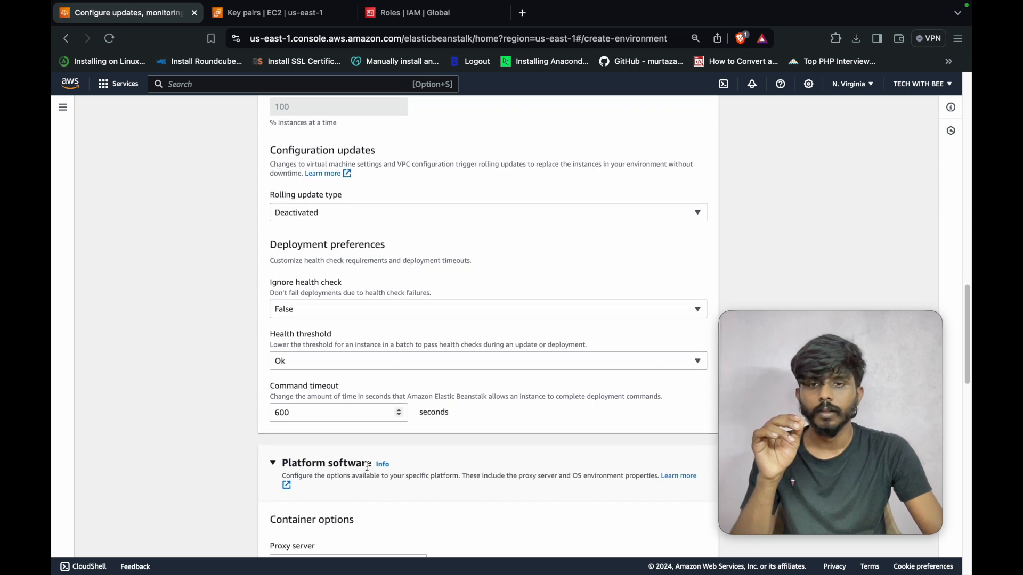
scroll(367, 467, down, 2)
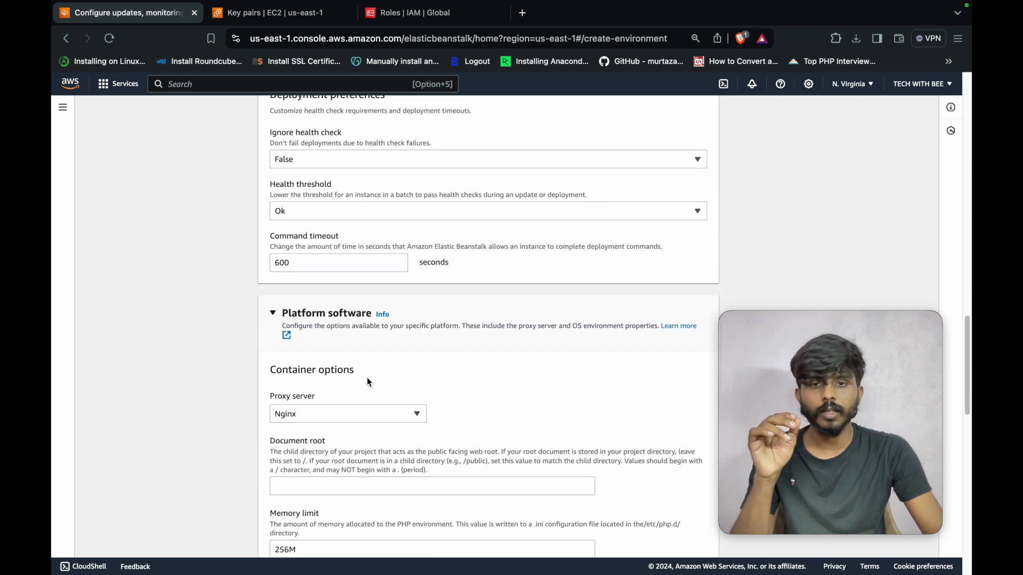
- Switch the proxy server from Nginx to Apache and keep the 256M PHP memory limit
click(378, 420)
click(370, 429)
scroll(436, 407, down, 1)
scroll(435, 410, down, 2)
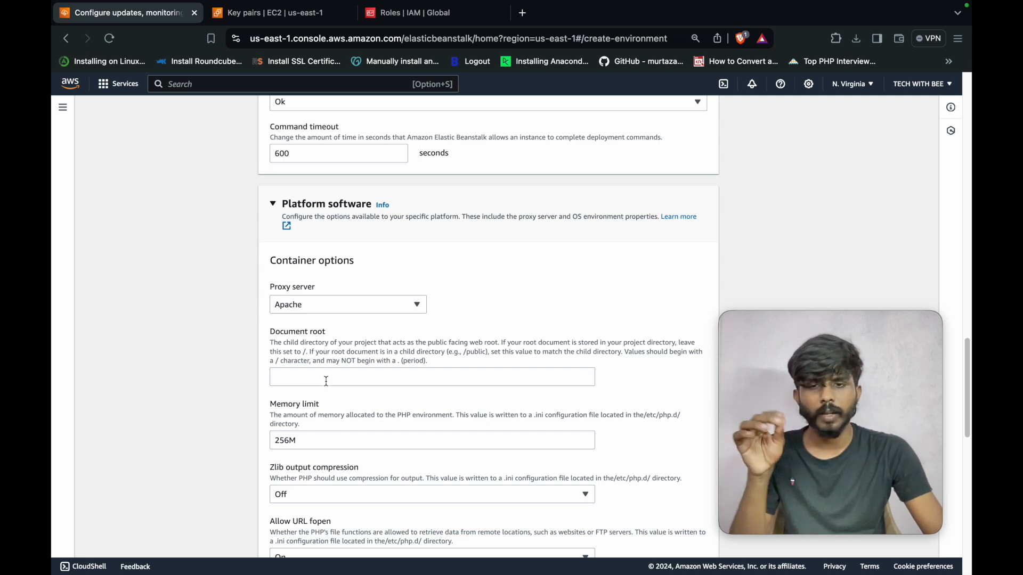
scroll(388, 382, down, 1)
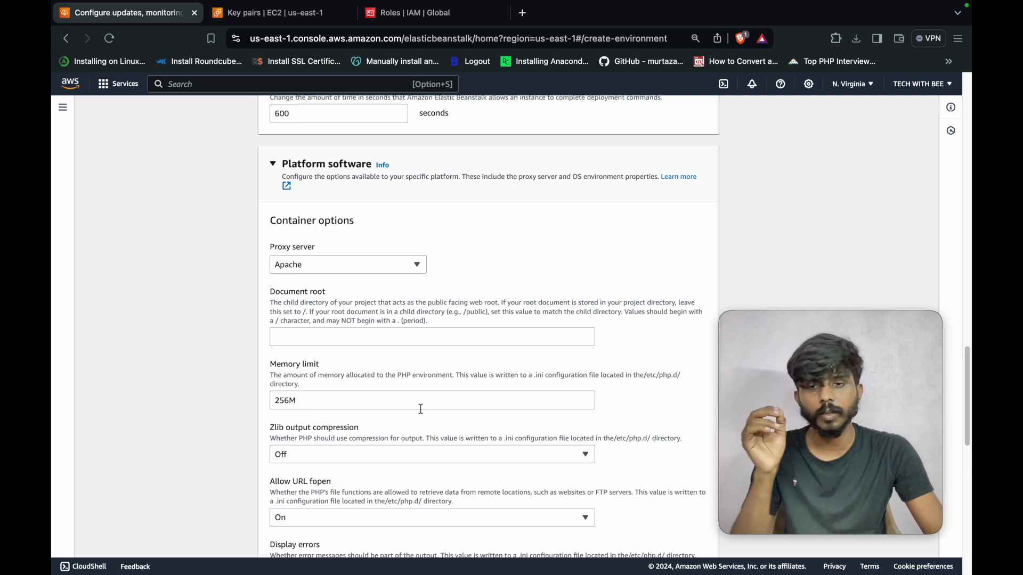
scroll(421, 409, up, 3)
scroll(373, 421, down, 2)
click(325, 433)
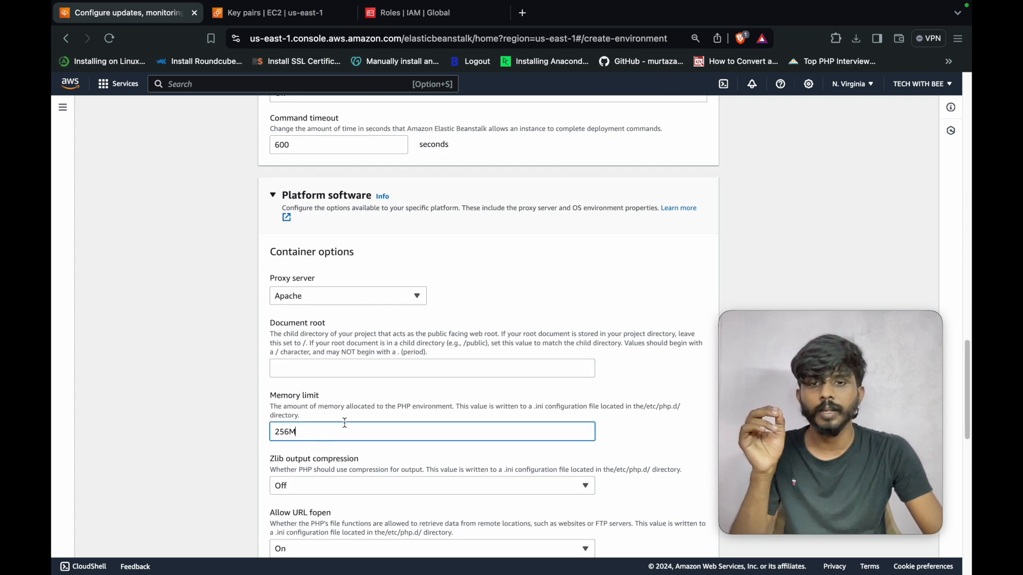
- Leave CloudWatch log streaming and S3 log rotation off, then proceed to the review step
scroll(433, 399, down, 5)
scroll(449, 412, down, 7)
scroll(449, 412, down, 1)
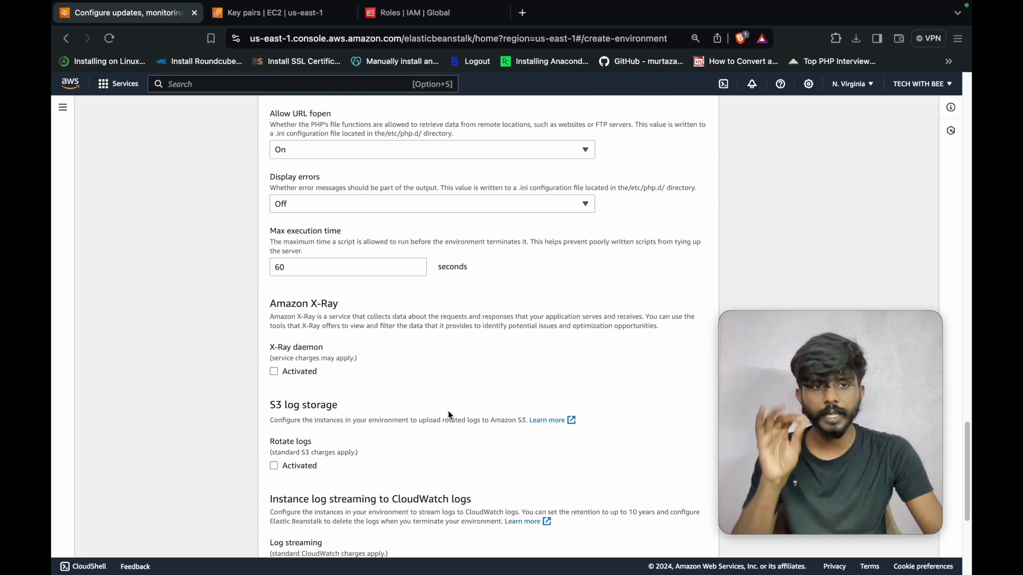
scroll(449, 410, down, 3)
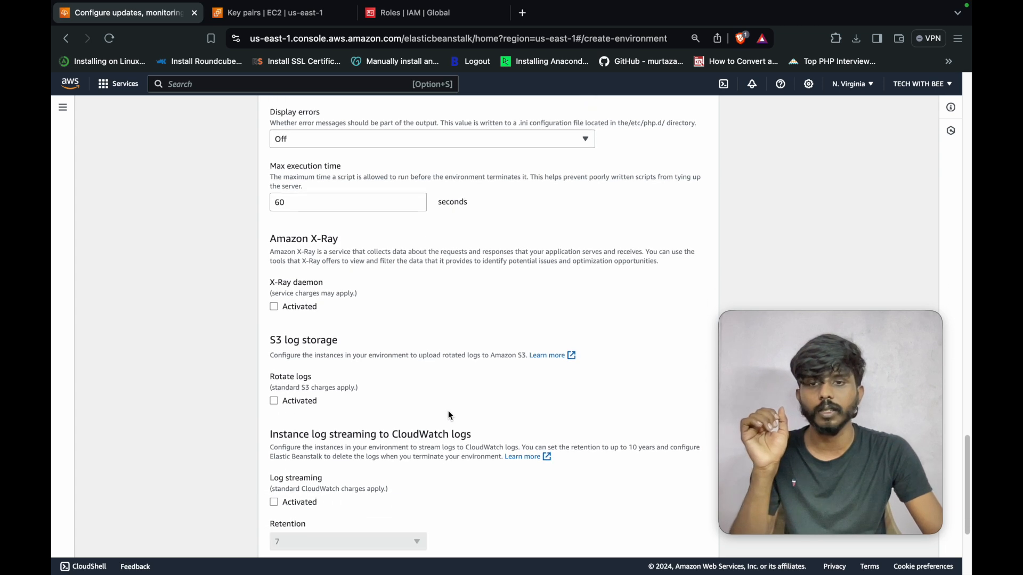
scroll(449, 411, down, 5)
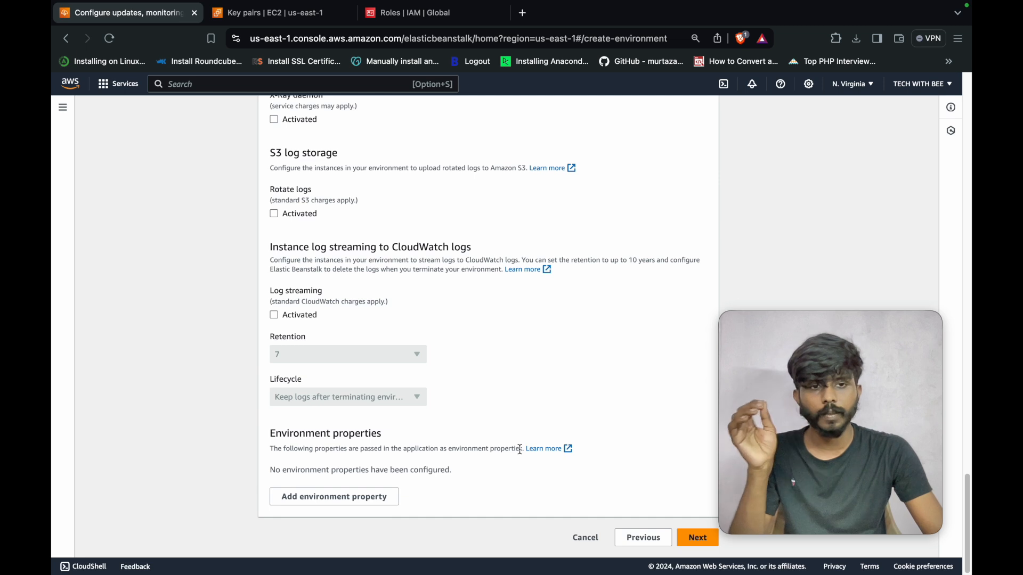
click(694, 538)
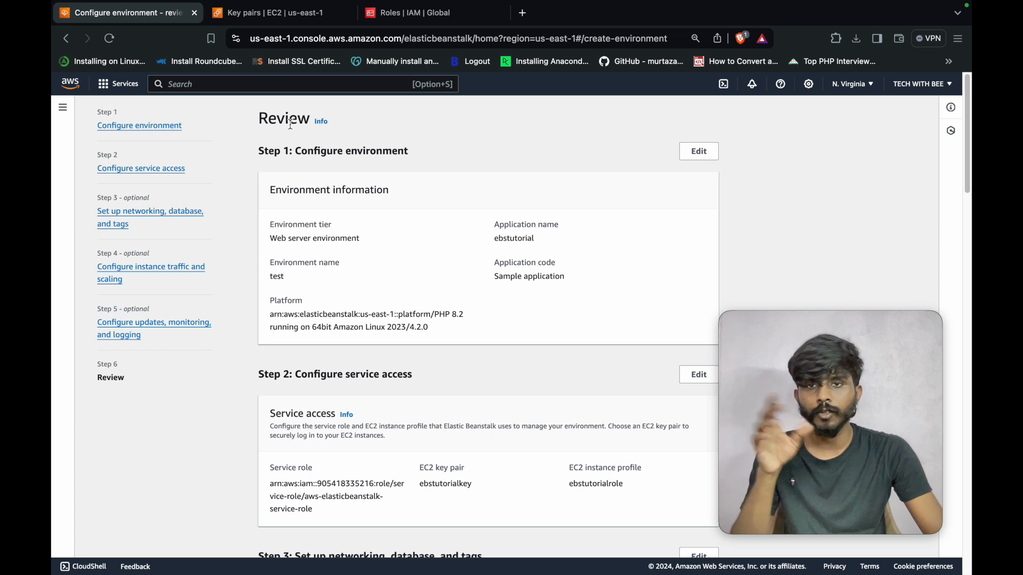
- Check the Web server tier, application ebstutorial, environment name test and PHP 8.2 platform
click(267, 240)
drag(268, 240, 370, 243)
drag(493, 240, 559, 231)
drag(390, 285, 269, 277)
drag(493, 277, 571, 276)
scroll(480, 298, down, 3)
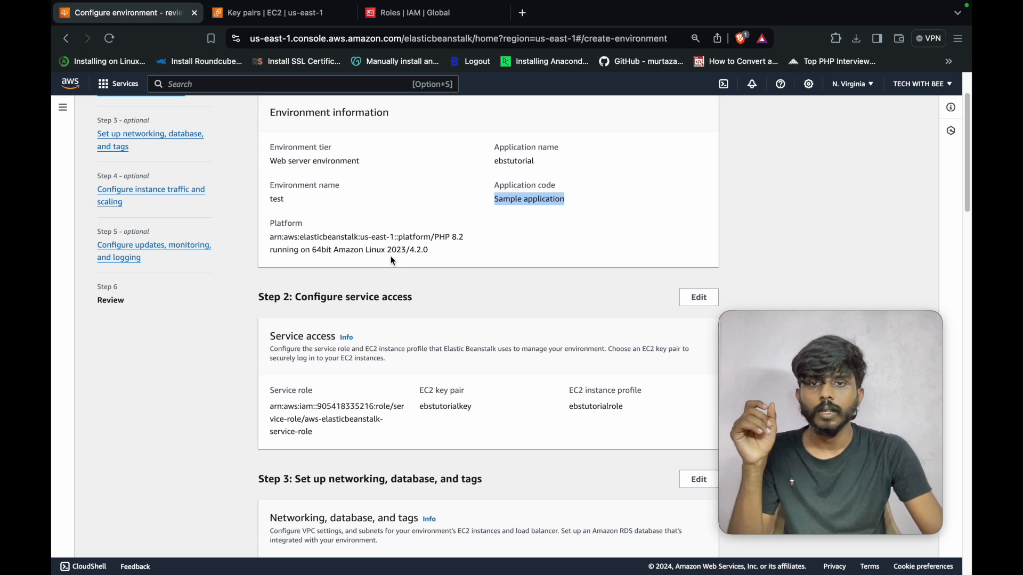
drag(435, 237, 468, 237)
click(437, 261)
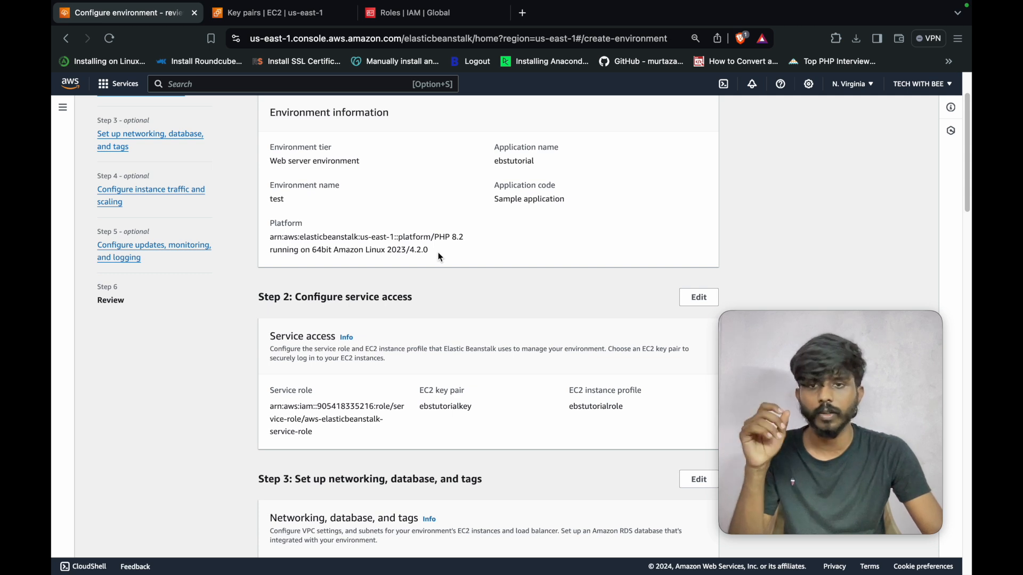
- Check the service role and ebstutorialkey key pair, then submit to launch the test environment
scroll(440, 258, down, 1)
scroll(450, 307, down, 3)
drag(272, 331, 360, 364)
click(434, 331)
drag(420, 331, 651, 328)
scroll(573, 342, down, 10)
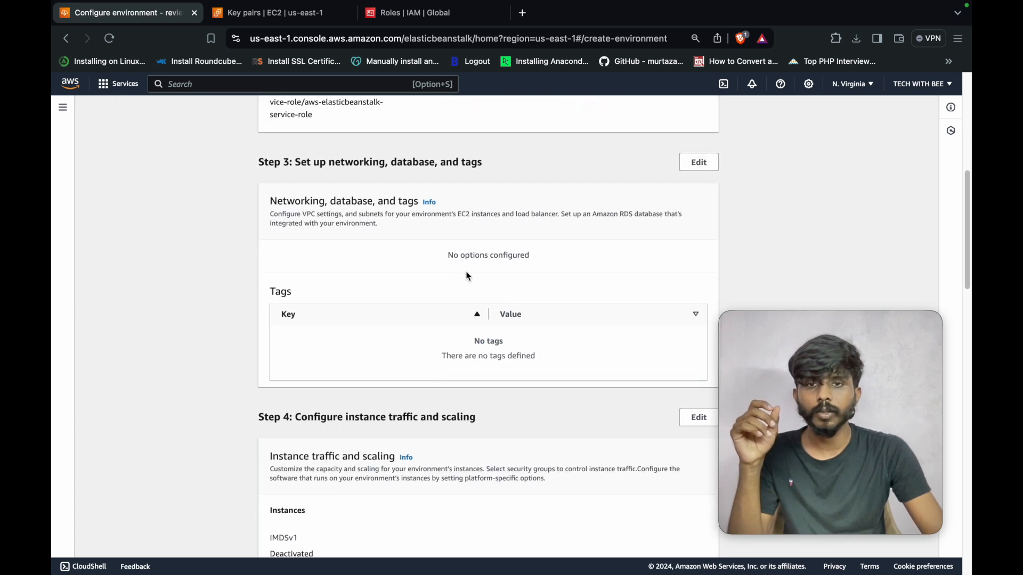
scroll(520, 338, down, 10)
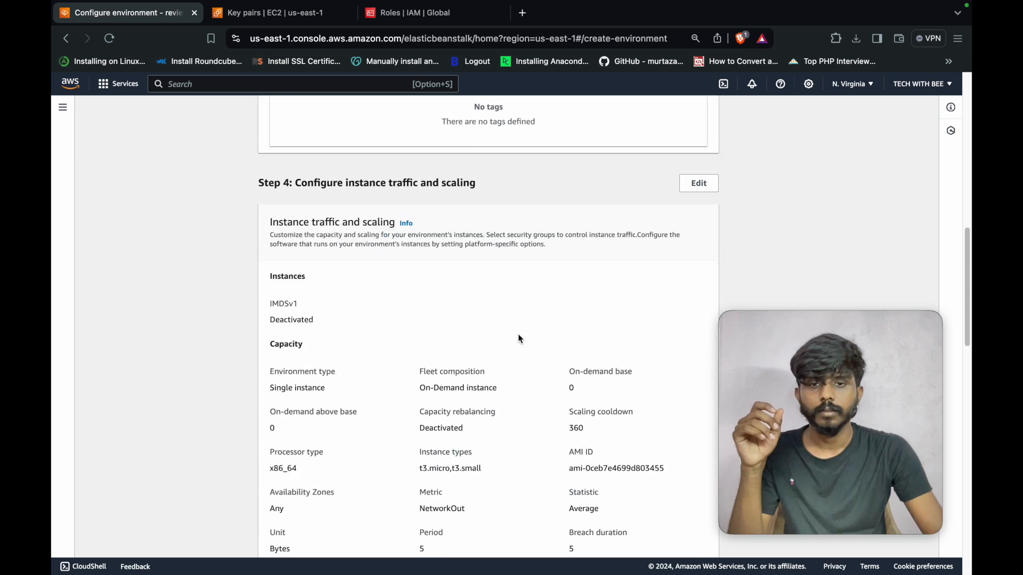
scroll(521, 339, down, 5)
scroll(520, 339, down, 8)
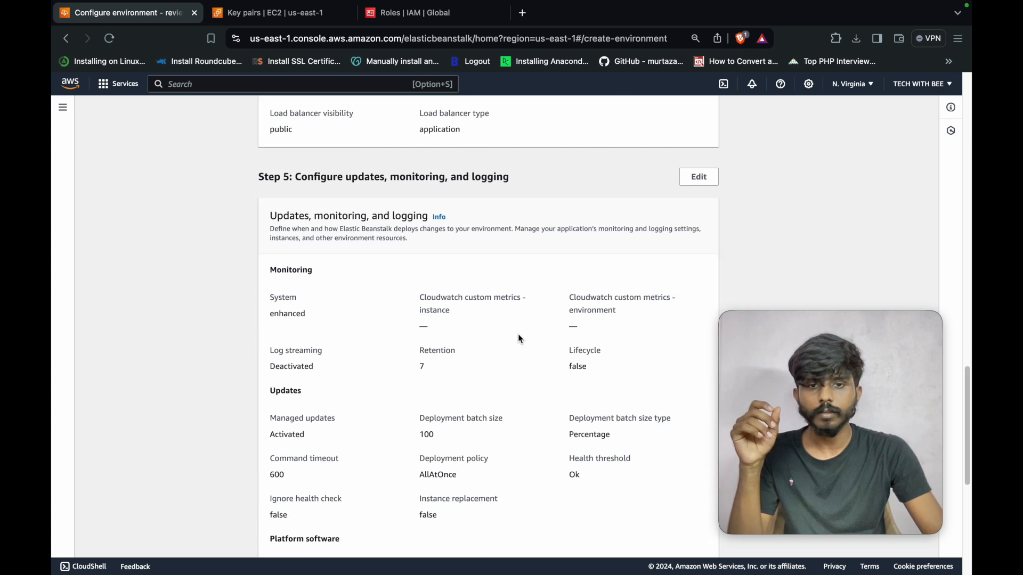
scroll(521, 339, down, 2)
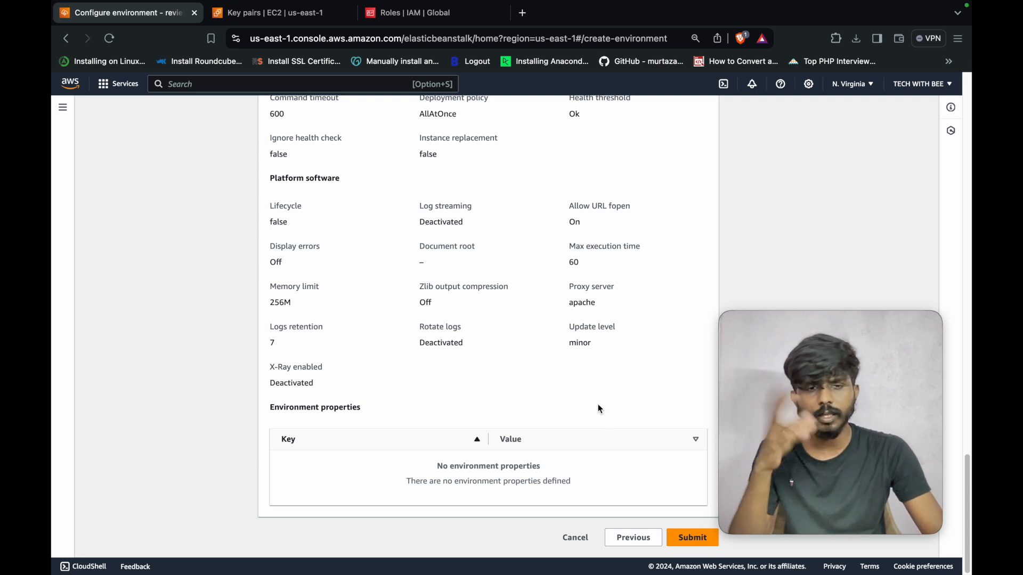
click(692, 543)
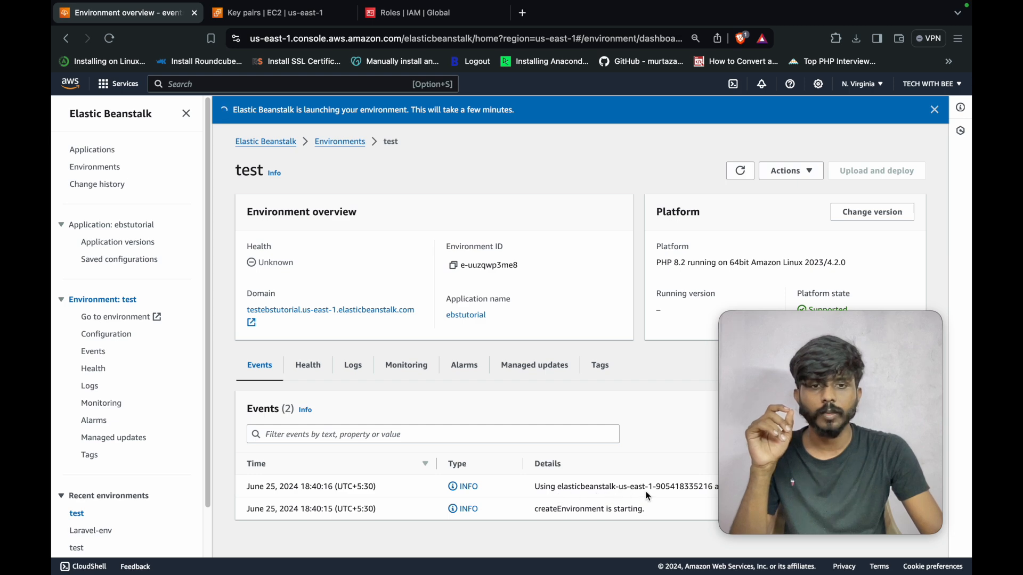
- Refresh the test environment page until it shows a successful launch with Health Ok
click(740, 171)
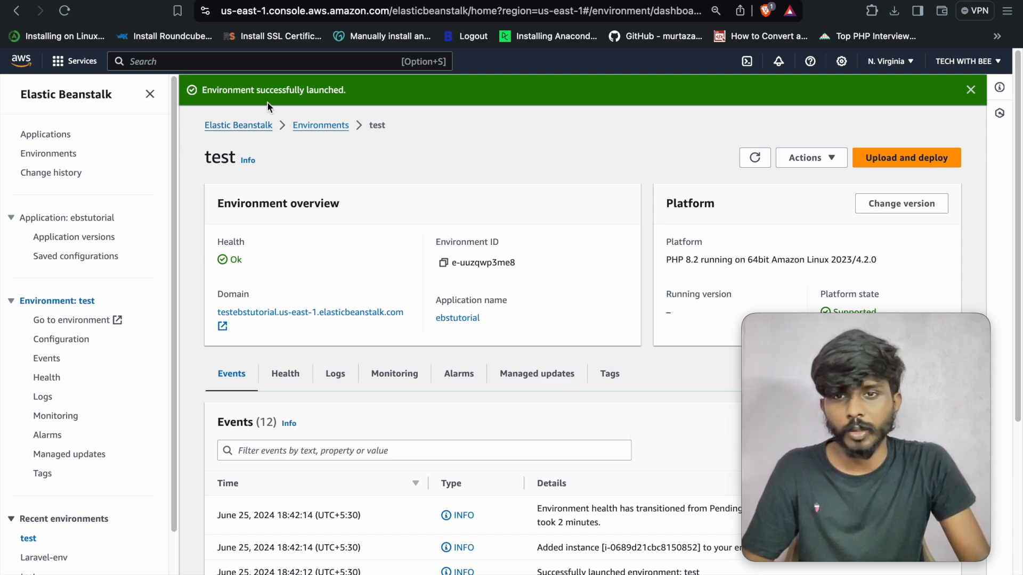
- Refresh the events to confirm the launch, then open the testebstutorial.us-east-1.elasticbeanstalk.com domain
scroll(580, 248, down, 5)
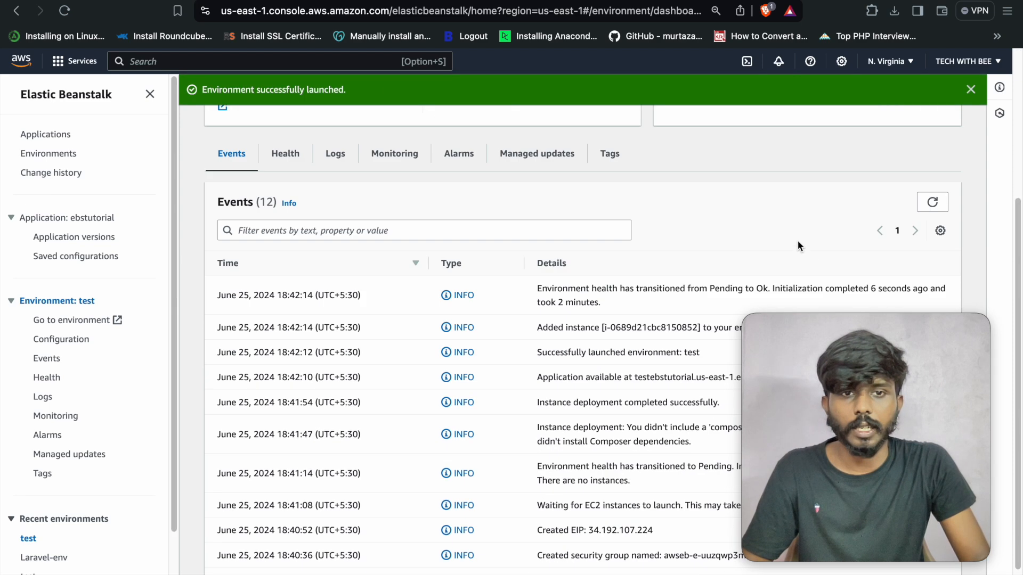
click(932, 202)
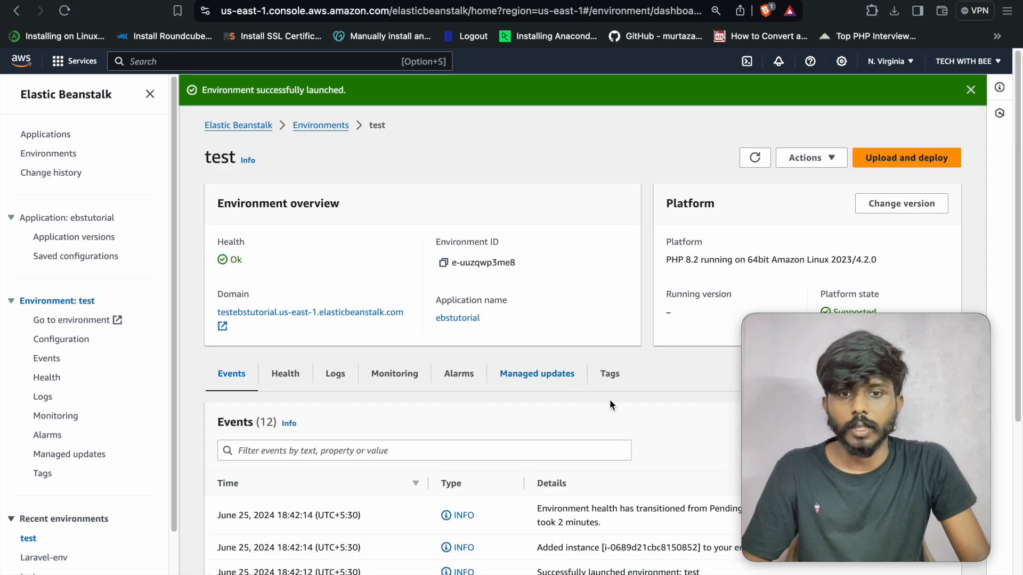
scroll(609, 399, down, 6)
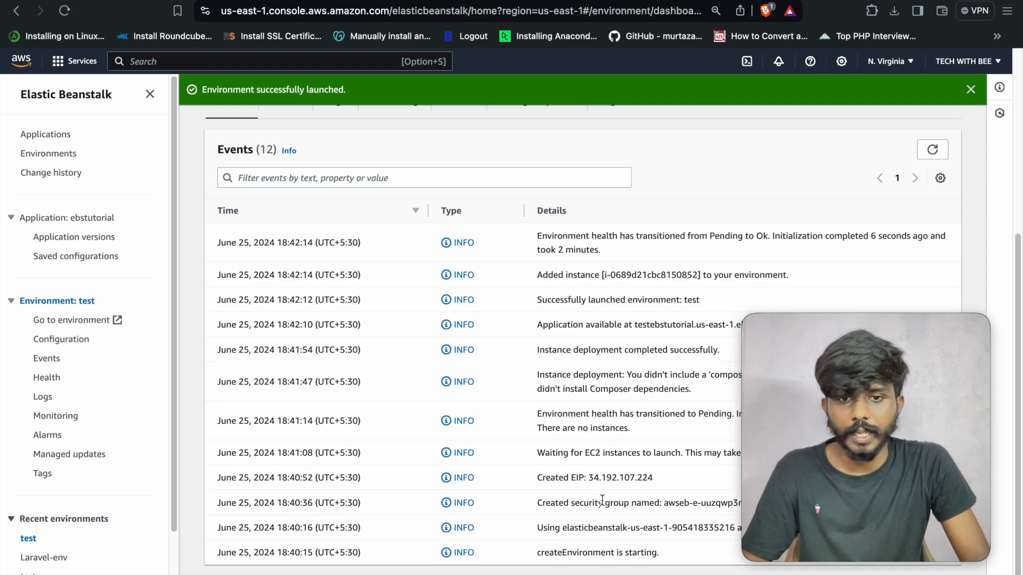
scroll(539, 442, up, 2)
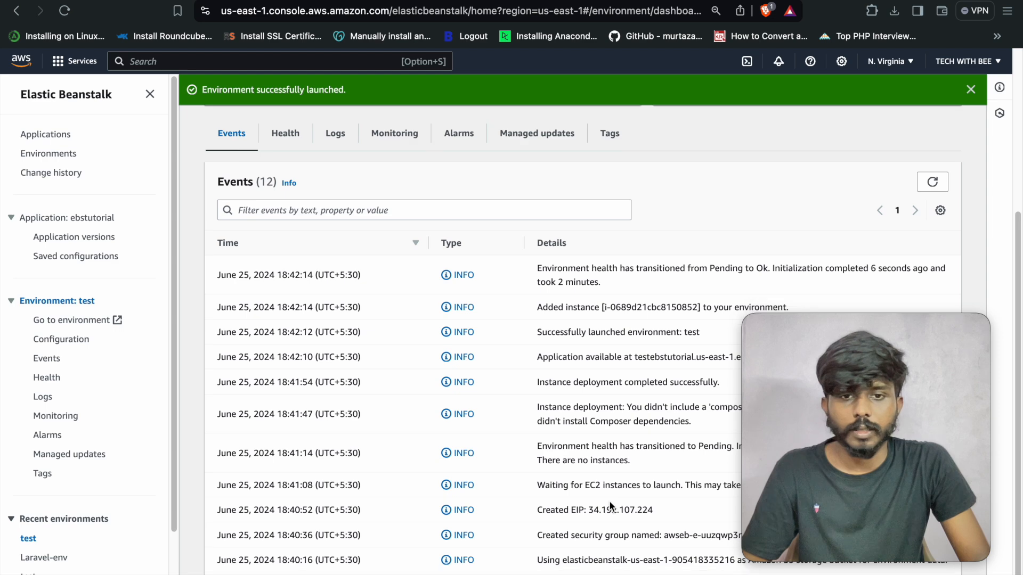
scroll(646, 517, down, 1)
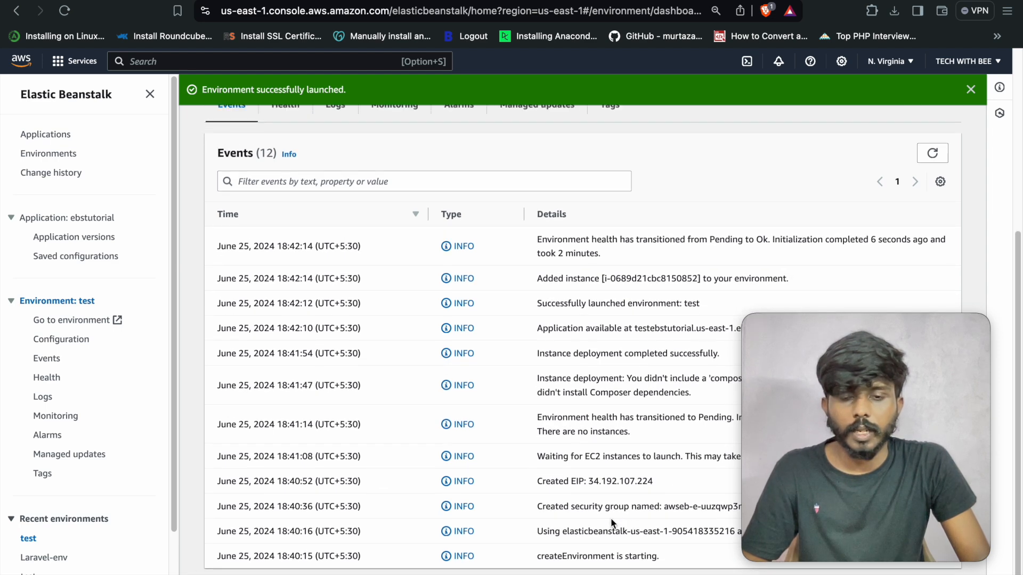
scroll(610, 512, up, 4)
scroll(261, 207, up, 2)
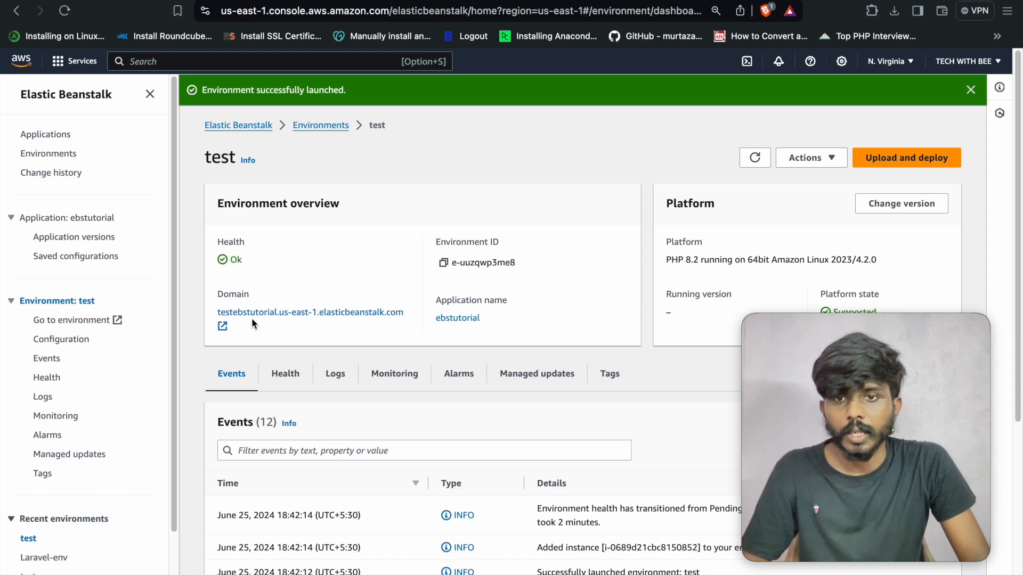
click(269, 317)
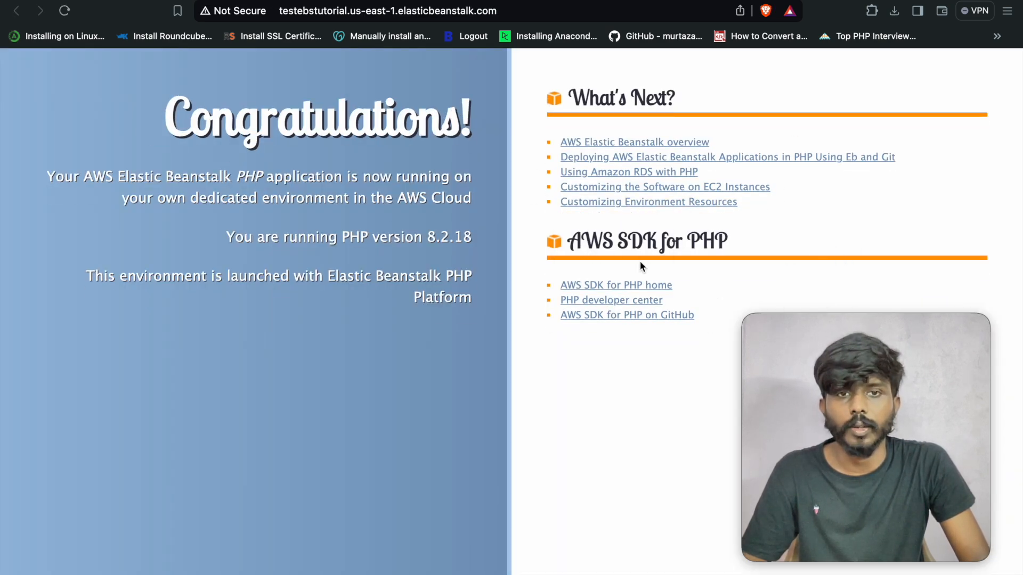
- Close the Congratulations page and return to the Environments list
key(super+w)
click(328, 125)
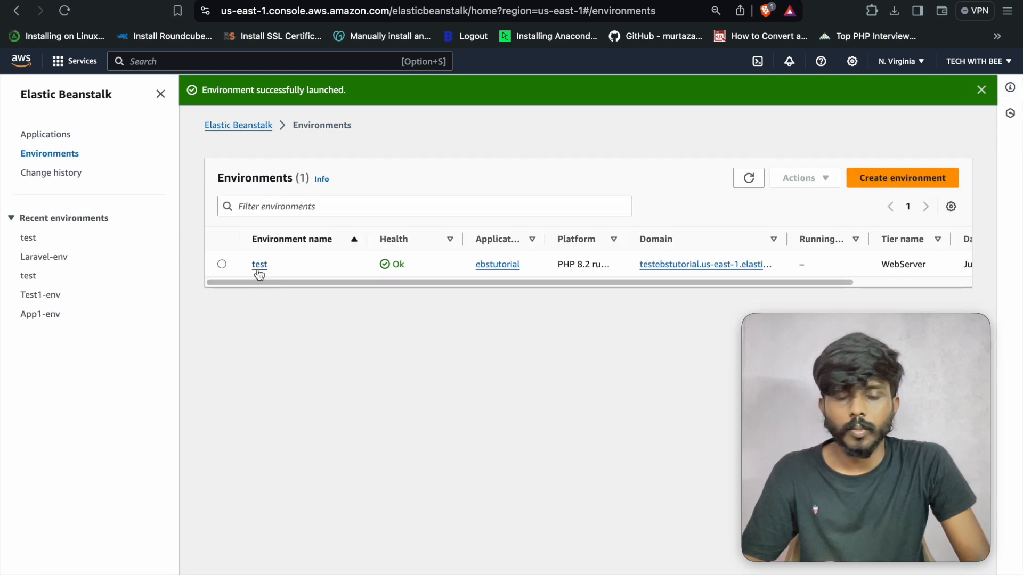
click(899, 179)
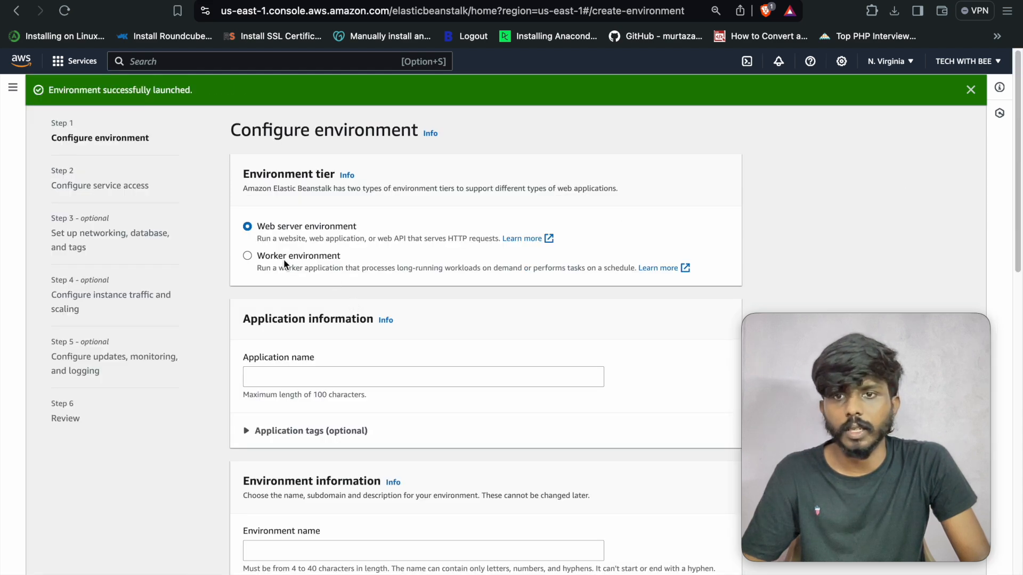
scroll(334, 444, down, 3)
click(314, 459)
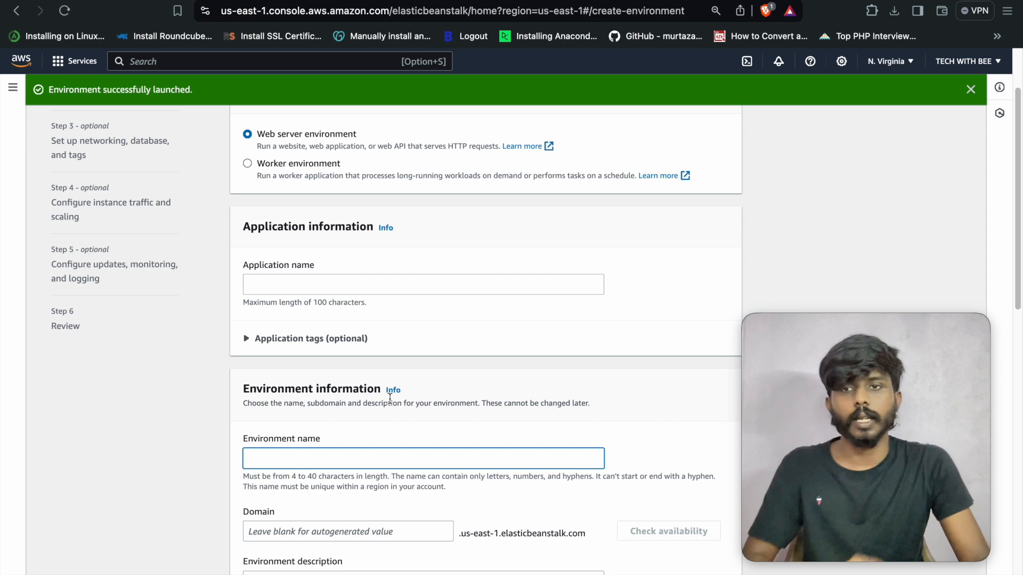
scroll(262, 368, up, 3)
click(971, 89)
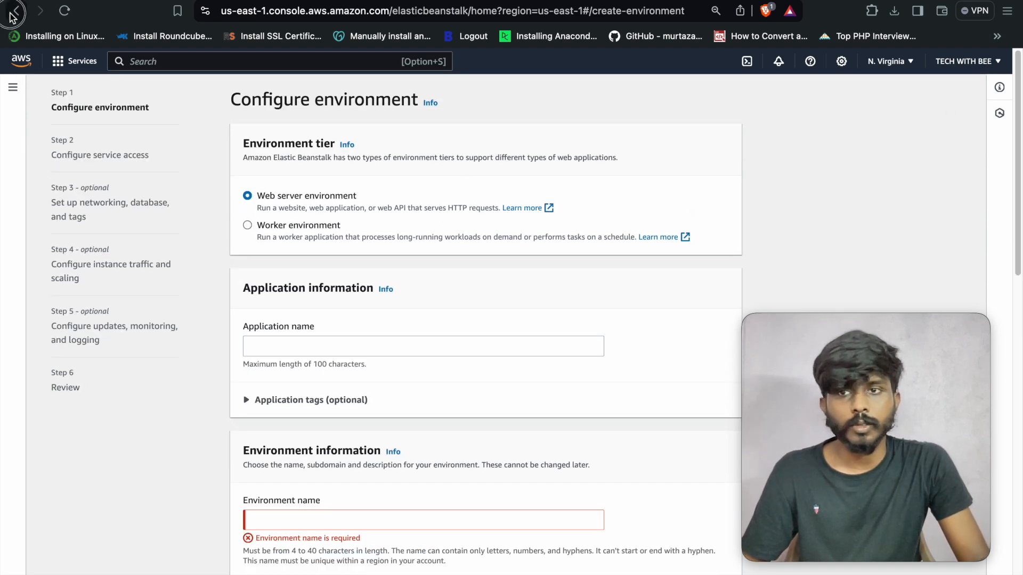
click(16, 11)
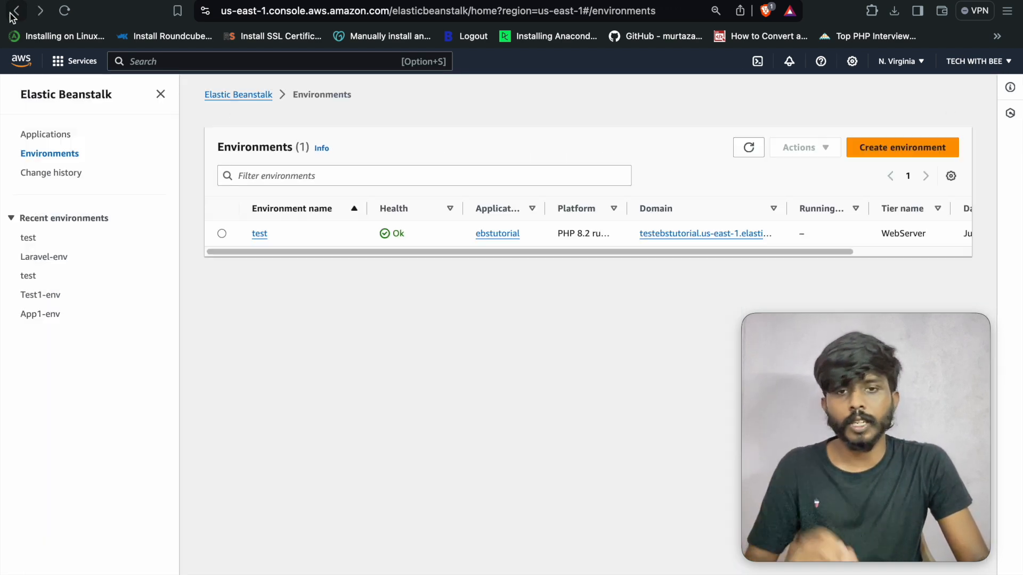
click(267, 237)
click(822, 132)
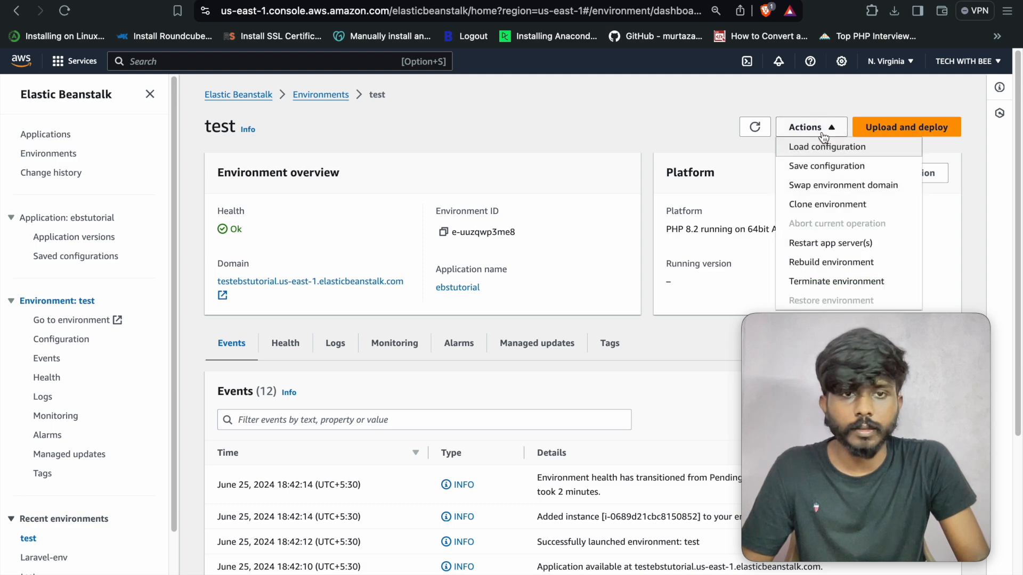
click(829, 187)
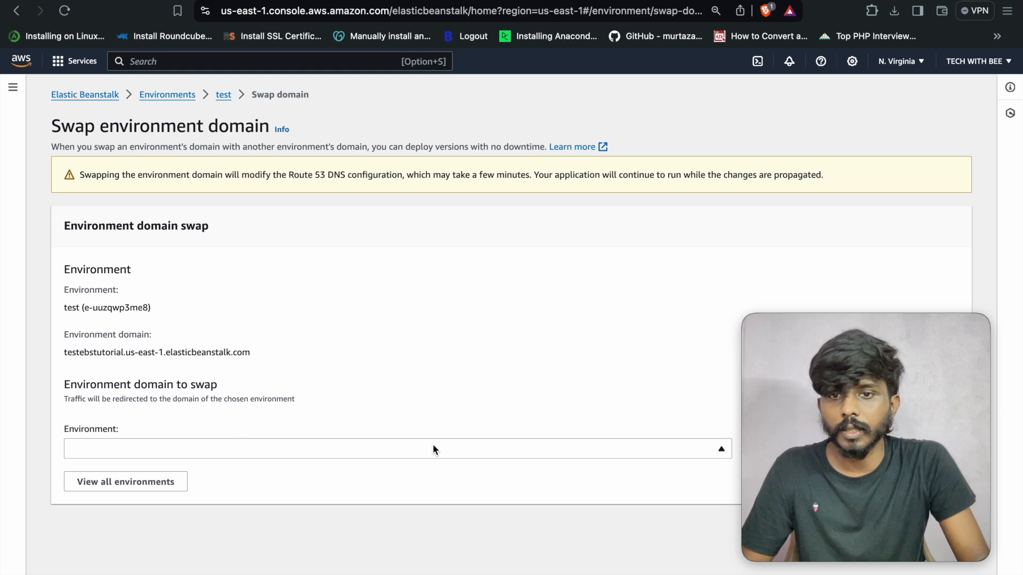
drag(62, 353, 255, 365)
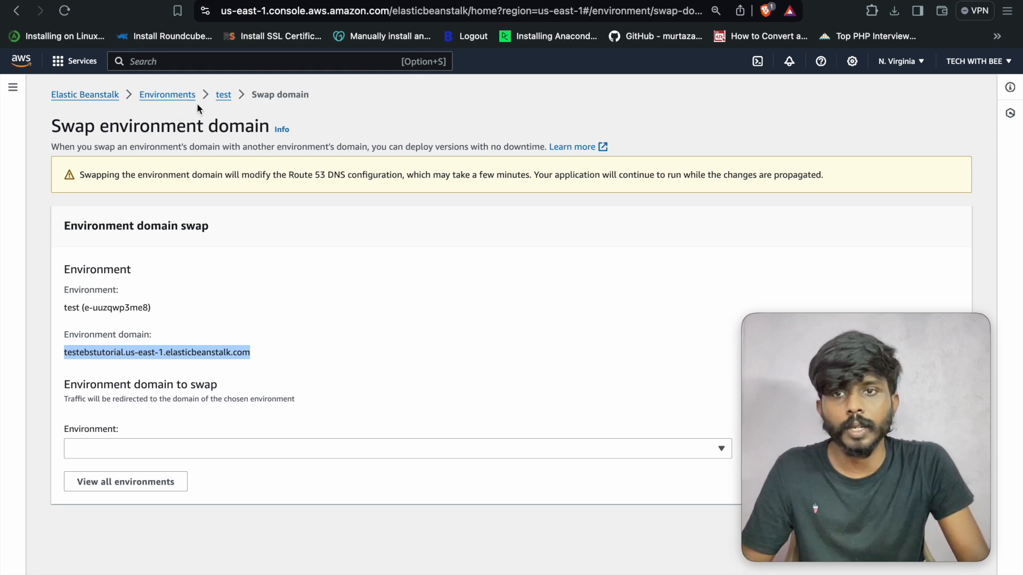
click(222, 96)
click(807, 127)
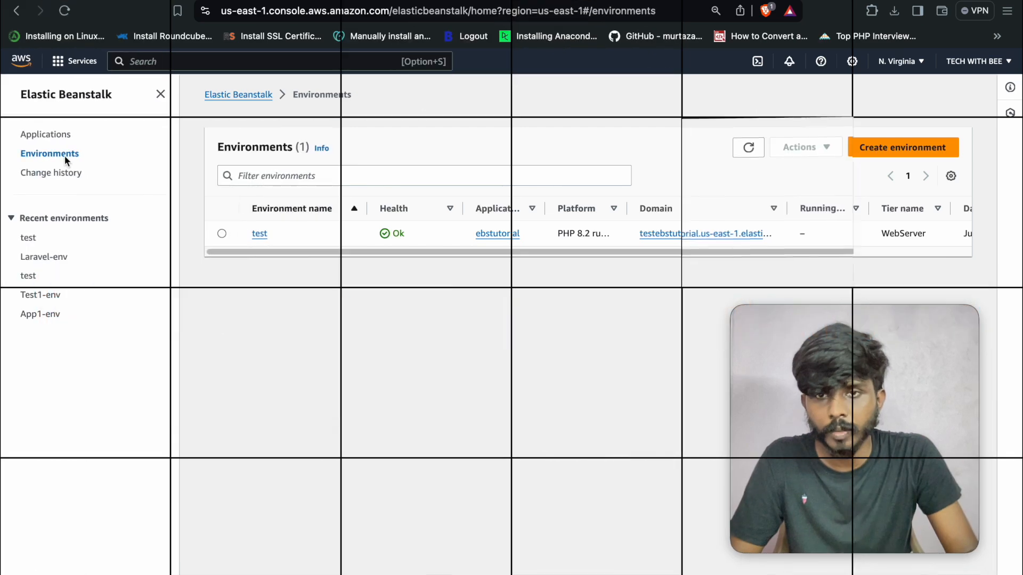
click(258, 235)
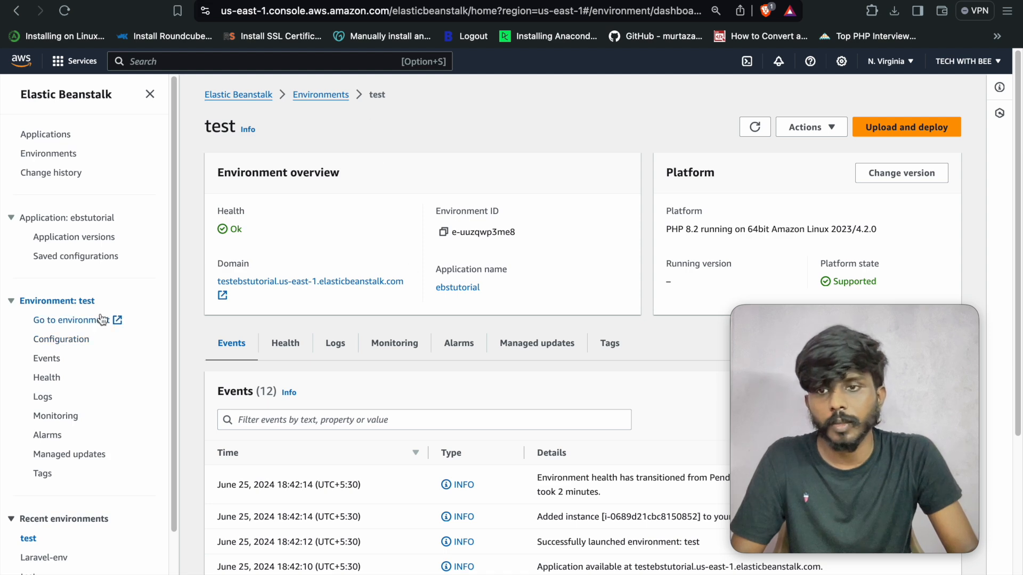
- Open the test environment's configuration and edit its Networking and database section
click(67, 342)
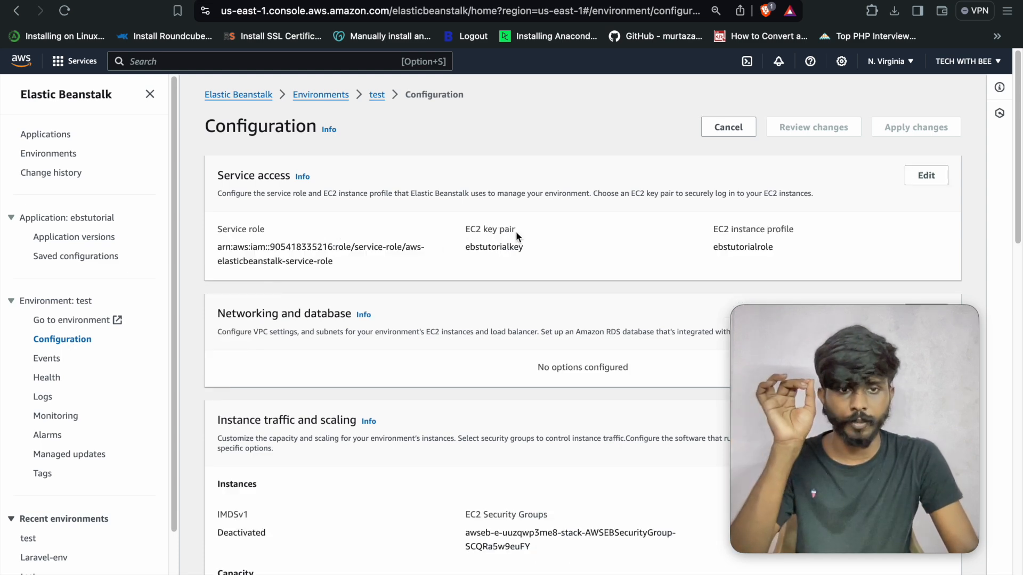
scroll(565, 292, down, 2)
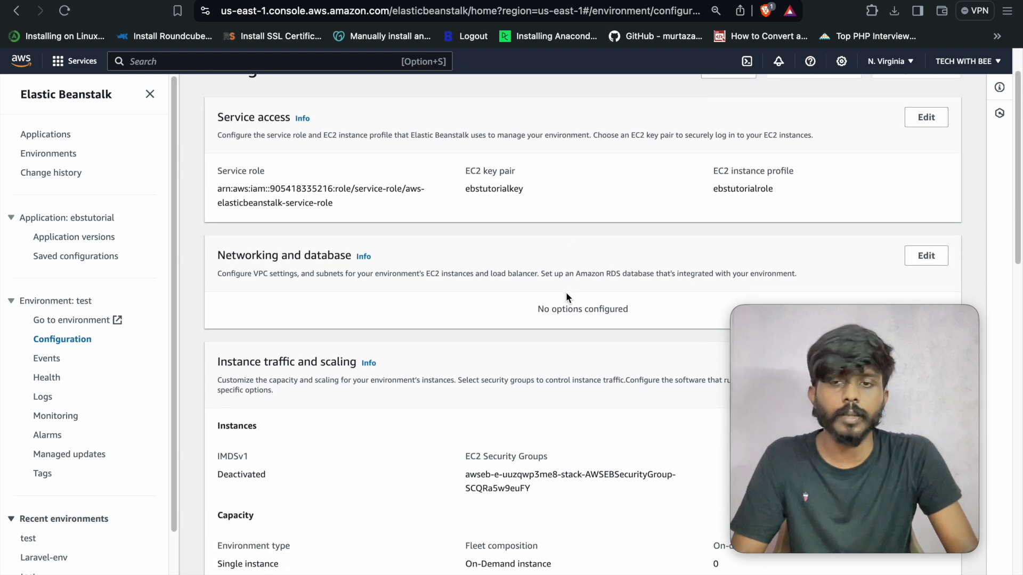
double_click(233, 252)
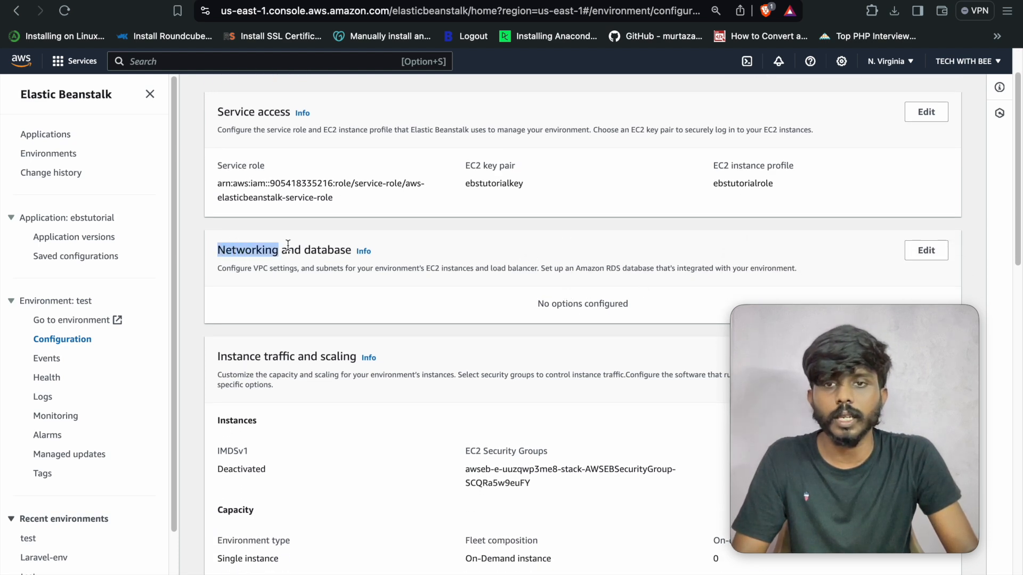
double_click(324, 254)
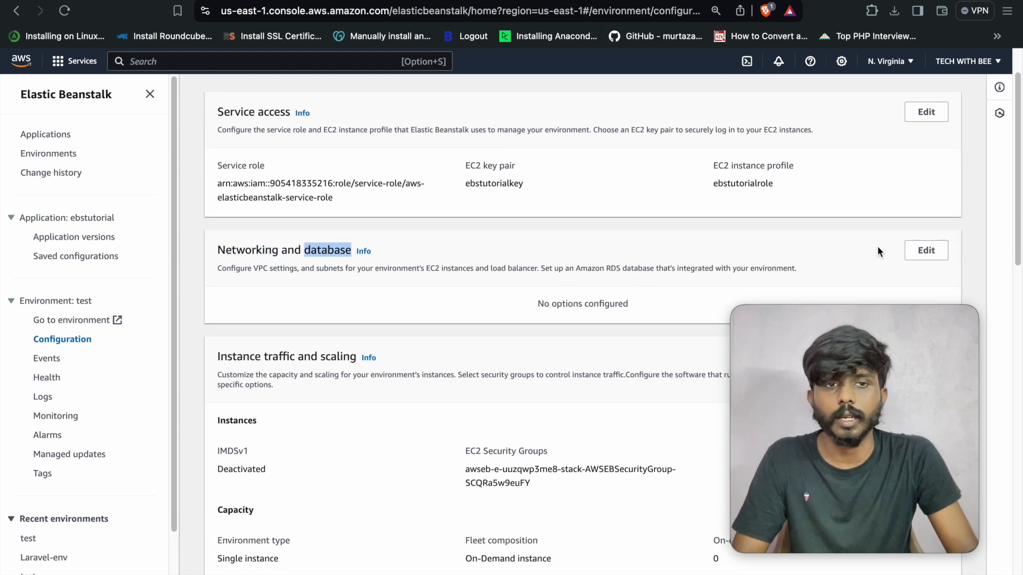
click(929, 253)
- Enable the integrated RDS database and keep mysql as the engine
scroll(314, 277, down, 2)
scroll(244, 275, down, 5)
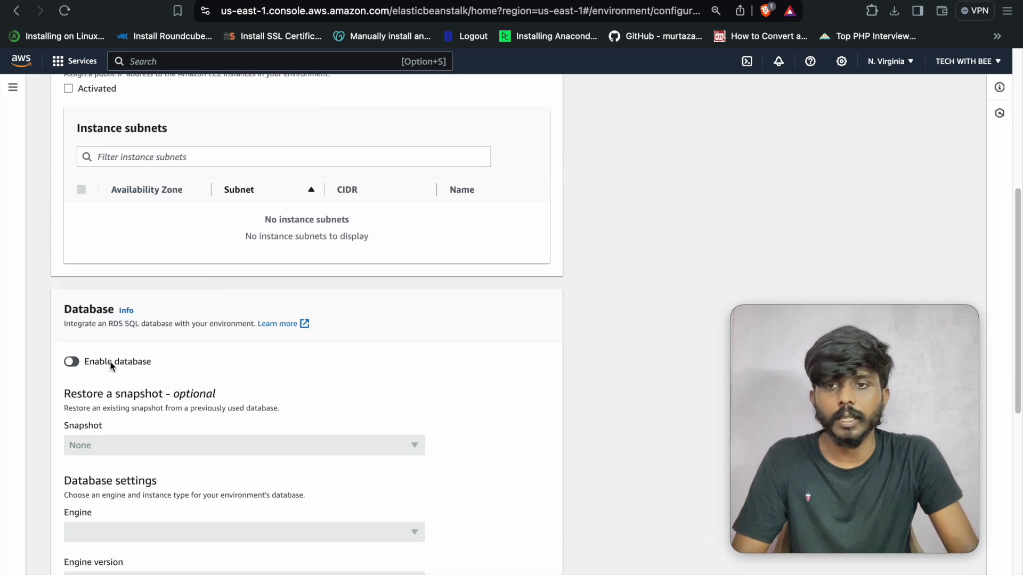
scroll(135, 333, up, 1)
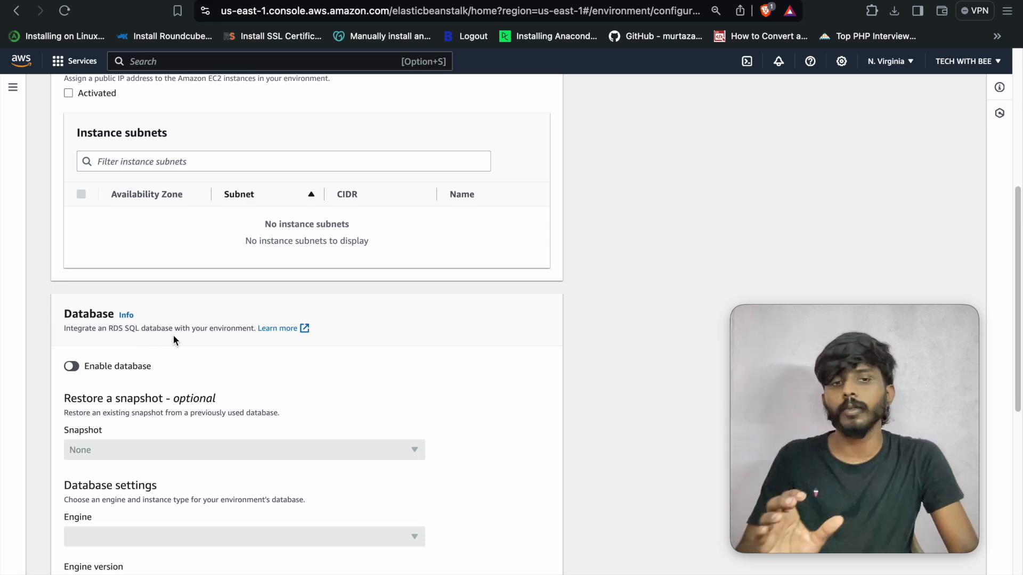
scroll(174, 335, up, 4)
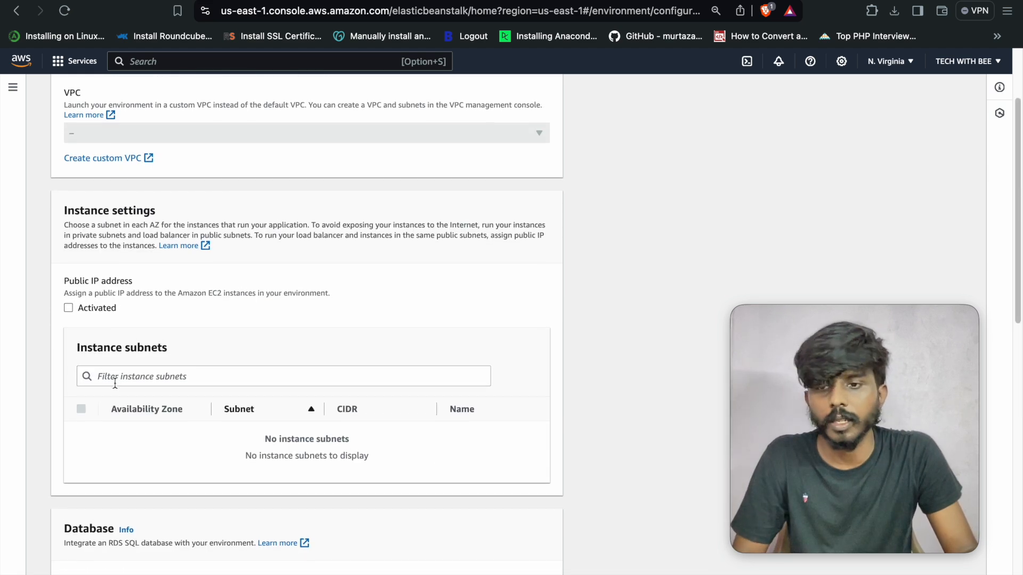
scroll(115, 383, down, 3)
click(72, 427)
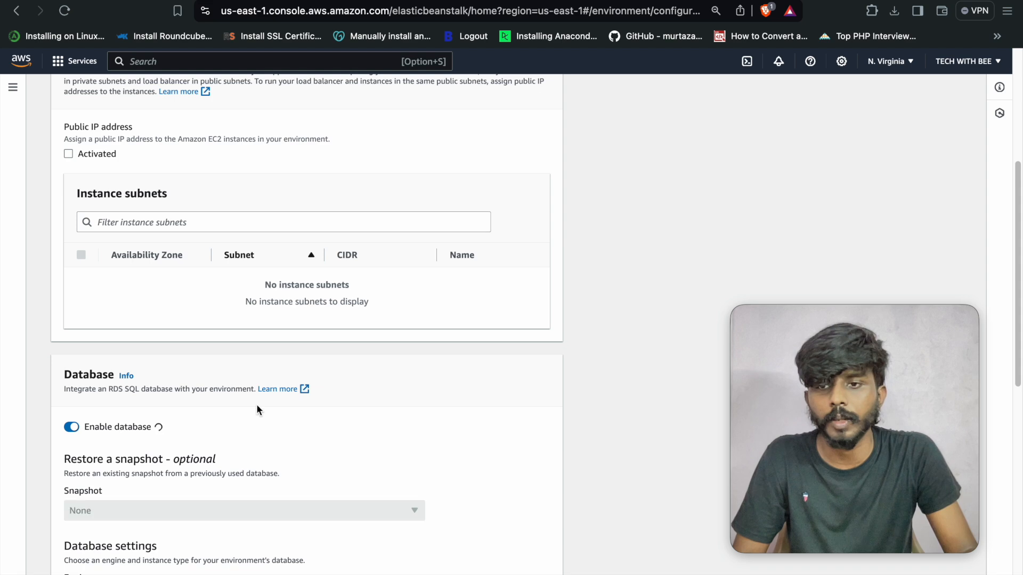
scroll(421, 349, down, 4)
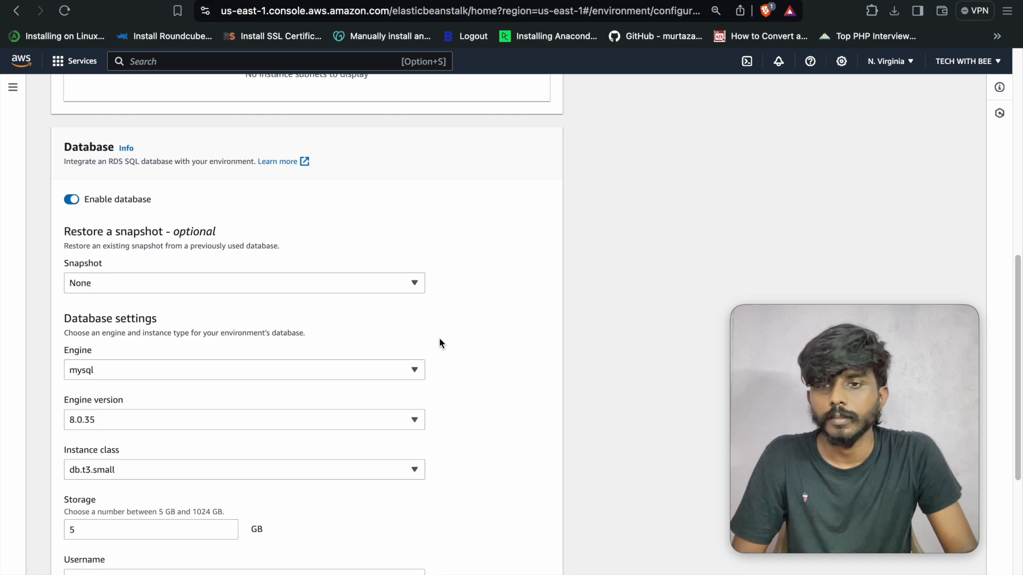
click(363, 355)
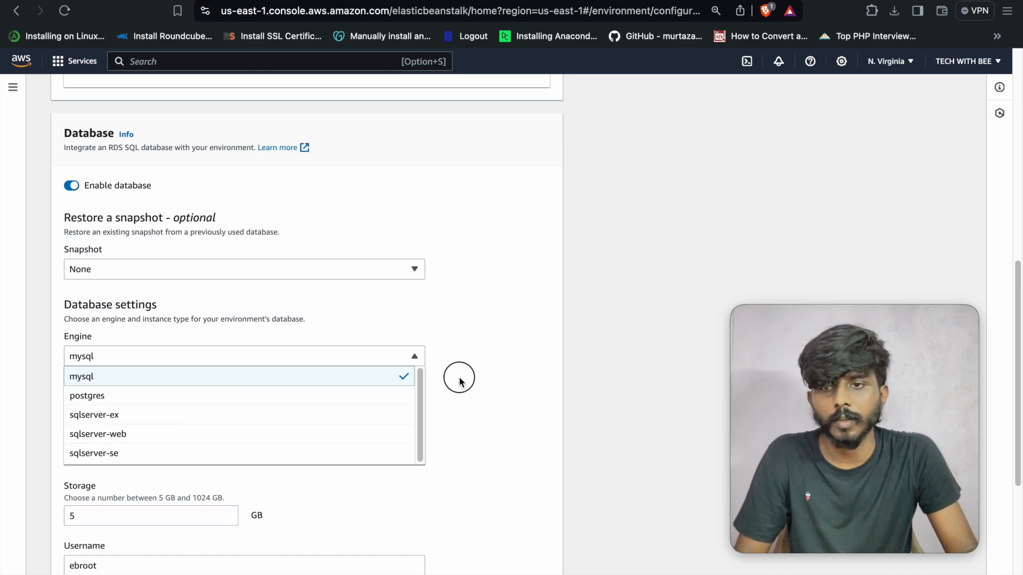
click(362, 372)
- Keep engine version 8.0.35 and check the db.t3.small class and 5 GB storage
scroll(359, 357, down, 2)
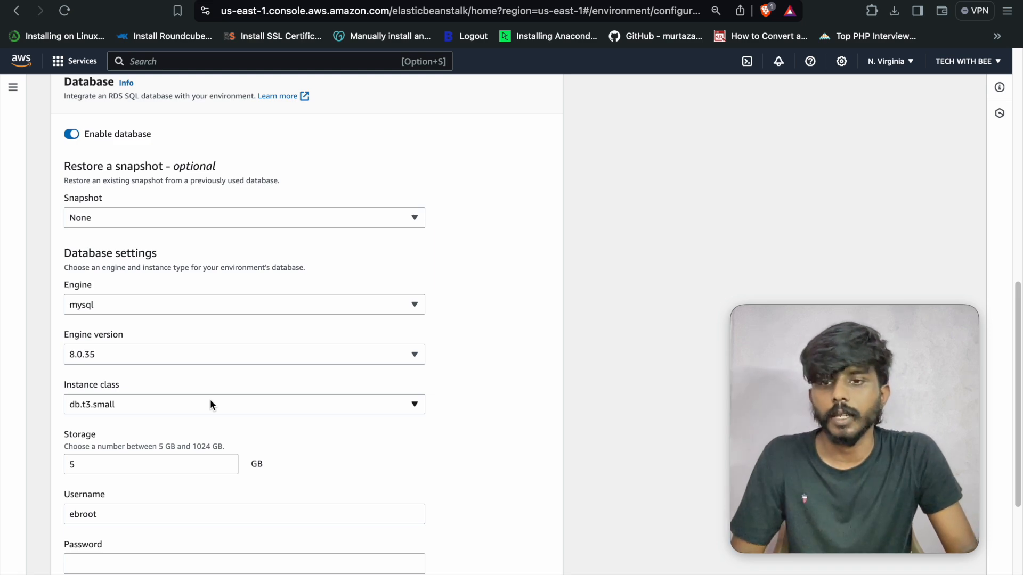
scroll(227, 364, down, 1)
click(236, 353)
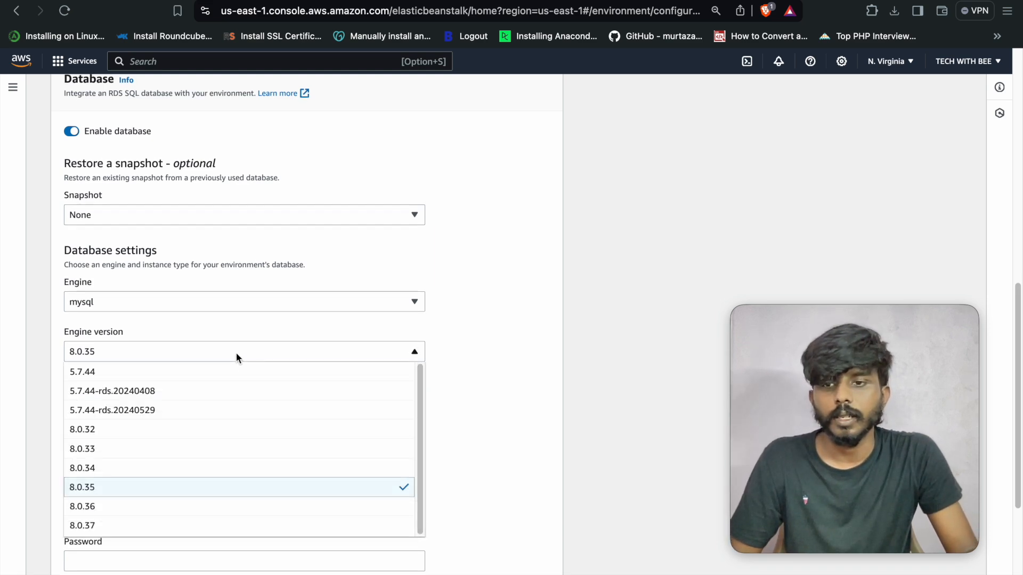
click(236, 354)
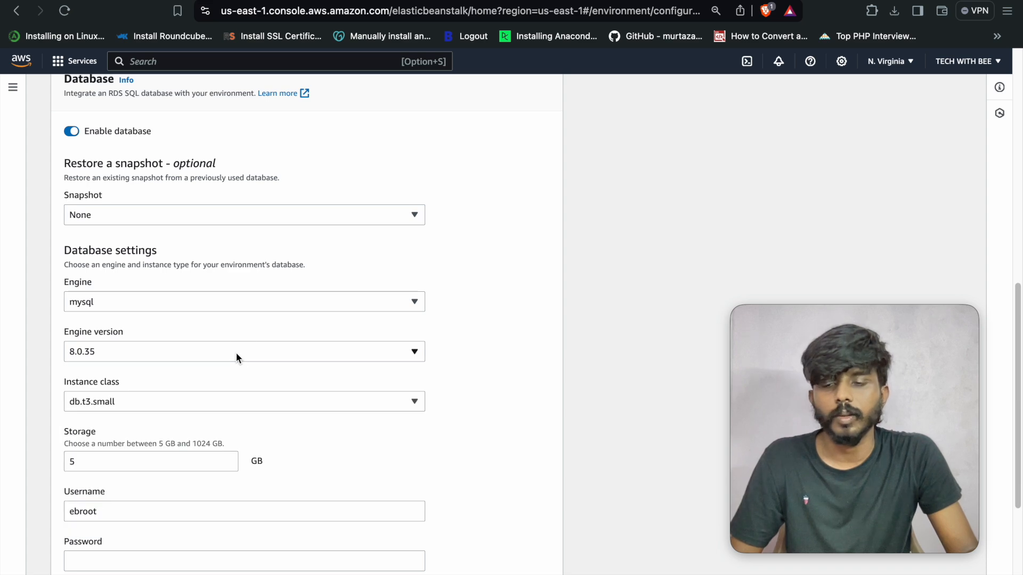
scroll(238, 354, down, 3)
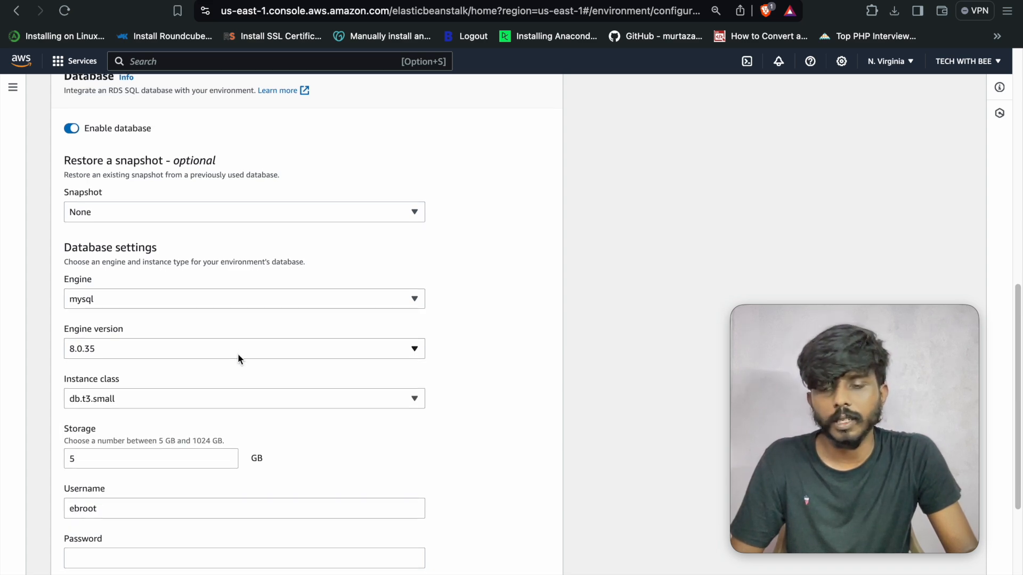
click(171, 401)
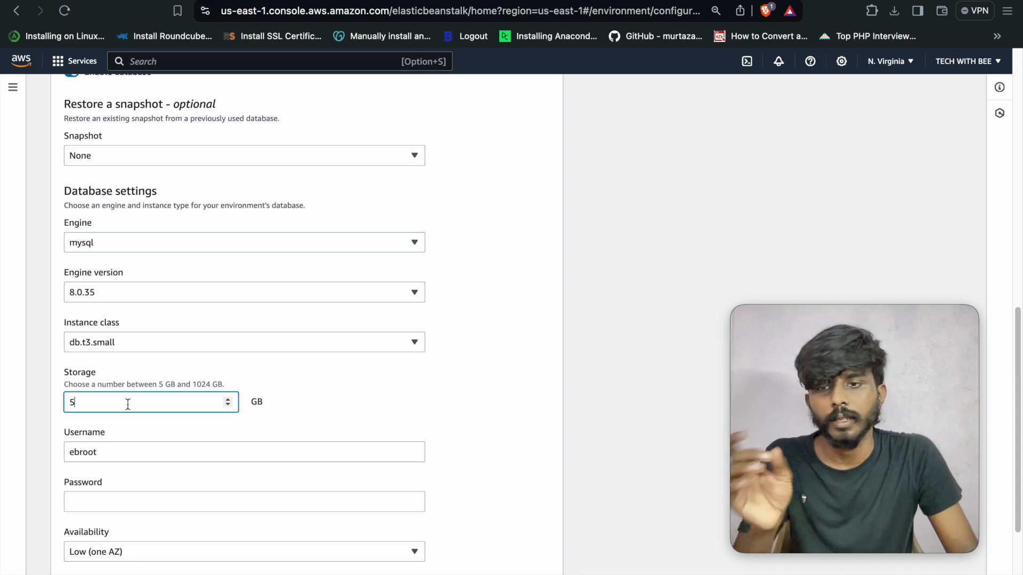
- Select the default master username and enter the database password
scroll(299, 382, down, 2)
double_click(97, 431)
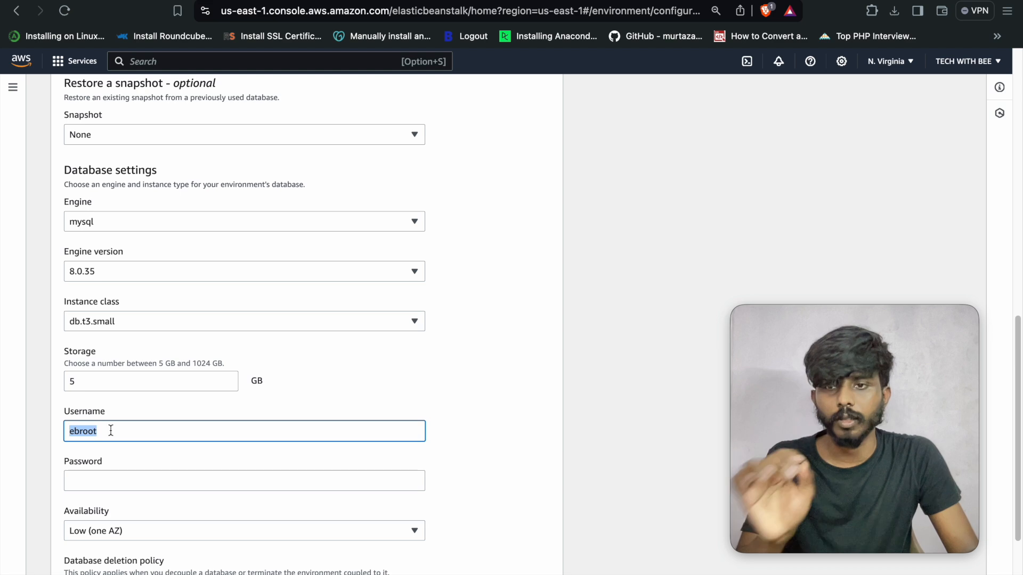
scroll(372, 379, down, 1)
click(295, 454)
text(pas••••••)
- Keep Low (one AZ) availability and no snapshot, then scroll to the Delete deletion policy
scroll(316, 411, down, 2)
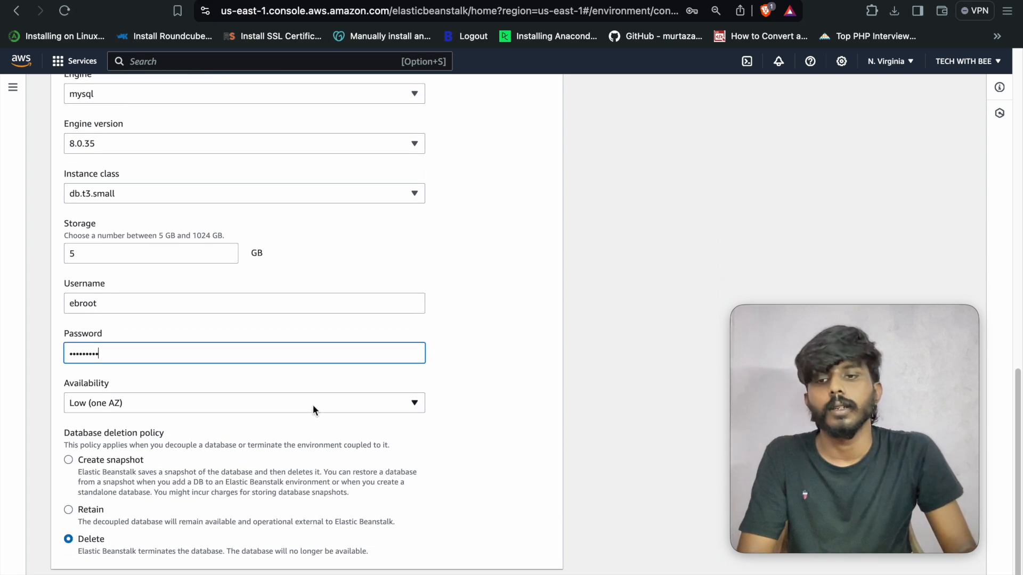
click(307, 401)
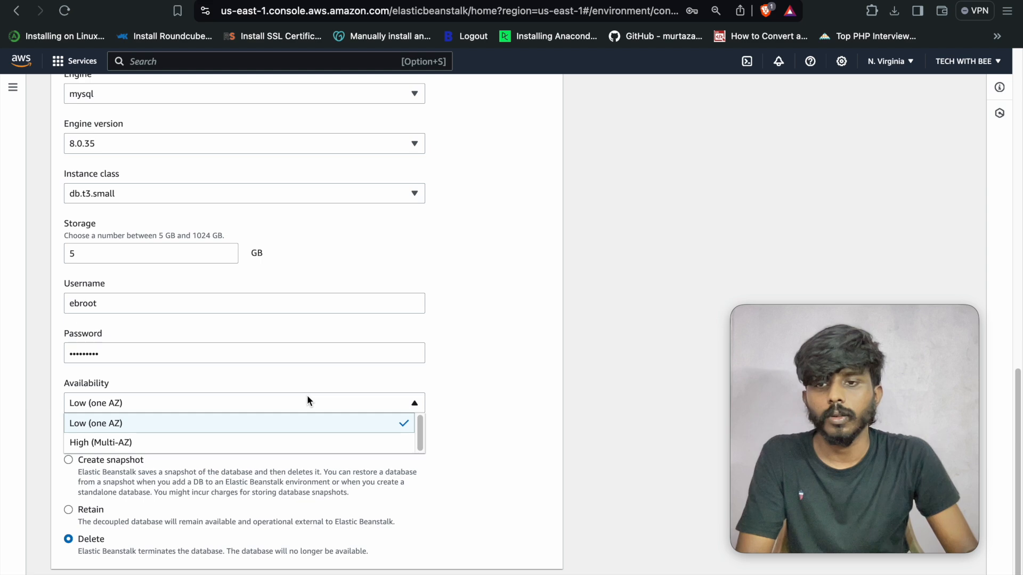
click(485, 394)
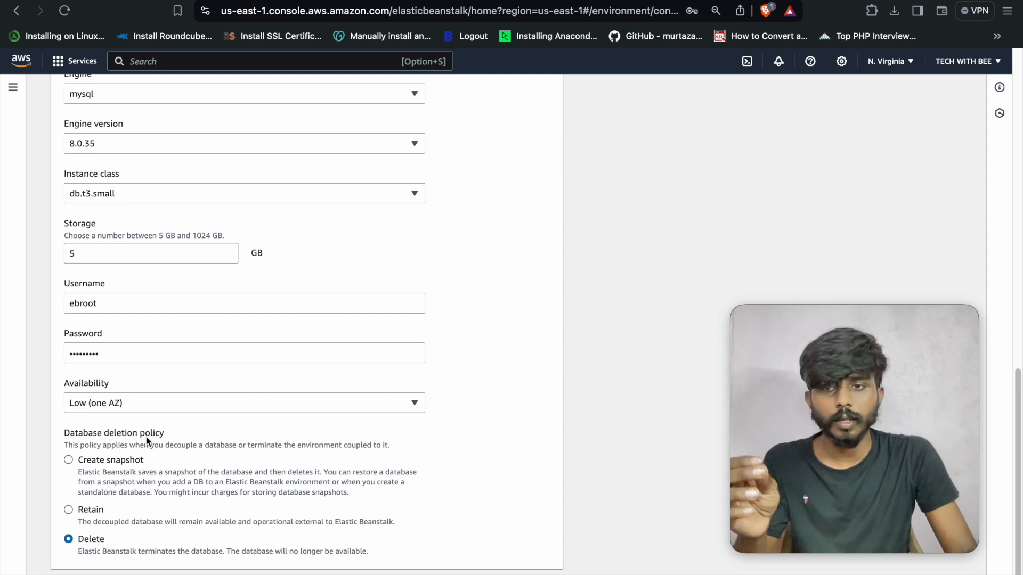
scroll(199, 250, up, 5)
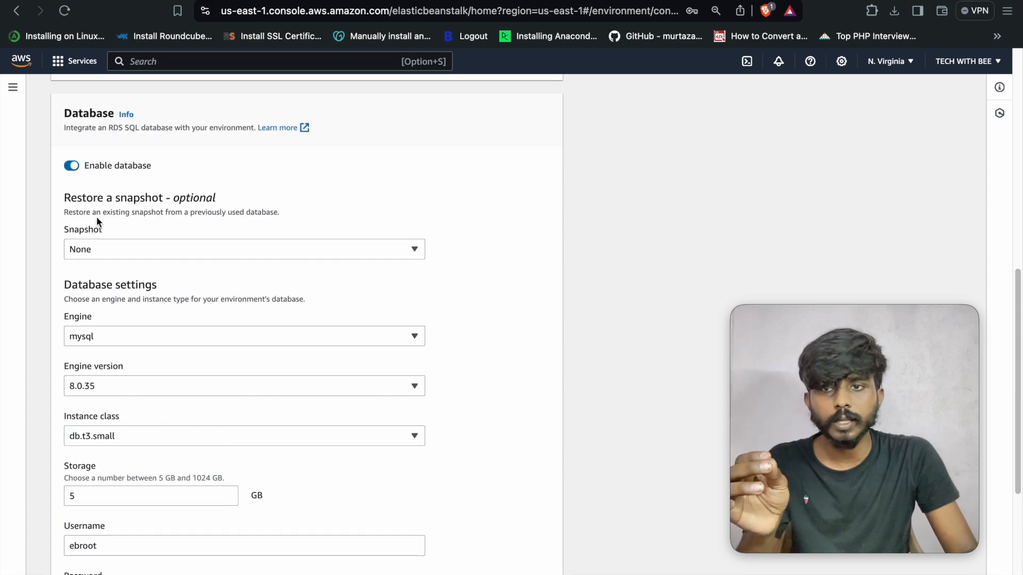
click(108, 246)
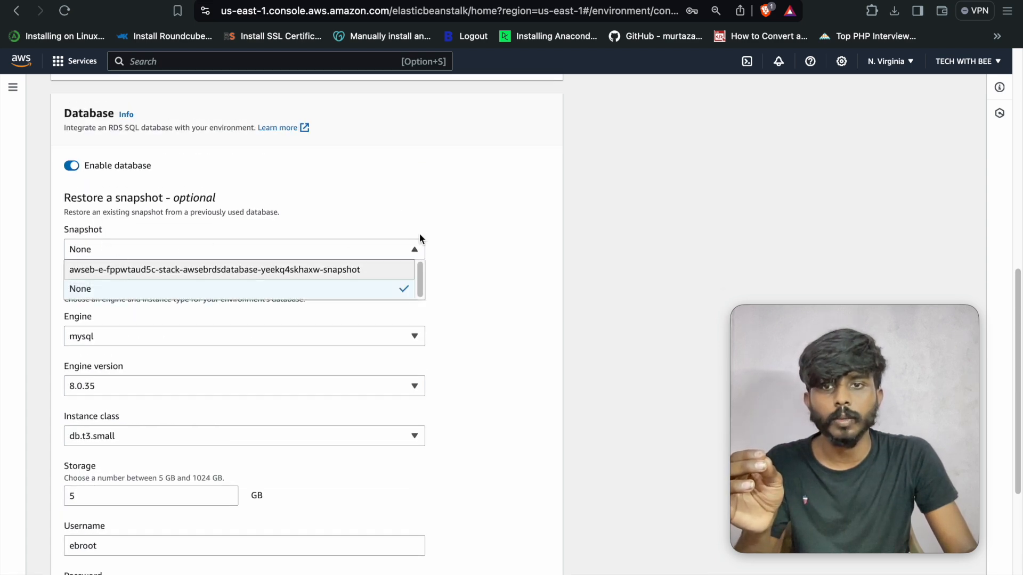
click(401, 250)
click(117, 250)
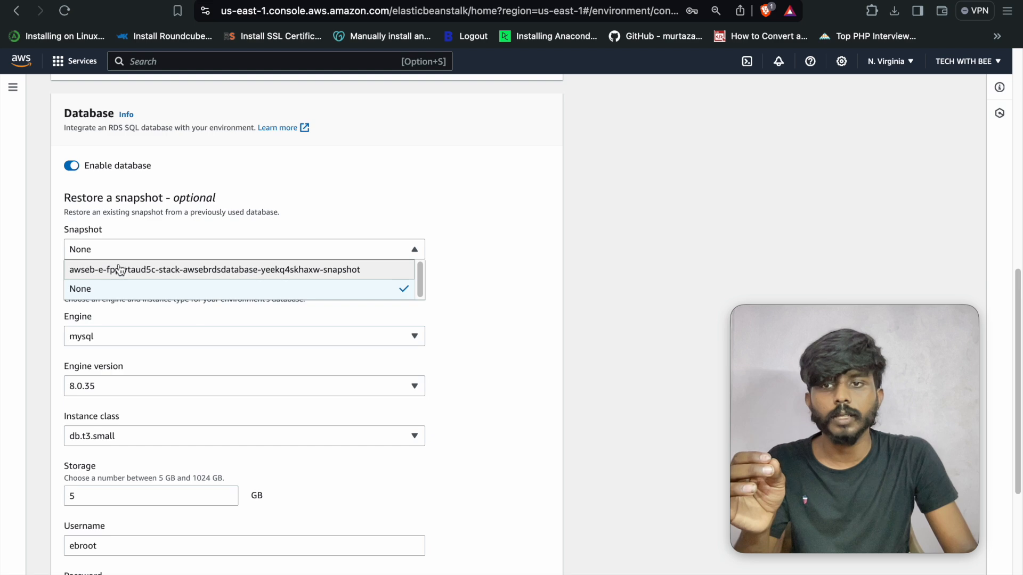
click(141, 242)
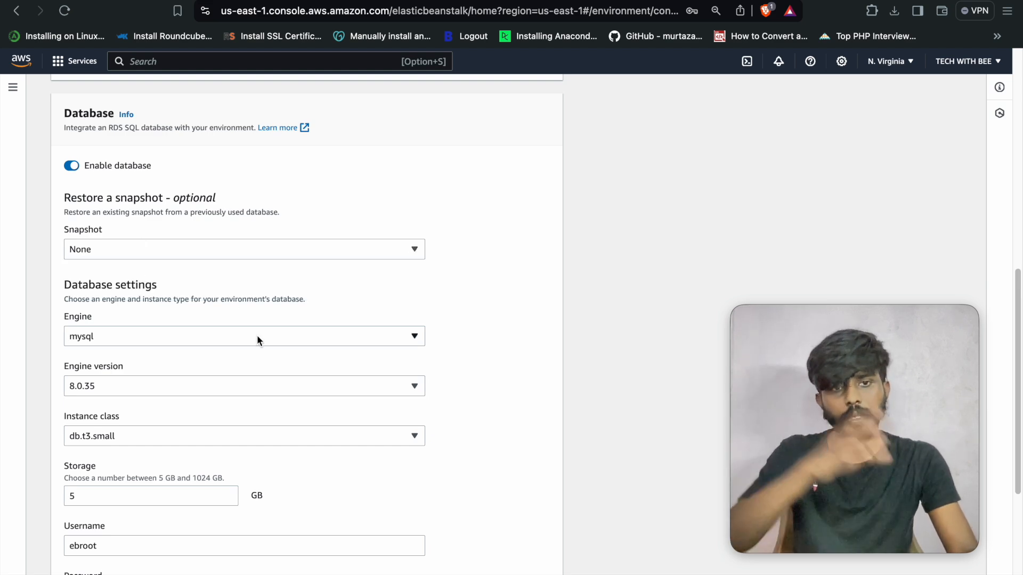
scroll(293, 314, up, 2)
scroll(272, 323, down, 3)
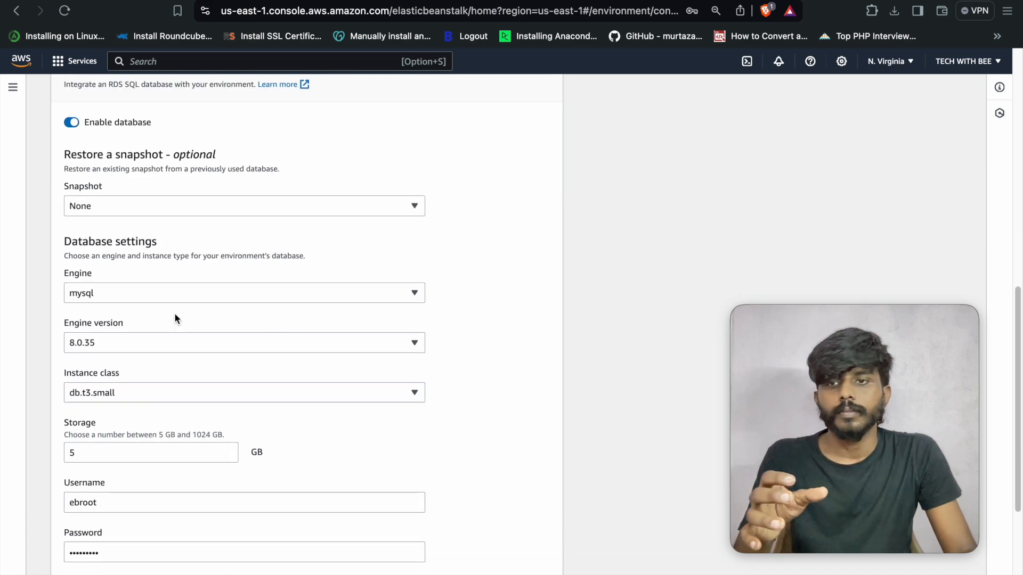
scroll(174, 315, down, 5)
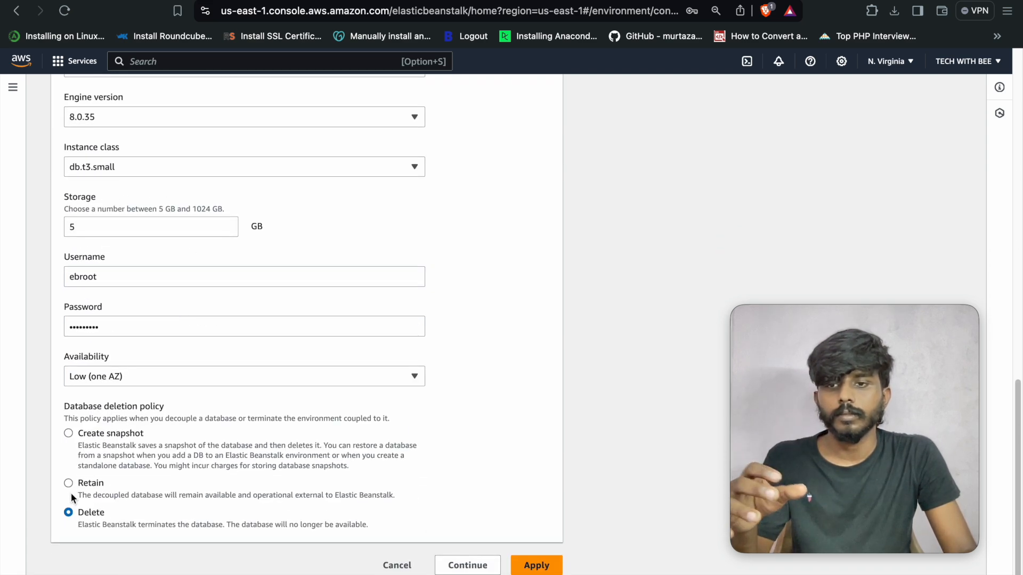
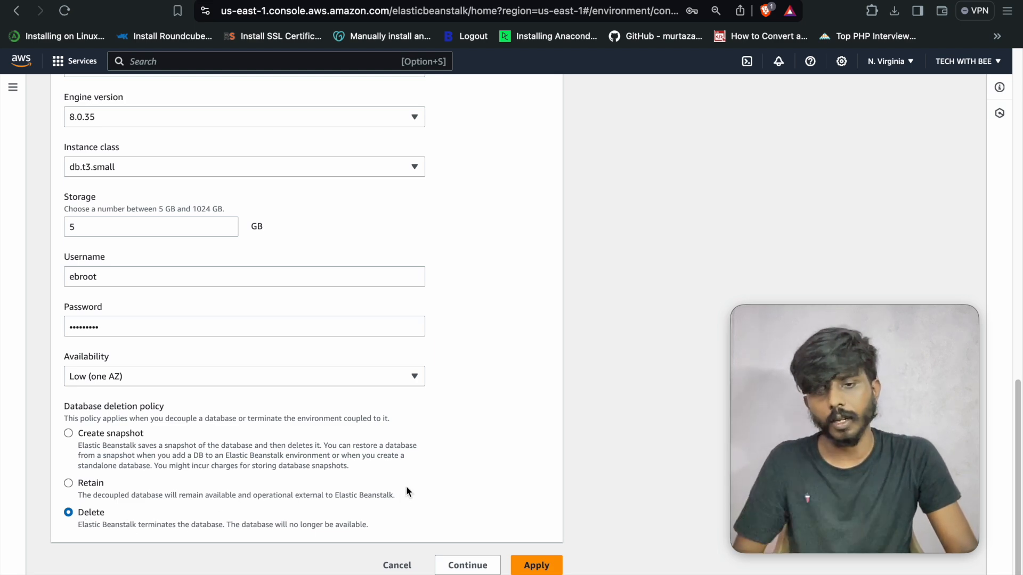
- Apply the db.t3.small MySQL 8.0.35 database settings and refresh the environment status
click(531, 566)
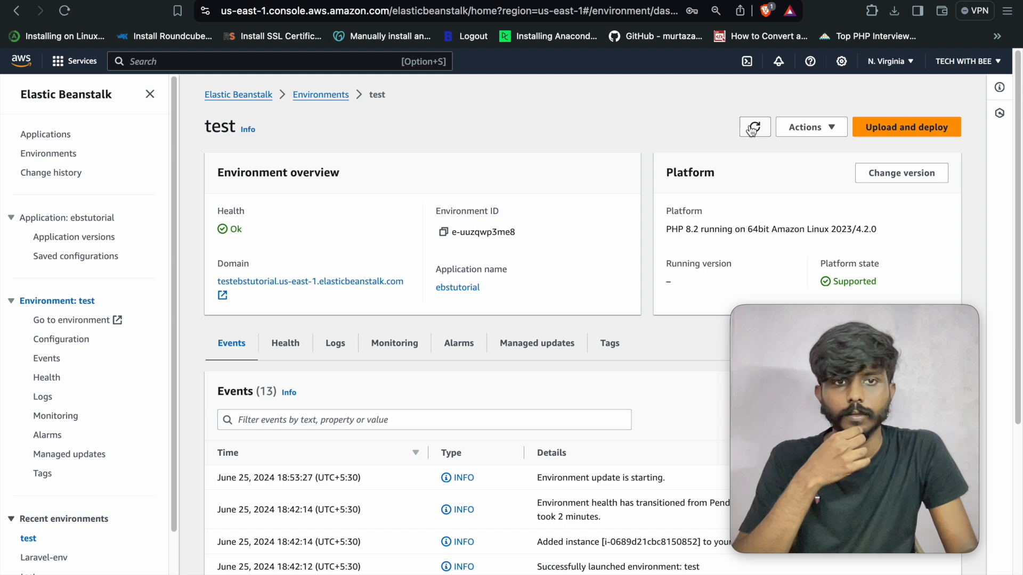
click(752, 128)
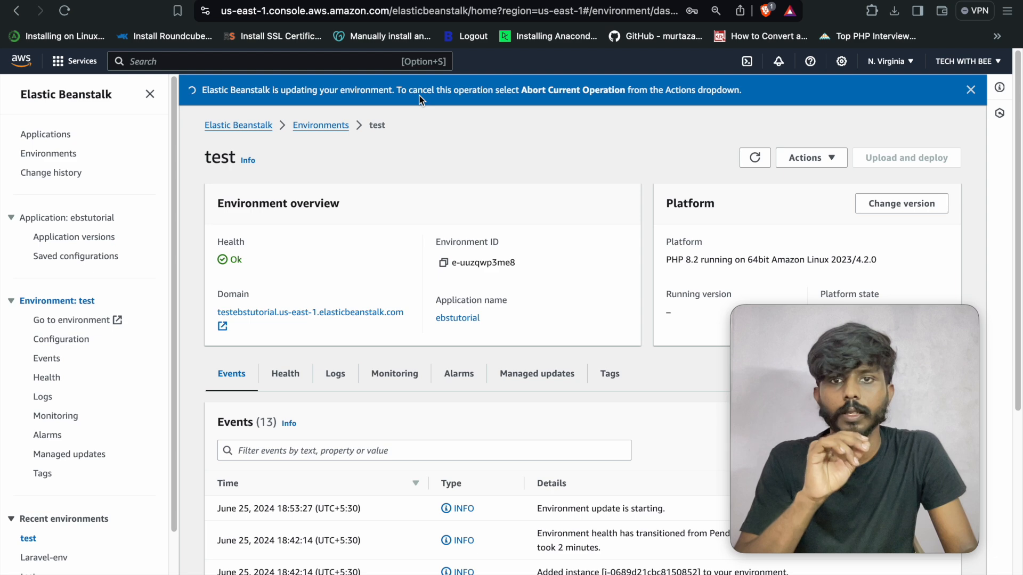
- Search the console for rds and open the Amazon RDS dashboard
click(235, 63)
text(rds)
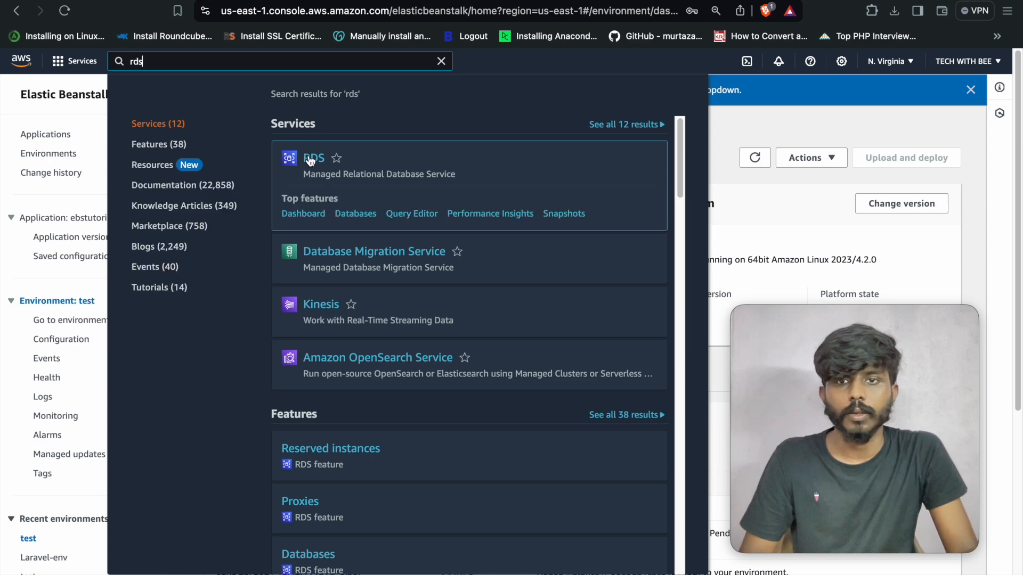
right_click(312, 159)
click(336, 162)
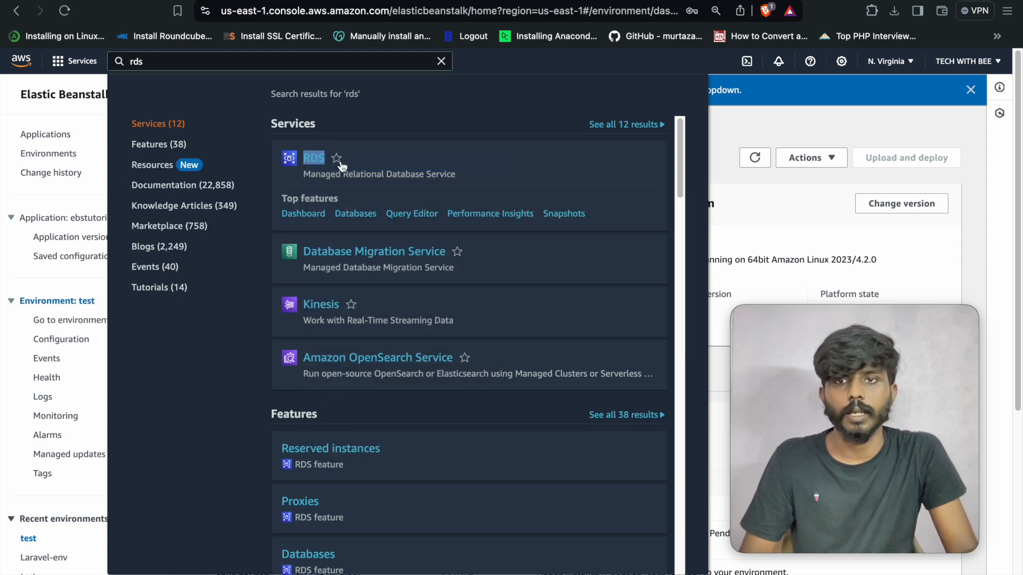
click(315, 158)
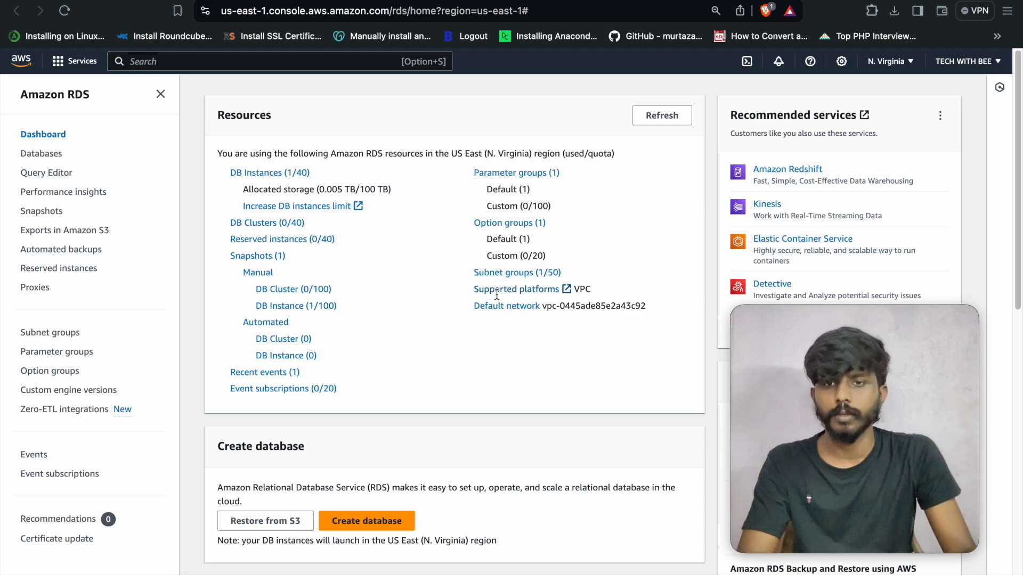
- Open the Elastic Beanstalk database from the DB instances list, dismissing the Blue/Green notice
click(270, 175)
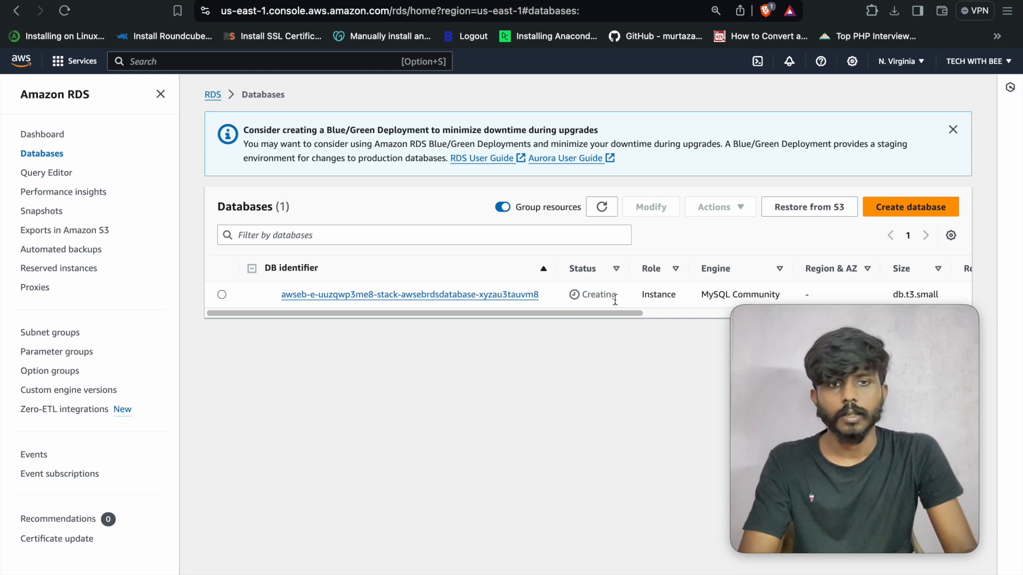
click(952, 129)
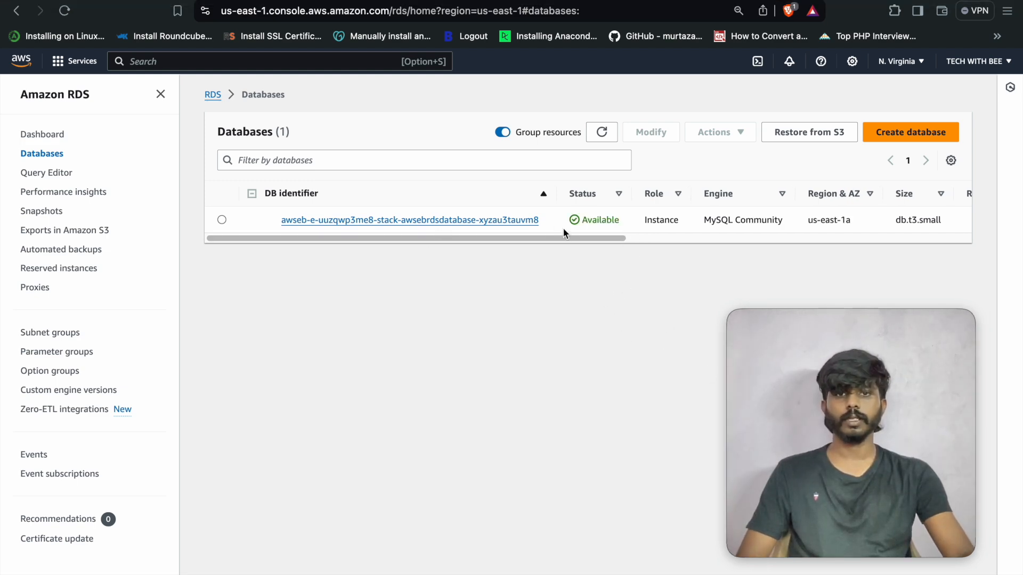
click(525, 221)
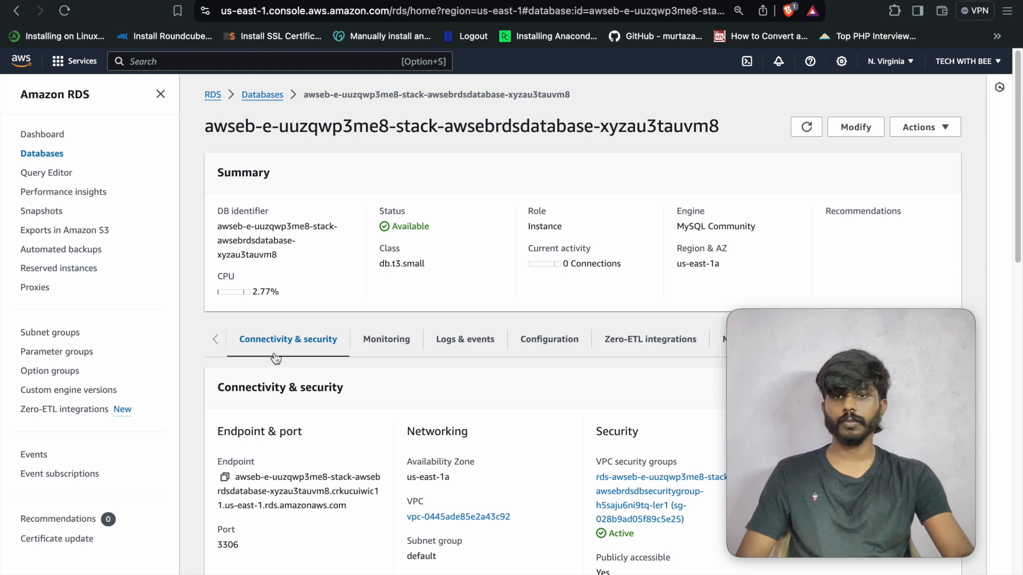
- Check the database endpoint, port 3306, and the master username on the Configuration tab
scroll(229, 457, down, 1)
drag(222, 459, 298, 455)
scroll(297, 456, down, 3)
double_click(229, 408)
scroll(582, 238, up, 1)
click(566, 228)
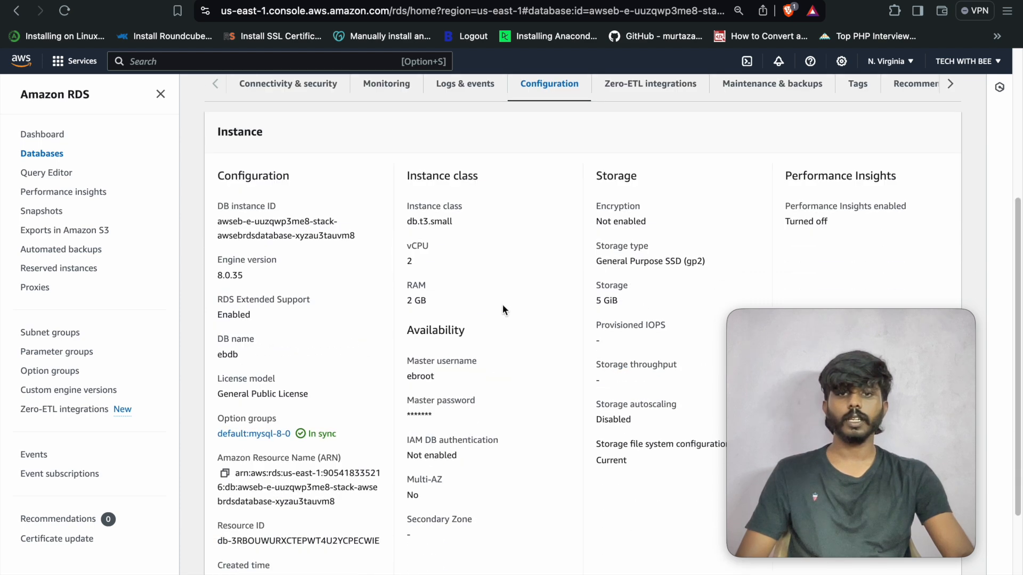
double_click(422, 377)
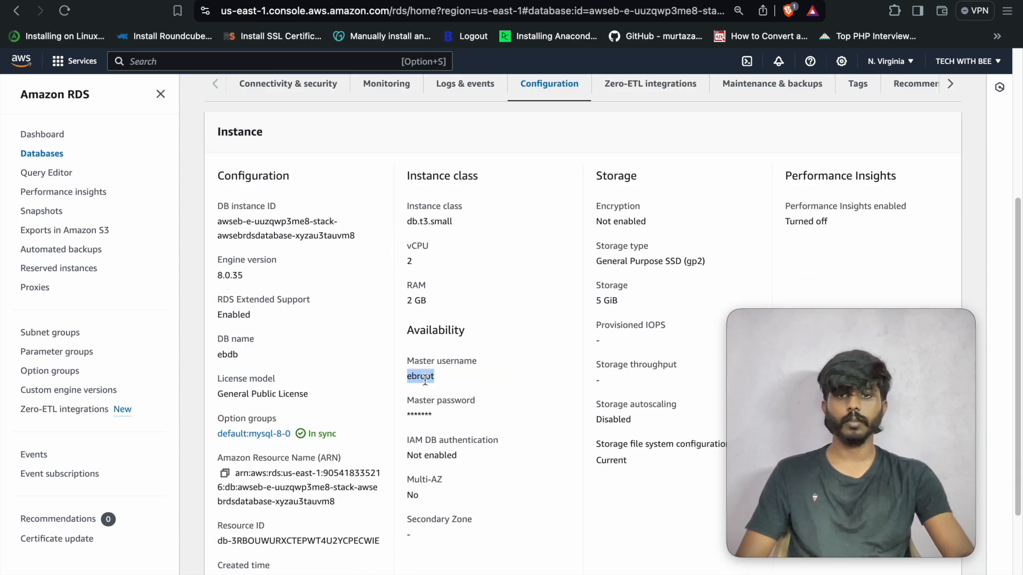
scroll(488, 372, up, 3)
scroll(488, 372, up, 2)
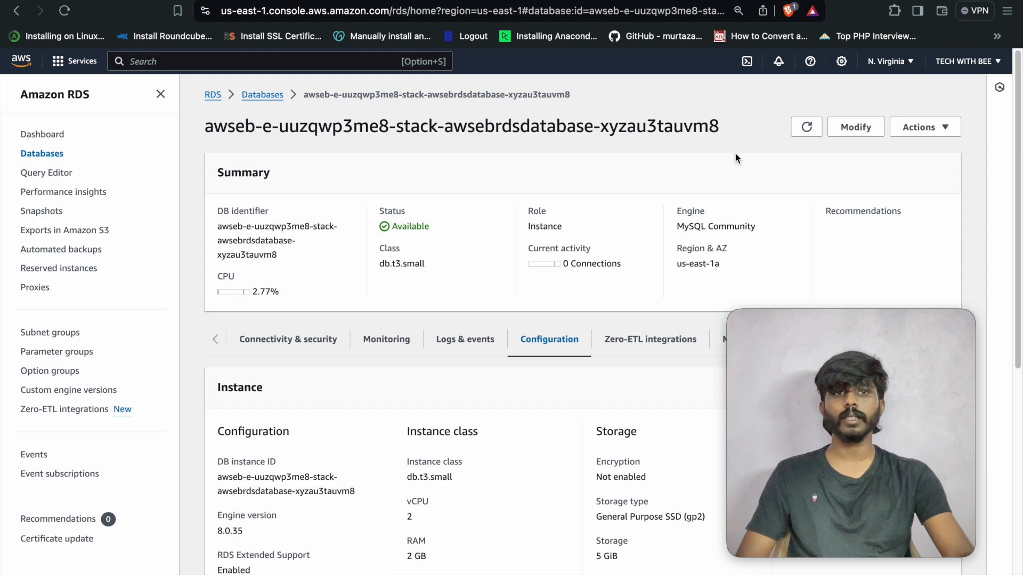
- Look through the Modify DB instance form, then go back to the Databases list
click(847, 136)
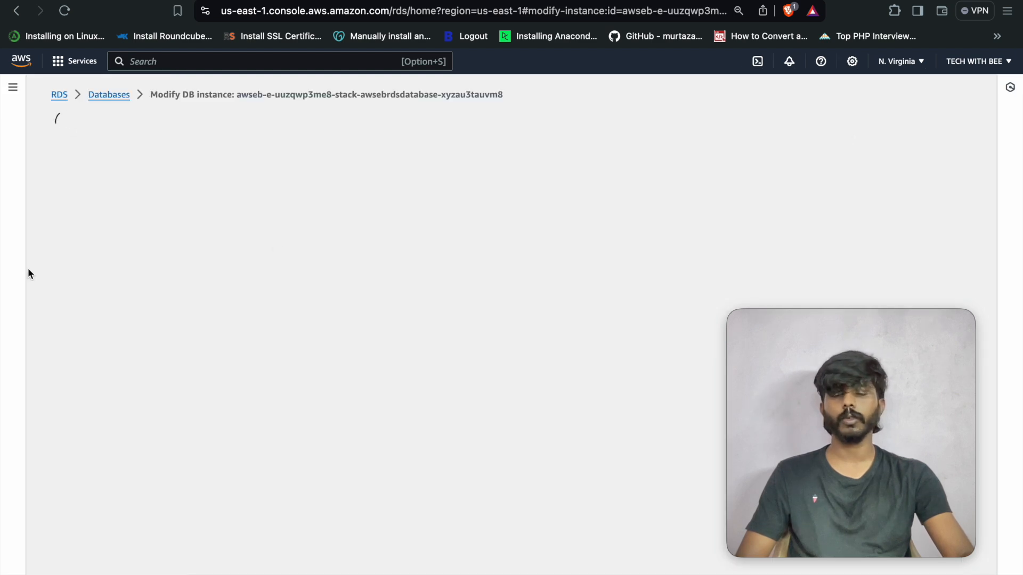
scroll(247, 367, down, 3)
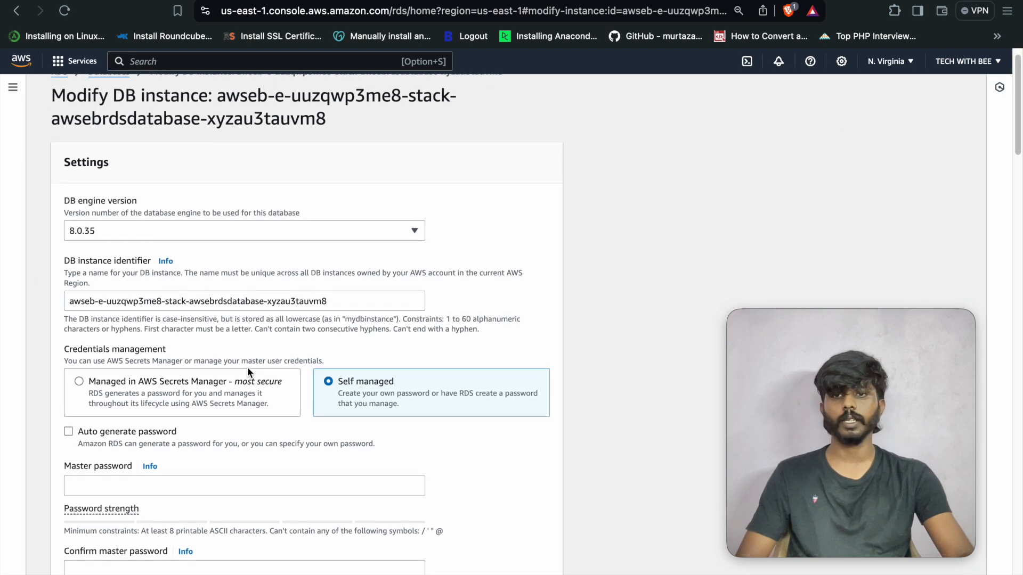
scroll(263, 408, down, 6)
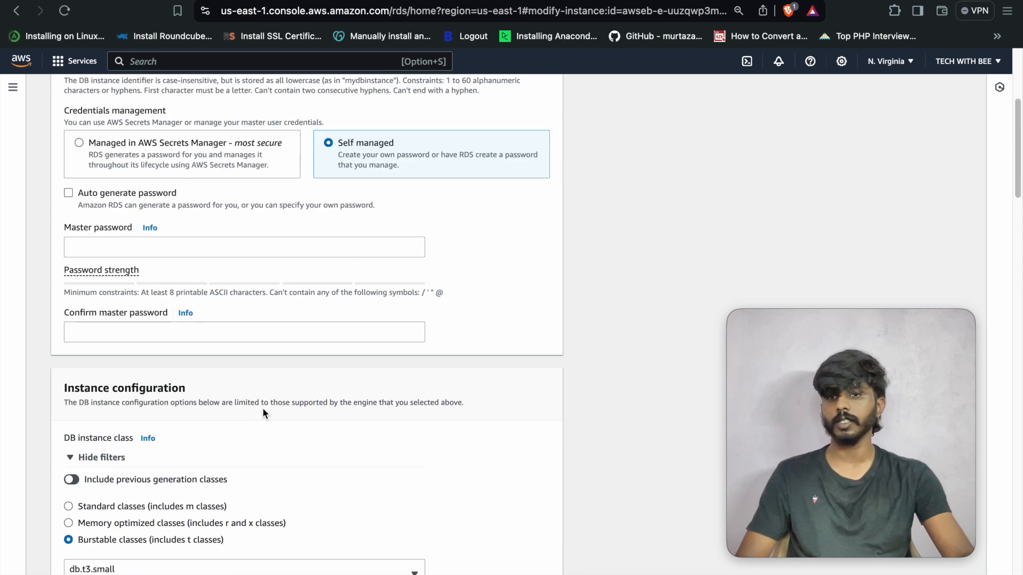
scroll(263, 414, up, 8)
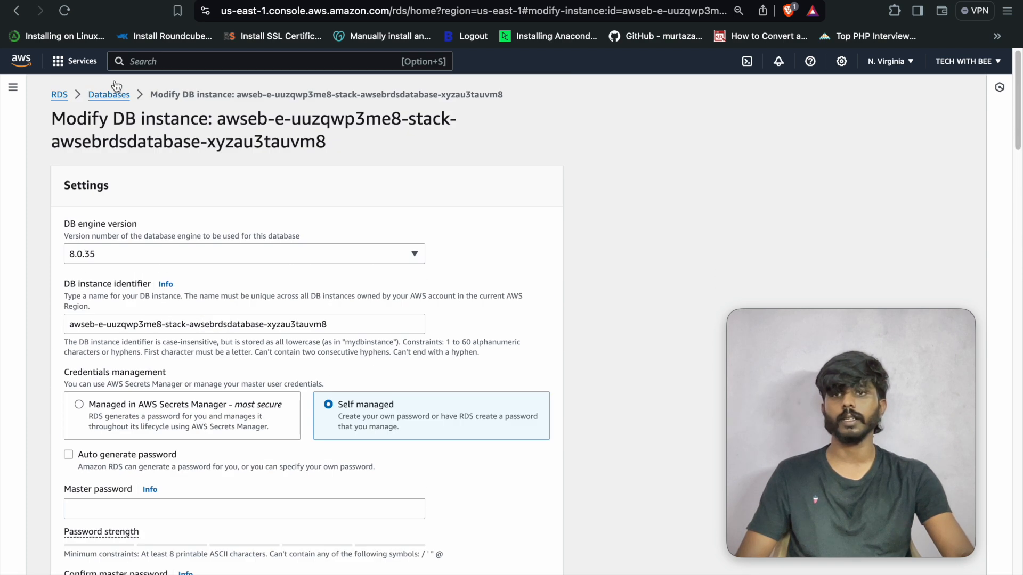
click(109, 96)
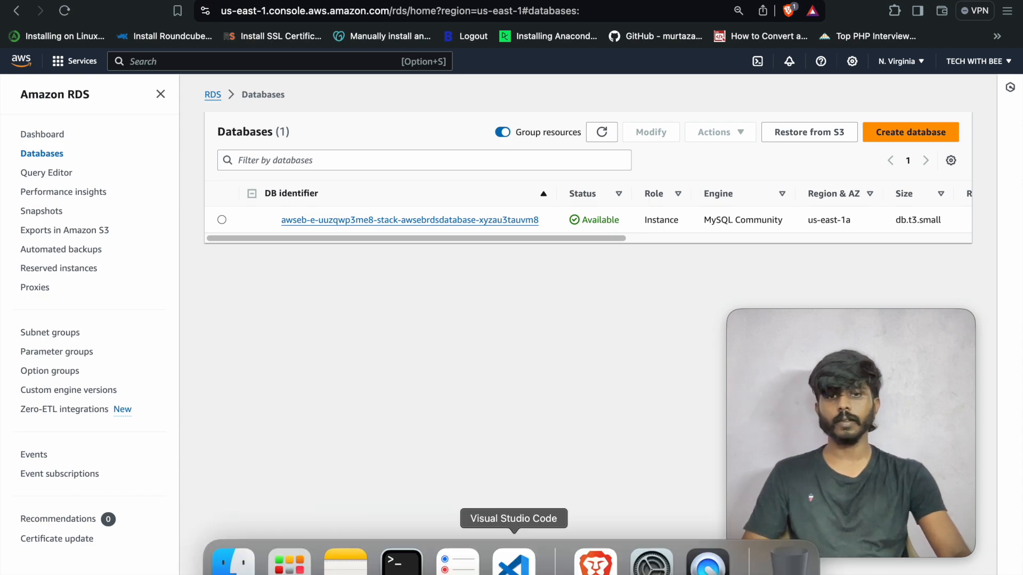
click(515, 565)
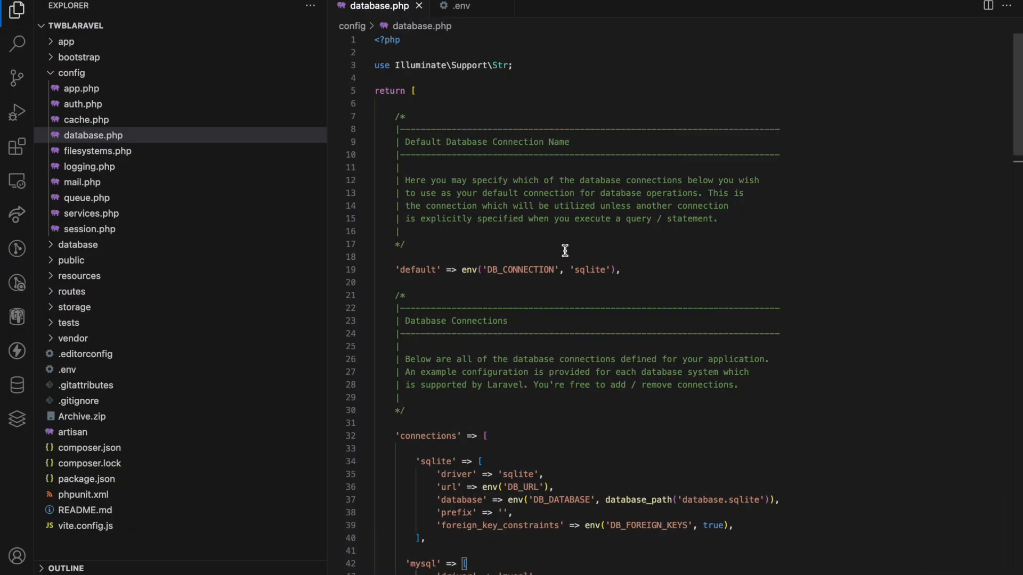
scroll(582, 304, down, 5)
scroll(533, 332, down, 3)
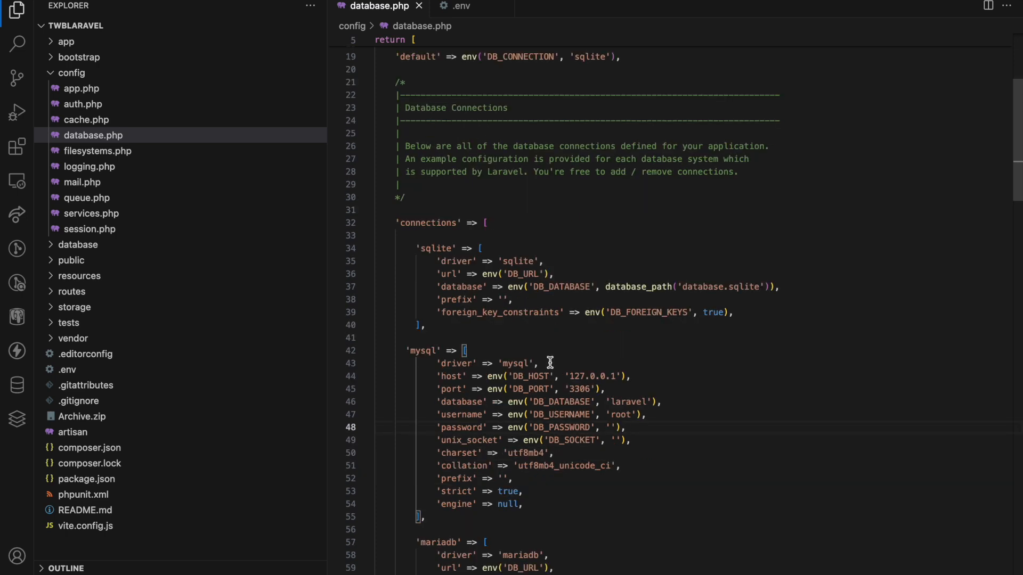
click(535, 341)
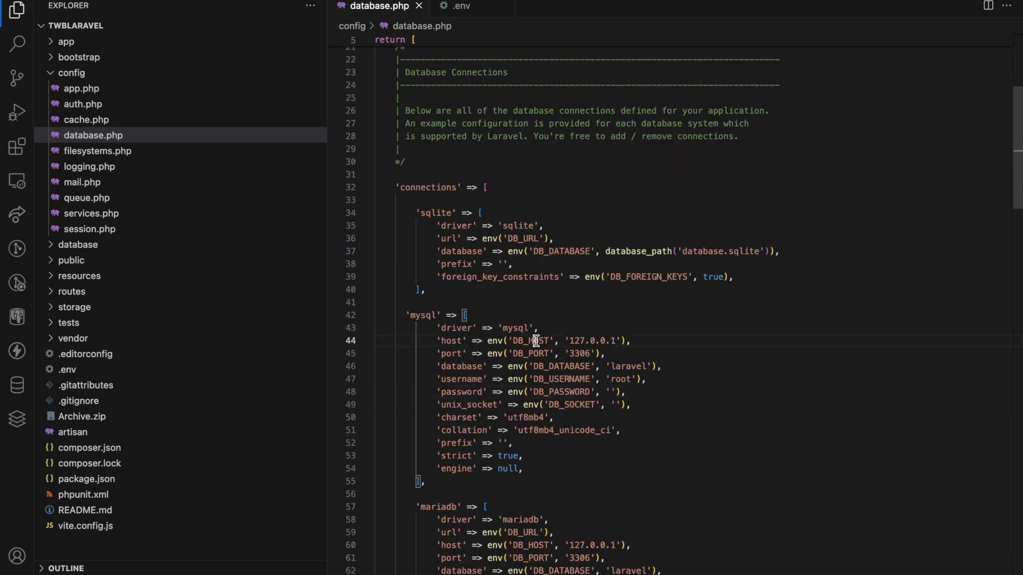
click(538, 353)
click(565, 365)
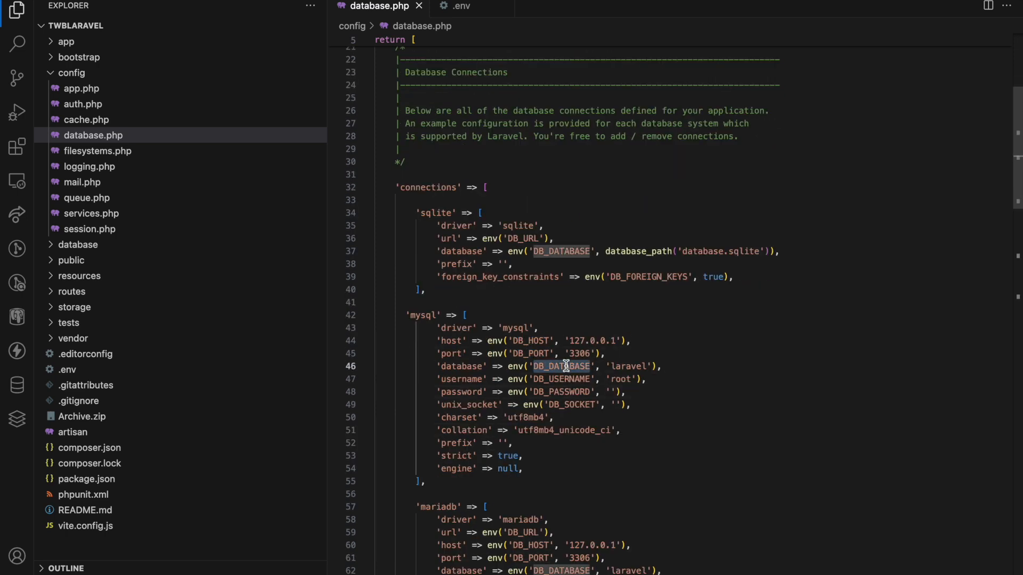
double_click(566, 380)
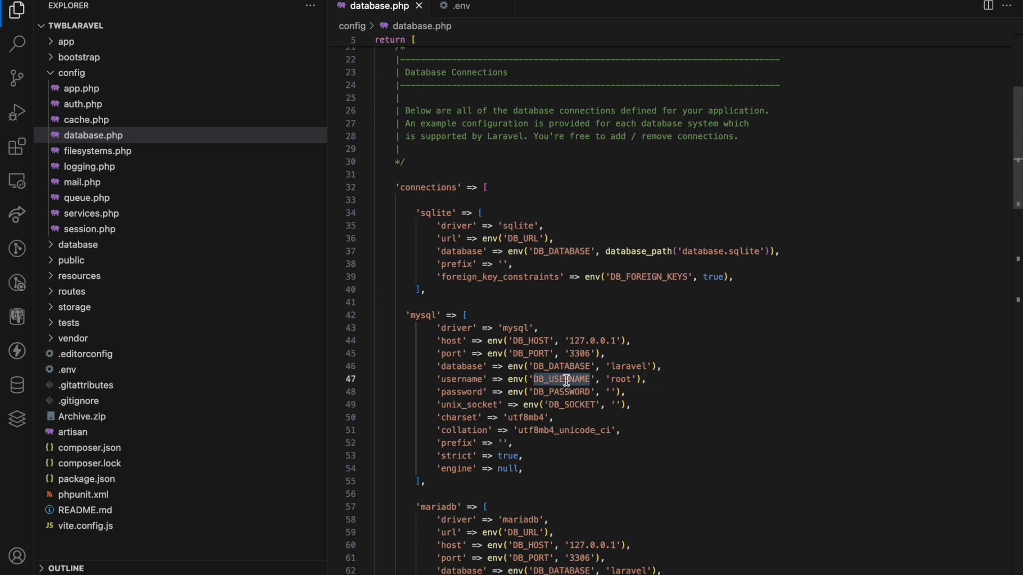
click(461, 6)
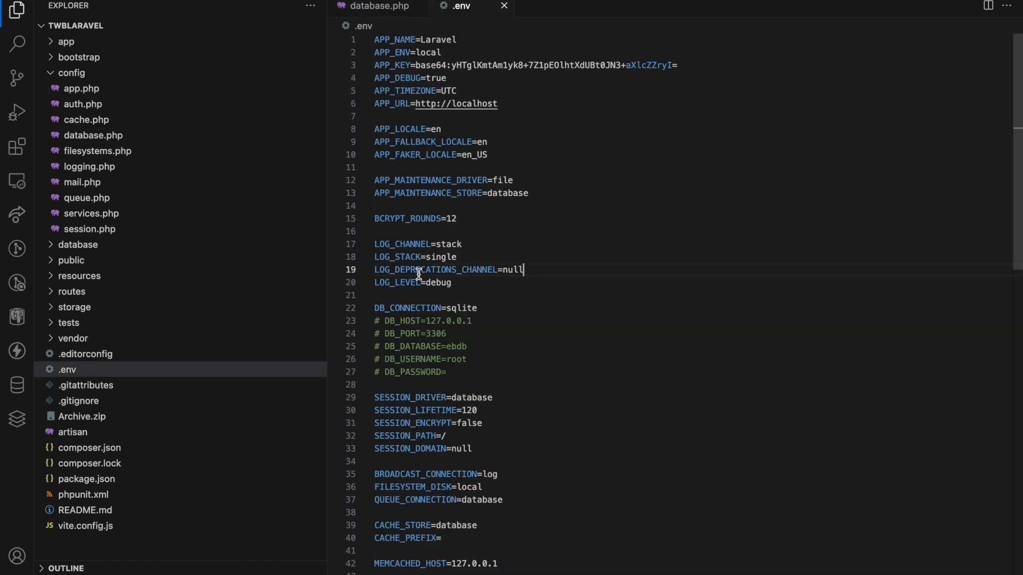
drag(470, 371, 368, 310)
click(584, 323)
click(593, 562)
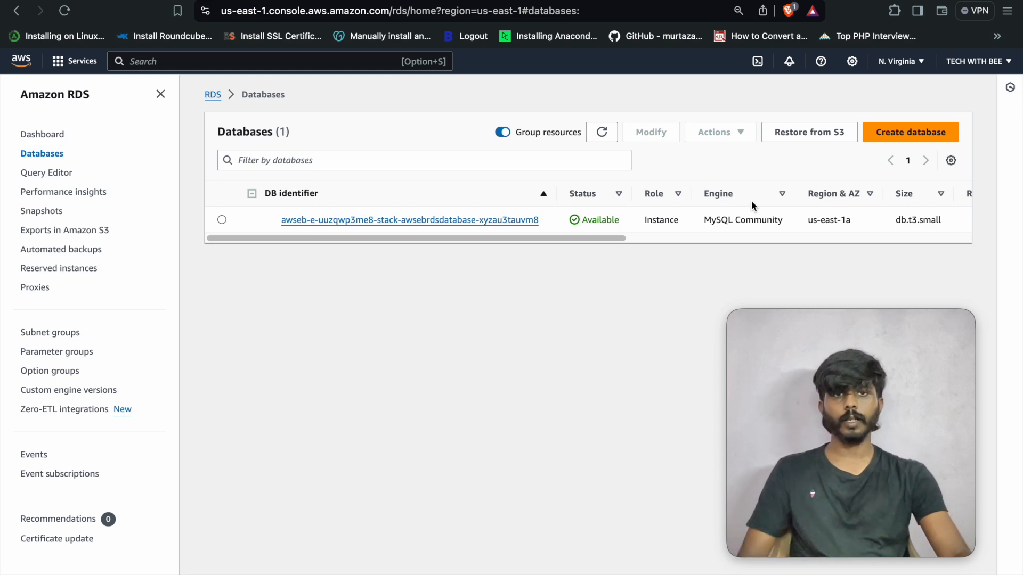
- In a new tab, search 'ebs laravel deployment' and open the AWS Laravel tutorial
key(super+t)
click(547, 17)
text(eb)
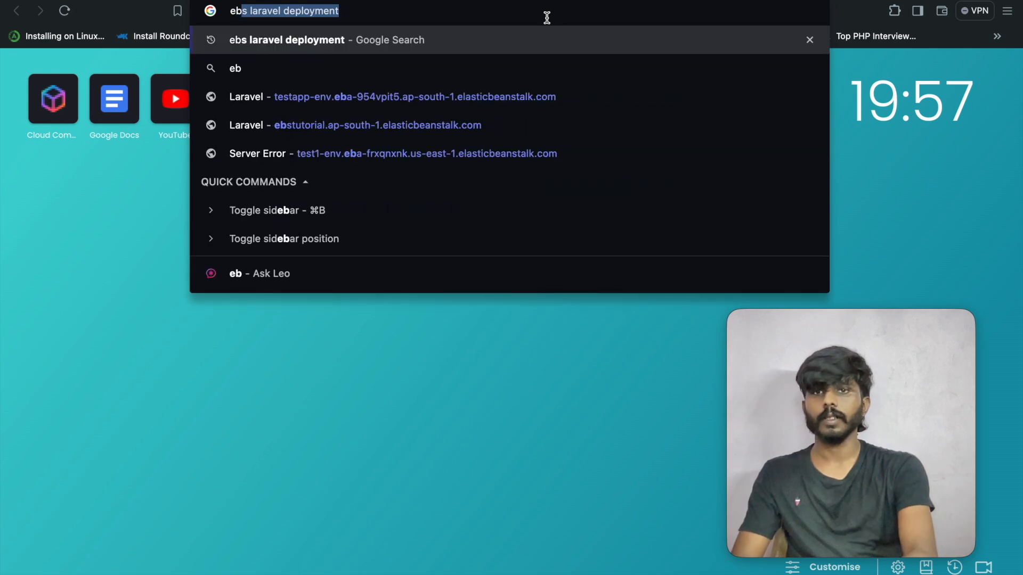
key(Return)
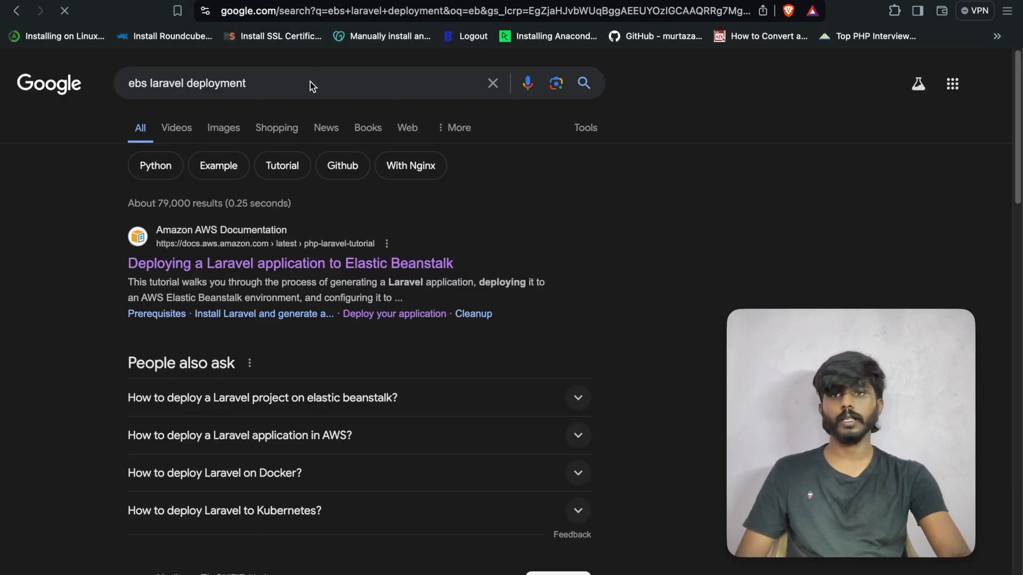
click(229, 269)
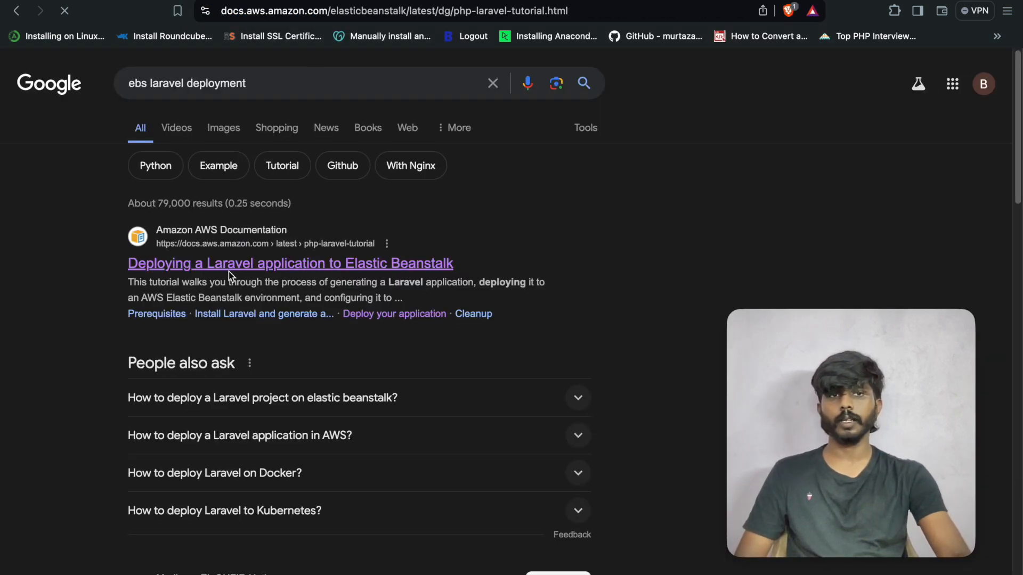
- In another new tab, search 'eb nodejs deployment' and open the AWS Node.js guide
key(super+t)
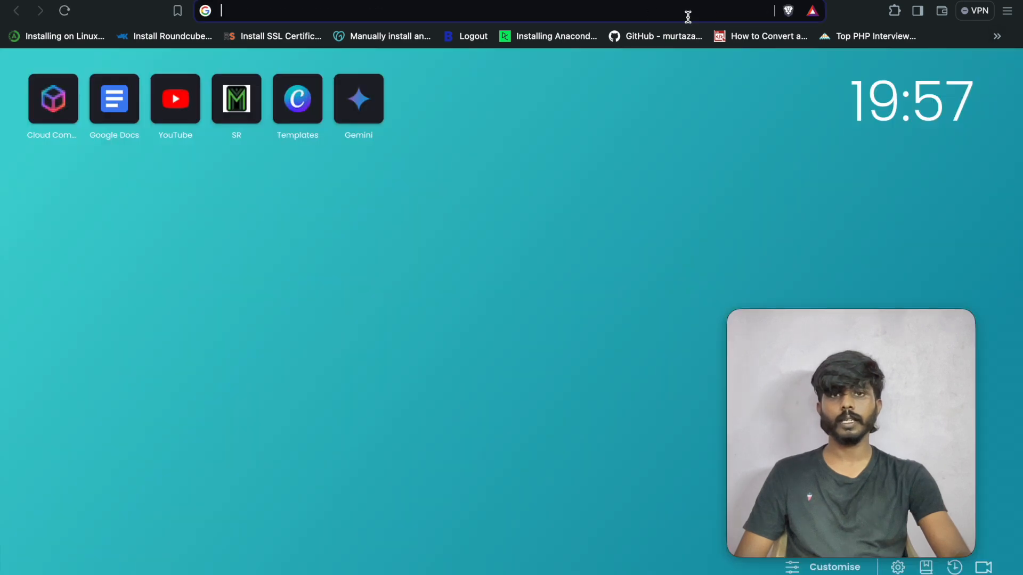
click(631, 12)
text(eb nodejs de)
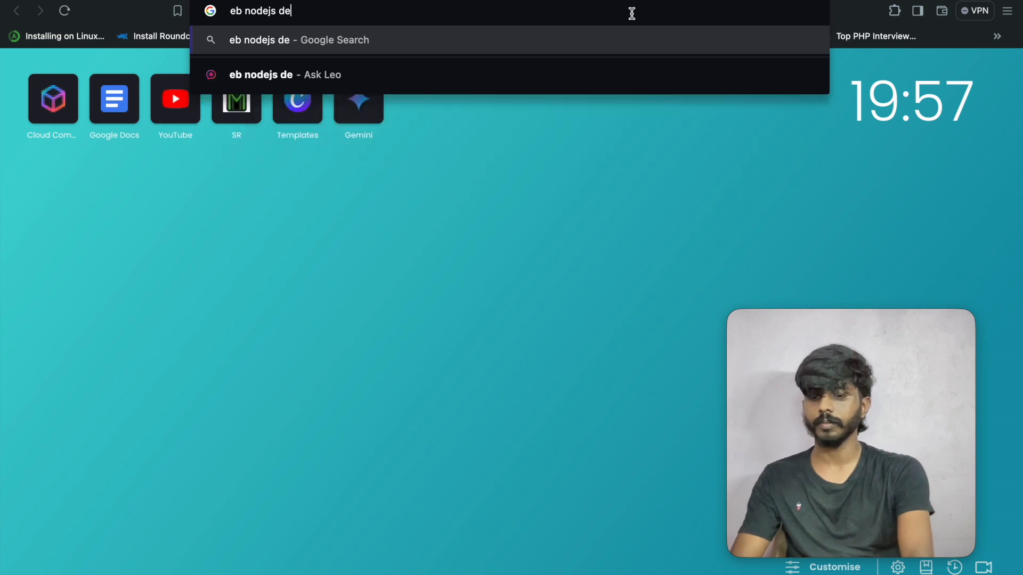
text(ployment)
key(Return)
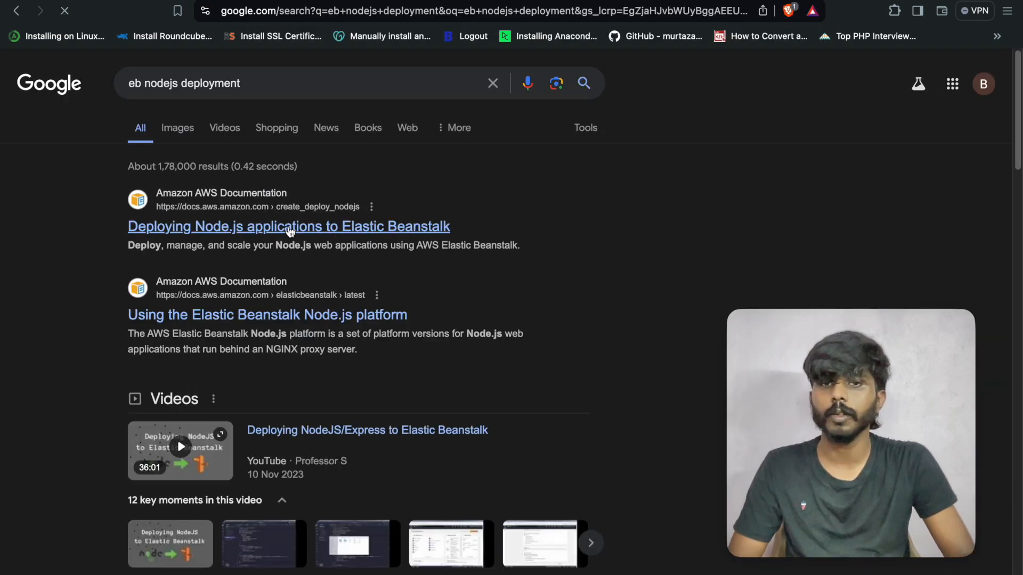
click(290, 230)
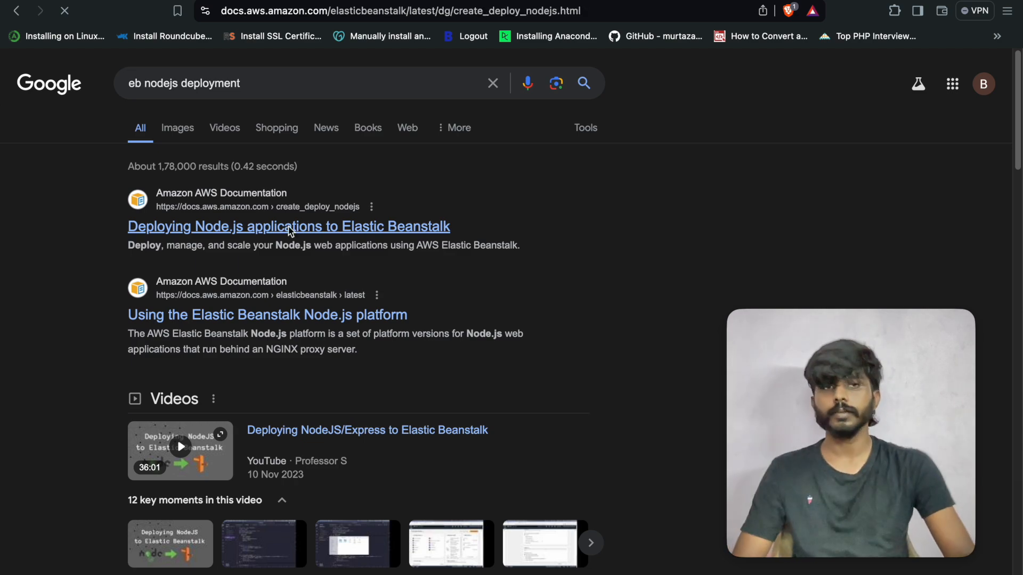
- Find the tutorial's database.php example and select the RDS_HOSTNAME through RDS_PASSWORD lines
scroll(471, 383, down, 5)
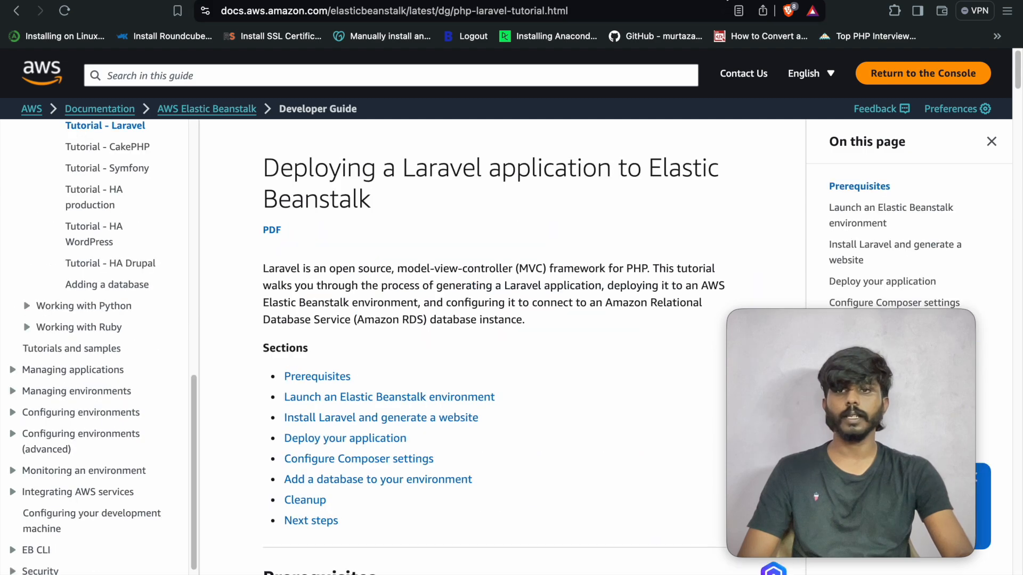
scroll(439, 333, down, 15)
scroll(439, 335, down, 12)
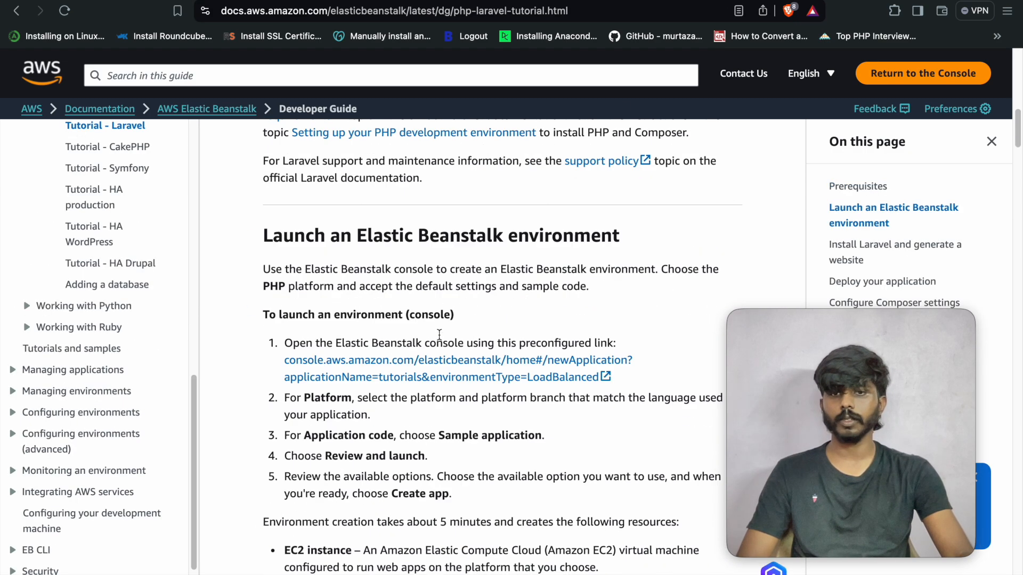
scroll(439, 335, down, 15)
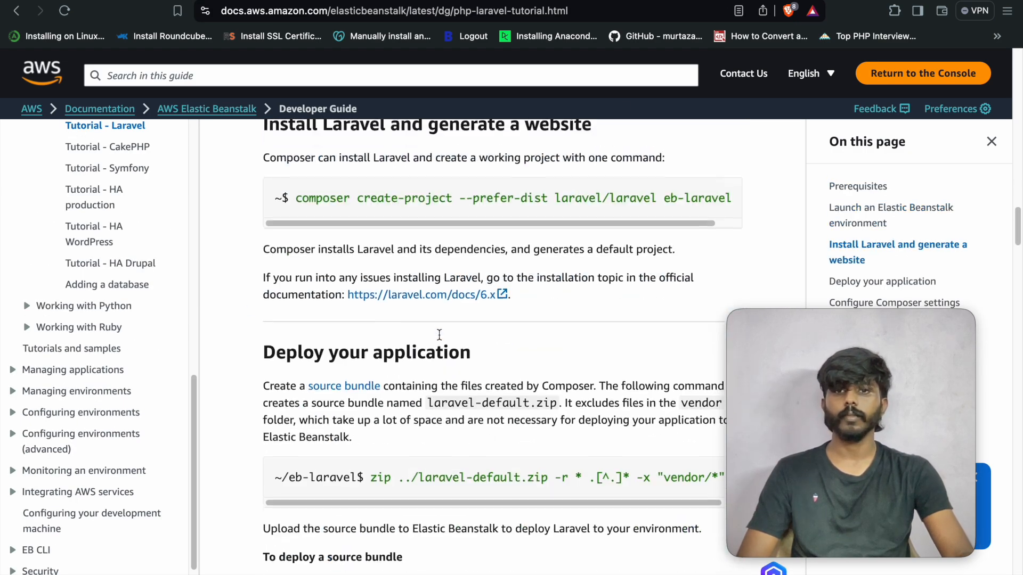
scroll(486, 369, down, 18)
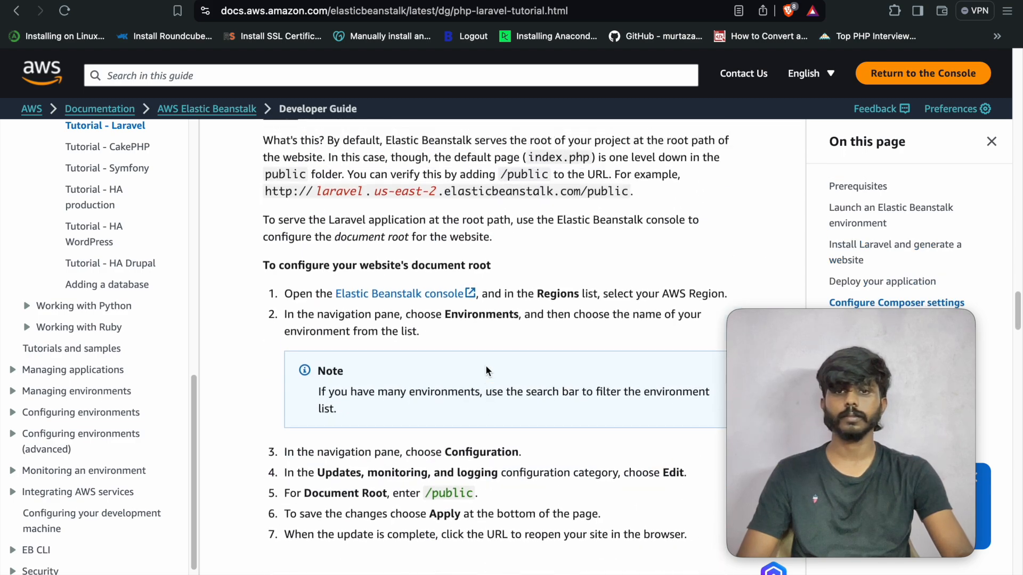
scroll(486, 369, down, 15)
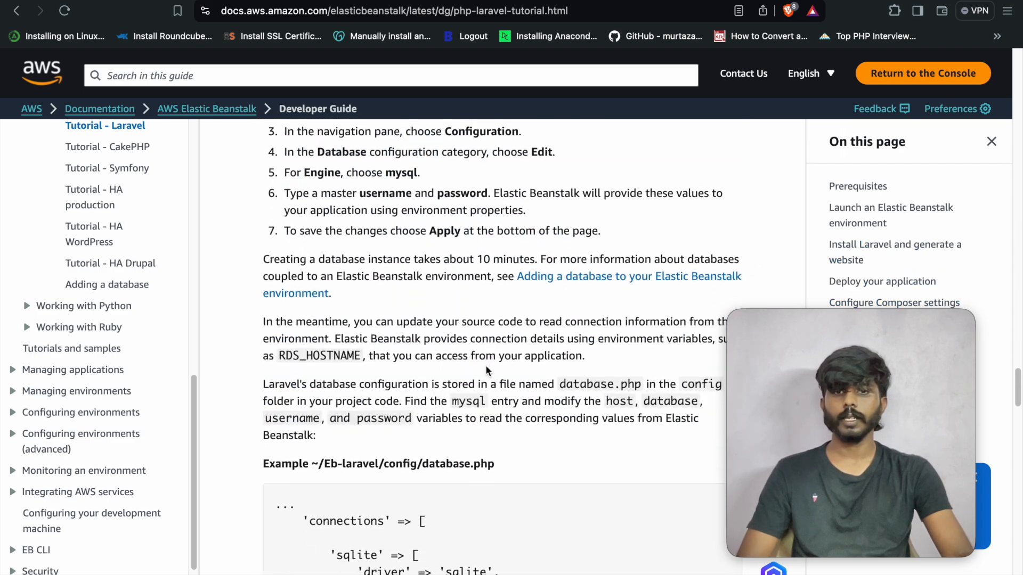
double_click(494, 278)
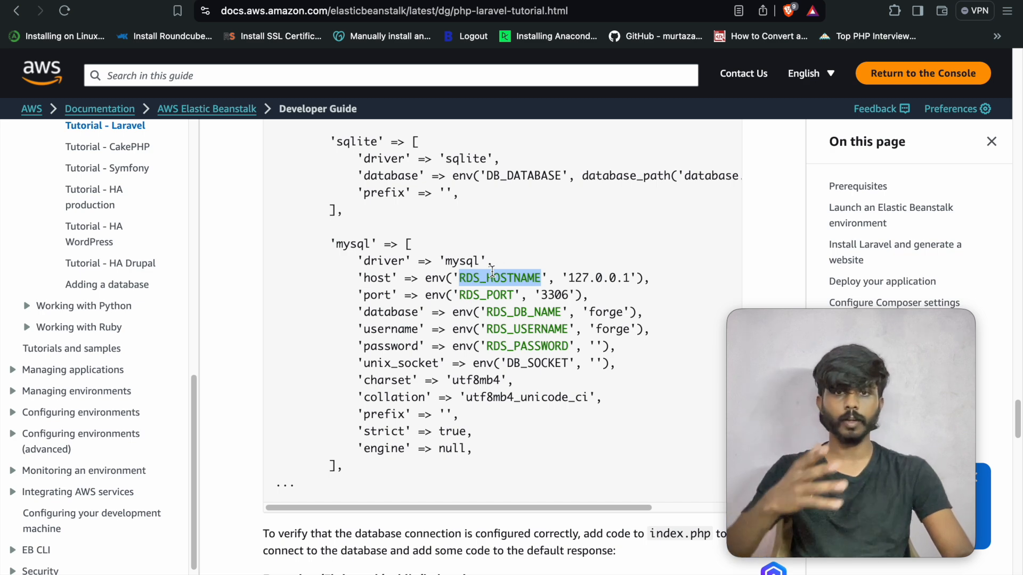
click(493, 277)
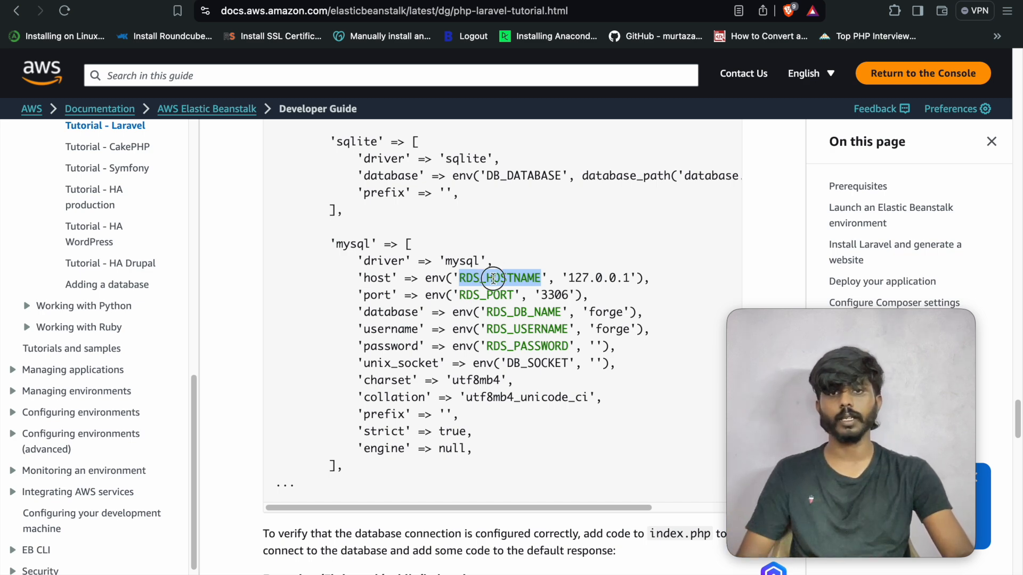
double_click(488, 296)
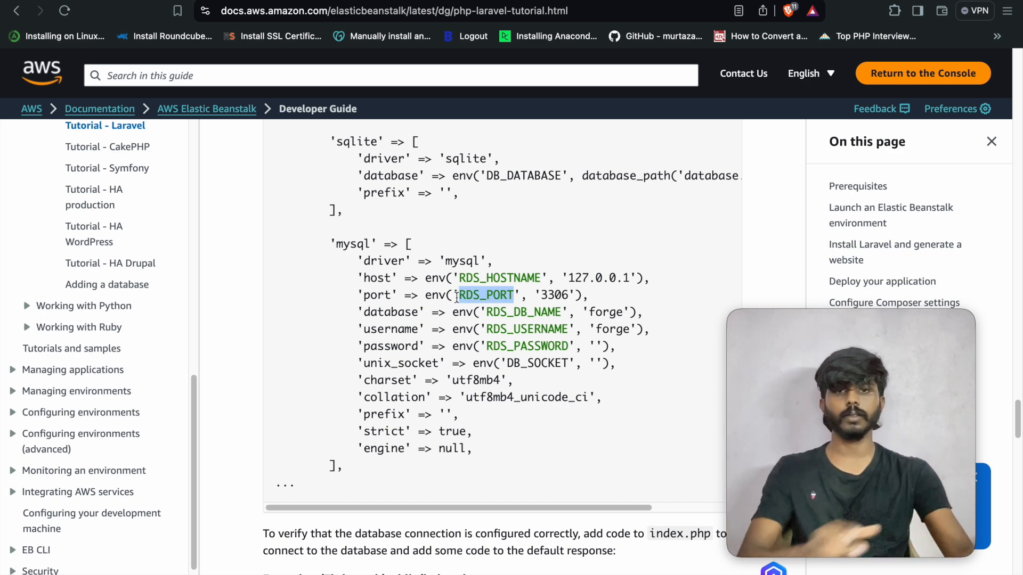
drag(359, 278, 622, 352)
key(super+c)
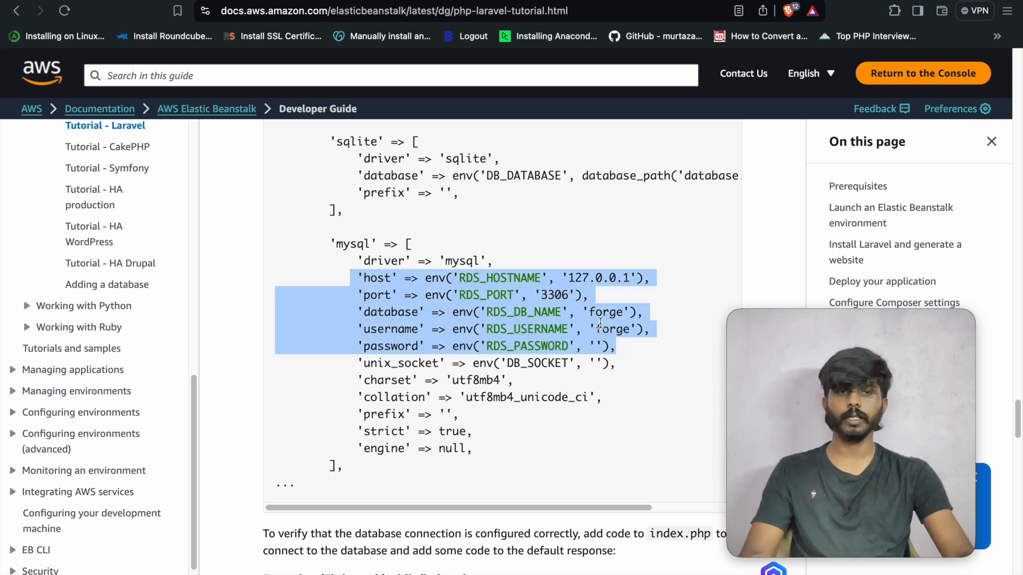
click(513, 564)
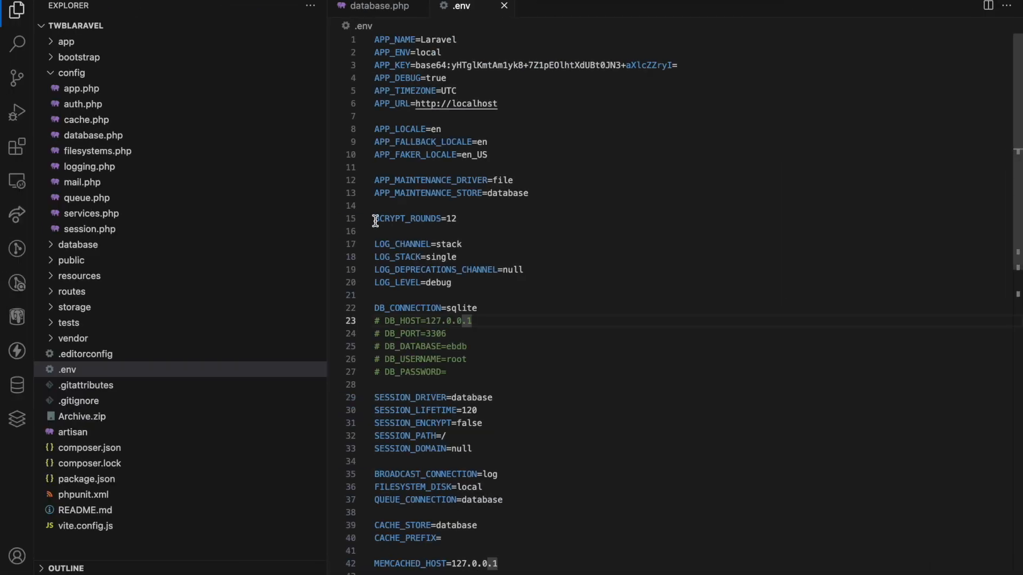
- Replace the mysql host-to-password lines in config/database.php with the copied RDS_* settings
click(155, 136)
click(639, 406)
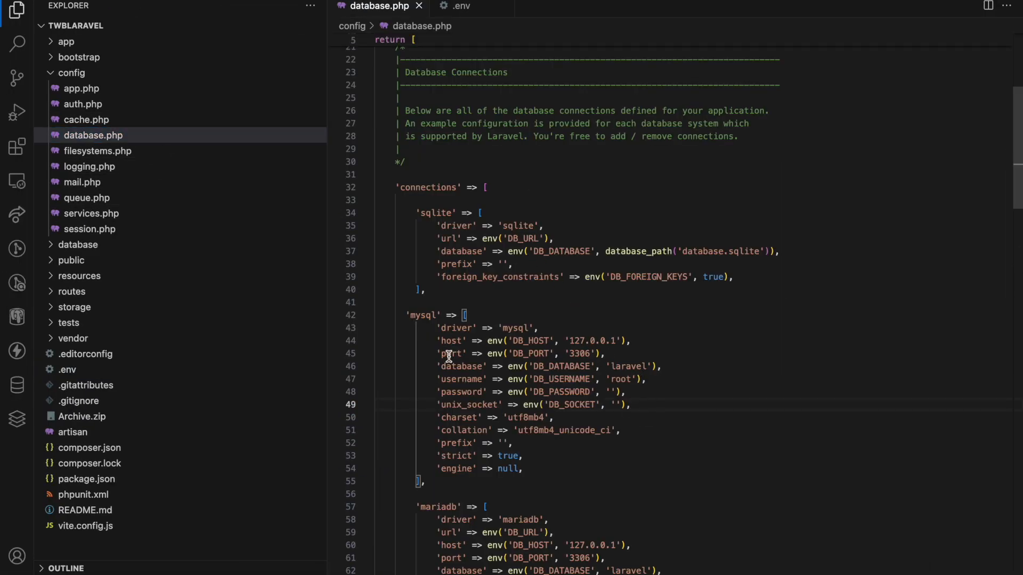
drag(435, 345, 634, 392)
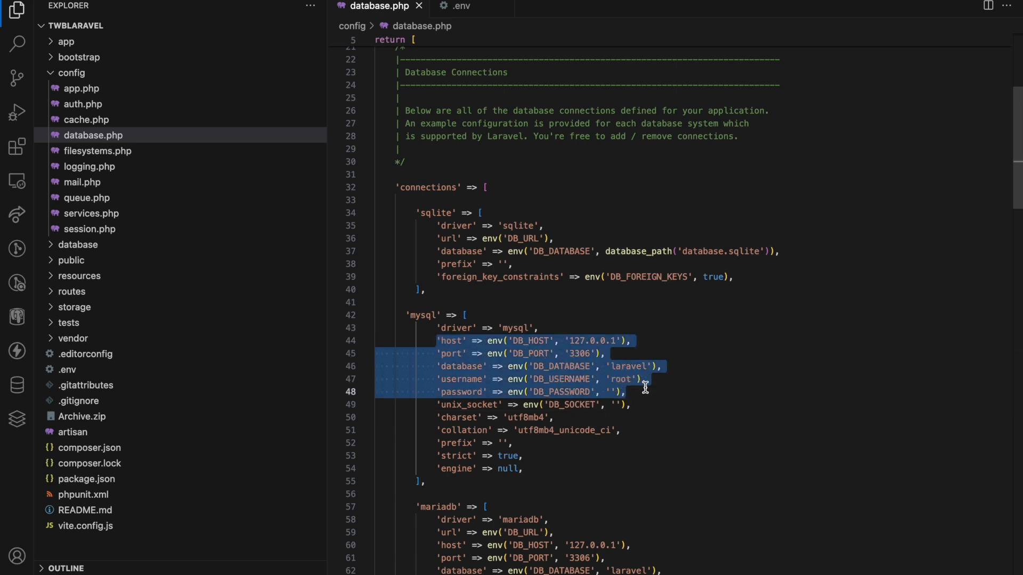
key(super+v)
double_click(551, 341)
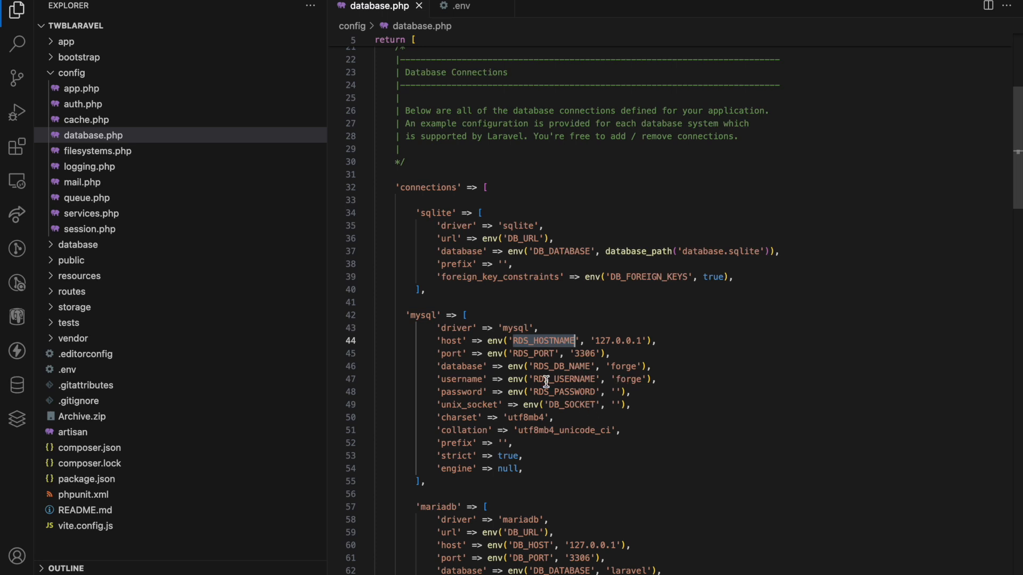
click(697, 391)
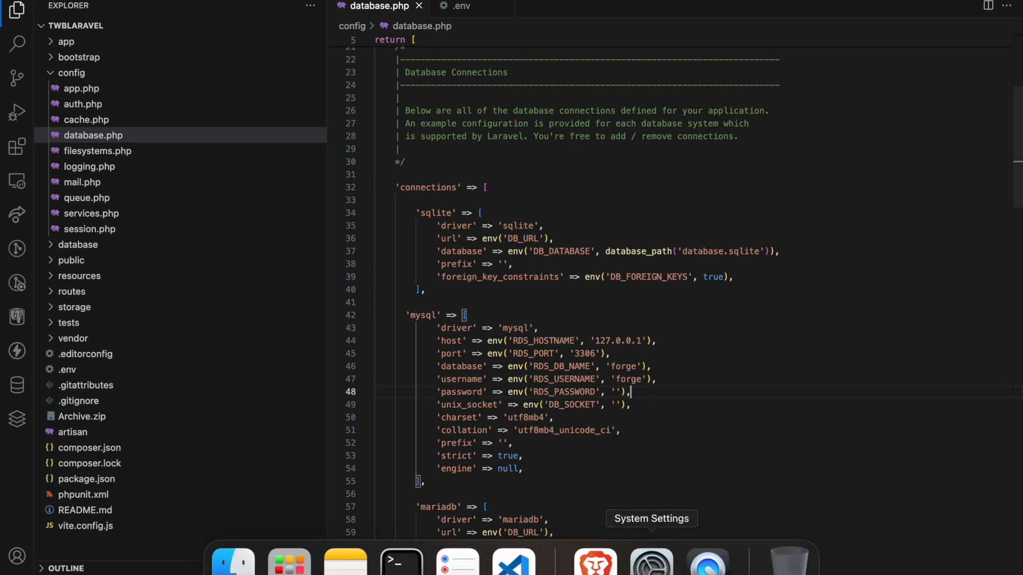
- Compress all files in WORK_PLATFORM > Laravel > twblaravel into Archive.zip
click(235, 559)
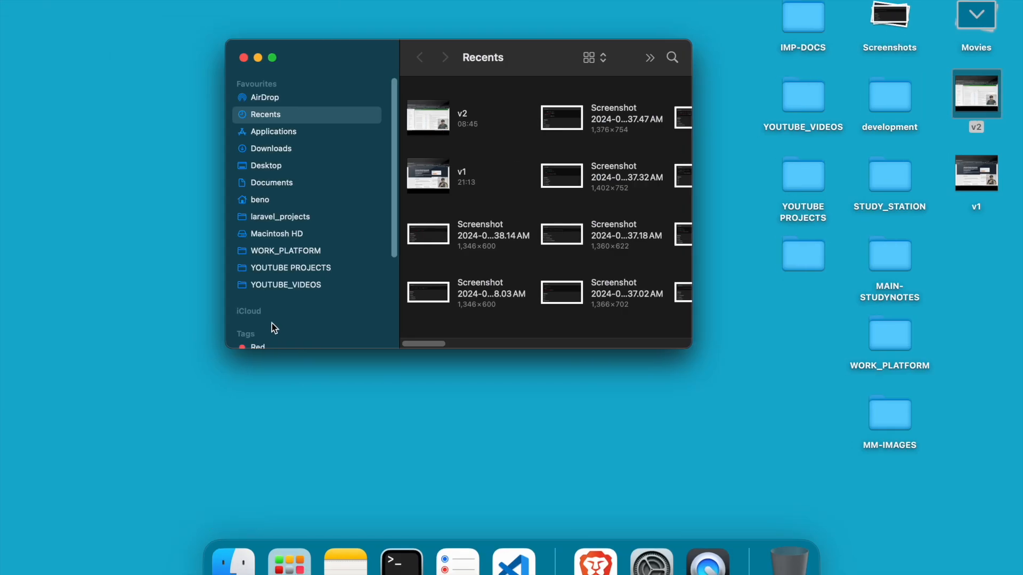
click(294, 251)
double_click(450, 144)
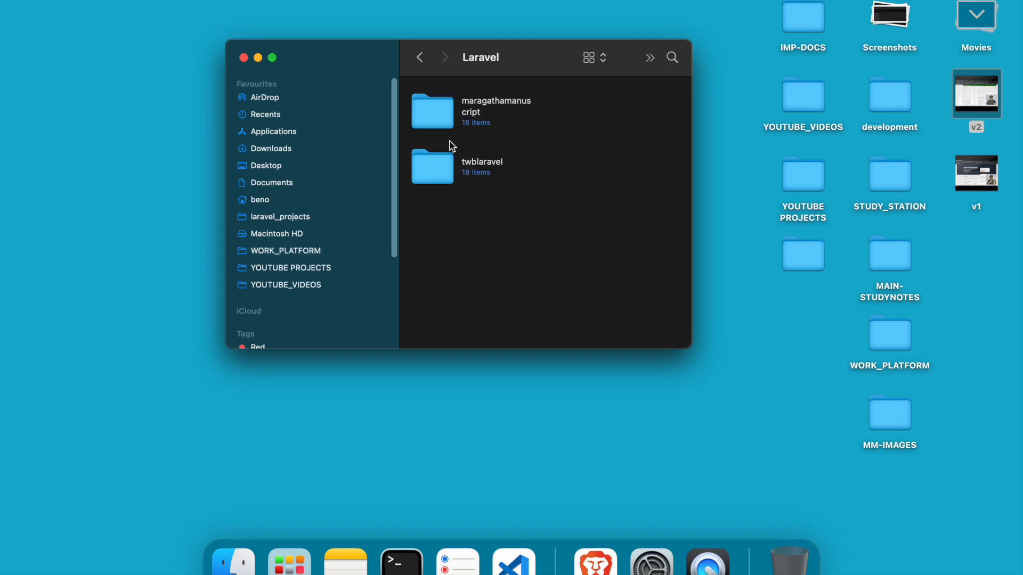
double_click(440, 176)
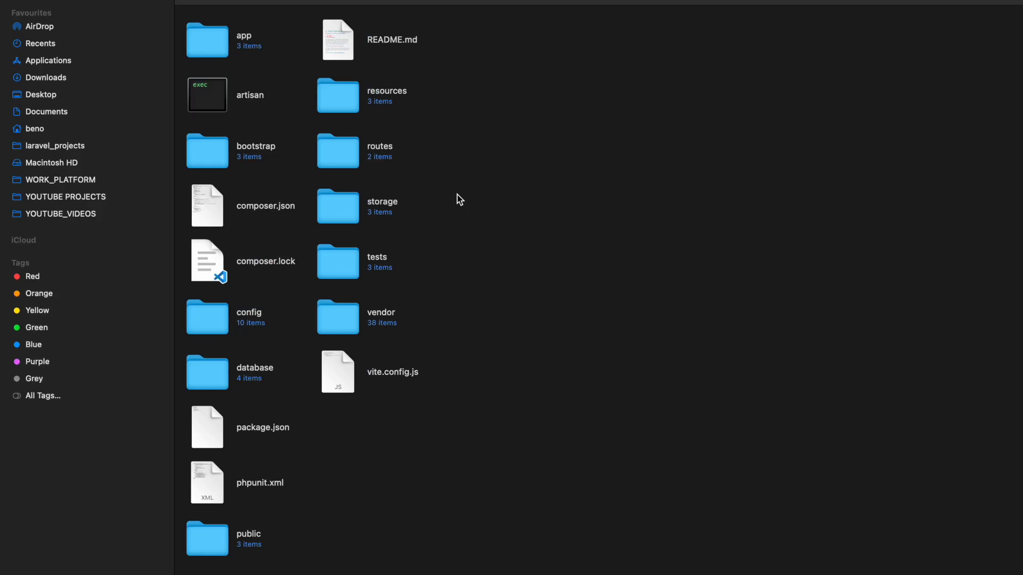
key(super+a)
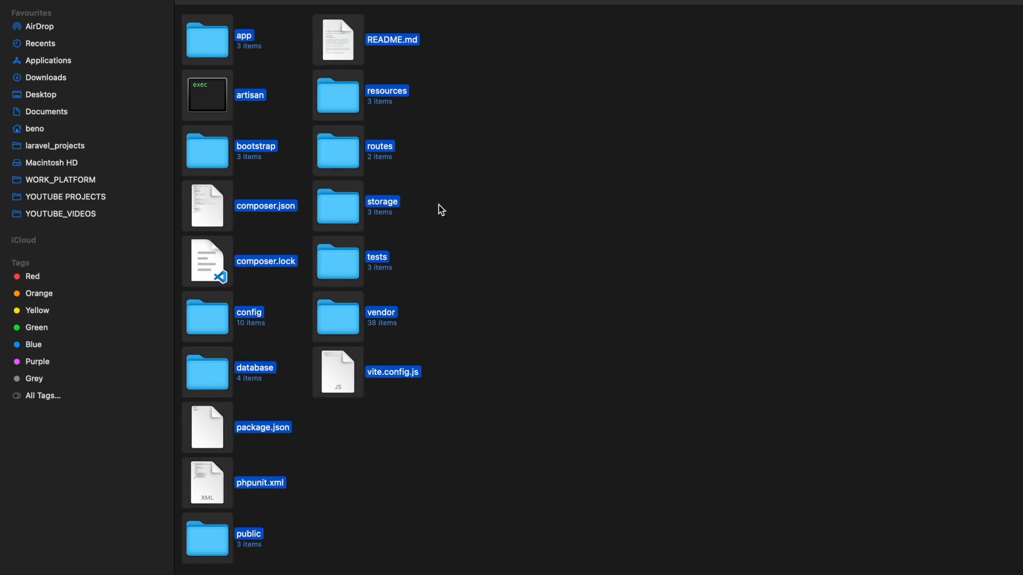
right_click(348, 157)
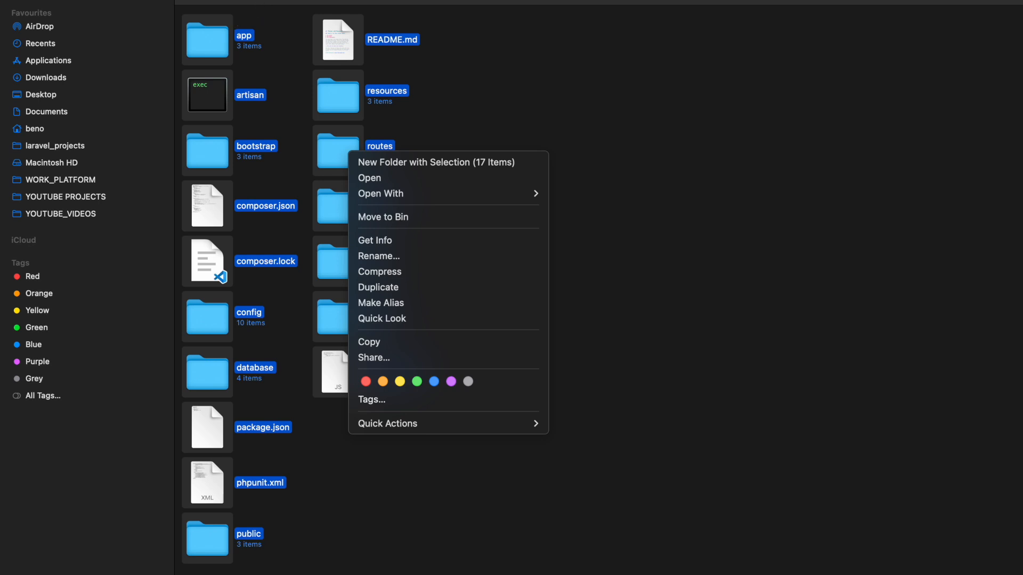
click(421, 271)
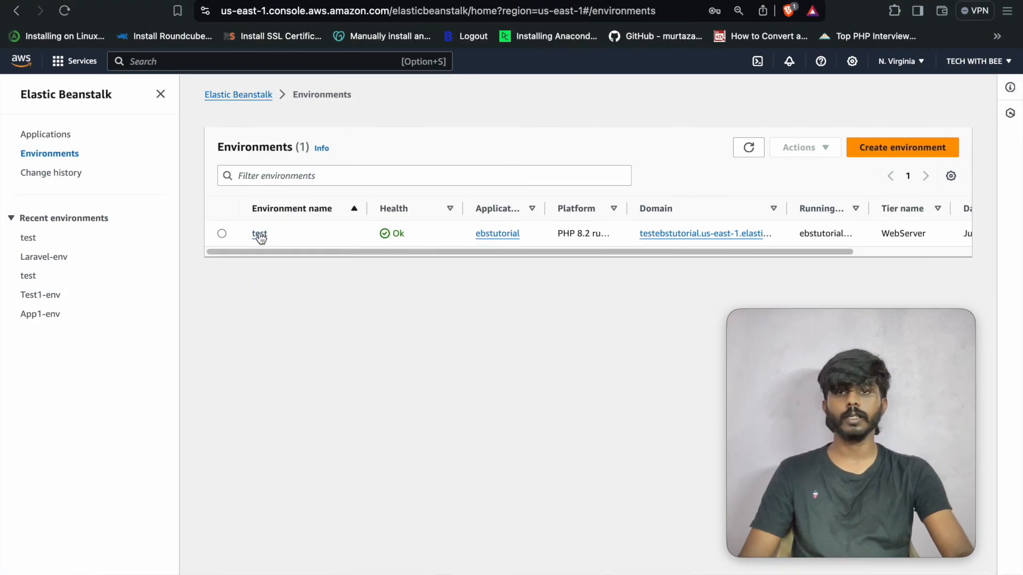
- Open the test environment dashboard, showing Health Ok on PHP 8.2
click(260, 235)
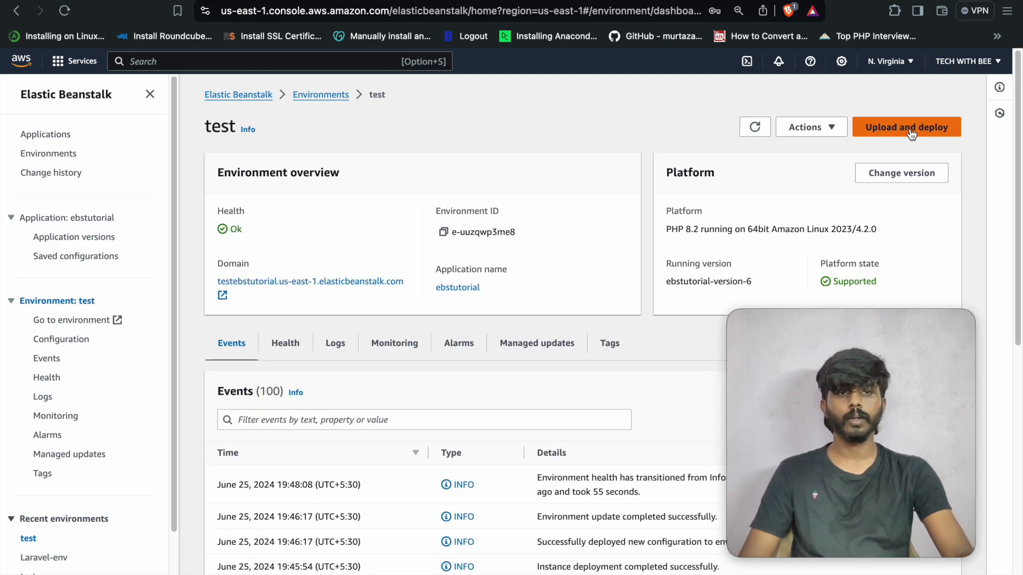
- Choose Archive.zip as the file for a new application version upload
click(919, 132)
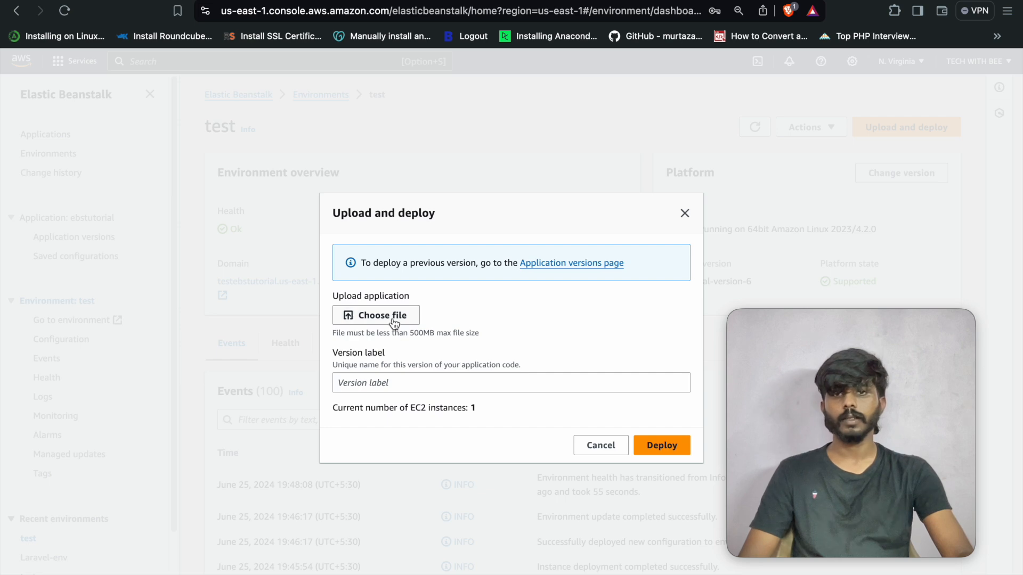
click(394, 323)
click(539, 230)
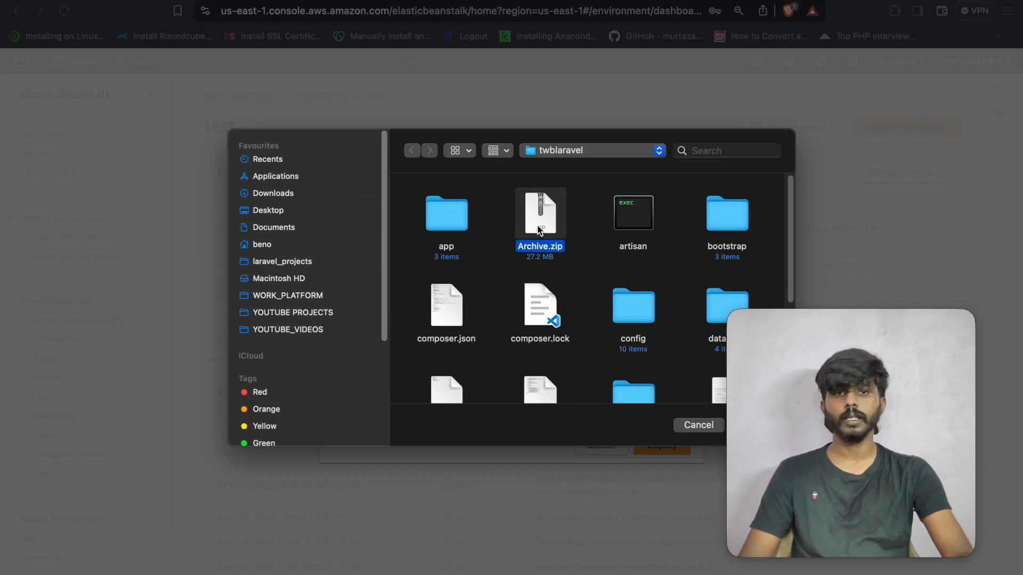
drag(768, 371, 799, 394)
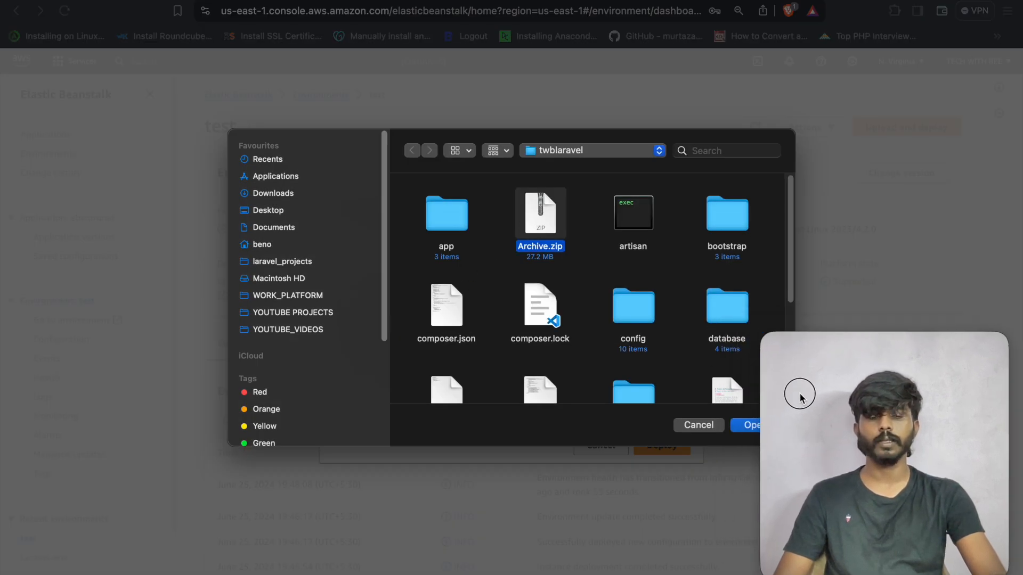
click(745, 431)
- Set the version label to v1 and deploy it to the test environment
click(437, 394)
key(super+v)
key(BackSpace)
key(BackSpace)
key(BackSpace)
key(super+a)
key(BackSpace)
text(v)
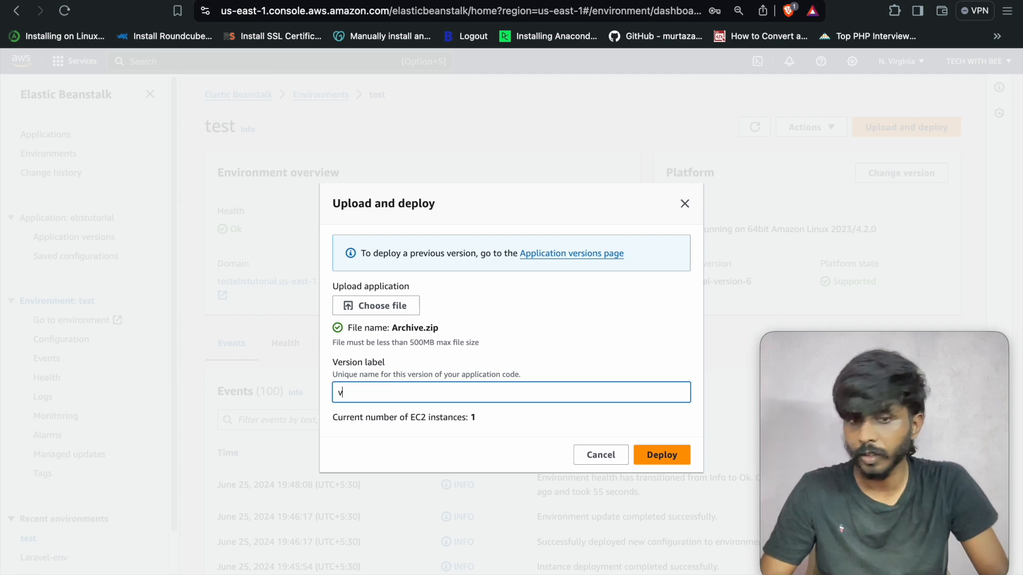
text(1)
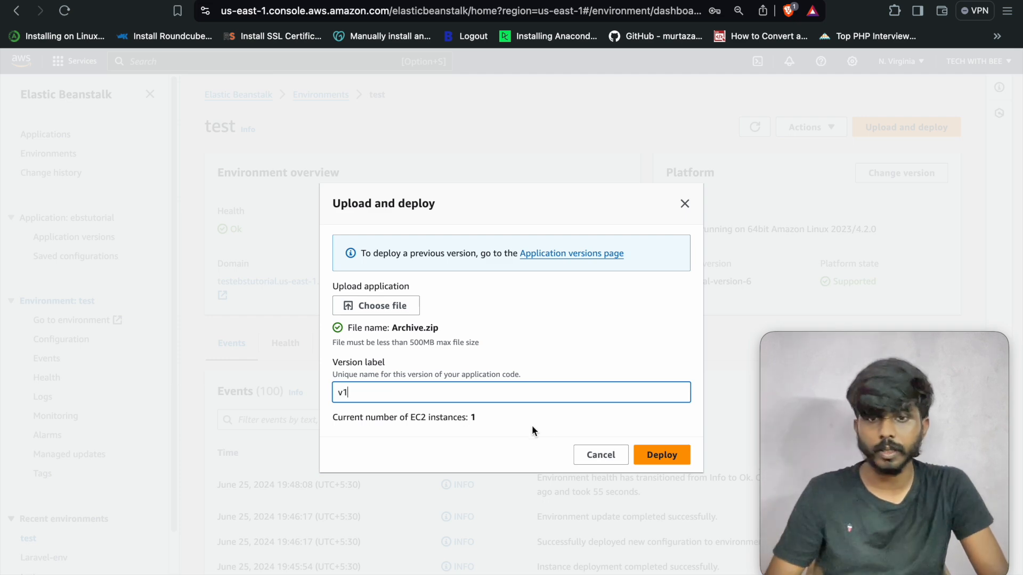
click(656, 455)
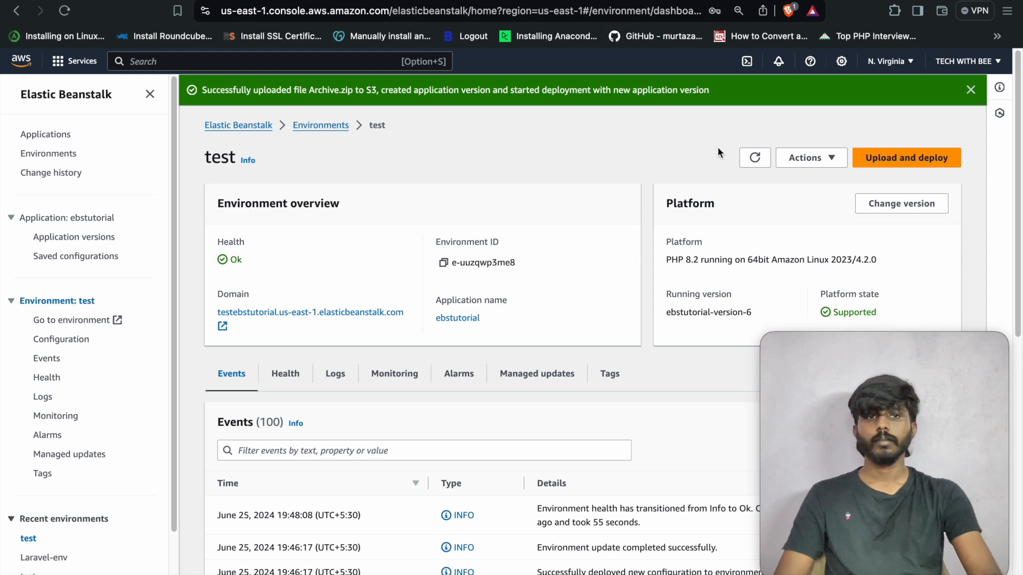
click(756, 159)
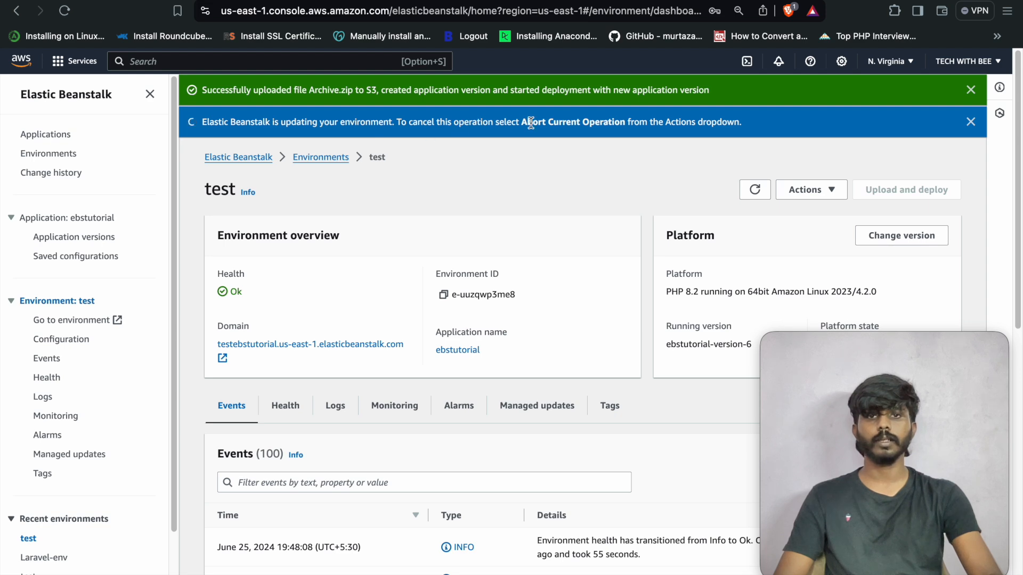
- Refresh the test environment overview until health reads Ok, then open its domain, which shows a 500 error
click(827, 192)
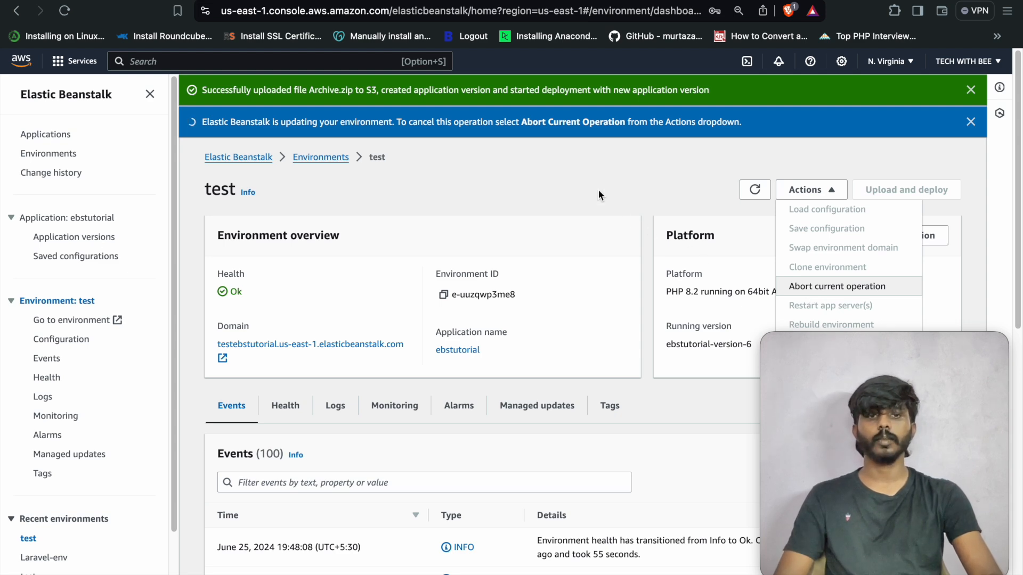
click(554, 173)
click(755, 182)
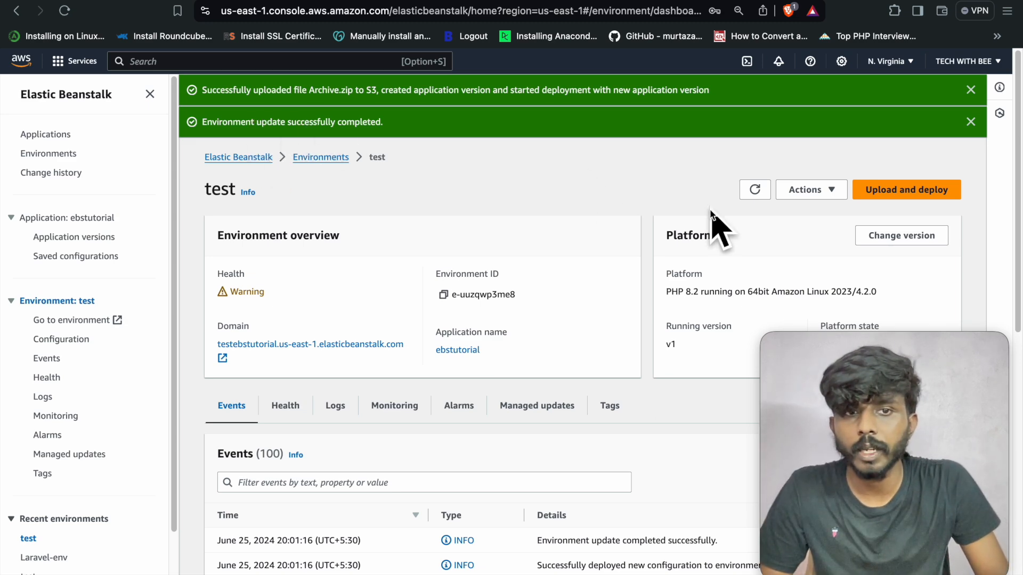
click(755, 190)
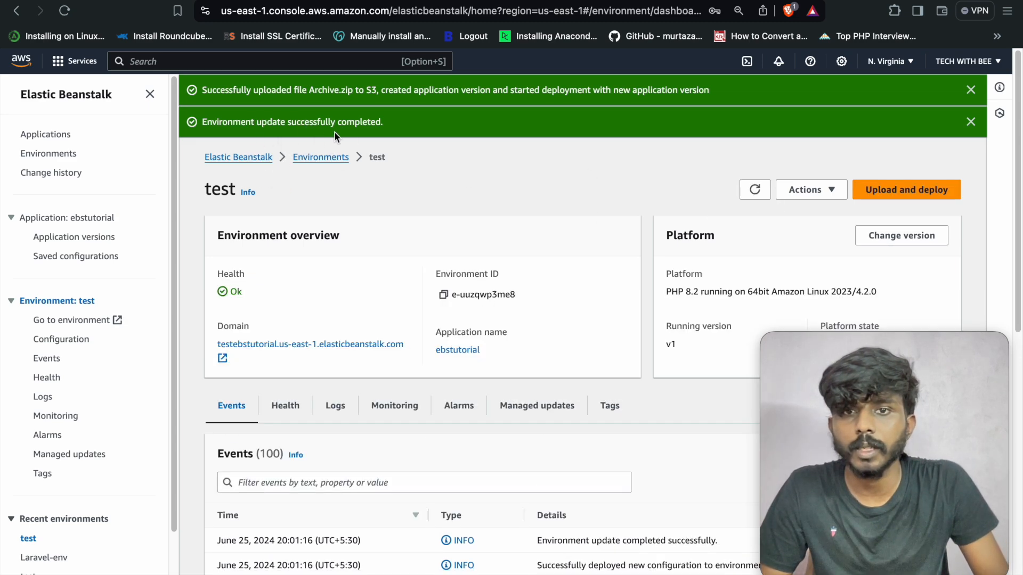
click(327, 349)
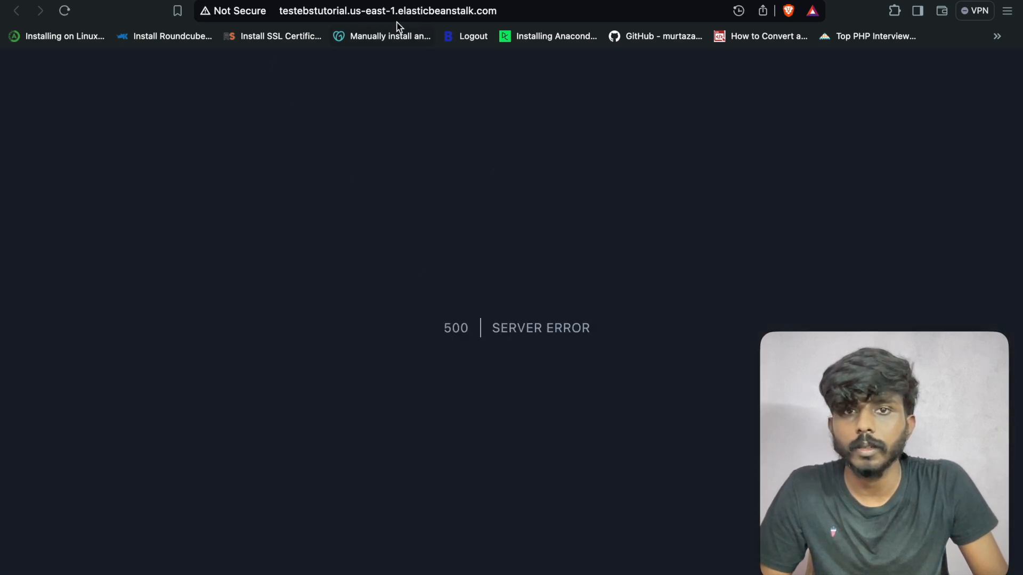
- Inspect the elasticbeanstalk part of the site's address, then return to the Elastic Beanstalk console tab
click(410, 12)
double_click(410, 12)
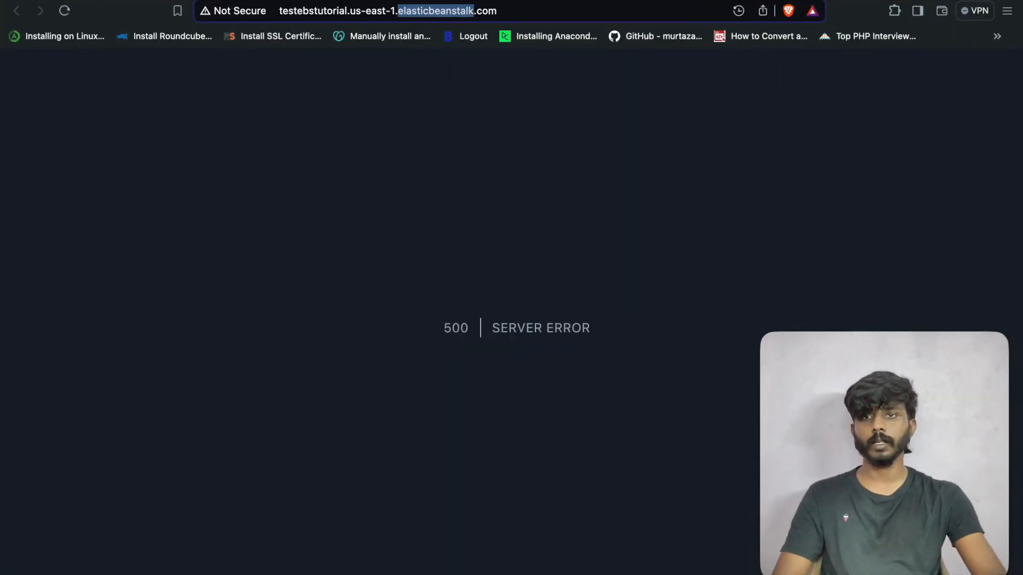
key(super+w)
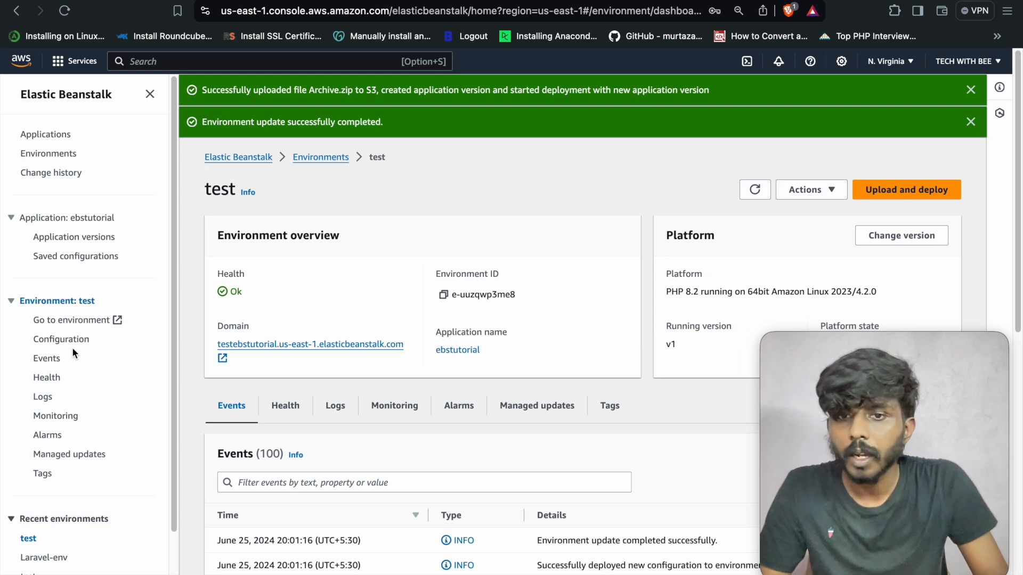
- Show the test environment's Configuration page, dismiss both success banners, and review its sections
click(75, 339)
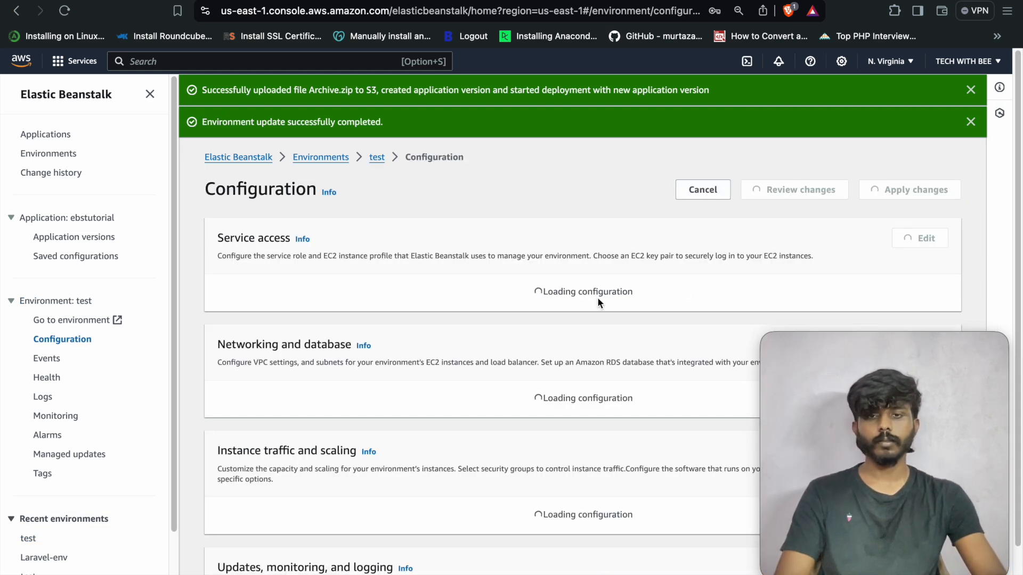
scroll(562, 319, down, 3)
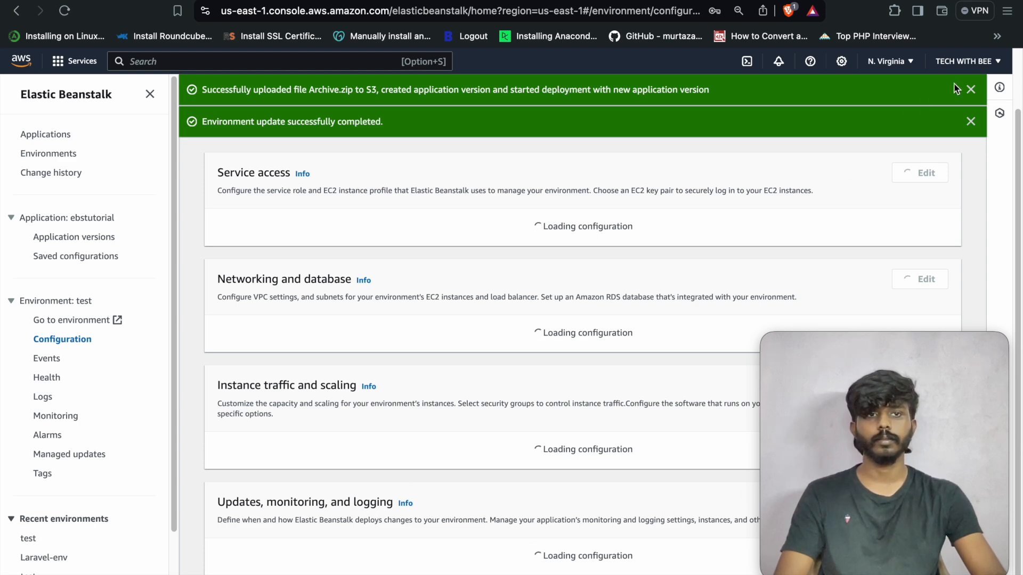
click(970, 89)
click(970, 89)
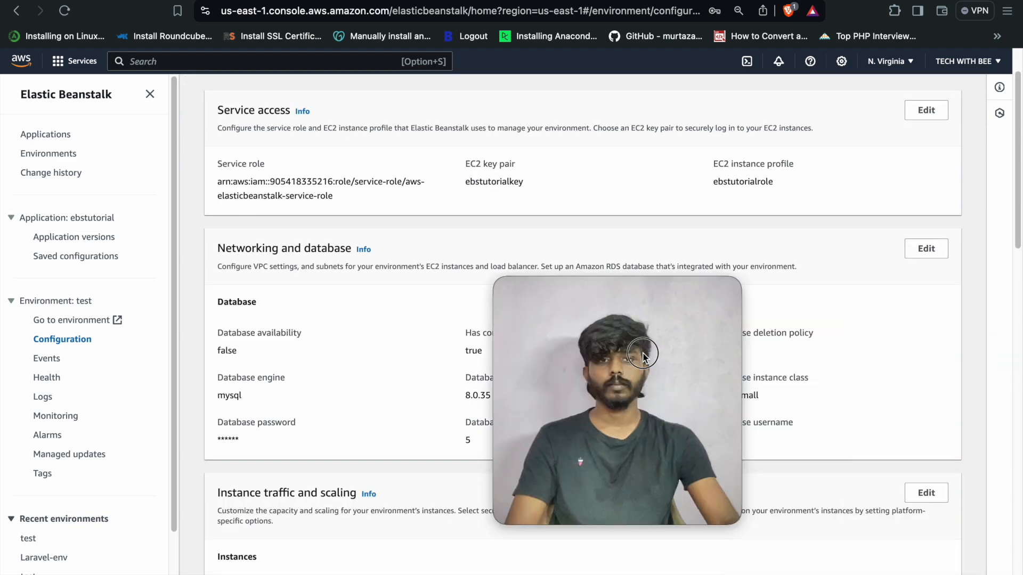
scroll(884, 388, down, 10)
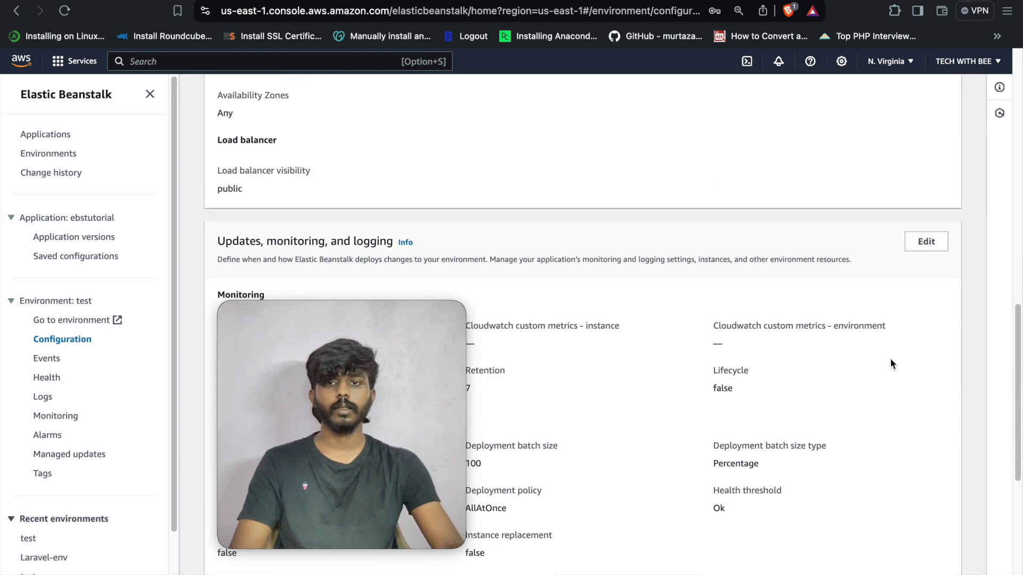
scroll(853, 349, down, 7)
scroll(832, 339, up, 6)
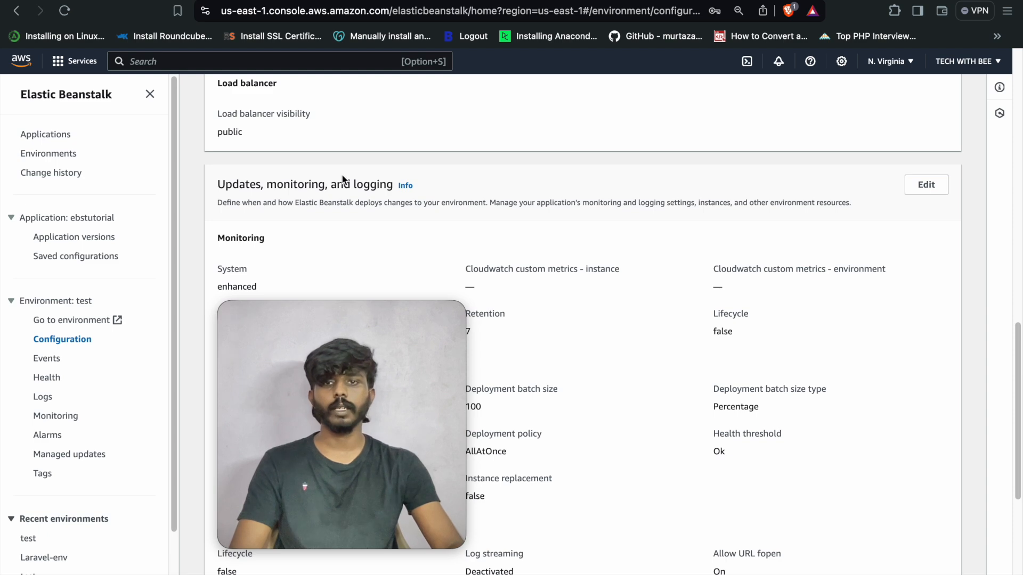
- Edit the updates, monitoring and logging settings, entering /public as the platform Document root
click(914, 192)
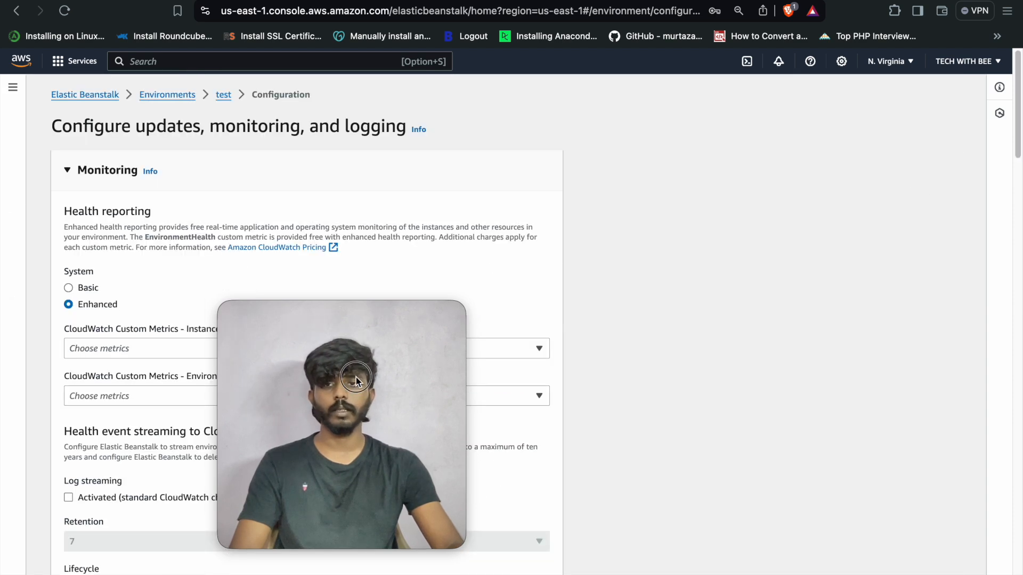
scroll(408, 426, down, 6)
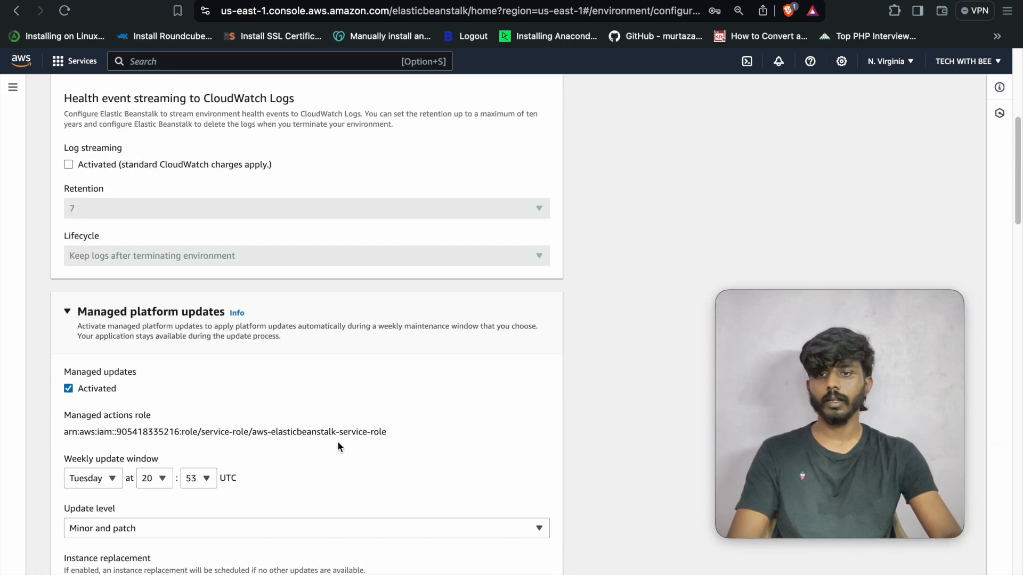
scroll(320, 447, down, 10)
scroll(264, 363, down, 5)
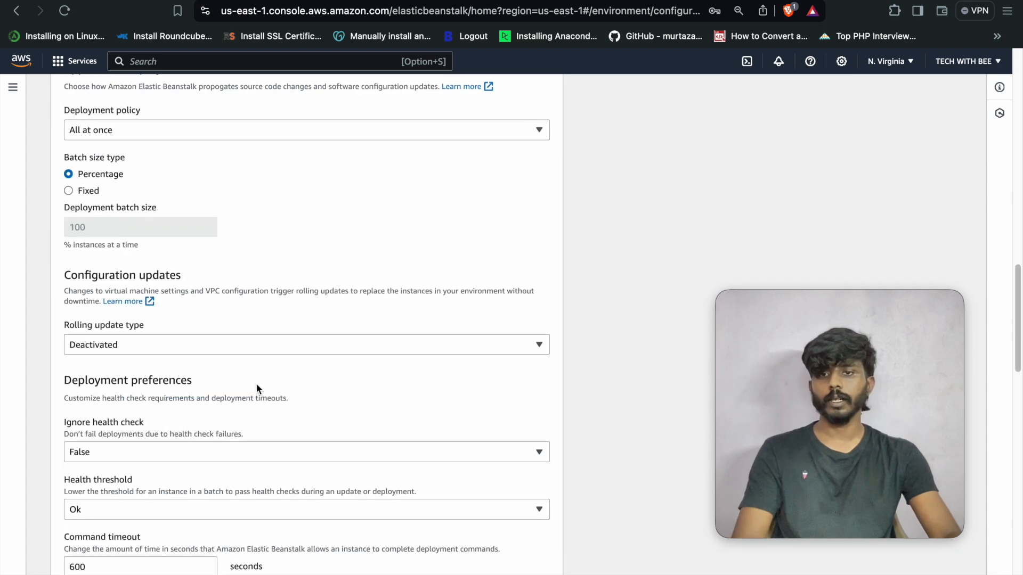
scroll(261, 384, down, 5)
scroll(109, 482, down, 1)
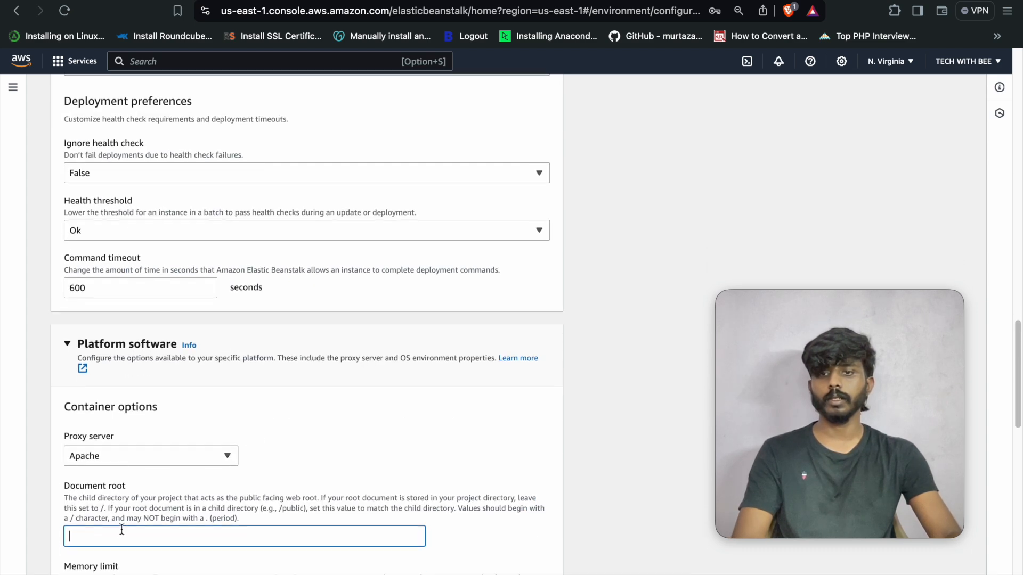
scroll(140, 480, down, 3)
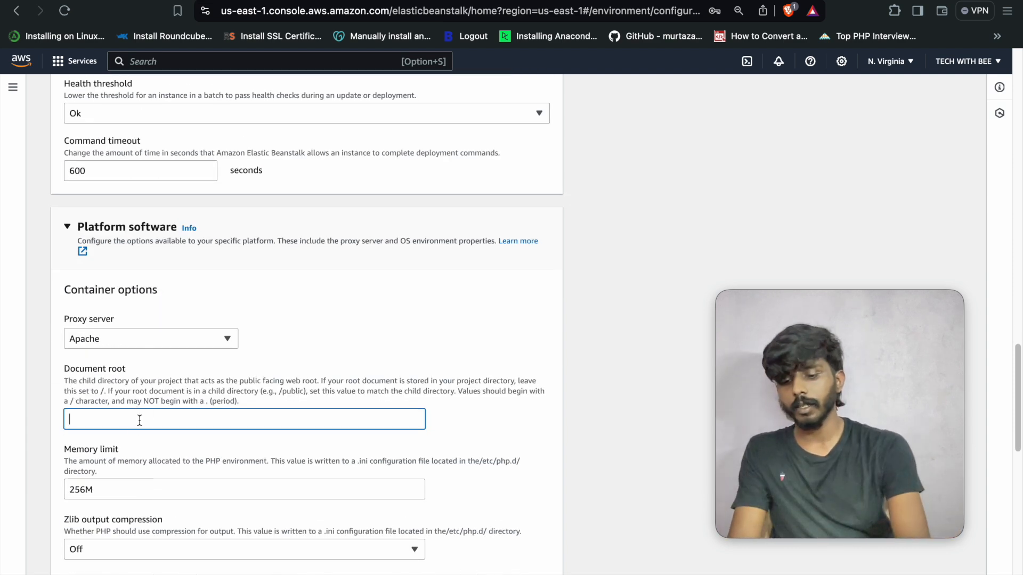
text(/public)
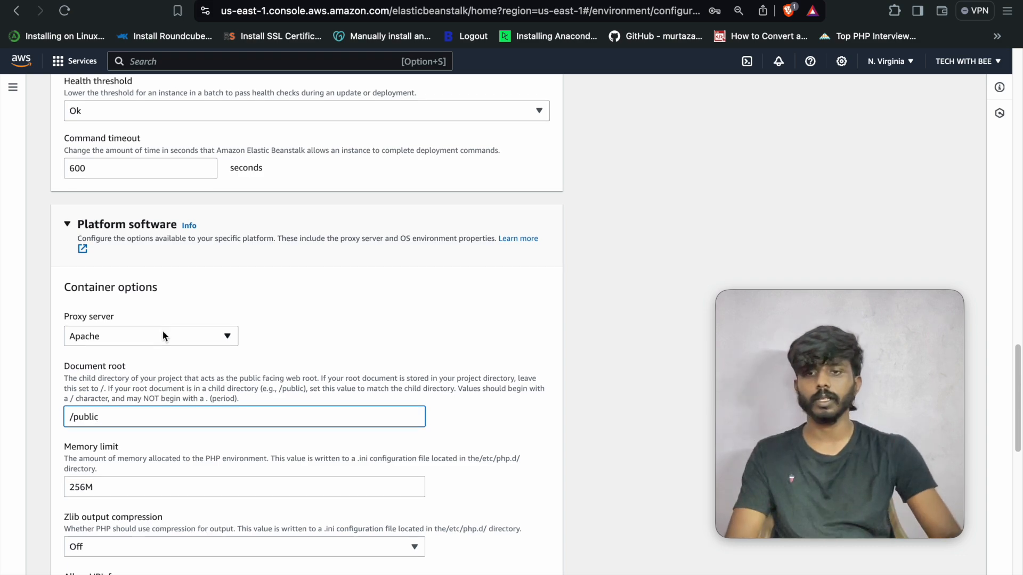
scroll(171, 354, down, 6)
scroll(171, 354, down, 4)
scroll(171, 354, up, 2)
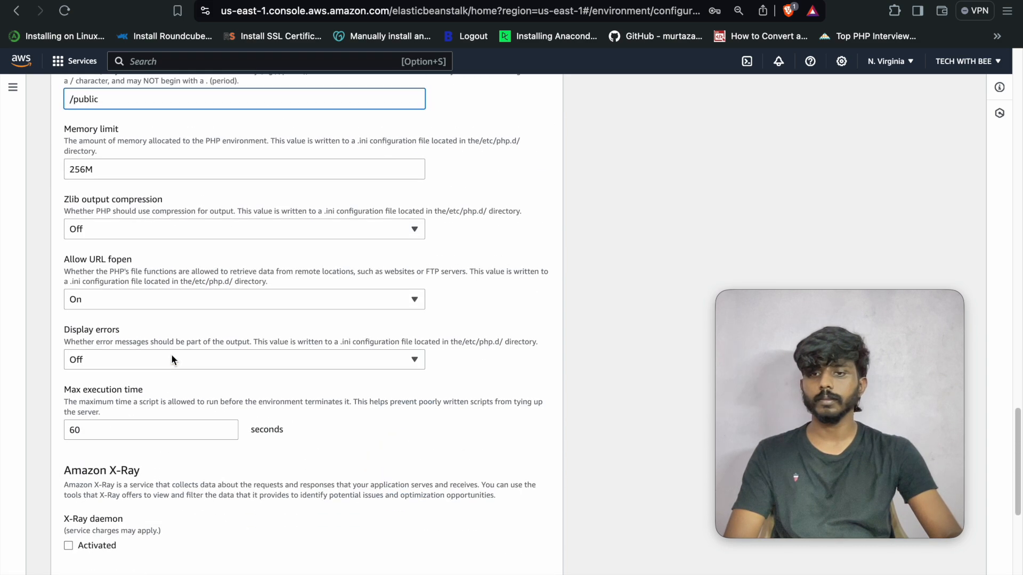
scroll(171, 354, down, 8)
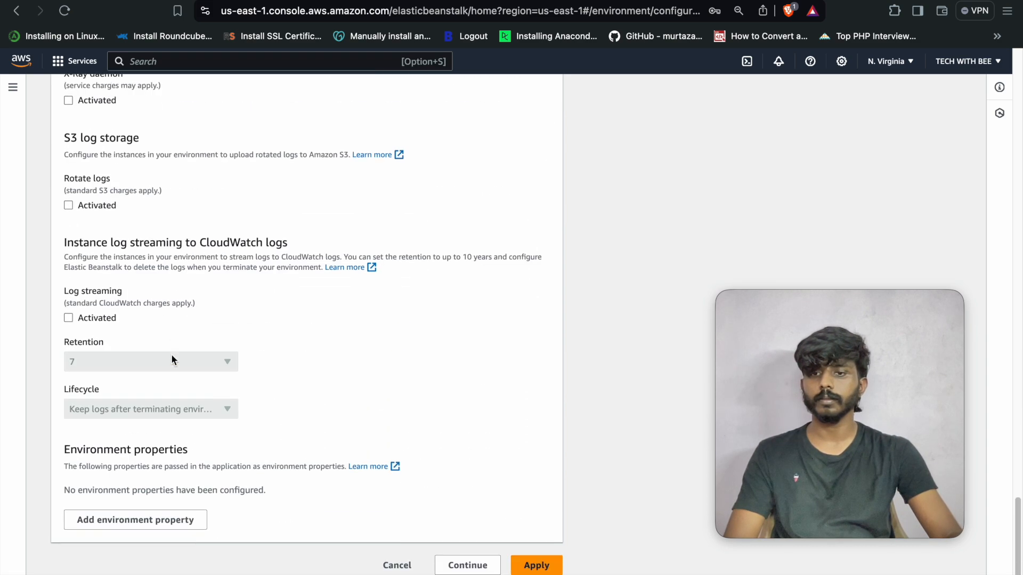
- Add an APP_KEY environment property with the key value copied from the .env file
click(178, 524)
scroll(301, 411, down, 1)
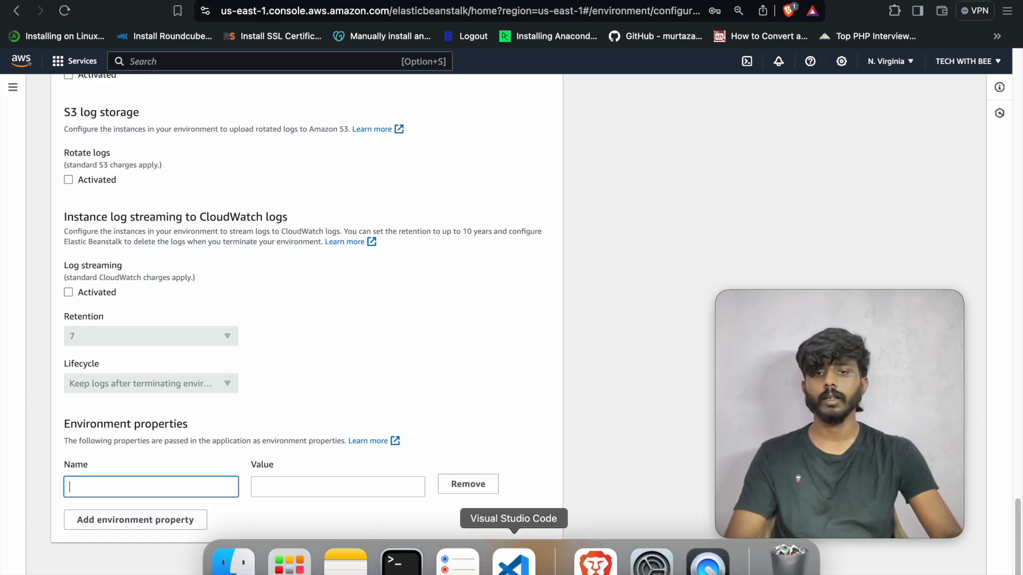
click(513, 557)
double_click(400, 64)
key(super+c)
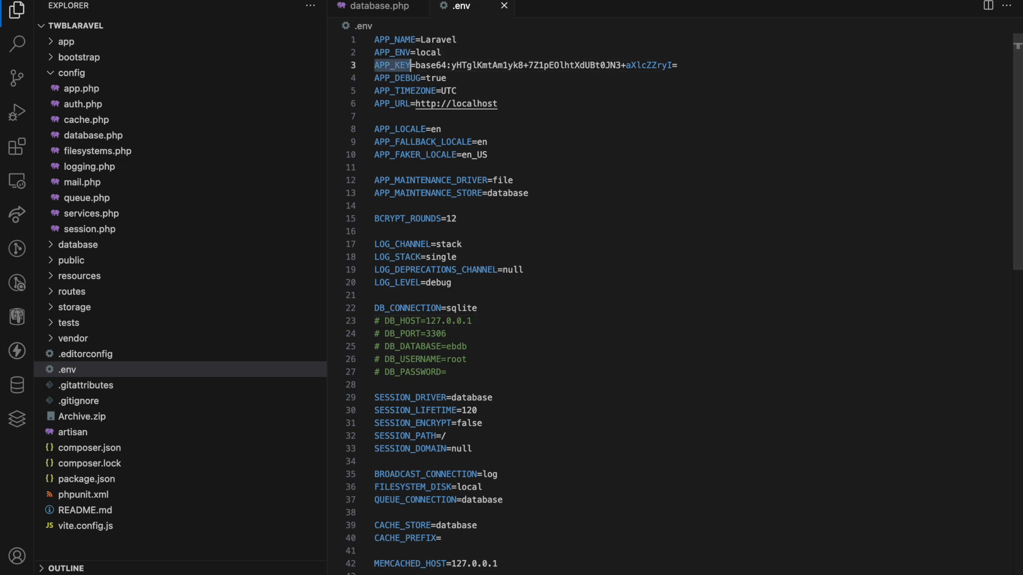
click(594, 558)
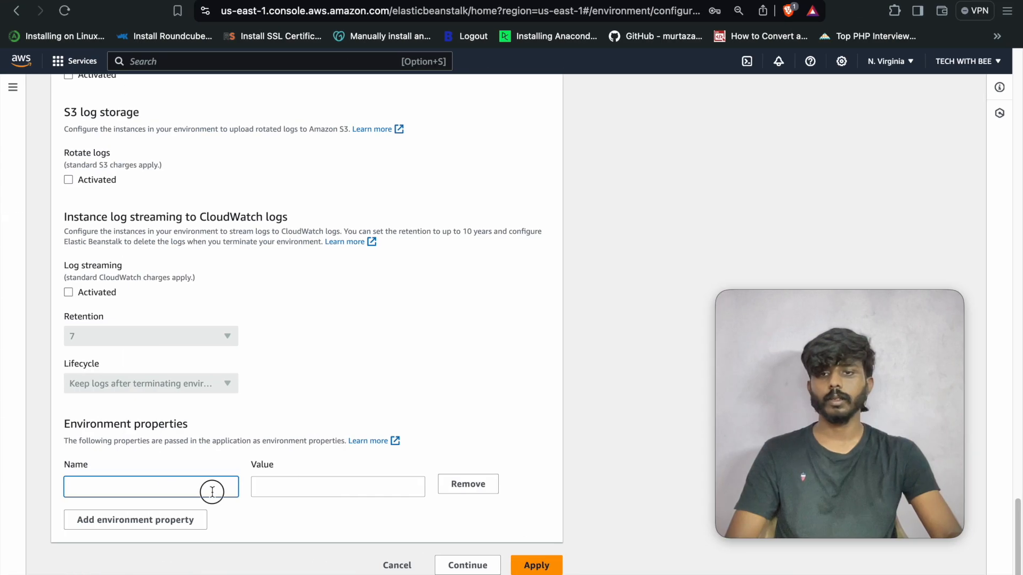
key(super+v)
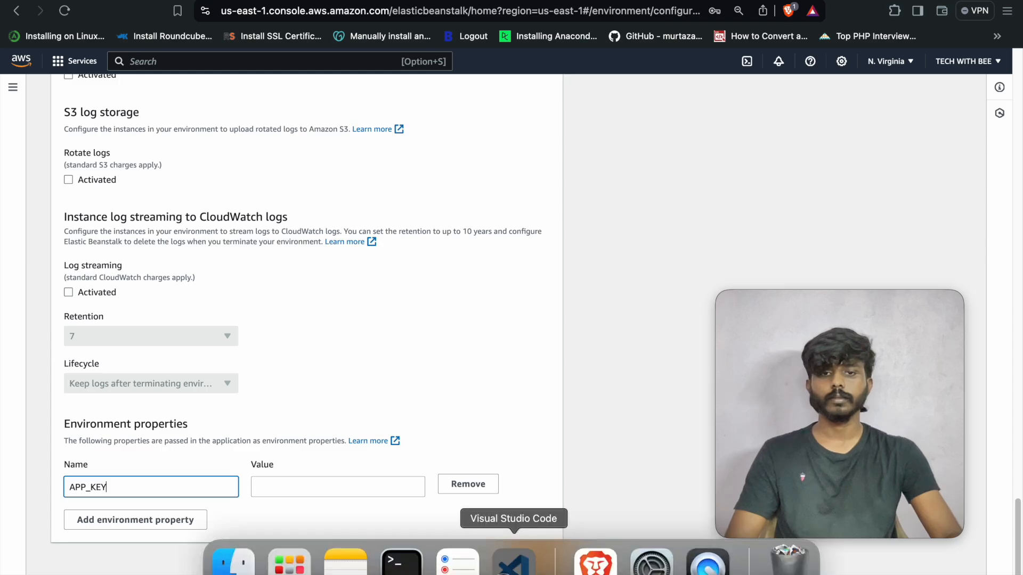
click(514, 565)
click(541, 93)
drag(418, 69, 707, 68)
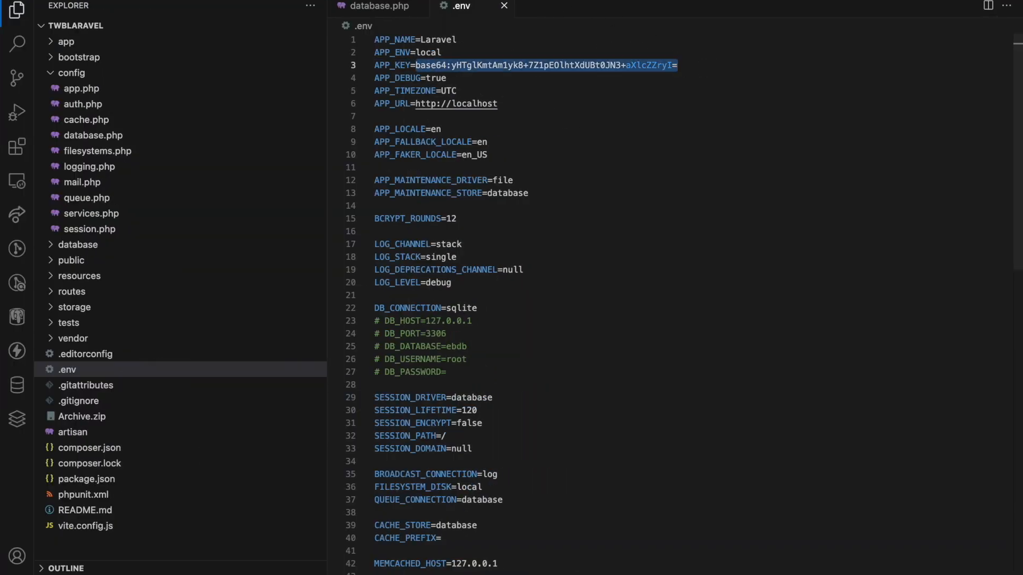
click(589, 563)
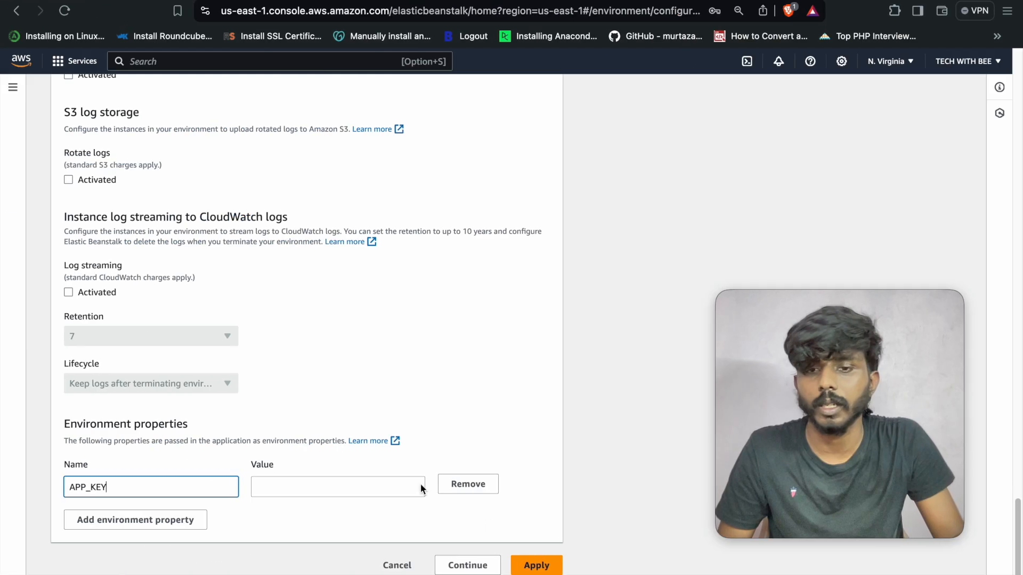
click(346, 479)
key(super+v)
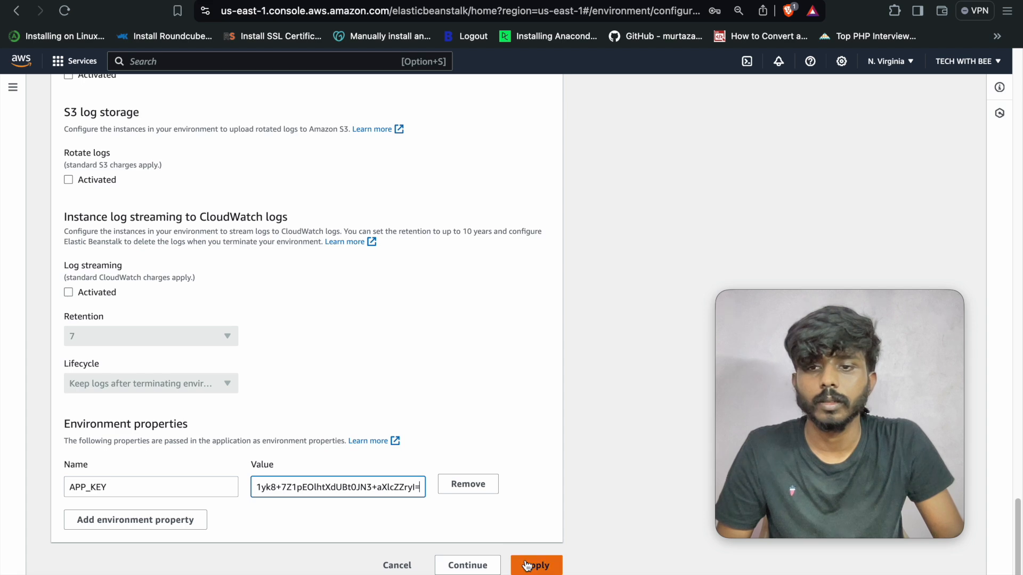
- Add an APP_ENV environment property set to development
click(189, 524)
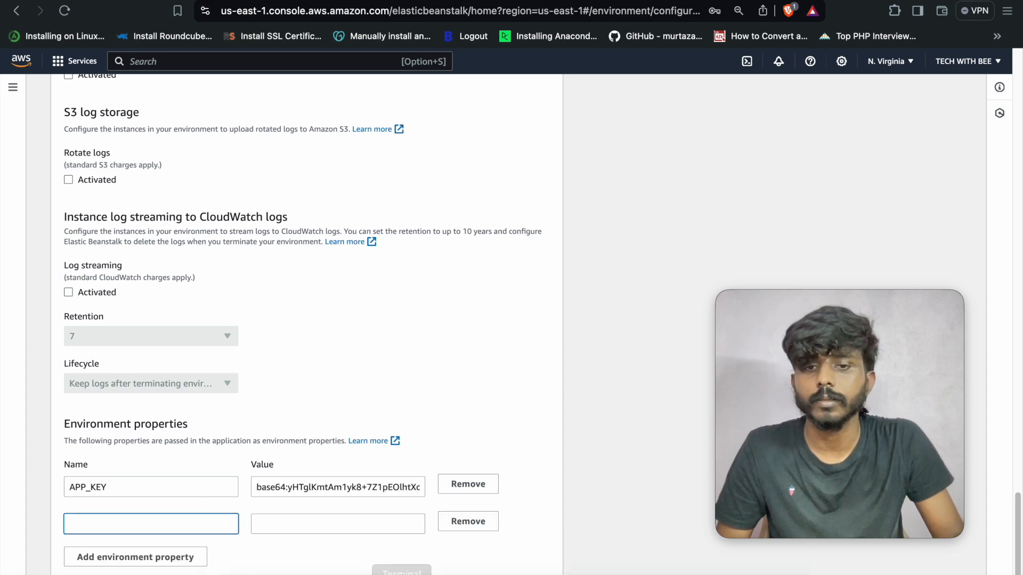
click(498, 565)
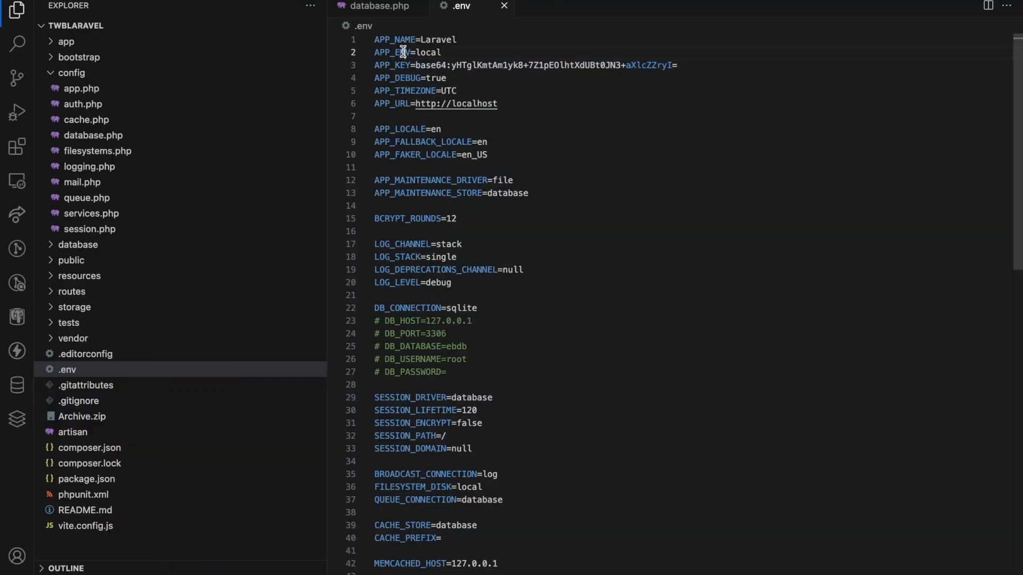
double_click(404, 51)
click(594, 562)
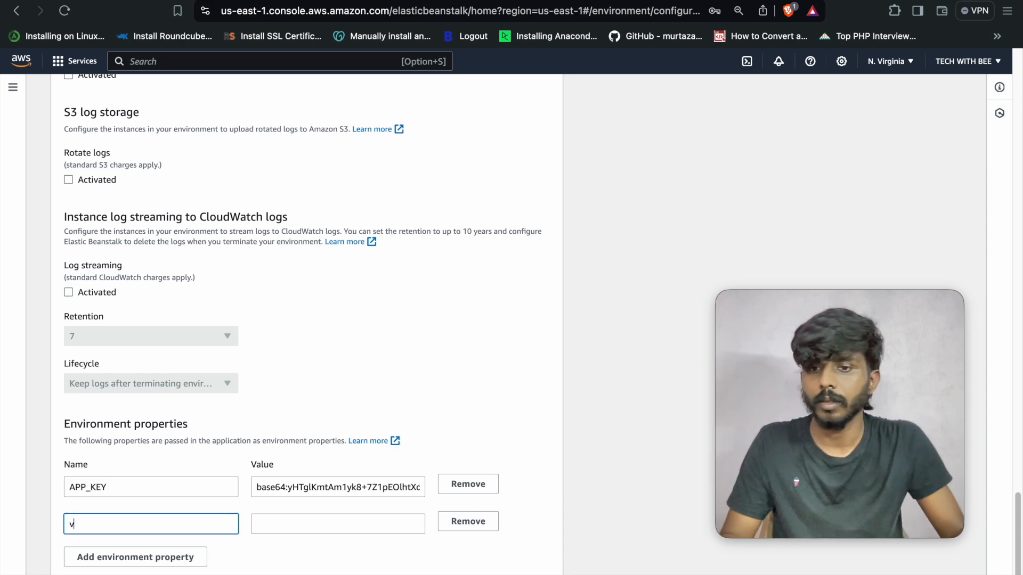
click(254, 524)
text(development)
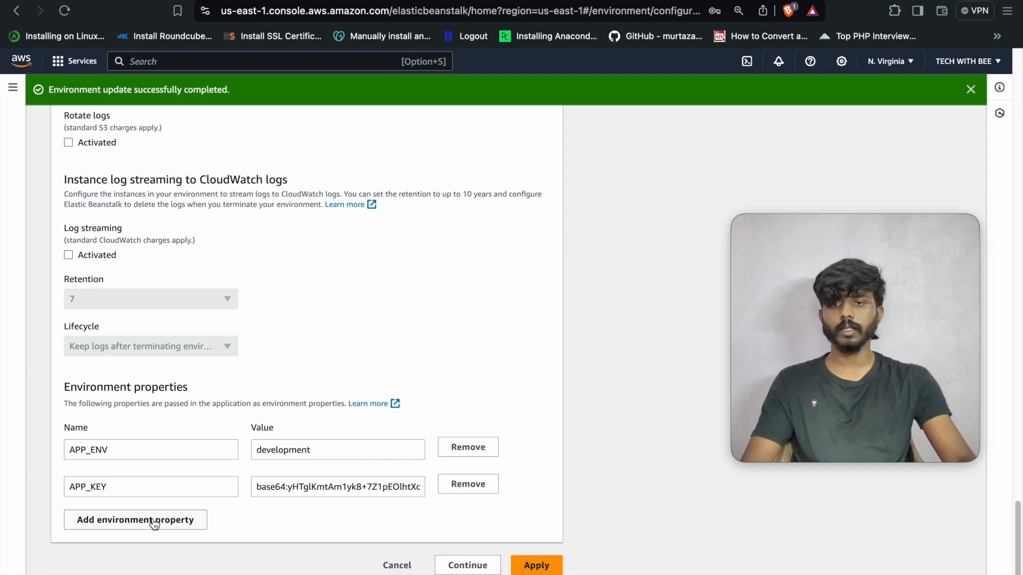
- Add another property row and apply the environment property changes
click(154, 521)
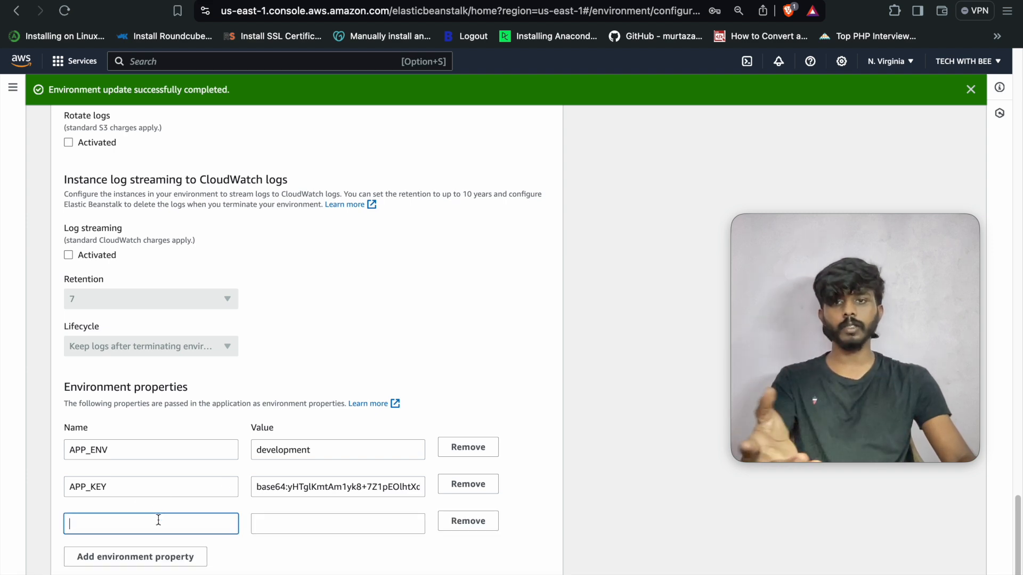
click(283, 519)
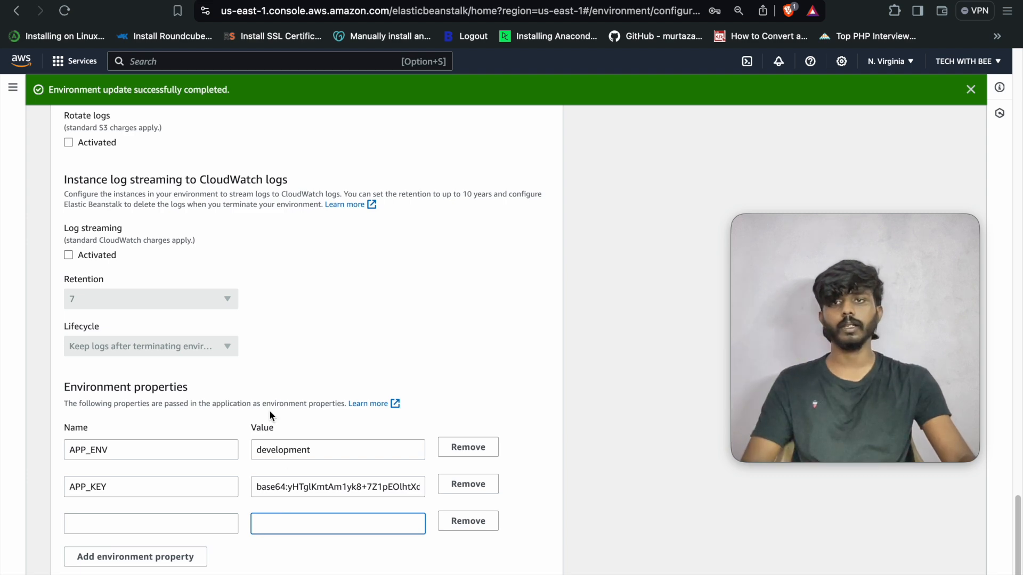
scroll(418, 466, down, 1)
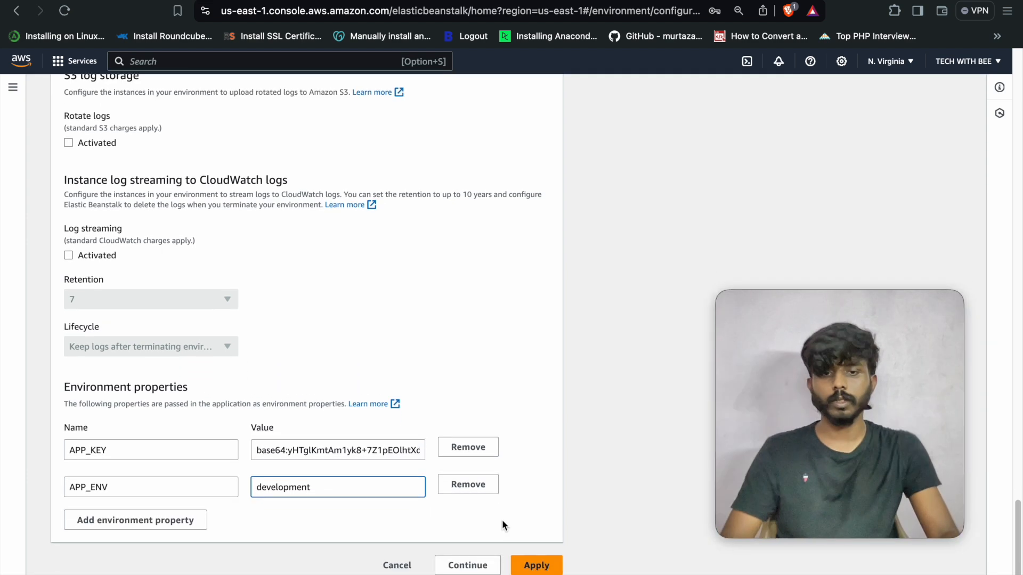
click(535, 565)
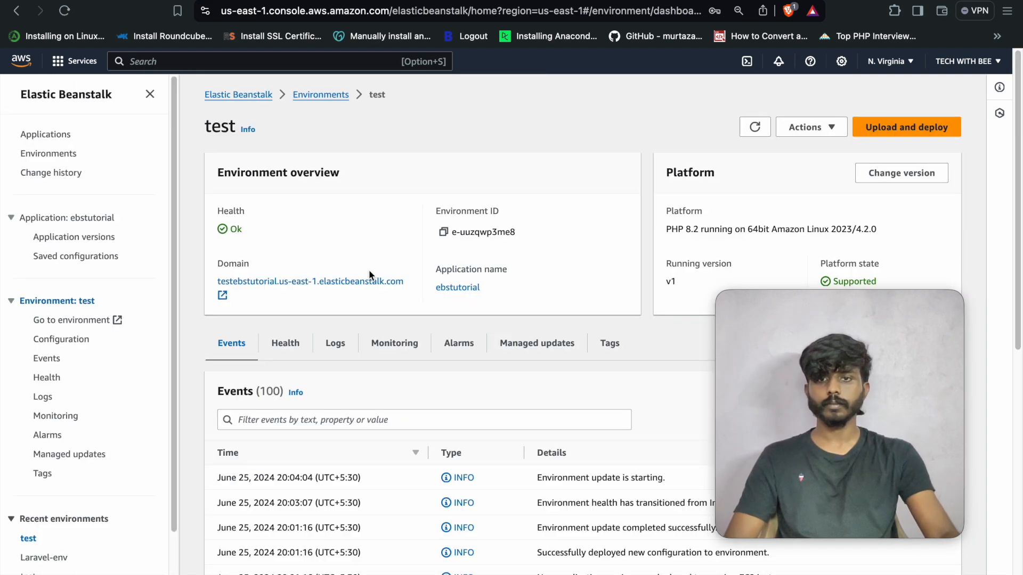
- Refresh the dashboard to confirm the update completed, then open the deployed site in a new tab
click(754, 129)
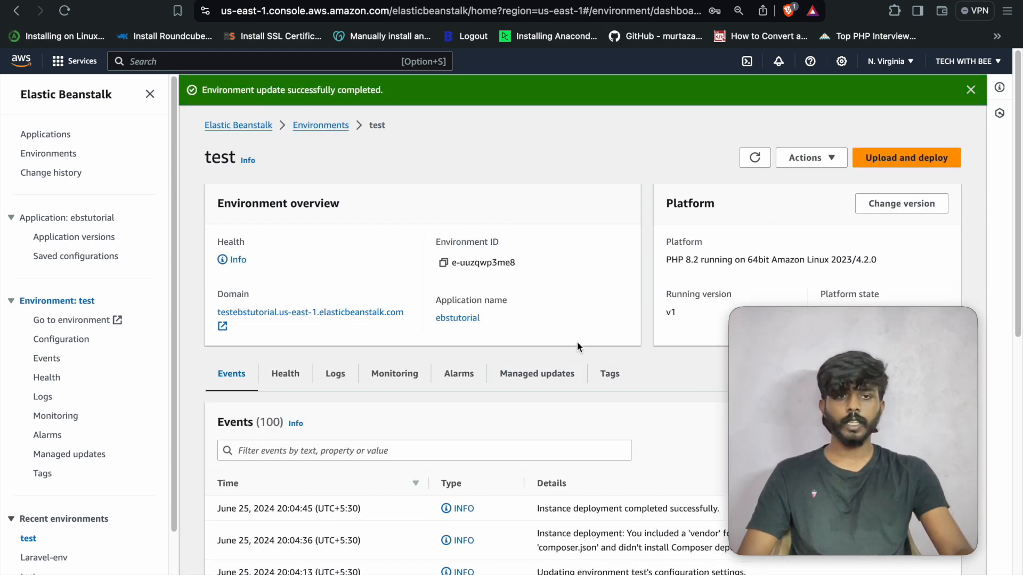
scroll(559, 384, down, 10)
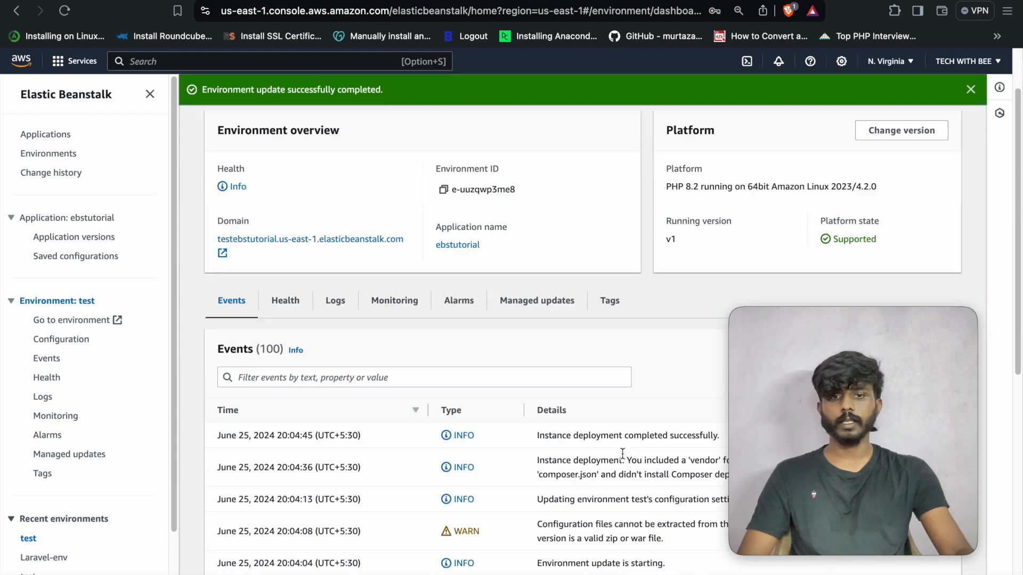
scroll(650, 509, down, 1)
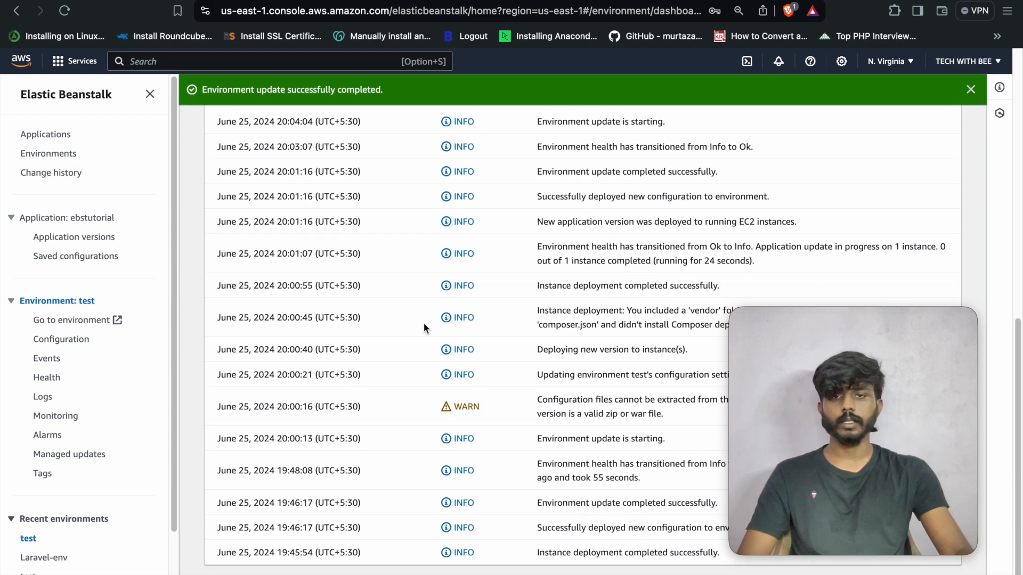
scroll(423, 323, up, 10)
click(385, 313)
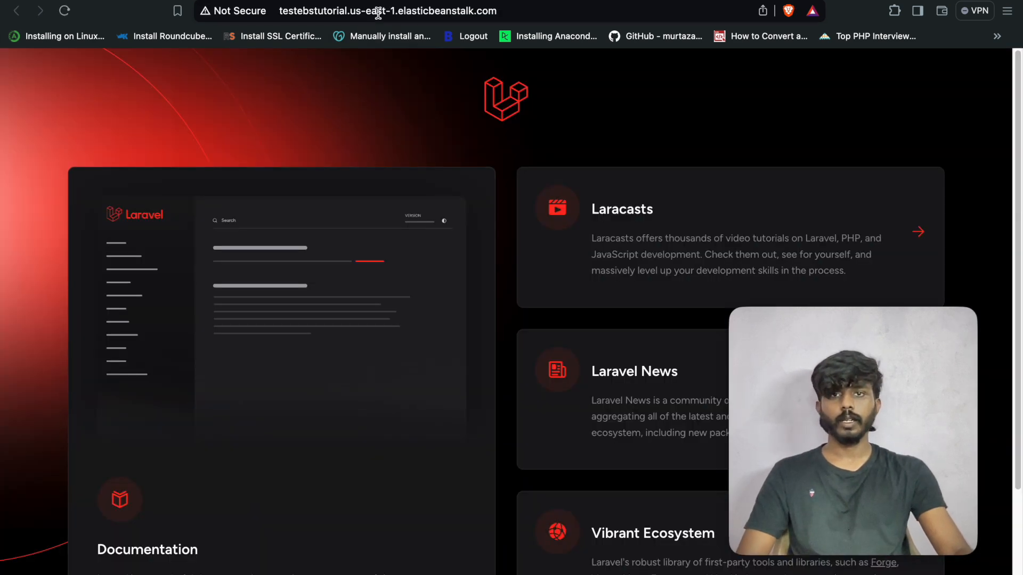
- Check the deployed site's address once the Laravel welcome page loads
click(378, 10)
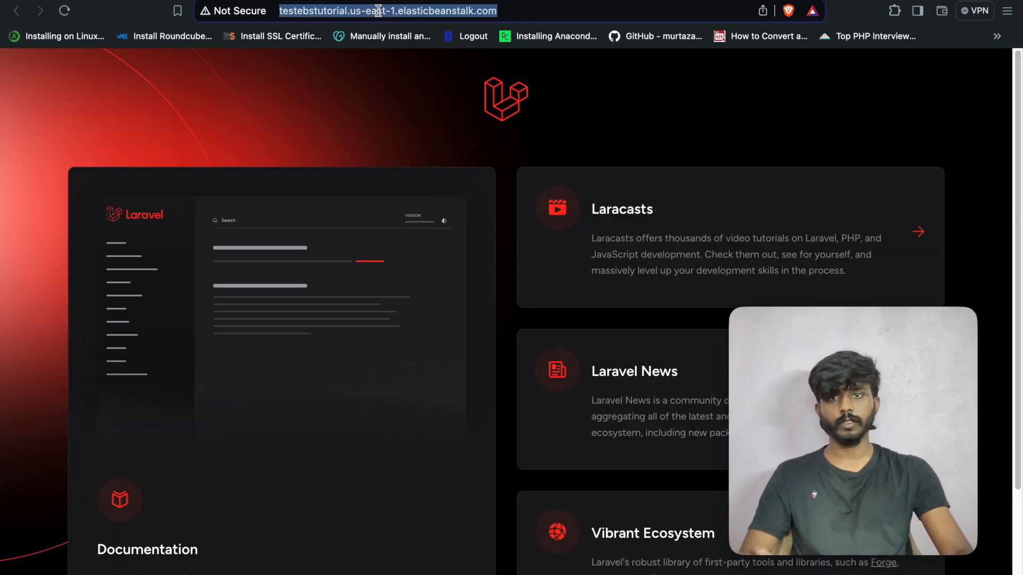
click(522, 11)
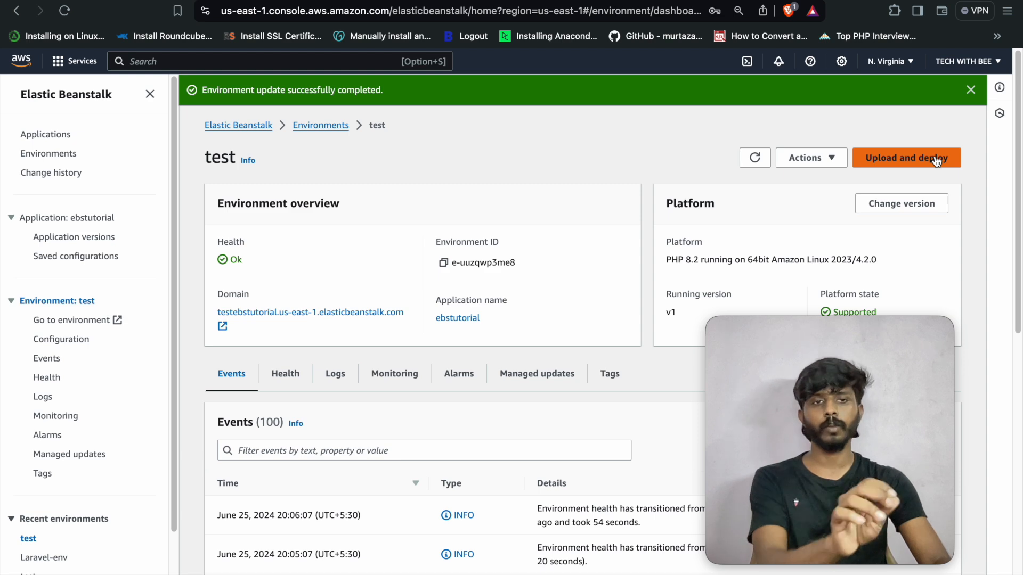
- Select application version v1 in Application versions and review its available actions
click(80, 238)
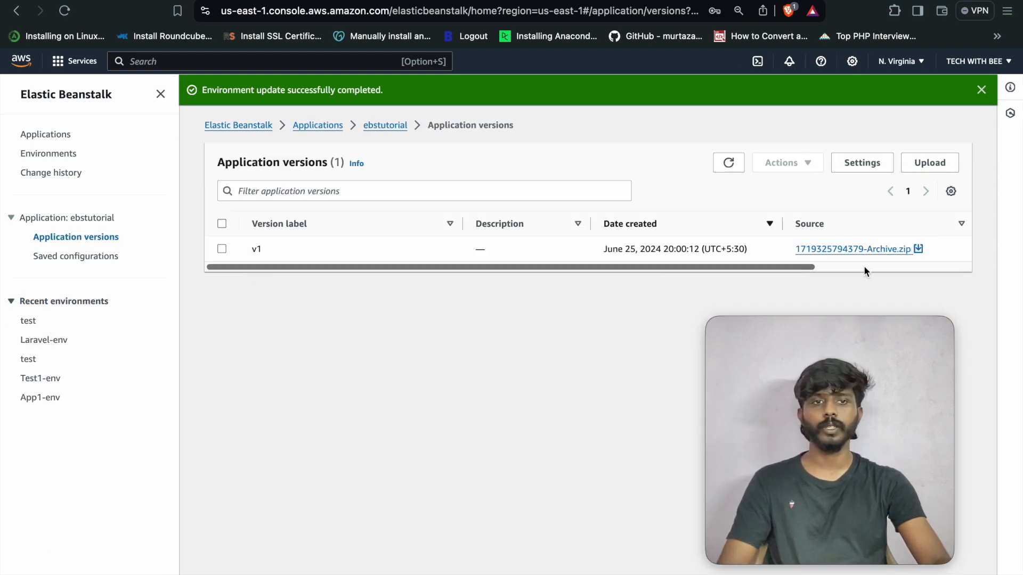
click(222, 249)
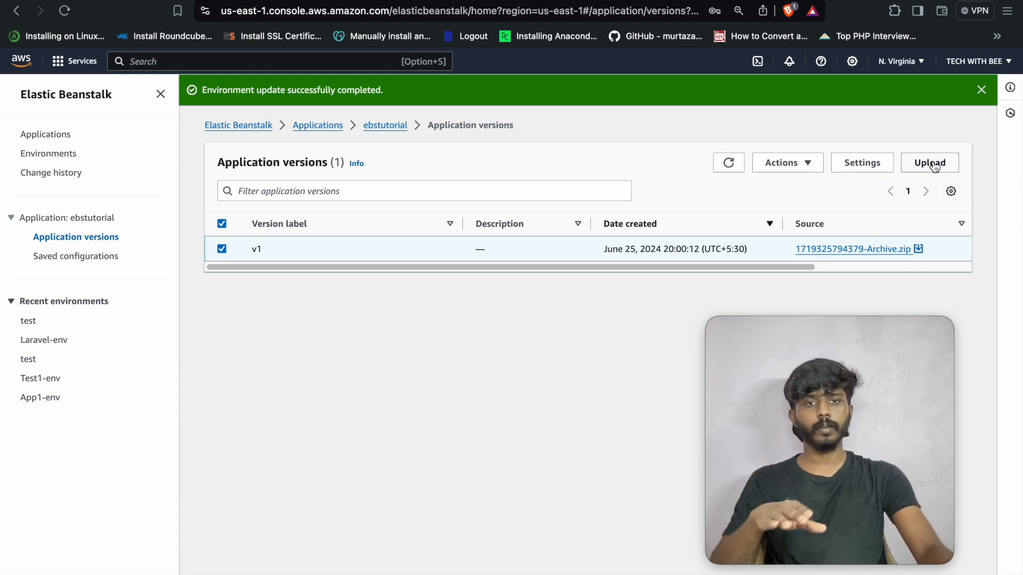
click(815, 164)
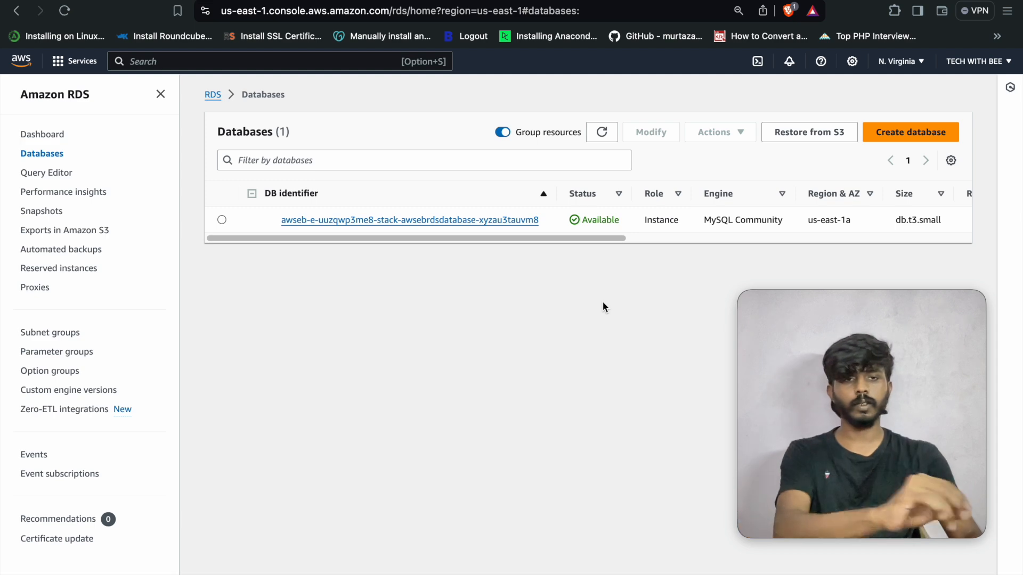
- From the database's Connectivity & security details, open its VPC security group
click(491, 222)
scroll(521, 298, down, 2)
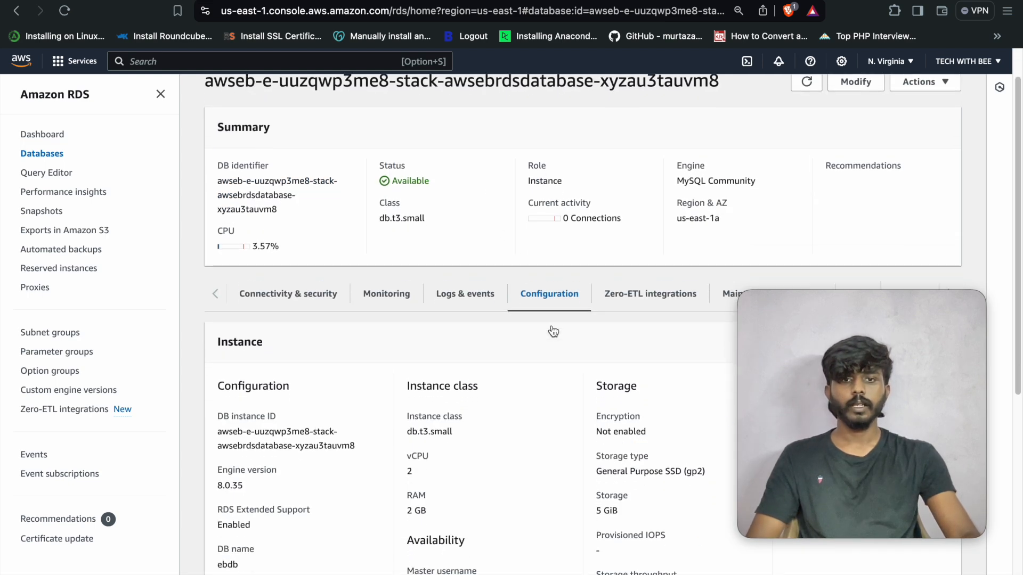
click(243, 301)
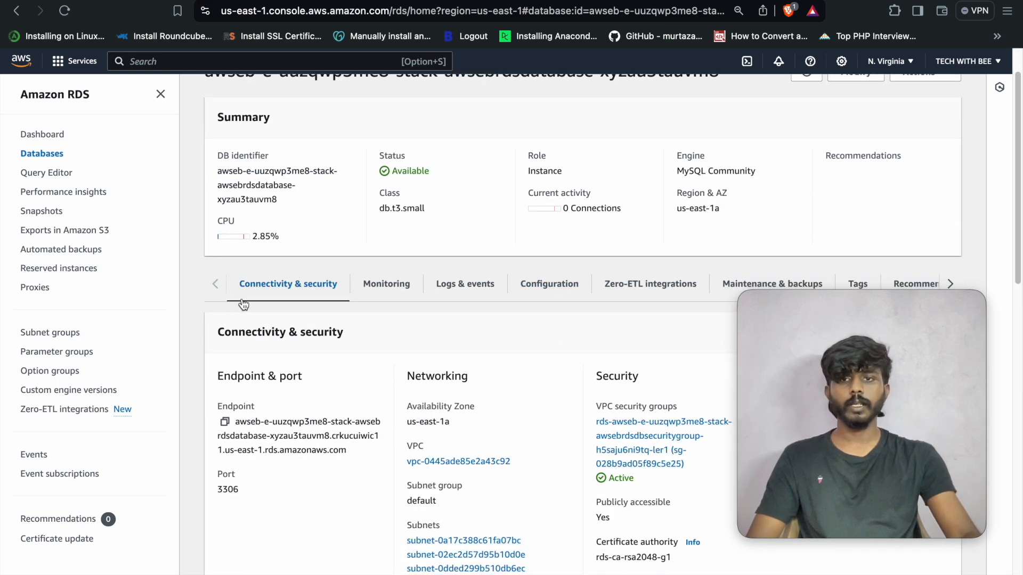
click(646, 428)
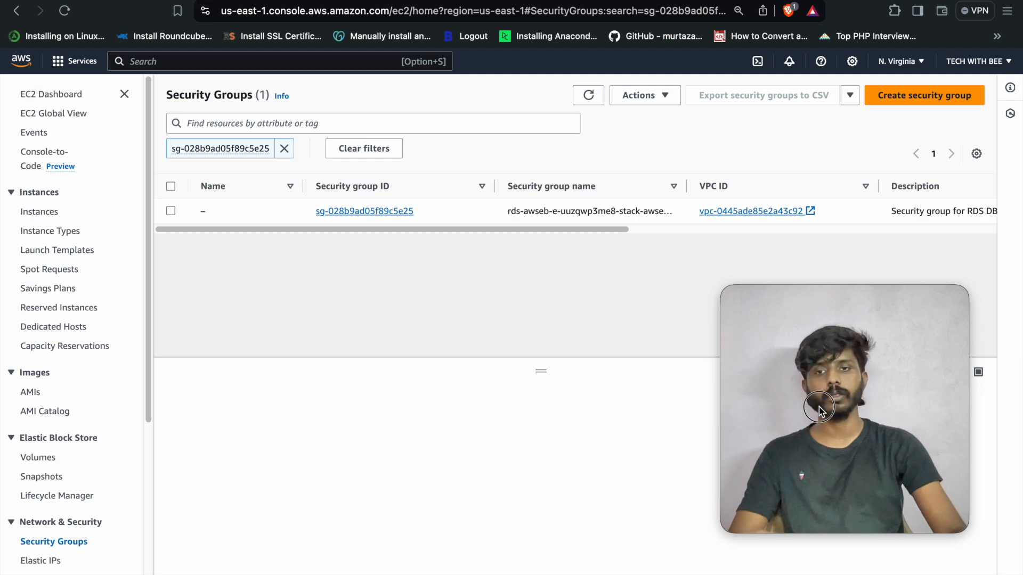
click(400, 211)
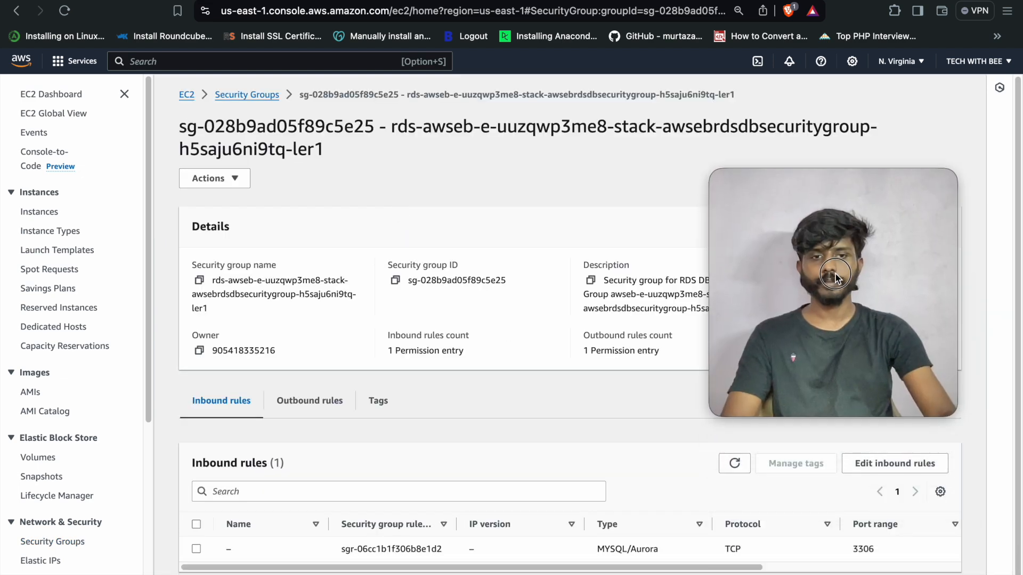
- Add an inbound rule allowing All TCP from Anywhere-IPv4 (0.0.0.0/0)
click(878, 468)
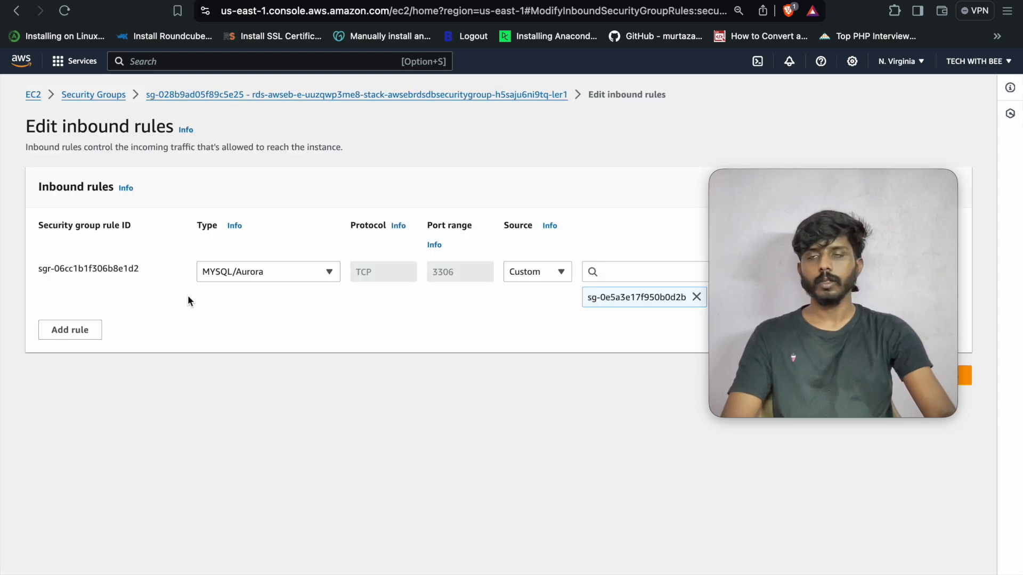
click(58, 342)
click(253, 321)
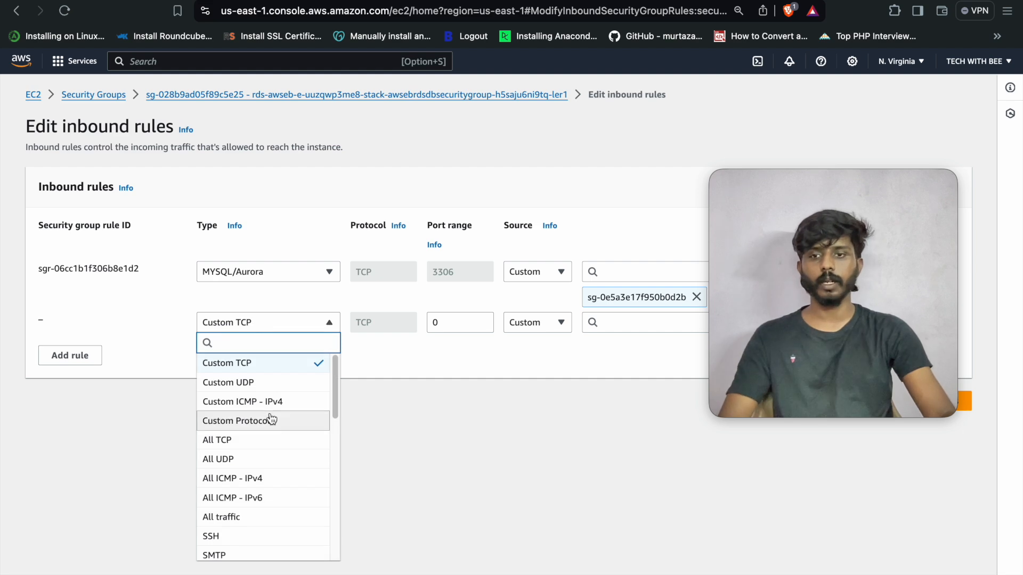
click(271, 438)
click(561, 323)
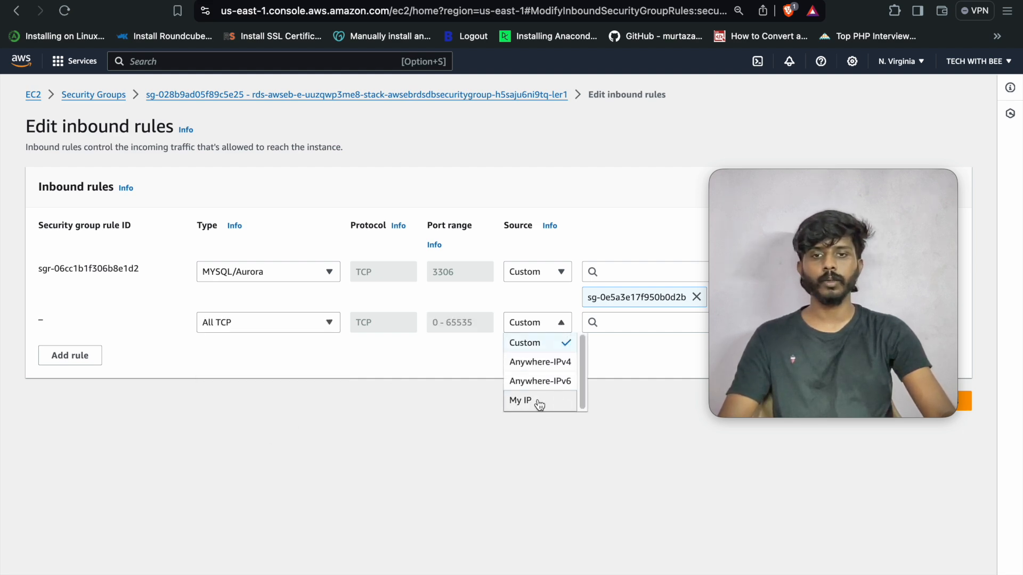
click(537, 362)
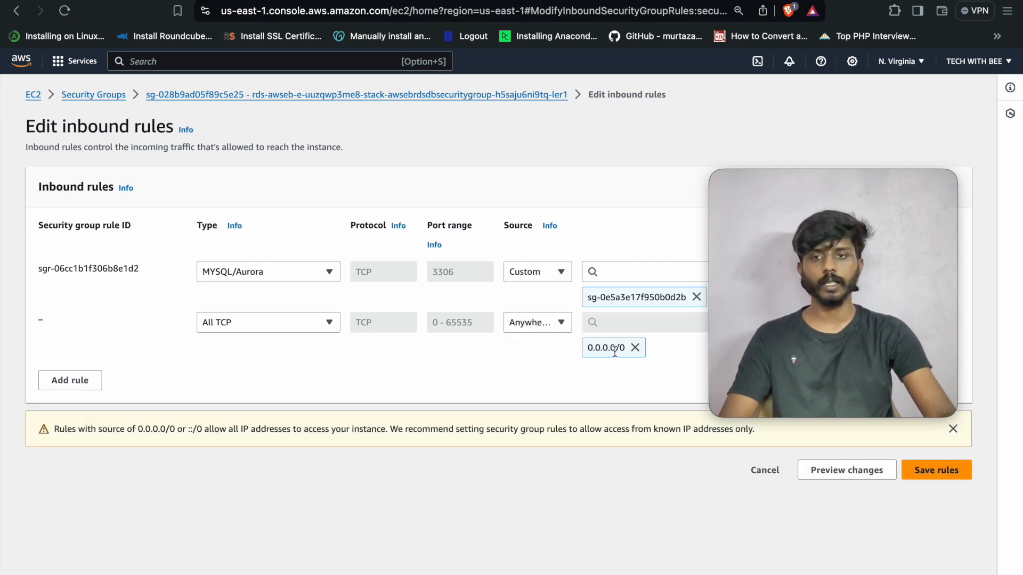
- Add a MYSQL/Aurora 3306 rule from Anywhere-IPv4 and save the inbound rules
click(87, 384)
click(269, 373)
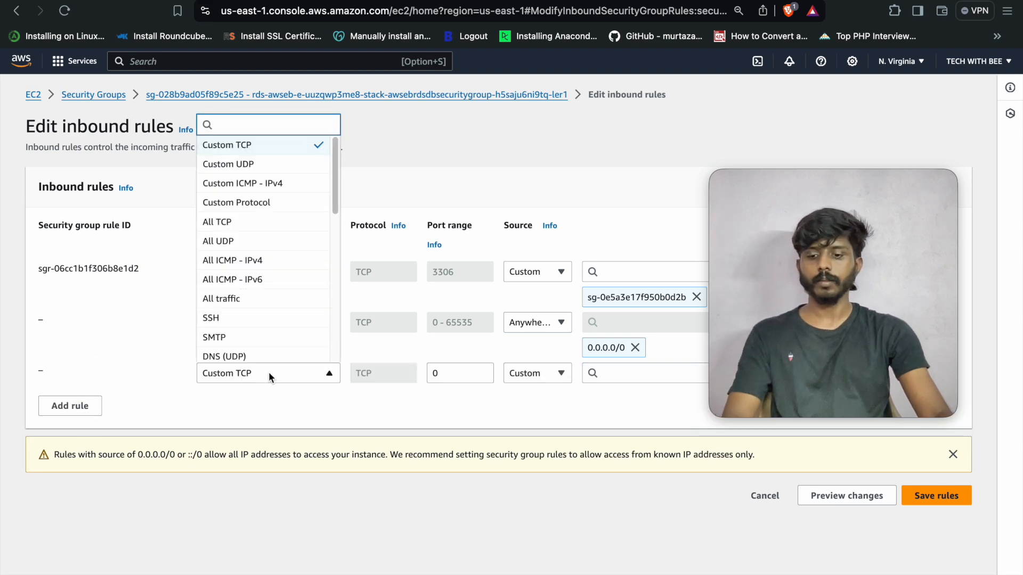
text(my)
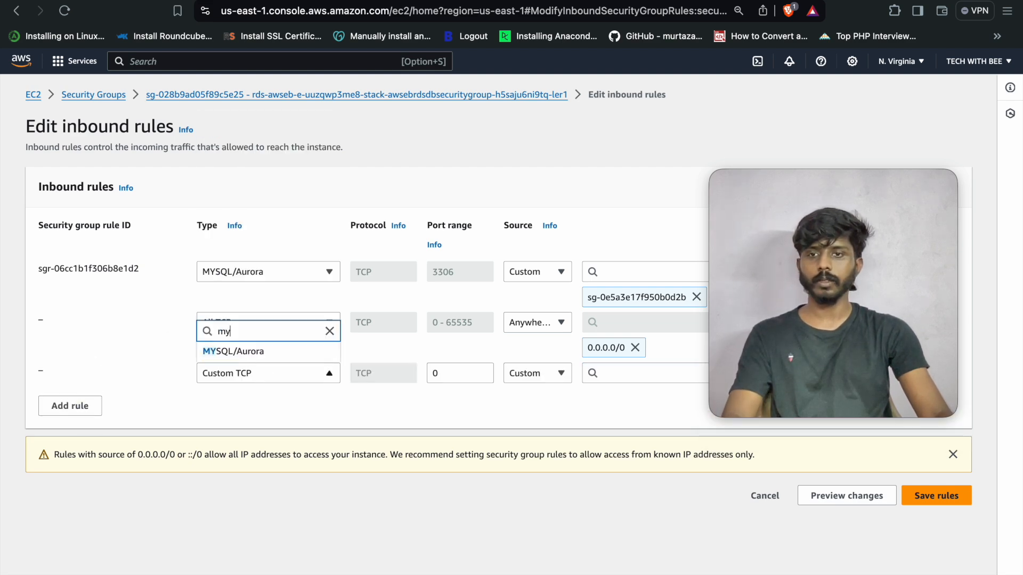
click(286, 352)
click(537, 372)
click(579, 408)
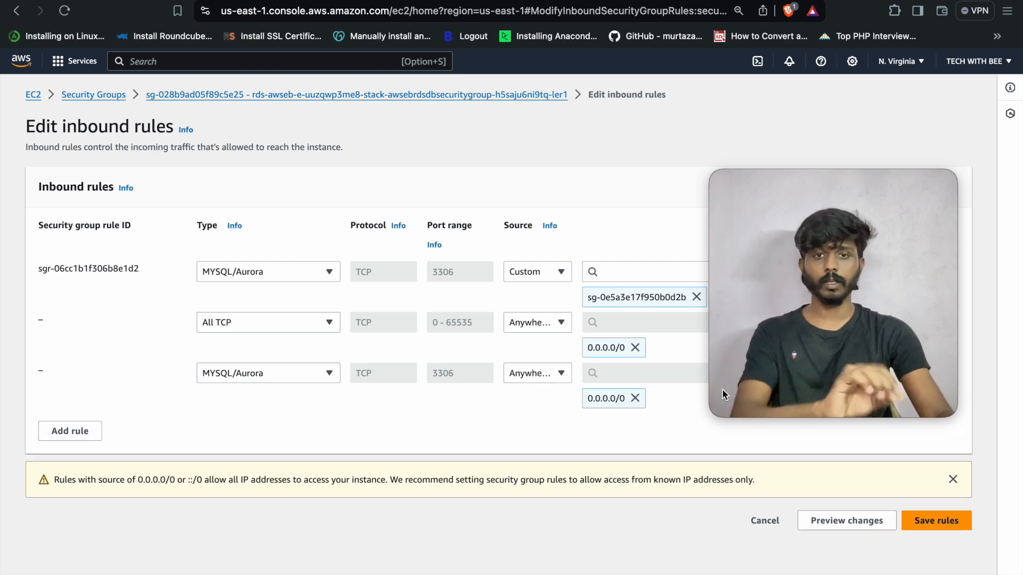
click(920, 523)
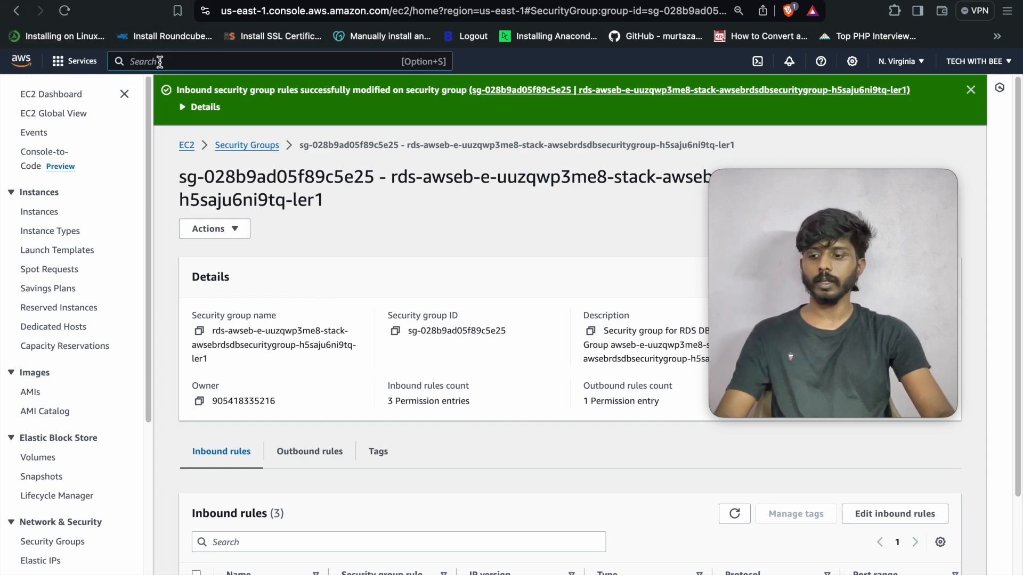
- Find RDS through the console search and open the Beanstalk MySQL database's detail page
click(160, 61)
text(rds)
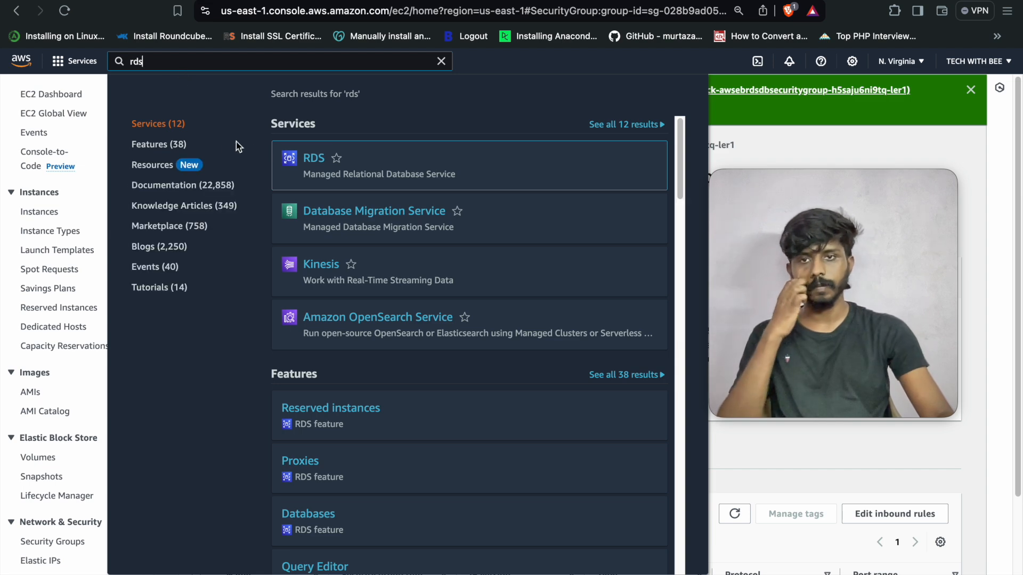
click(313, 158)
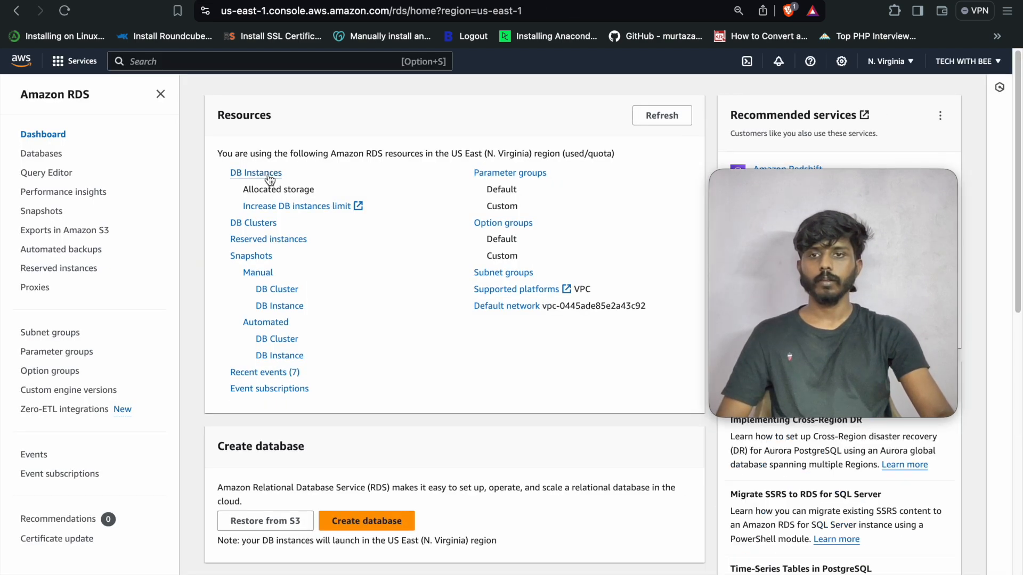
click(269, 177)
click(337, 220)
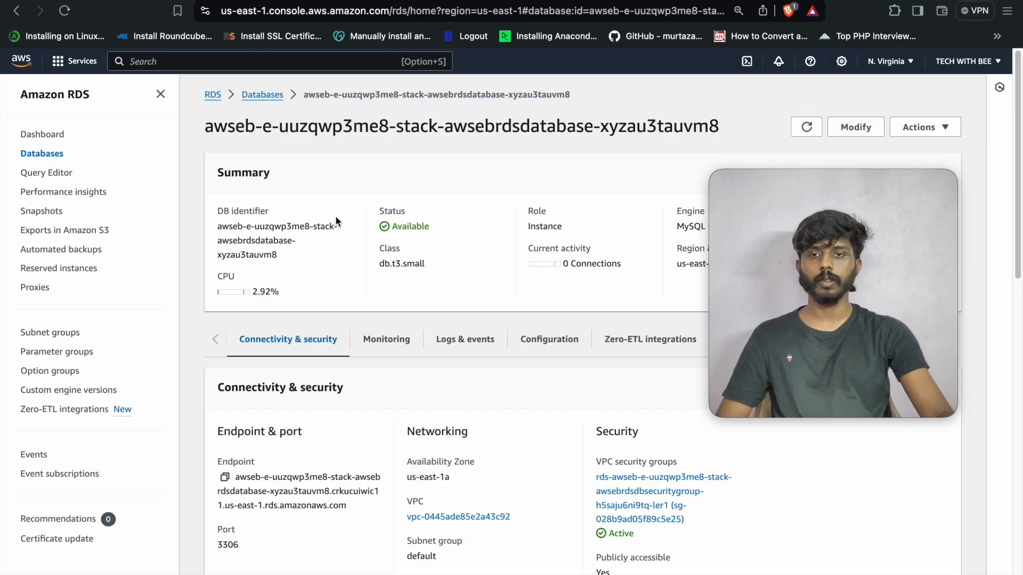
mouse_move(651, 565)
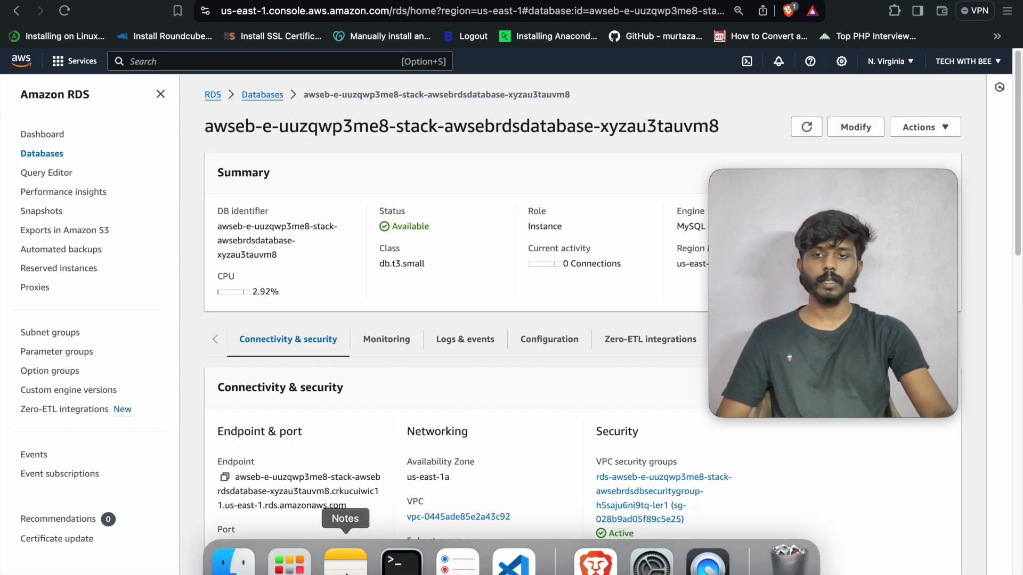
click(514, 562)
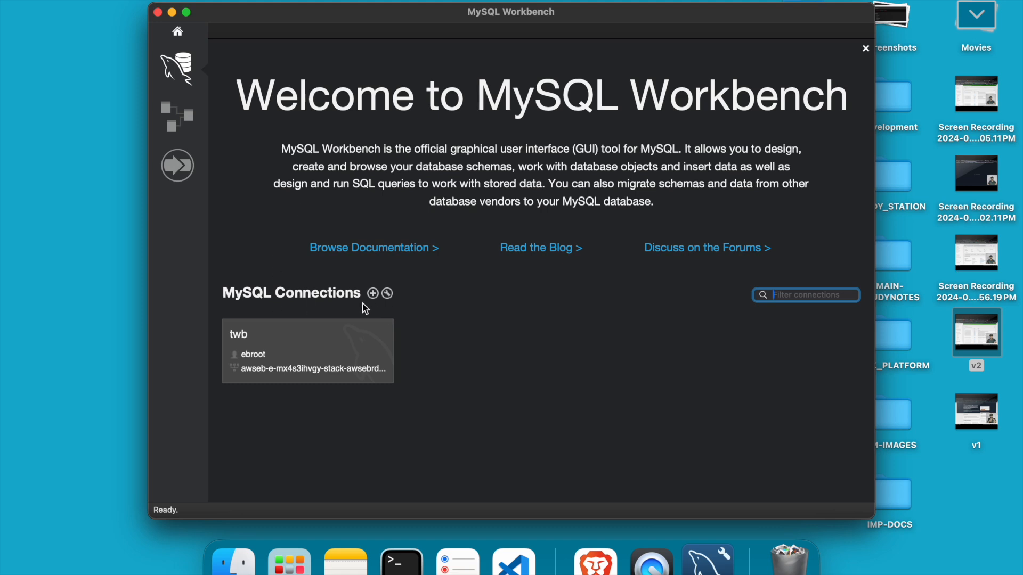
- Start a new MySQL Workbench connection named testdb and clear its 127.0.0.1 hostname
click(373, 293)
click(389, 81)
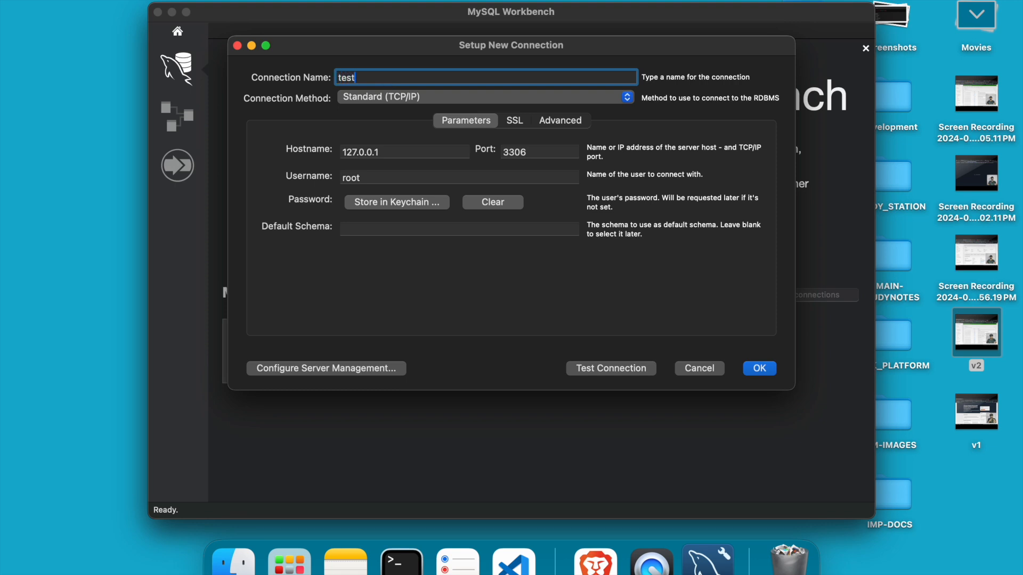
double_click(402, 150)
key(BackSpace)
- Copy the RDS database endpoint from the browser and paste it as the hostname
click(591, 566)
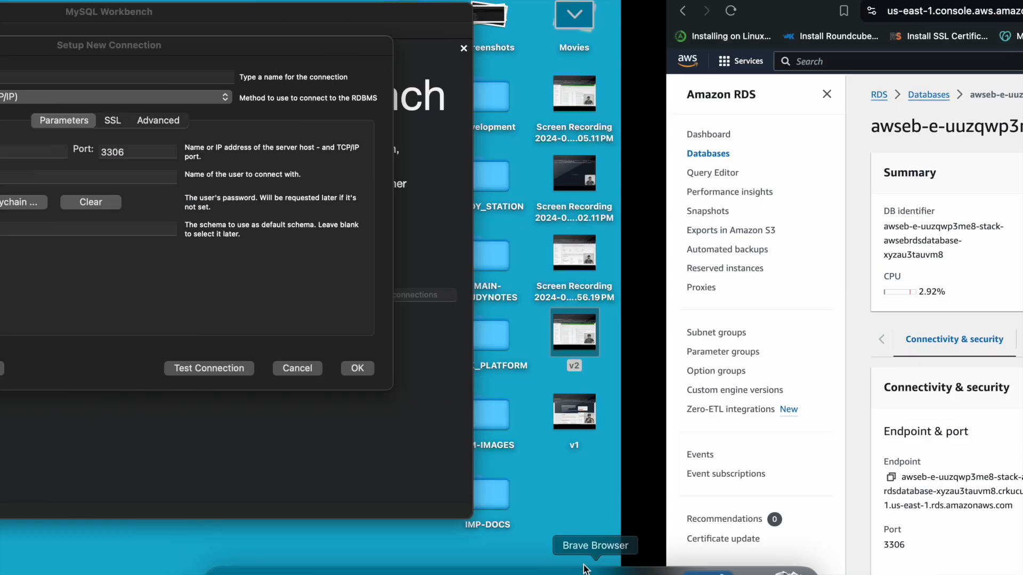
click(225, 477)
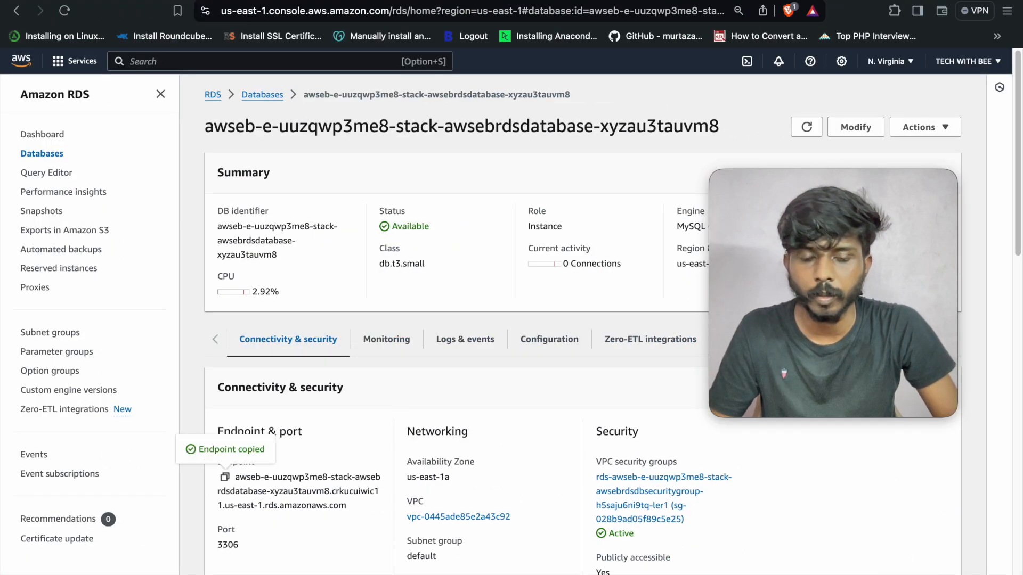
click(708, 562)
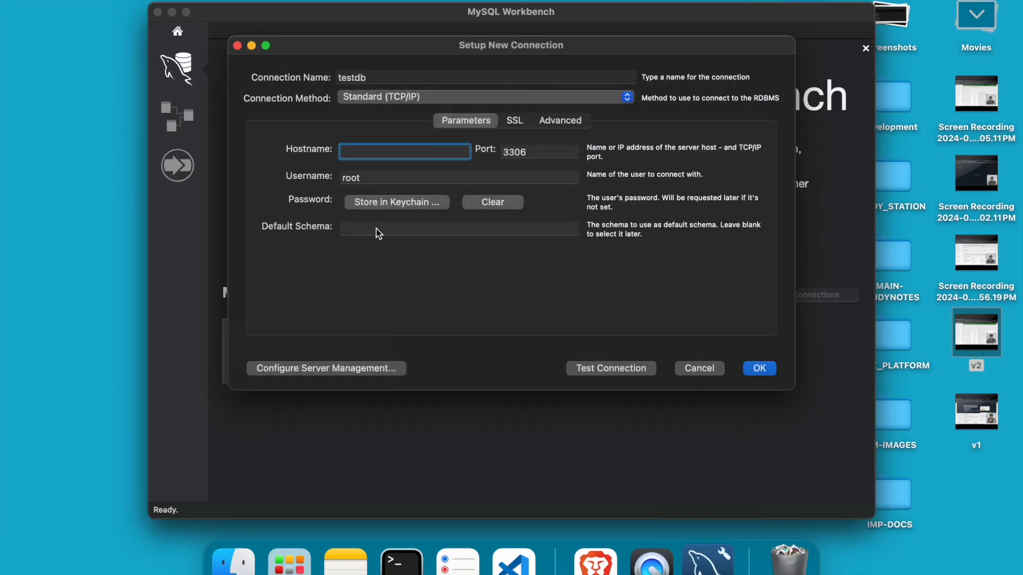
key(super+v)
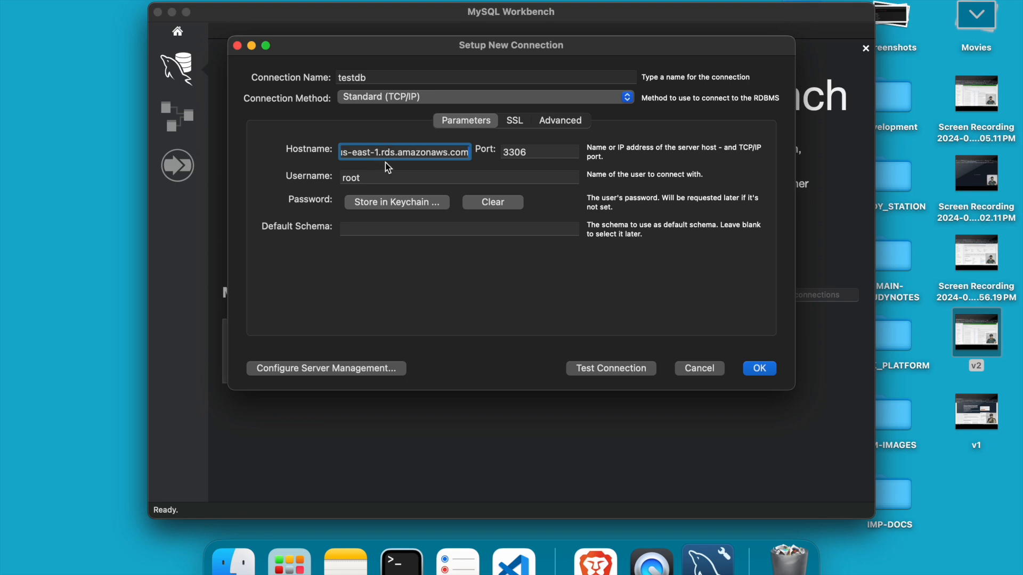
key(Tab)
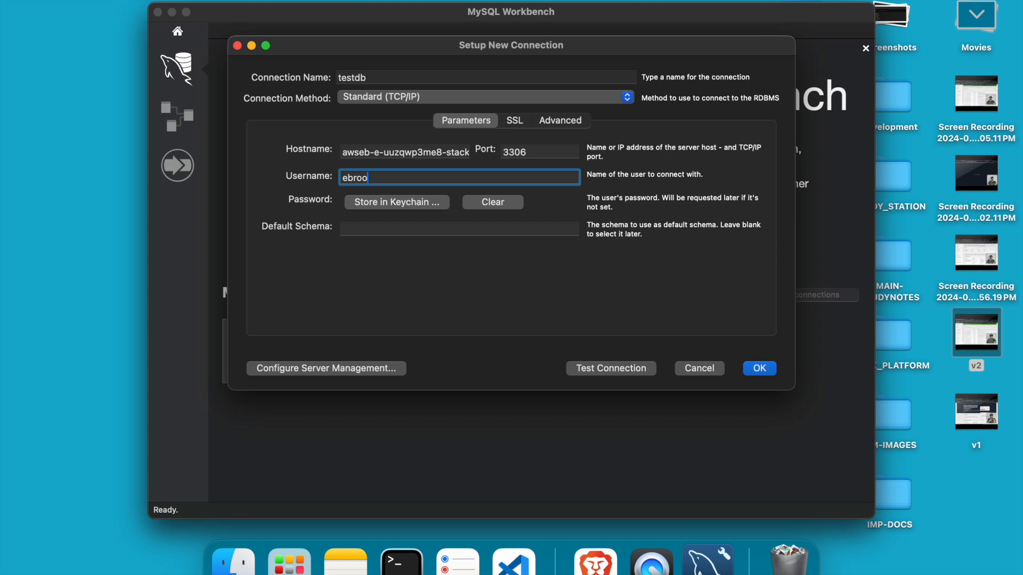
- Store the database password, test the connection successfully, and save the testdb connection
click(417, 206)
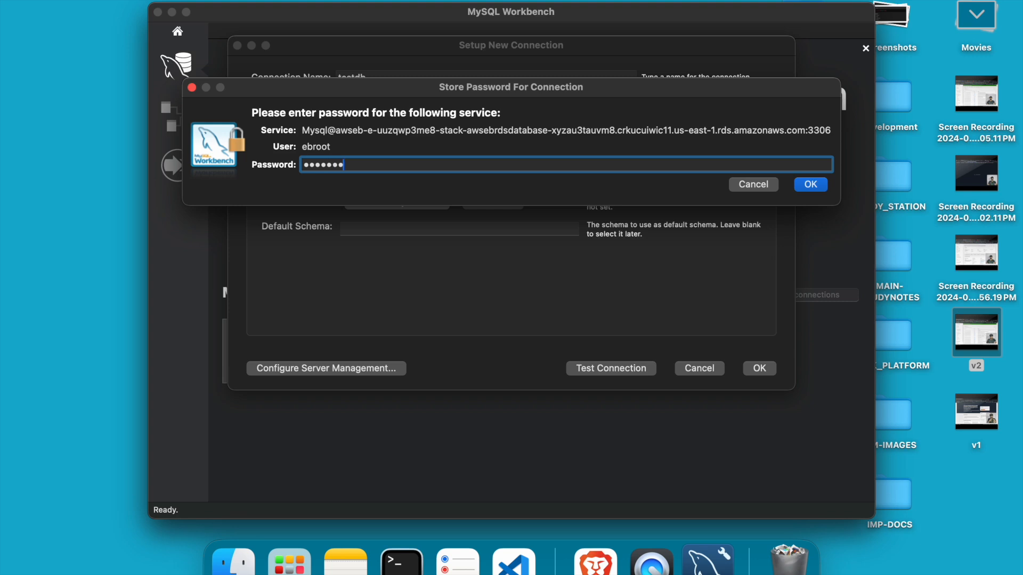
click(807, 183)
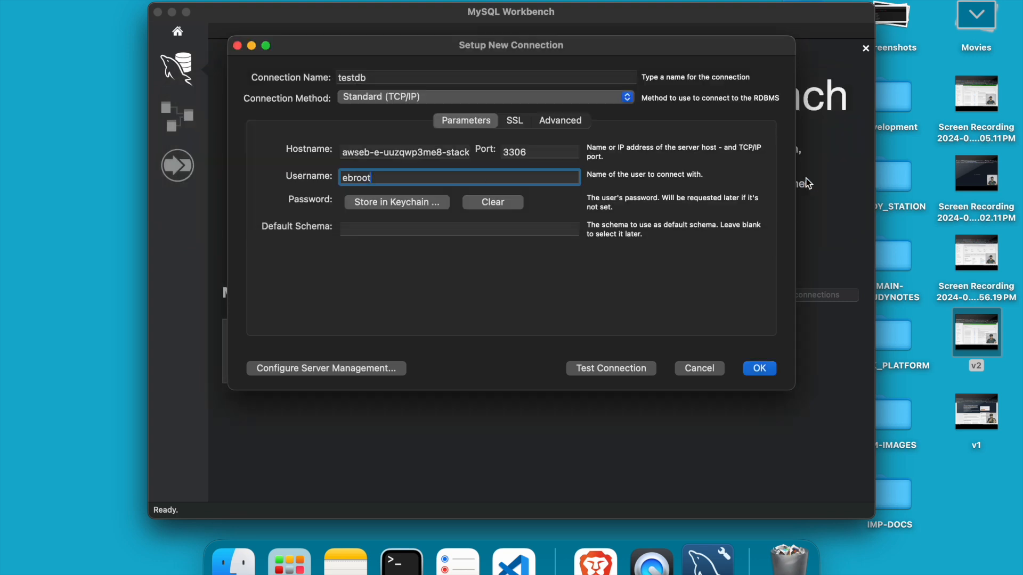
click(628, 365)
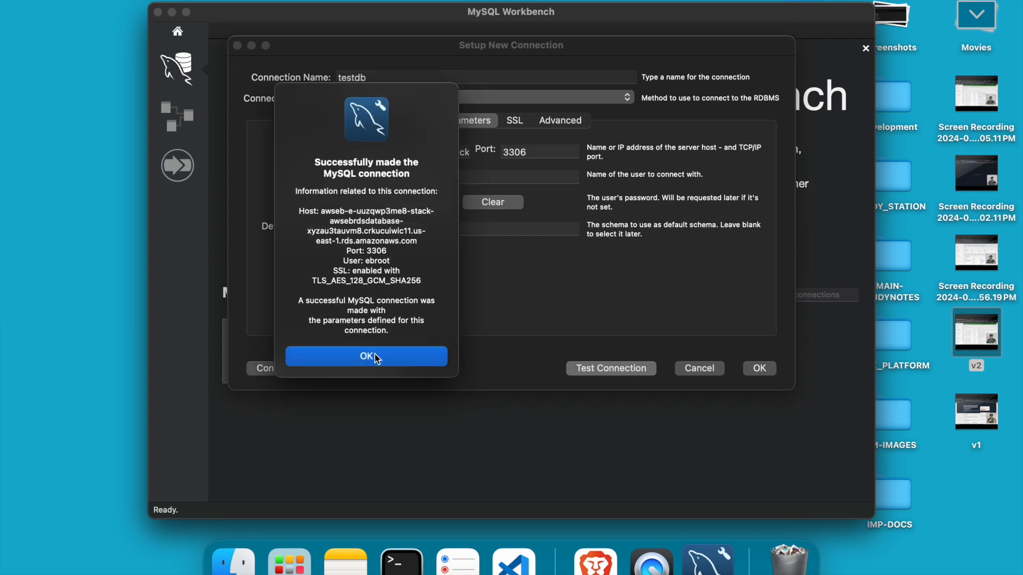
click(374, 355)
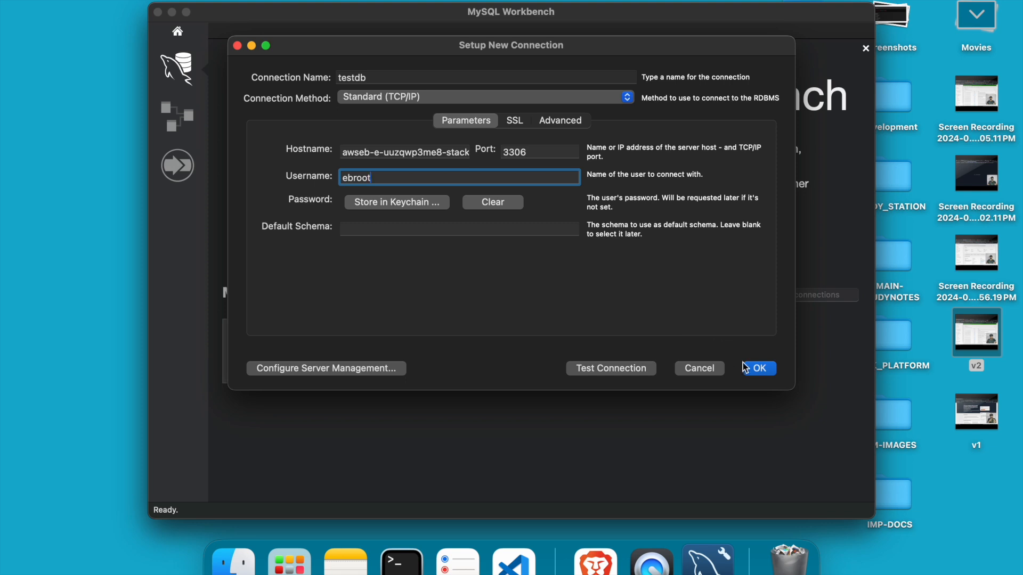
click(755, 369)
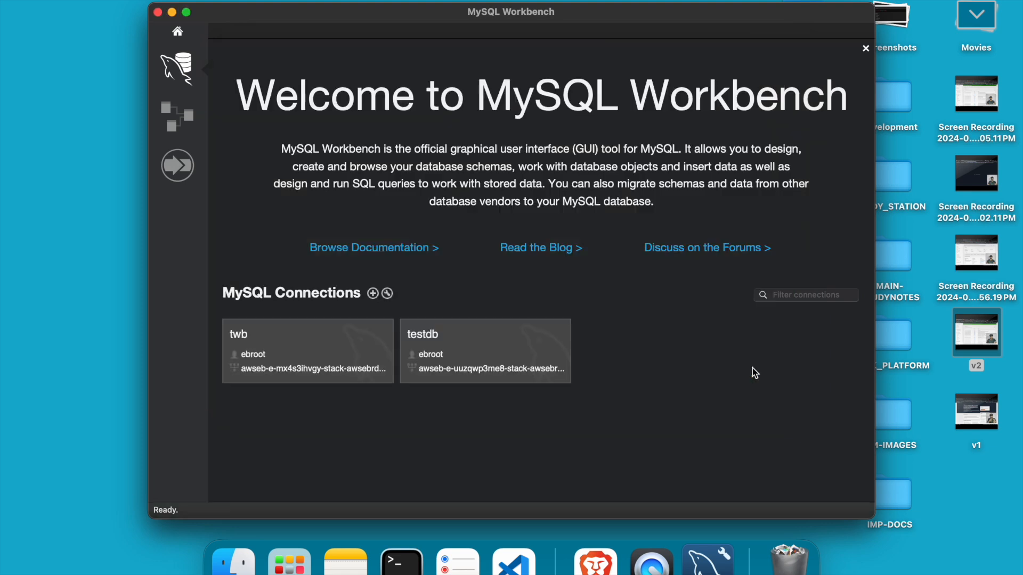
- Open the testdb connection, expand the ebdb schema, and return to the browser
click(444, 355)
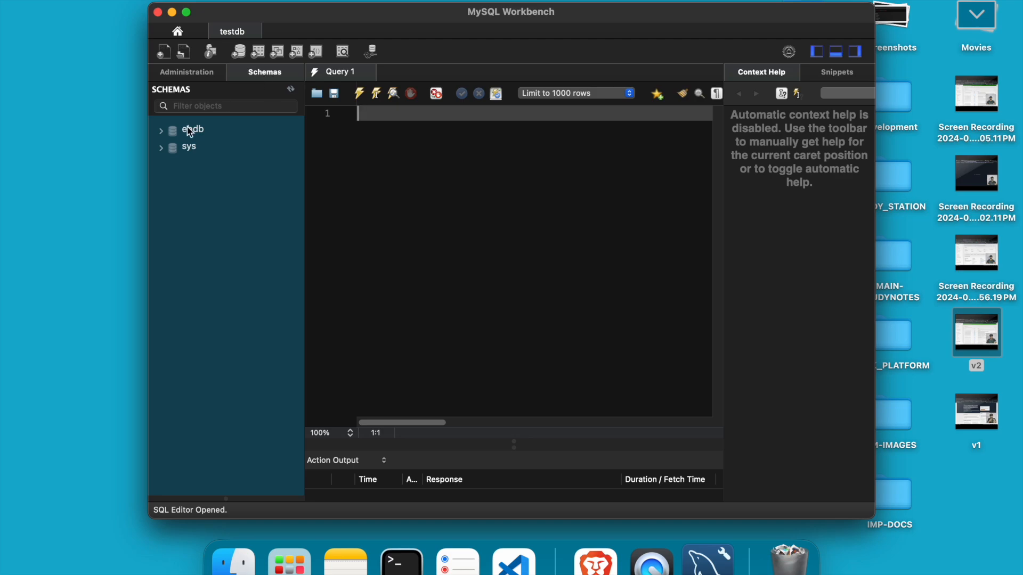
click(160, 132)
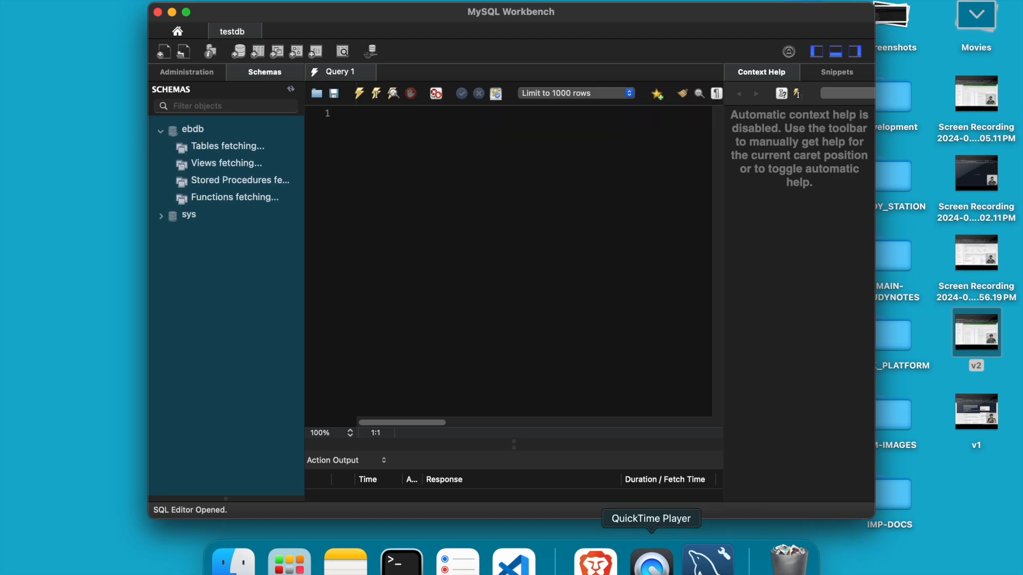
click(595, 562)
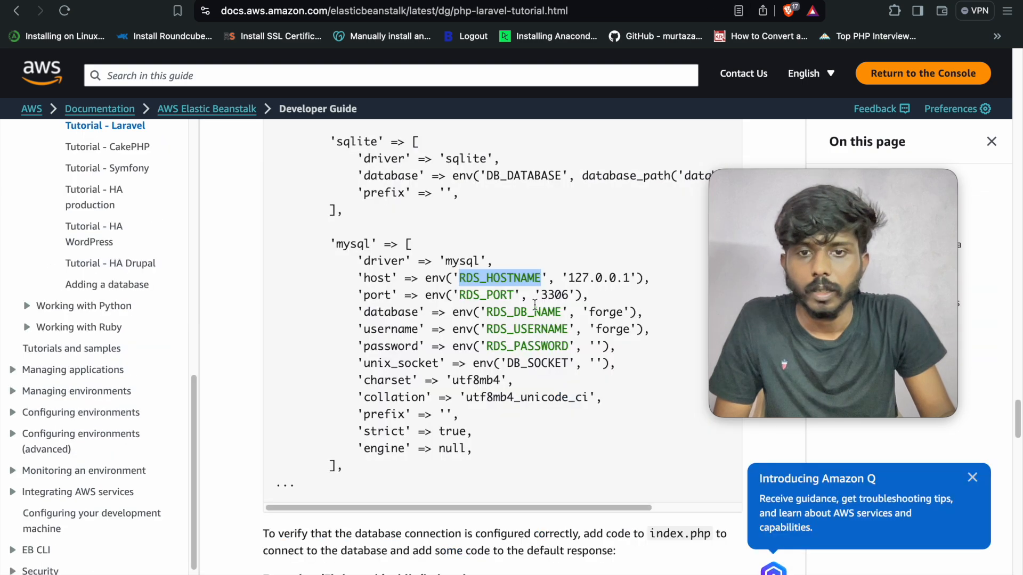
- Open the 'Adding a database to your Elastic Beanstalk environment' guide and find its RDS property table
scroll(536, 325, up, 2)
scroll(535, 324, up, 7)
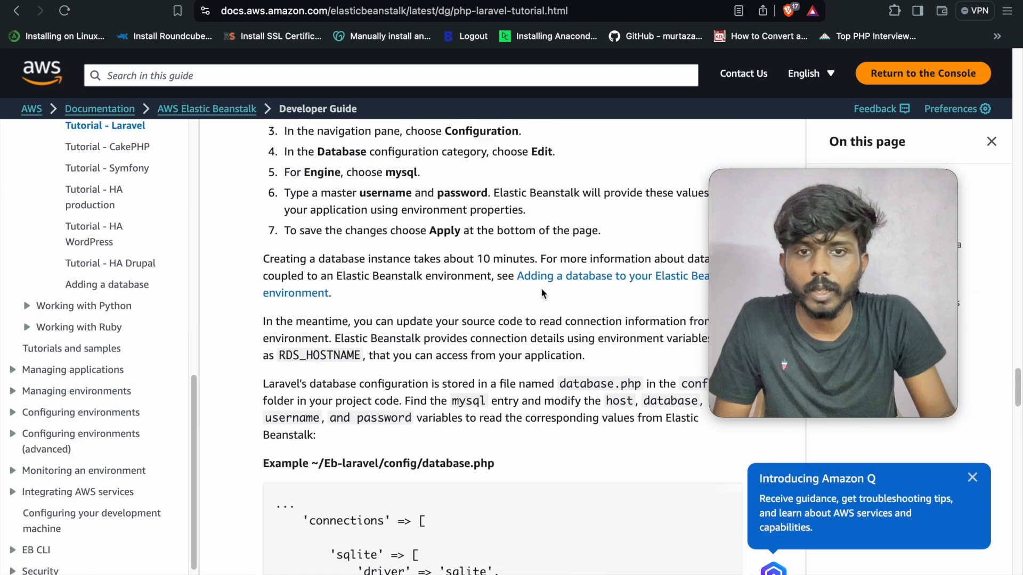
scroll(549, 287, up, 1)
click(560, 288)
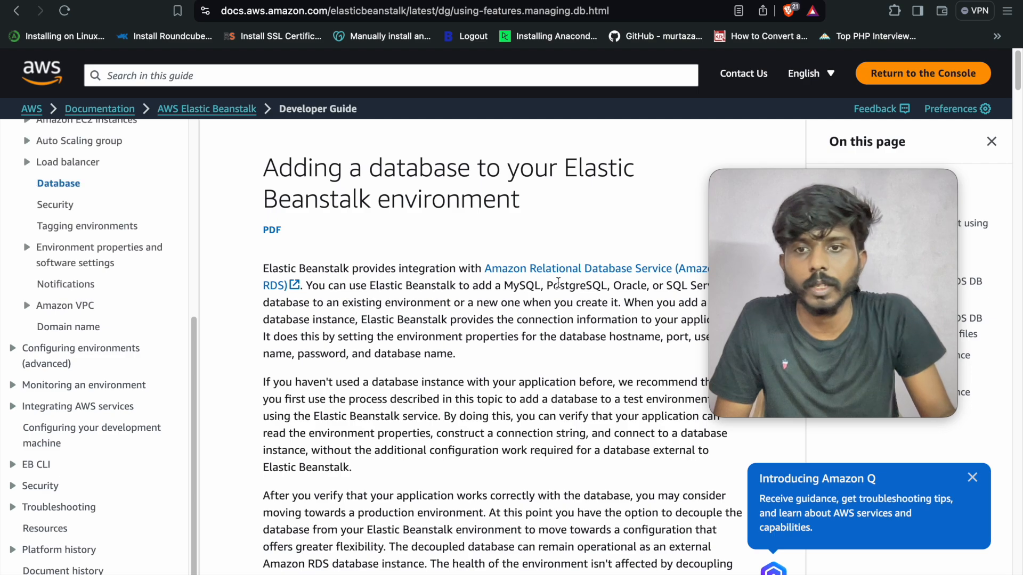
scroll(511, 334, down, 5)
scroll(511, 334, up, 2)
scroll(506, 334, down, 20)
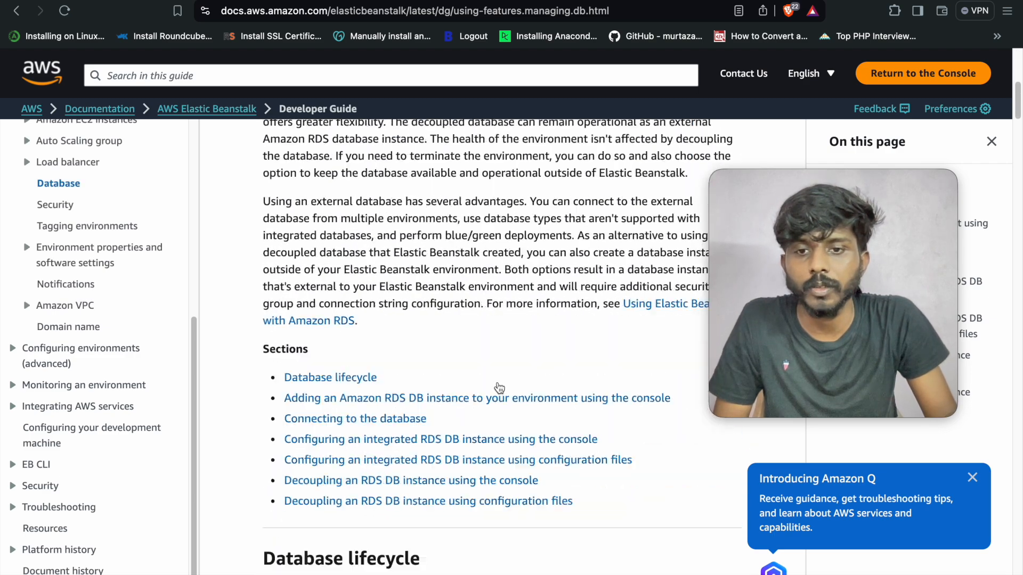
scroll(500, 387, down, 15)
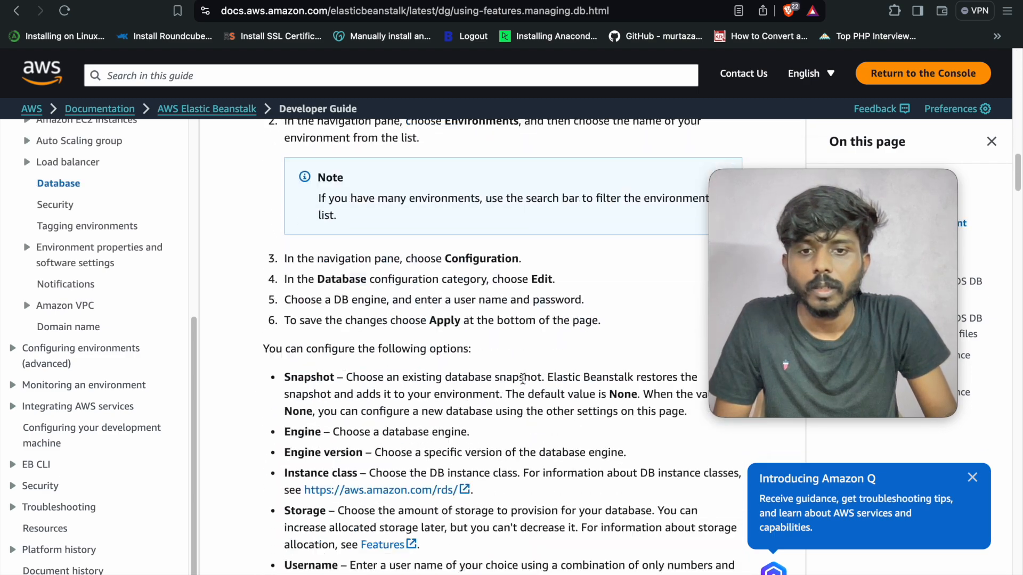
scroll(531, 373, down, 5)
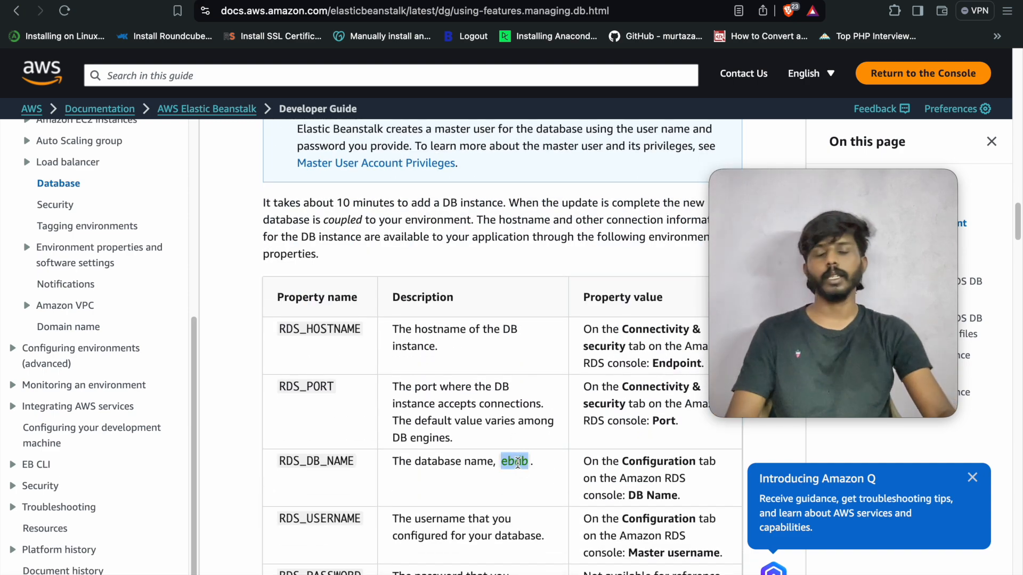
- Bring MySQL Workbench to the front and maximize it to fill the screen
mouse_move(651, 564)
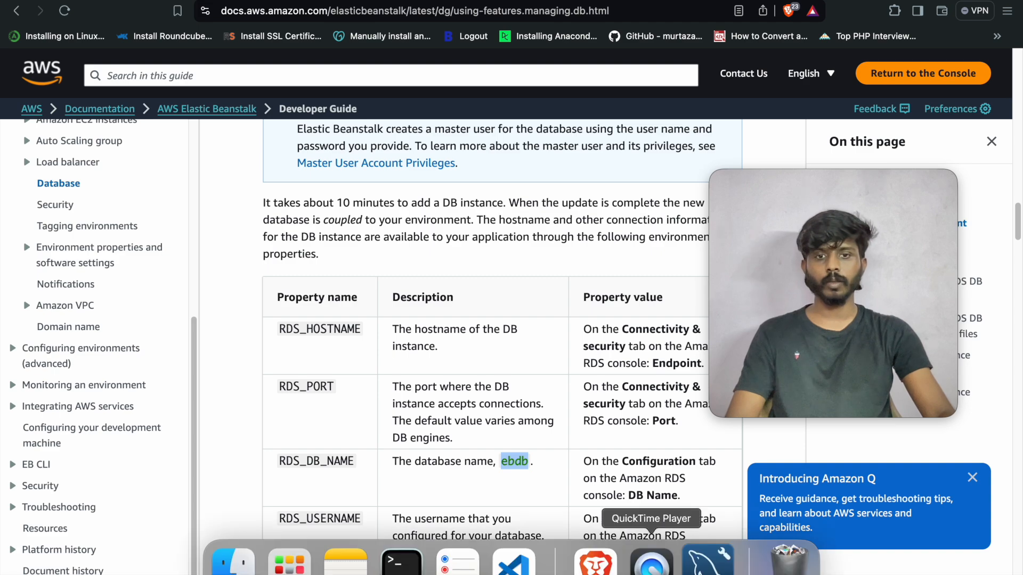
click(707, 562)
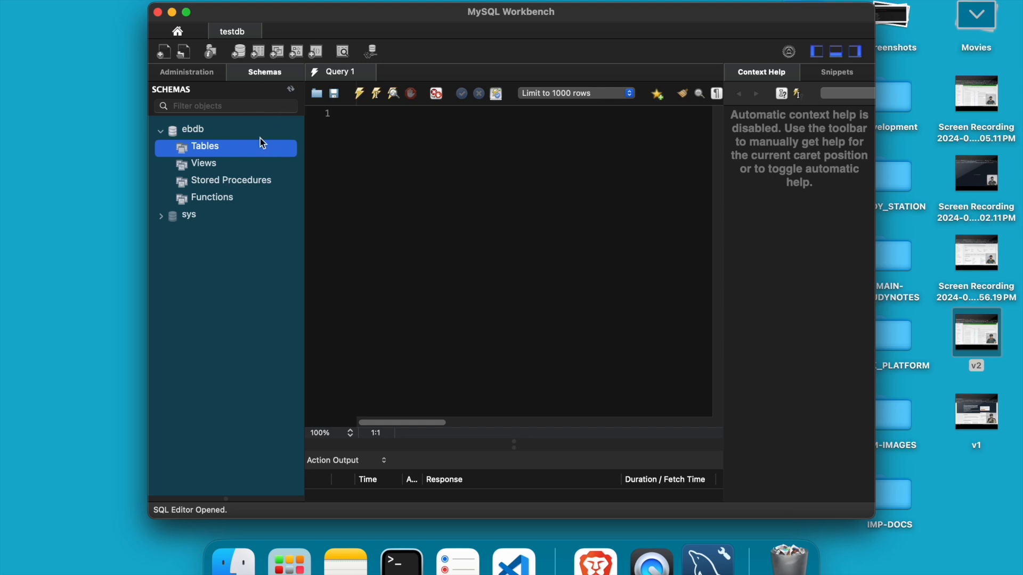
click(187, 12)
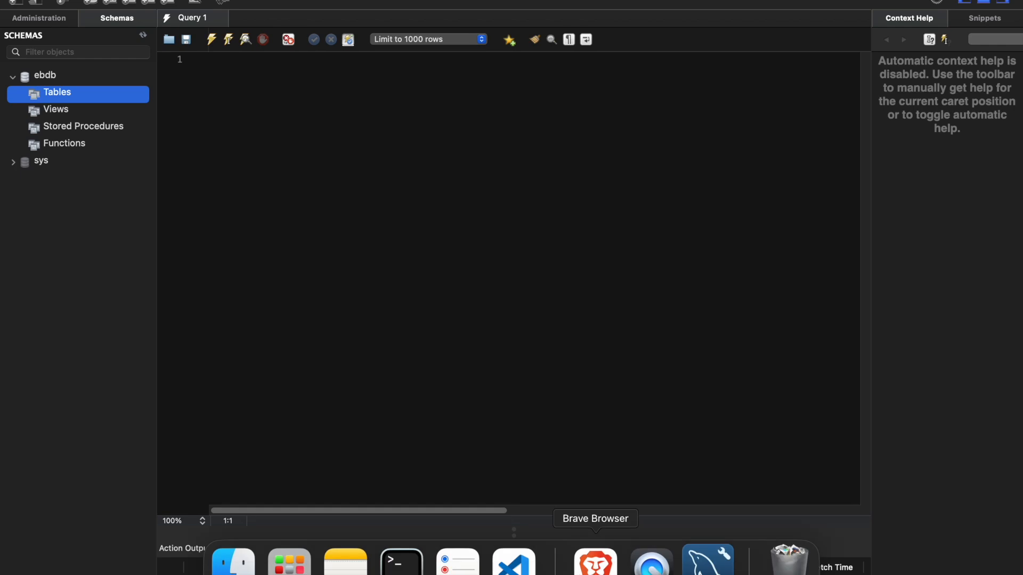
- Return to Brave, showing the ebstutorial Application versions page with version v1
click(595, 562)
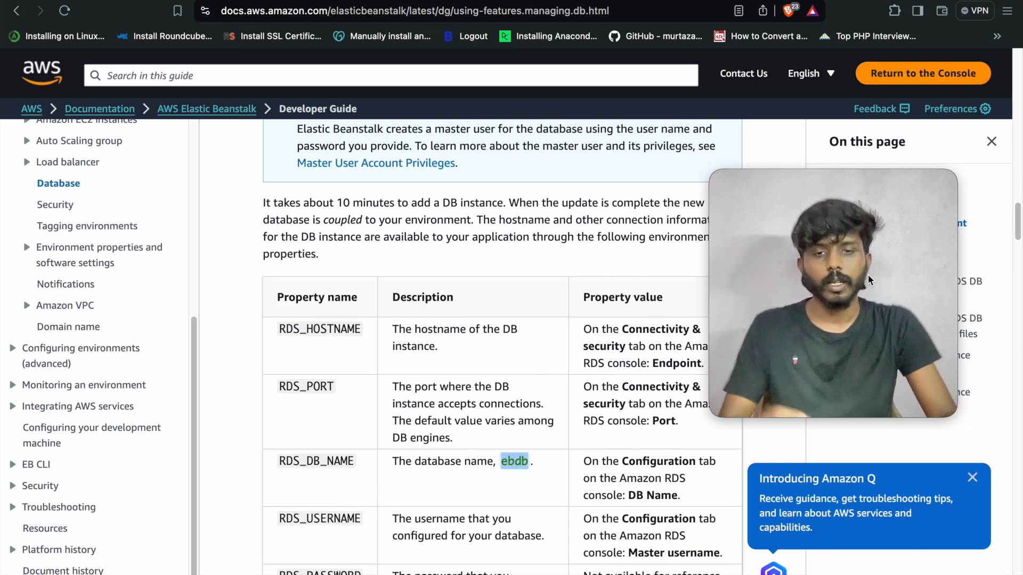
drag(875, 311, 892, 348)
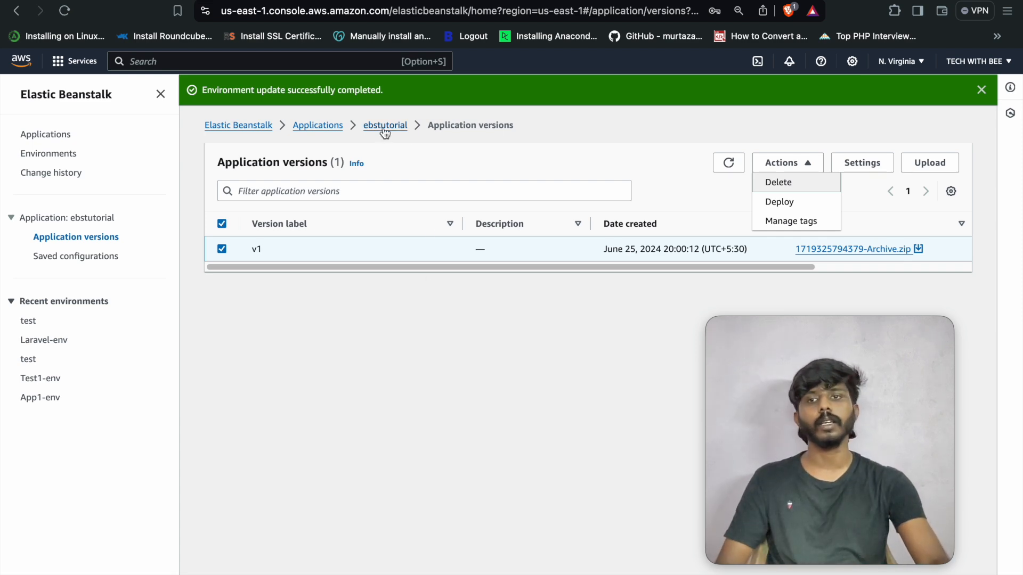
- Terminate the test environment from the Environments list, confirming with its name 'test'
click(59, 158)
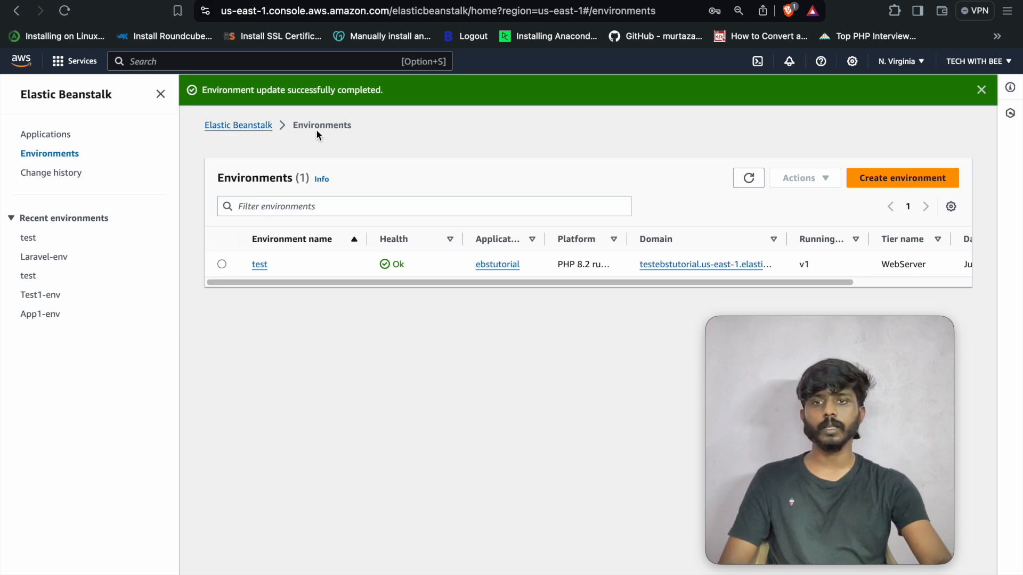
click(221, 265)
click(810, 181)
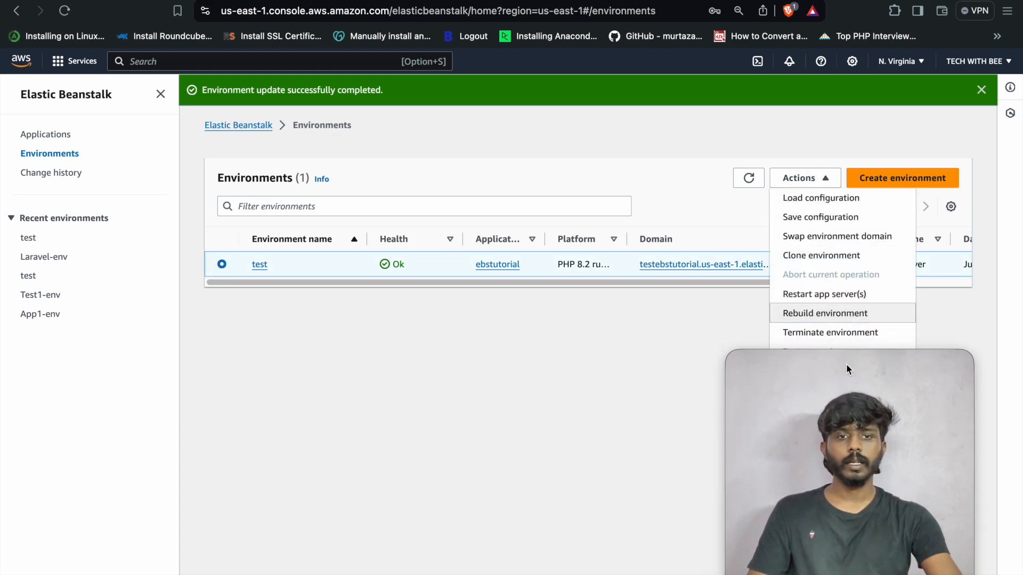
click(833, 334)
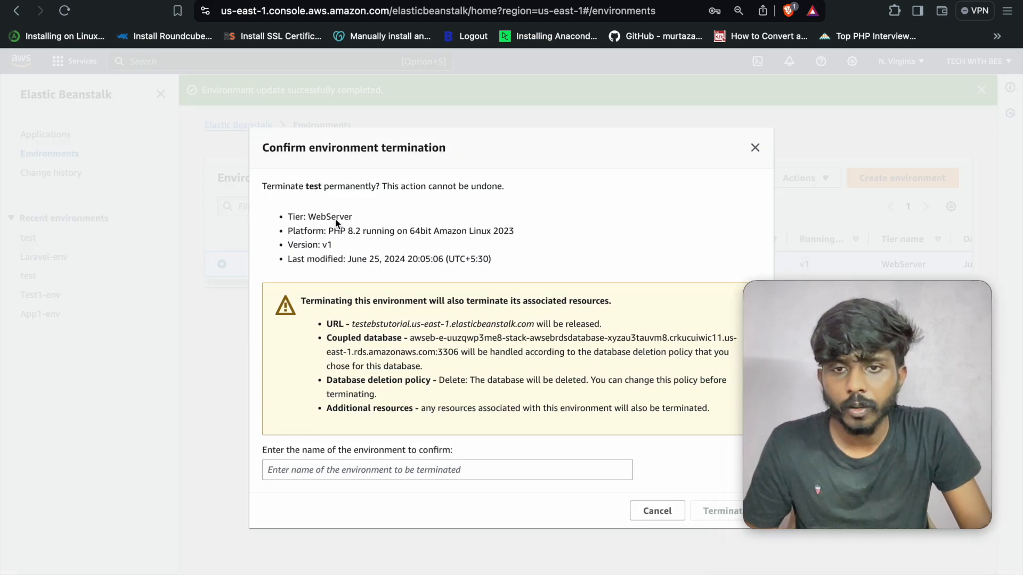
click(368, 477)
text(test)
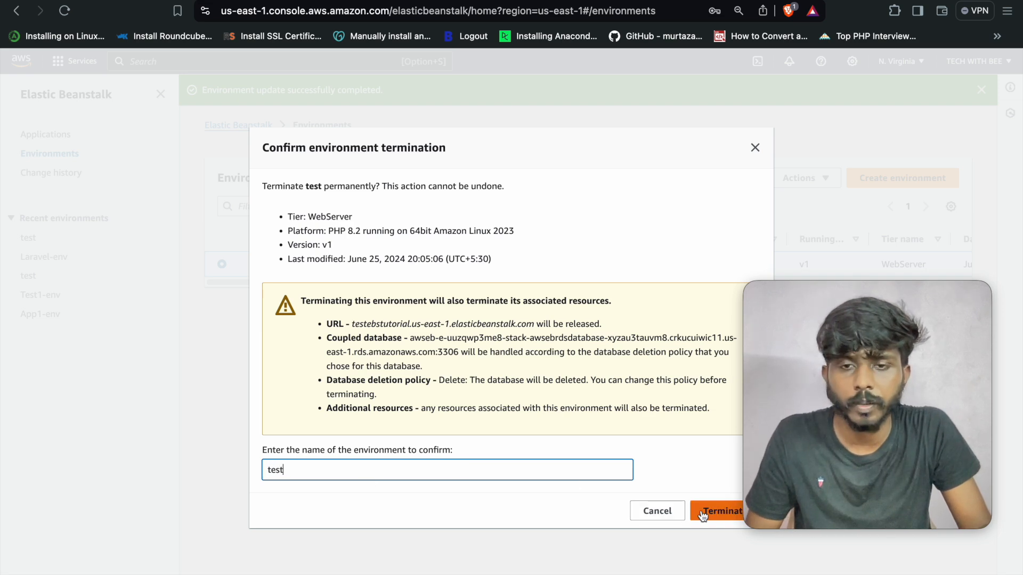
click(702, 513)
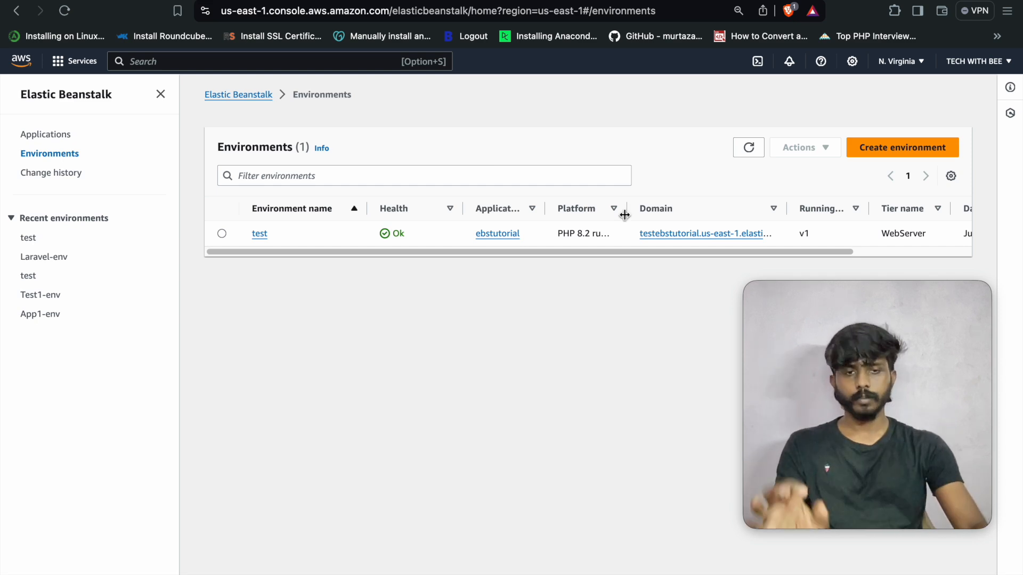
drag(897, 396, 883, 409)
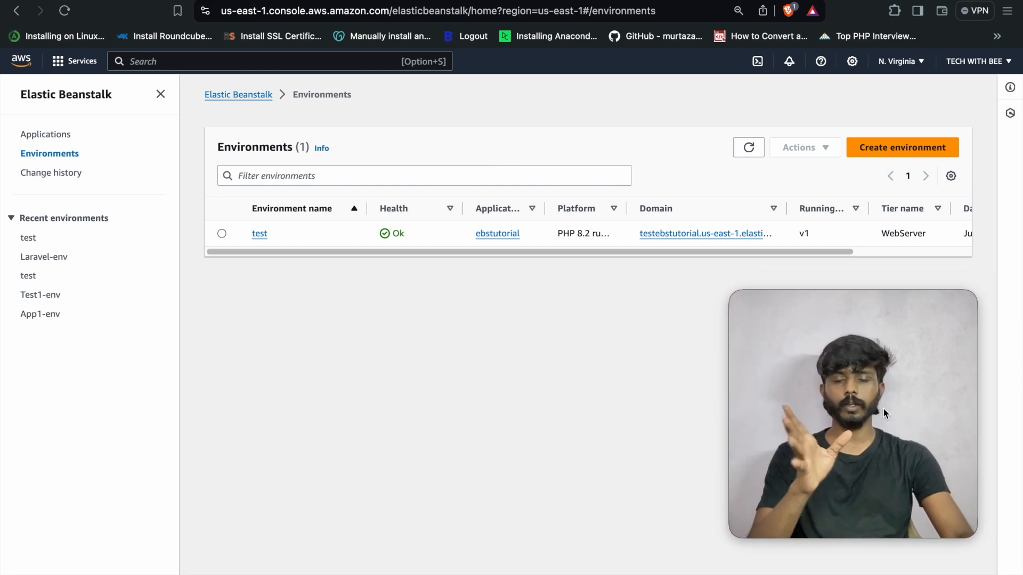